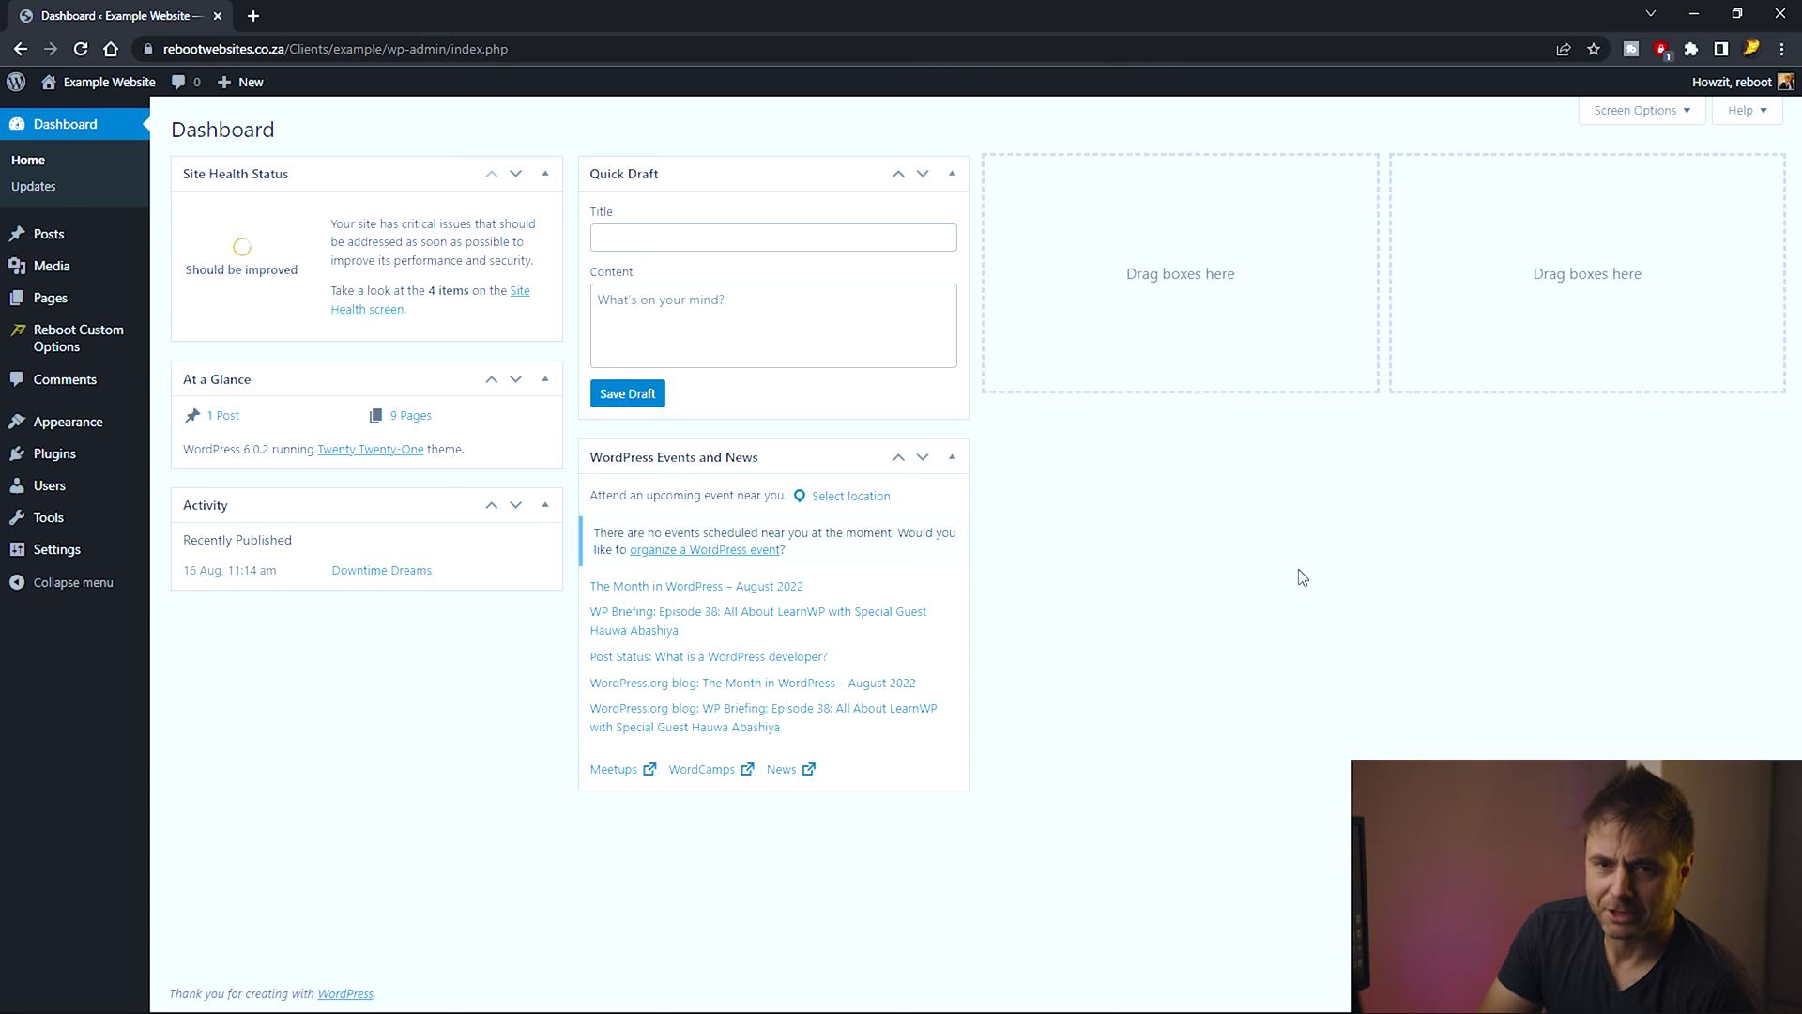
Search the plugin directory for 'eleme', then install and activate Elementor Website Builder.
mouse_move(58, 456)
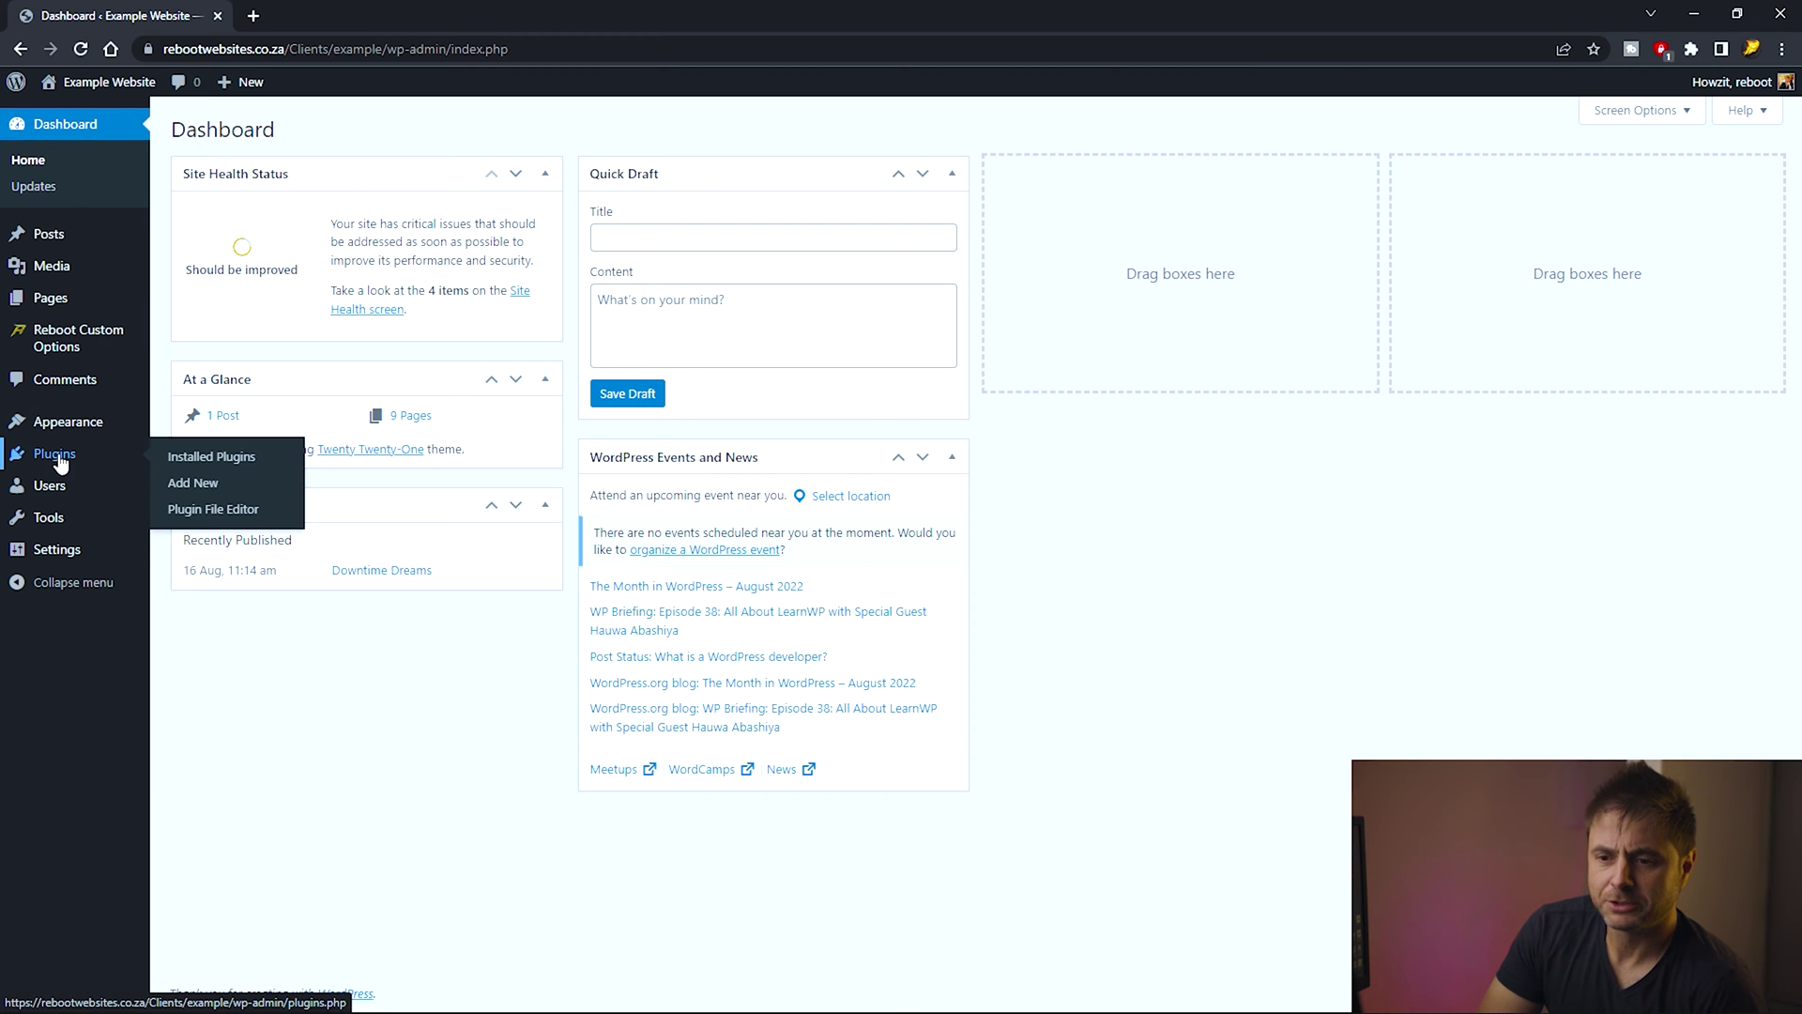
click(173, 484)
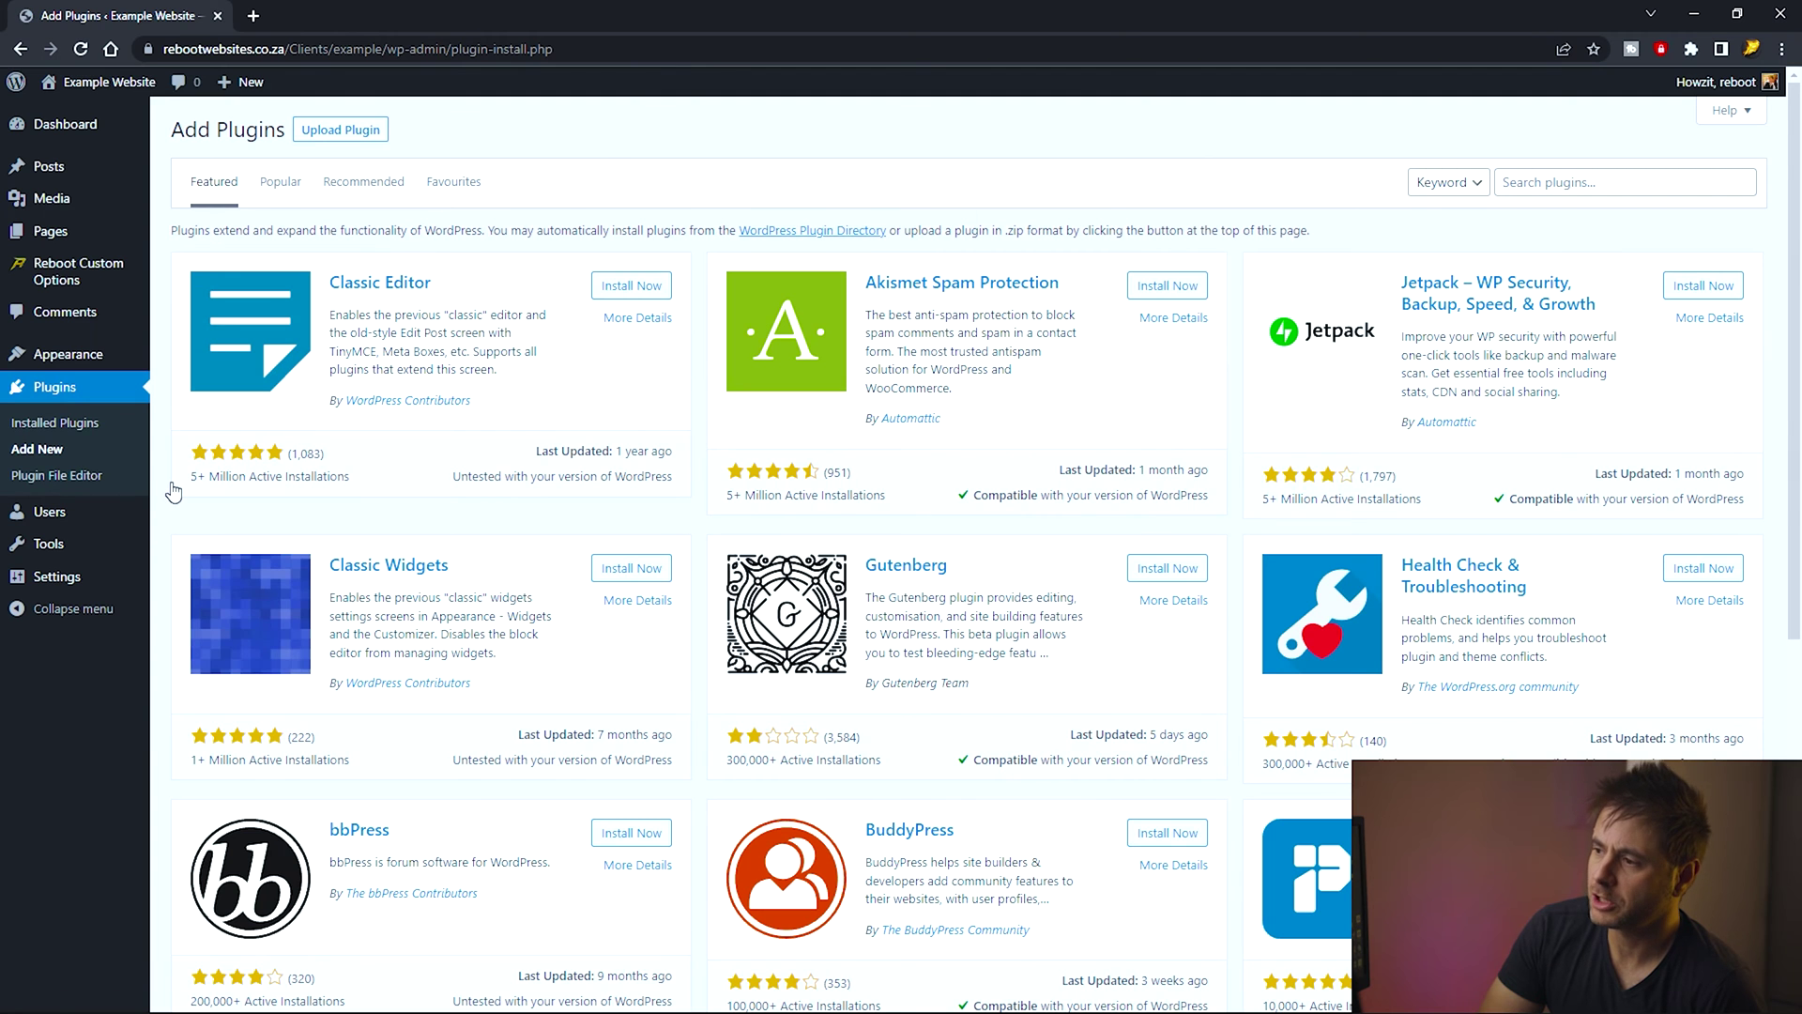
click(1588, 179)
text(elementor)
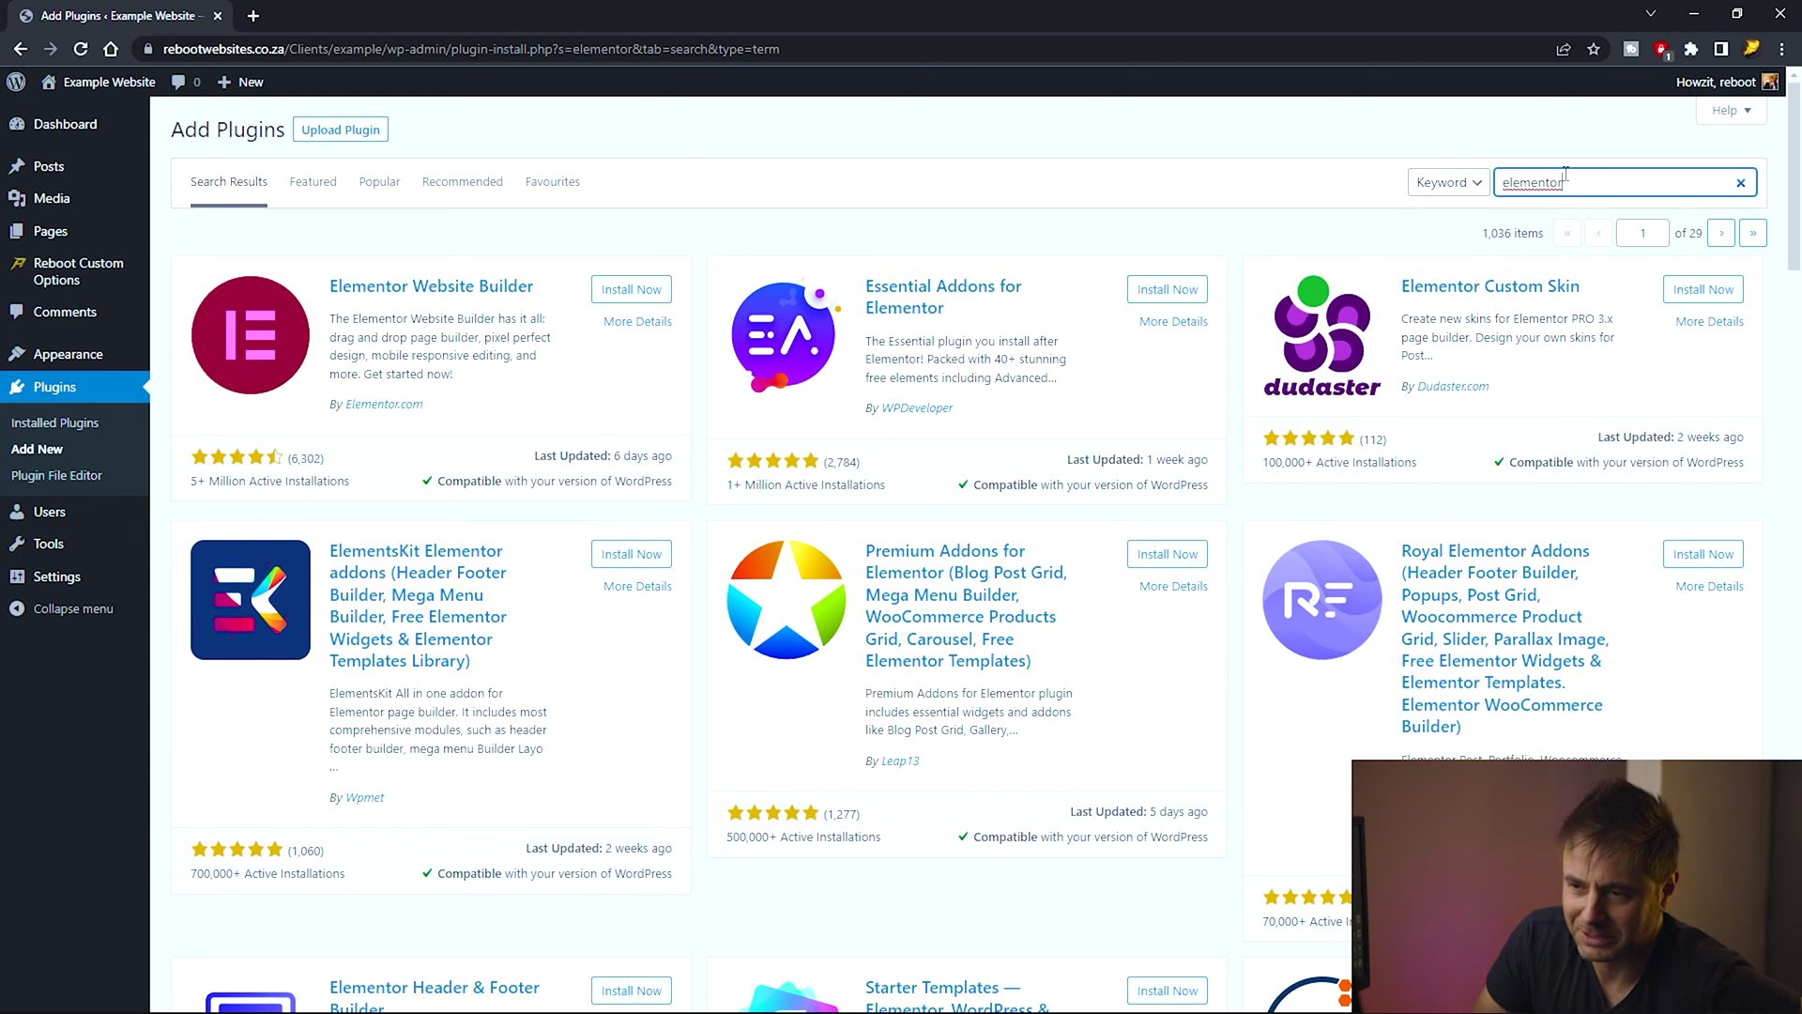
click(615, 292)
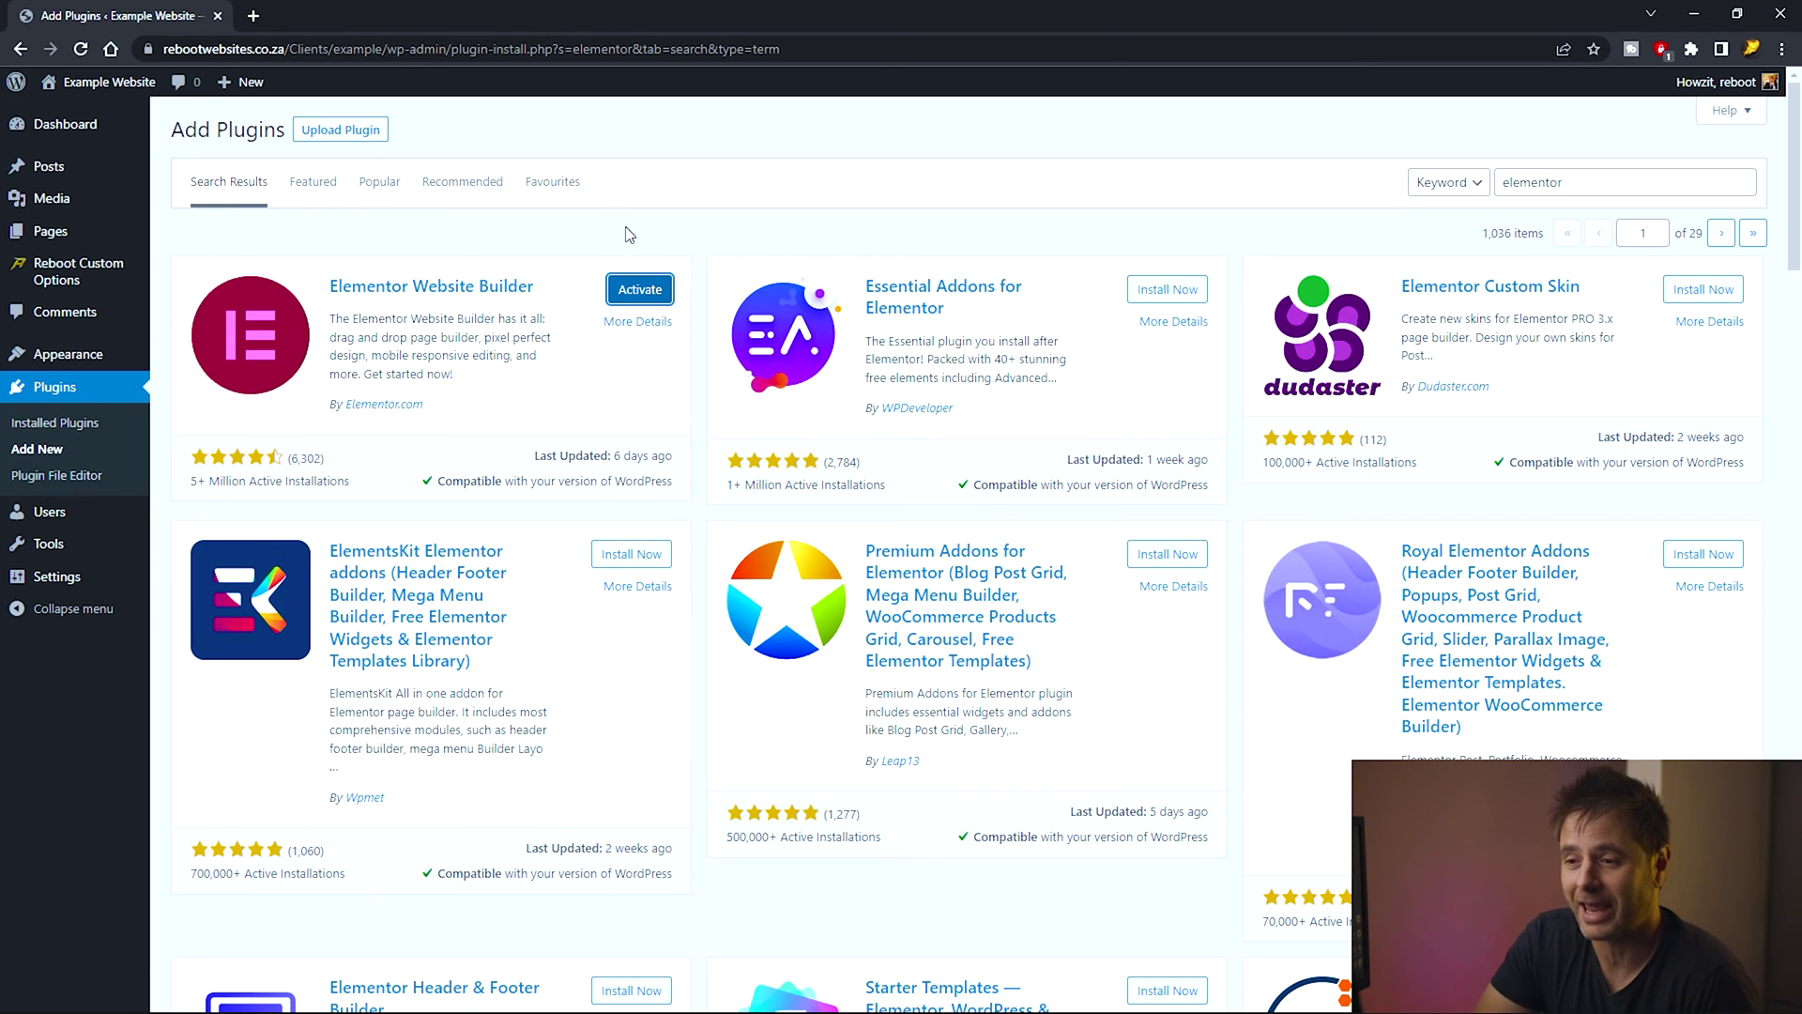
click(640, 291)
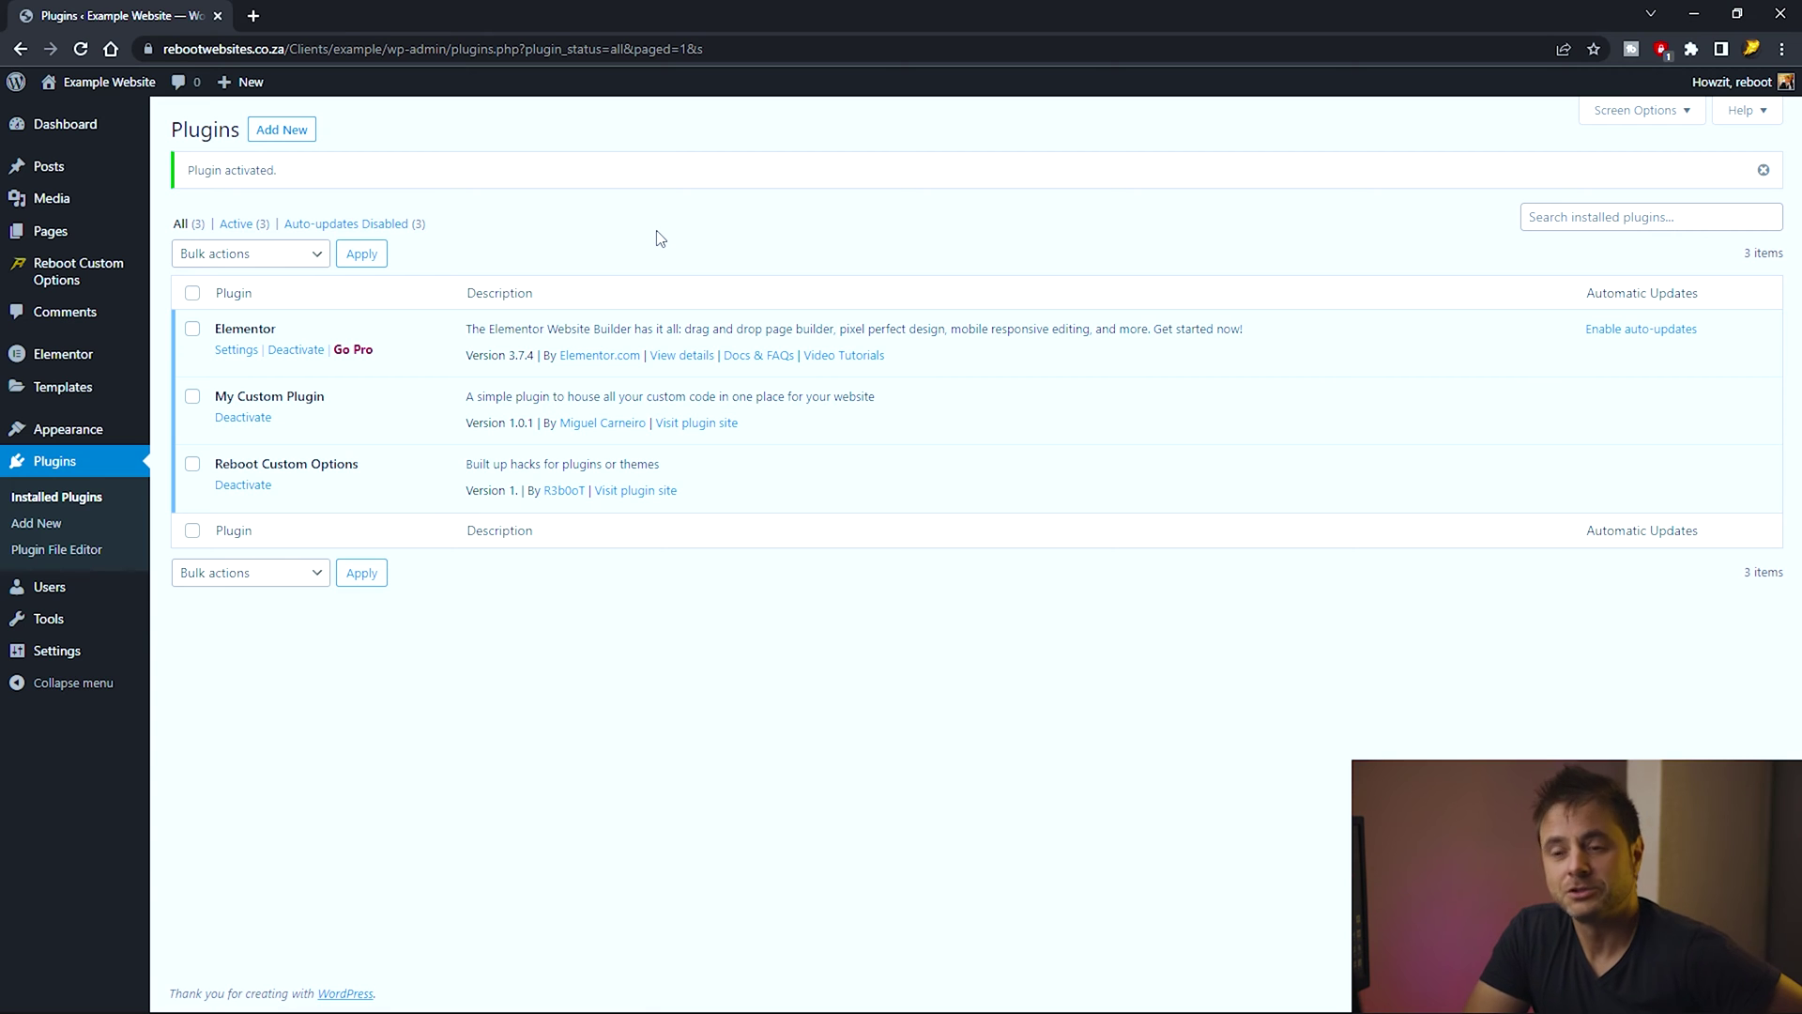
Start a new post and paste in the title 'My Example Elementor post'.
mouse_move(45, 171)
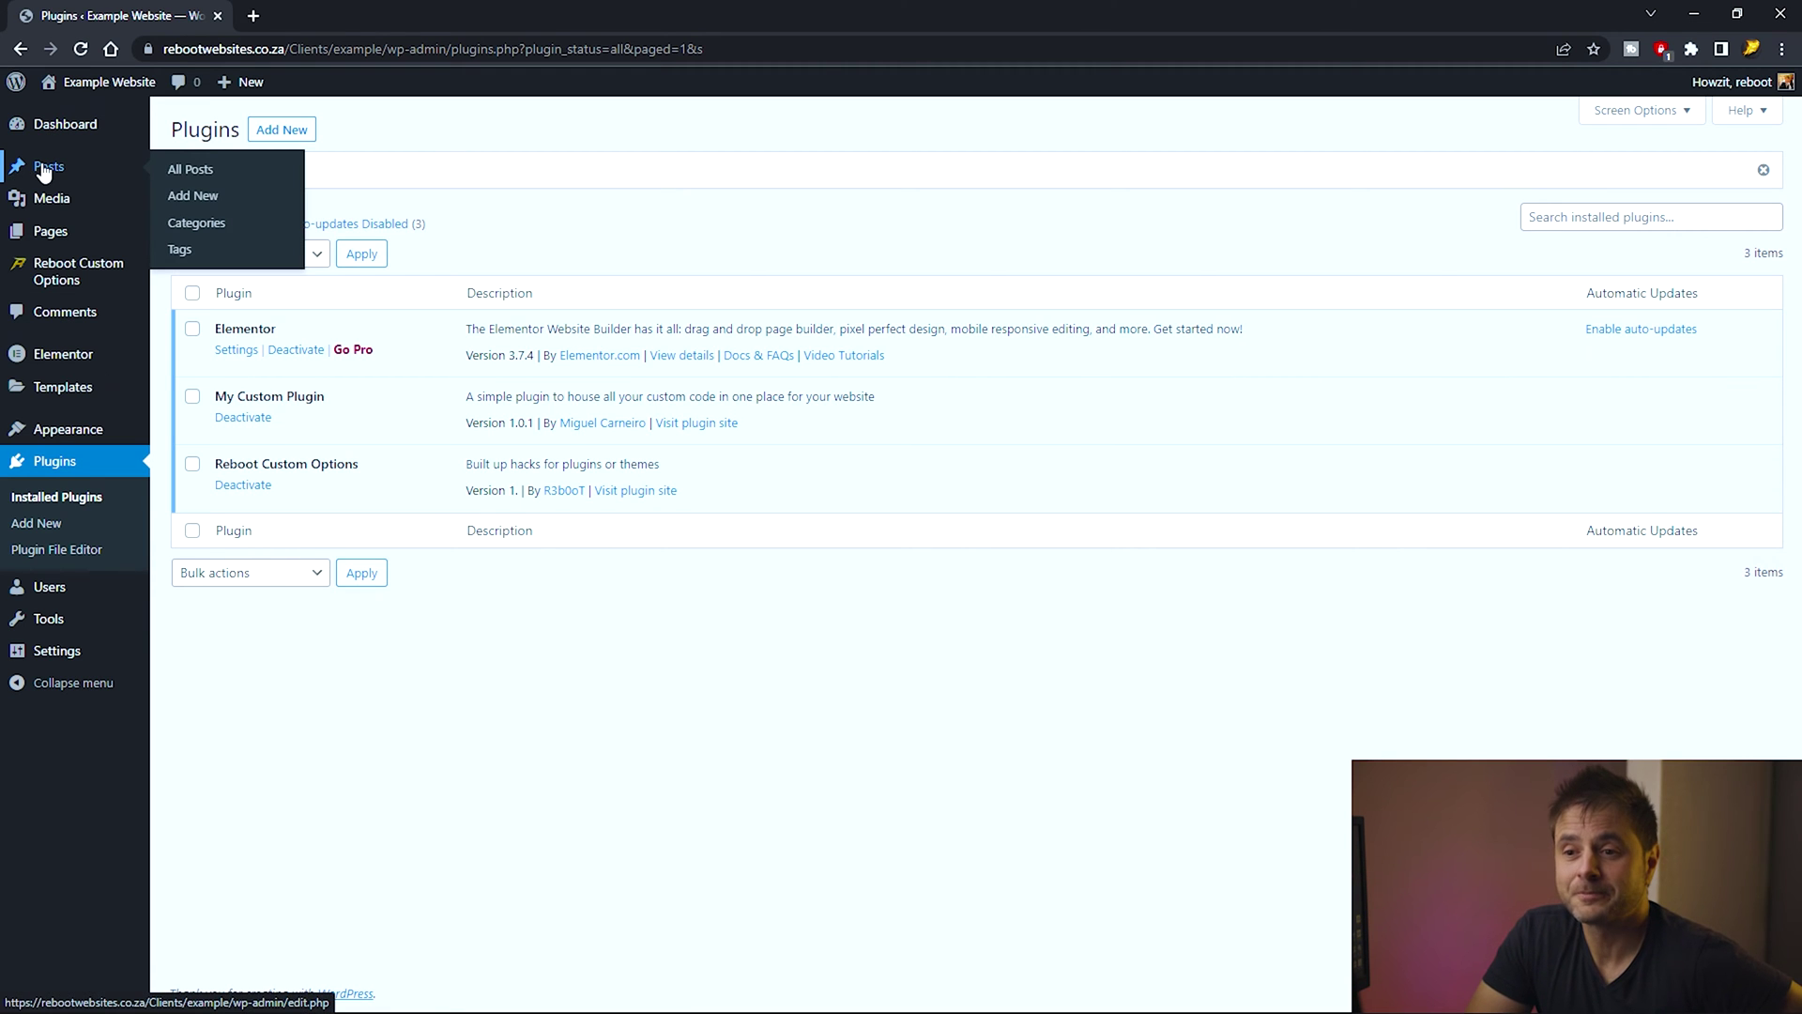
click(175, 204)
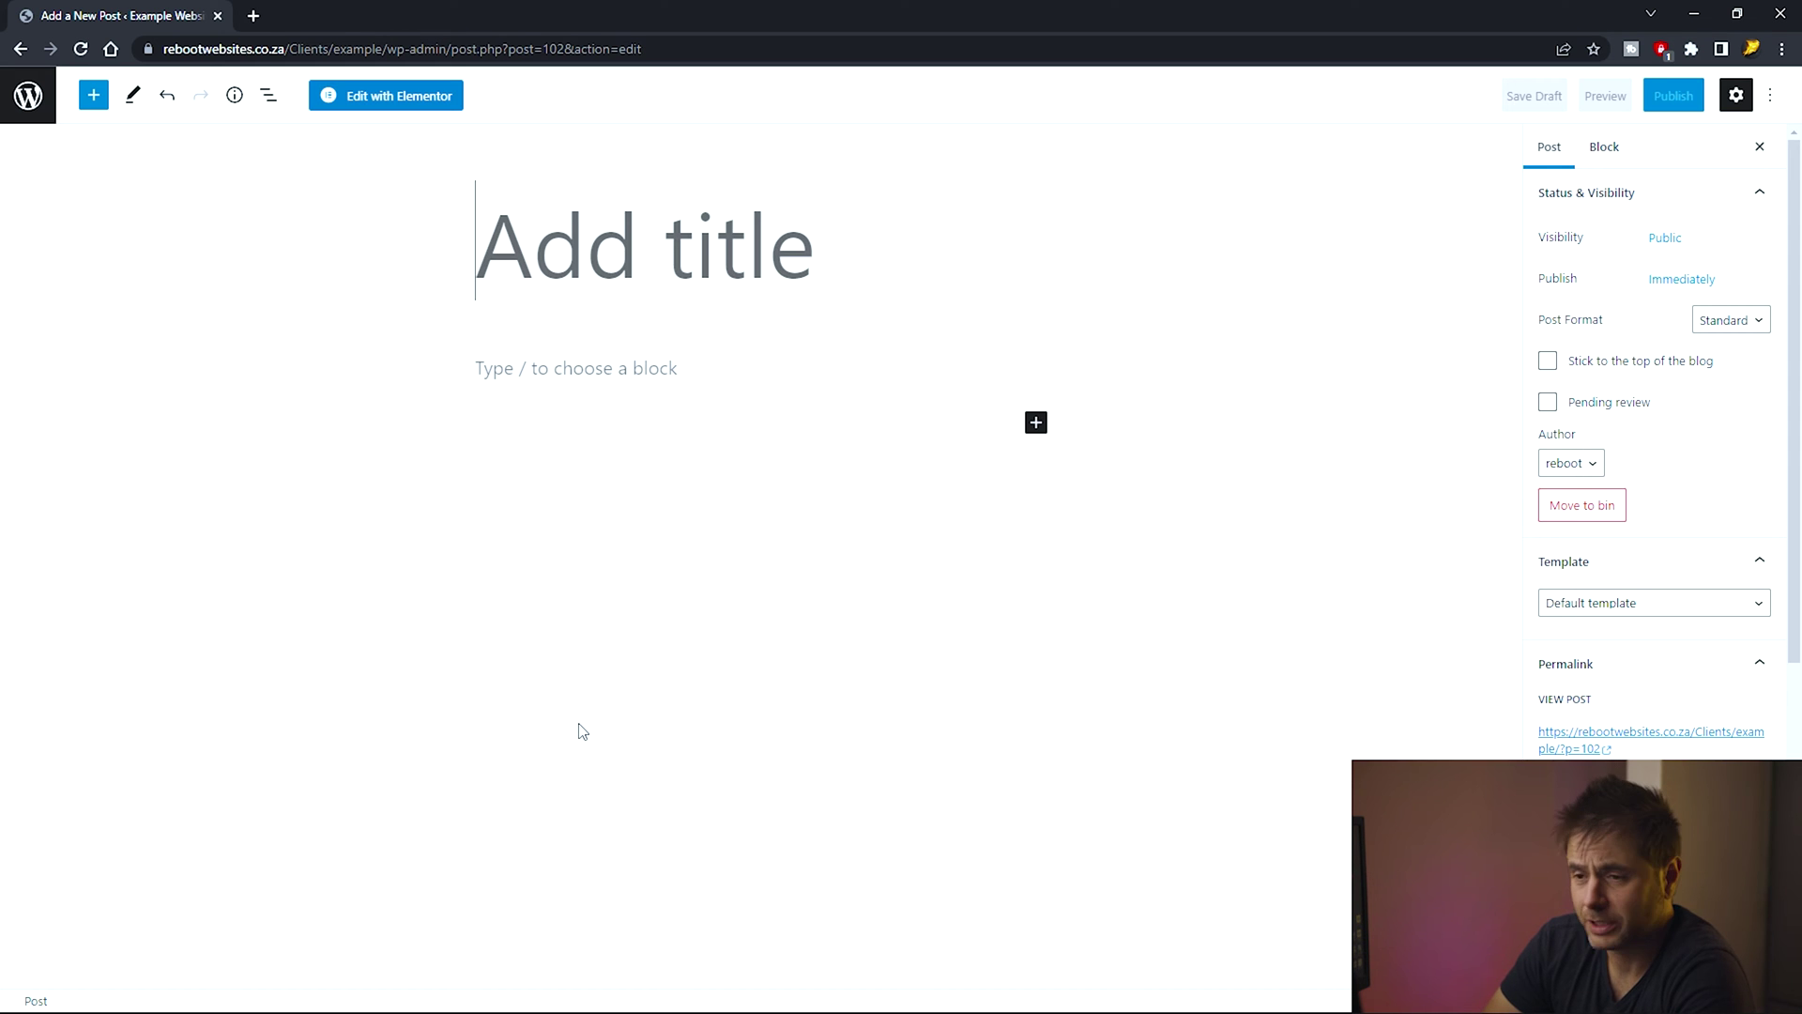
text(My Example Elementor post)
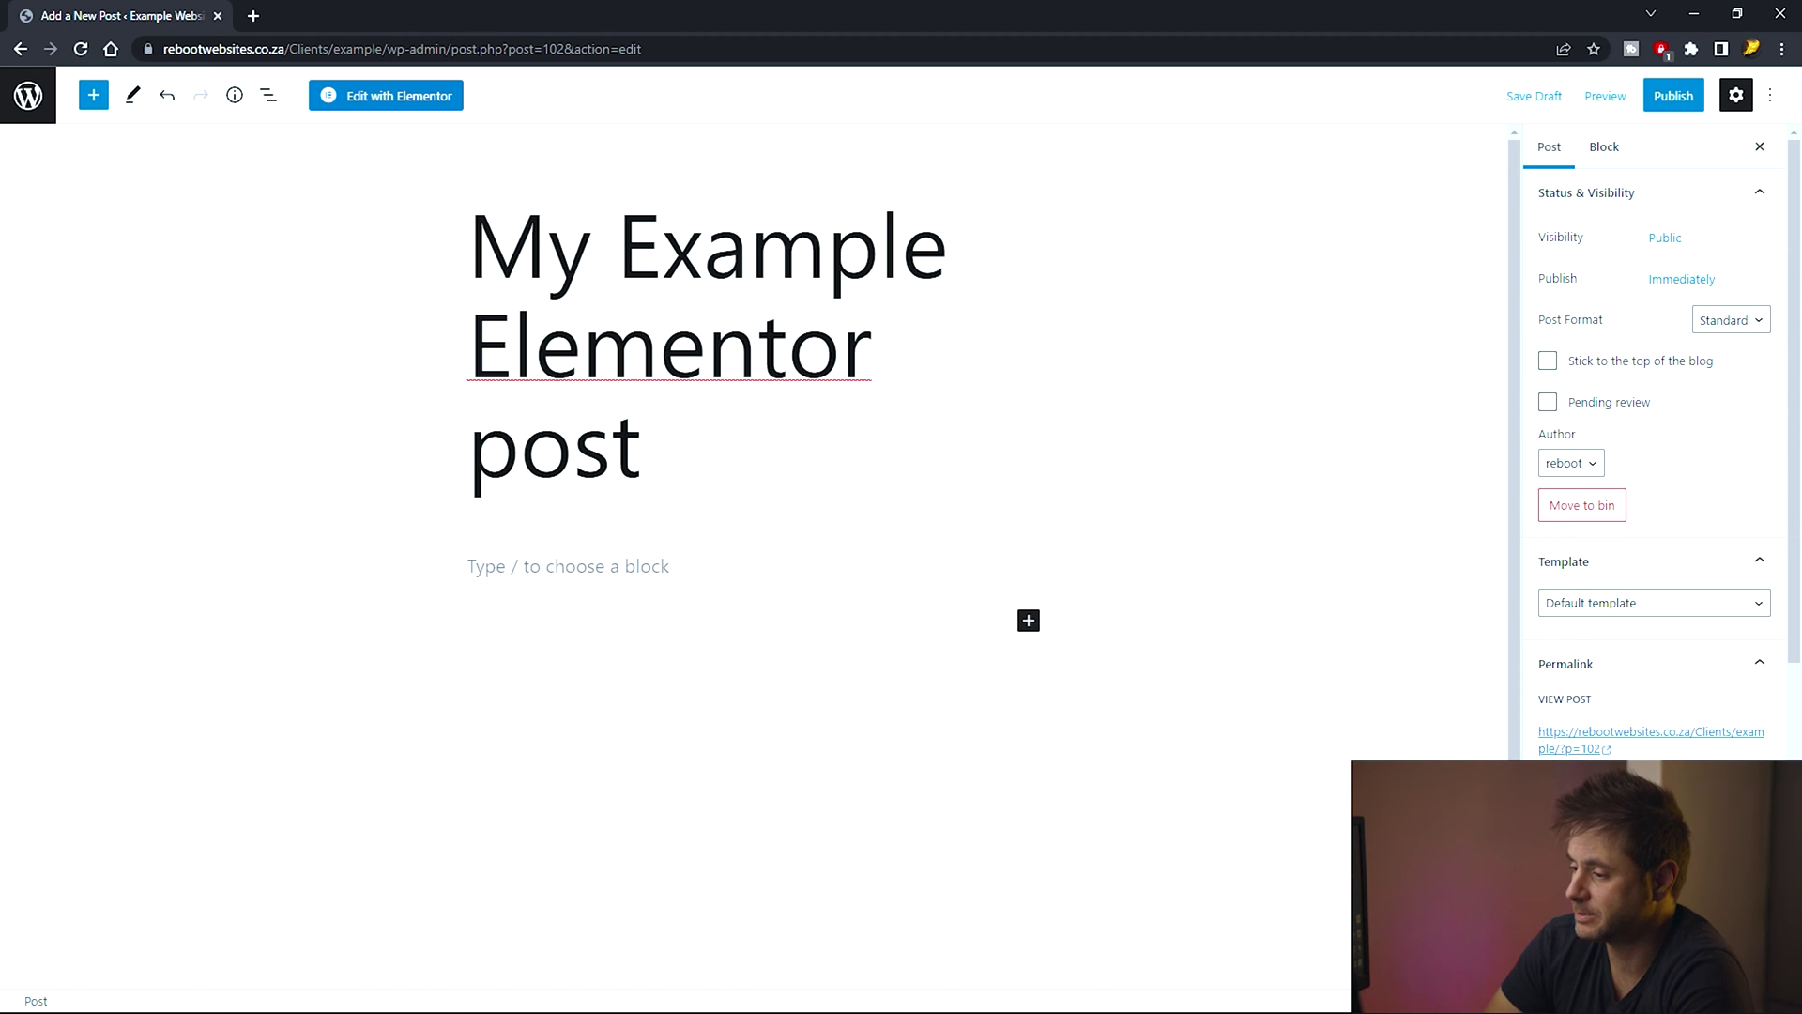
scroll(1641, 595, down, 5)
Set the food-truck photo as the post's featured image.
click(1641, 595)
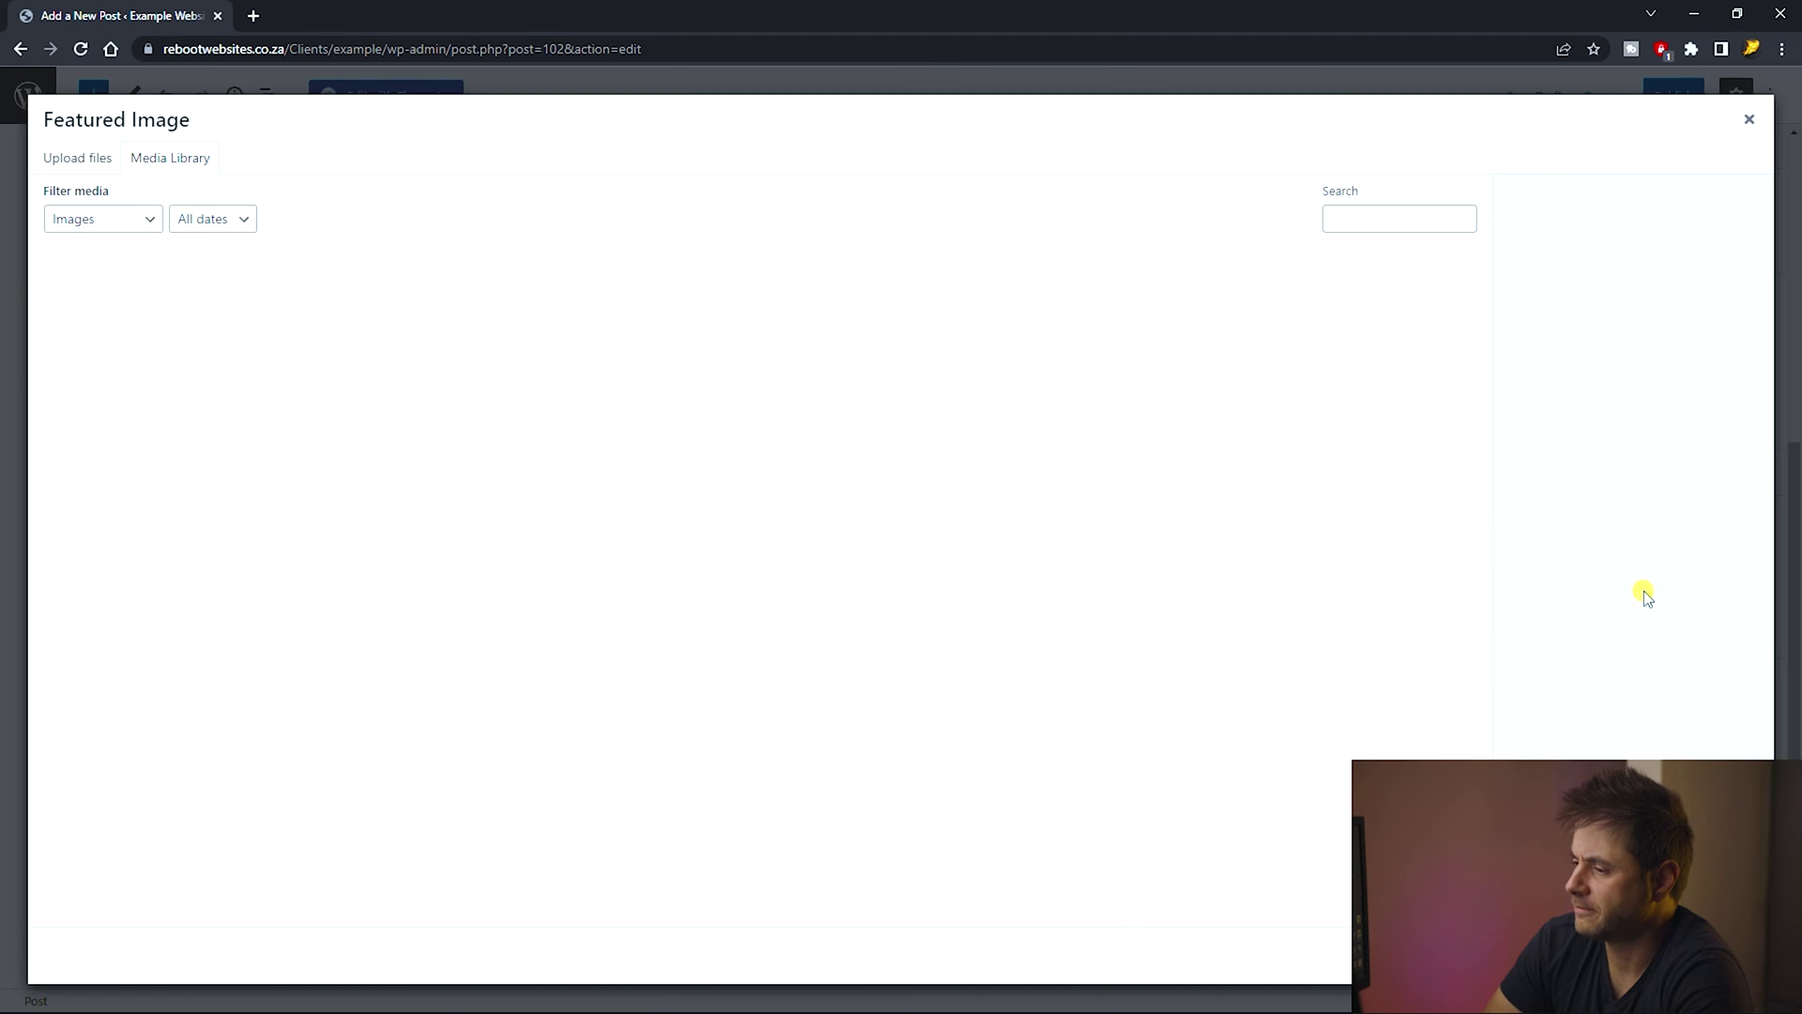
click(1431, 362)
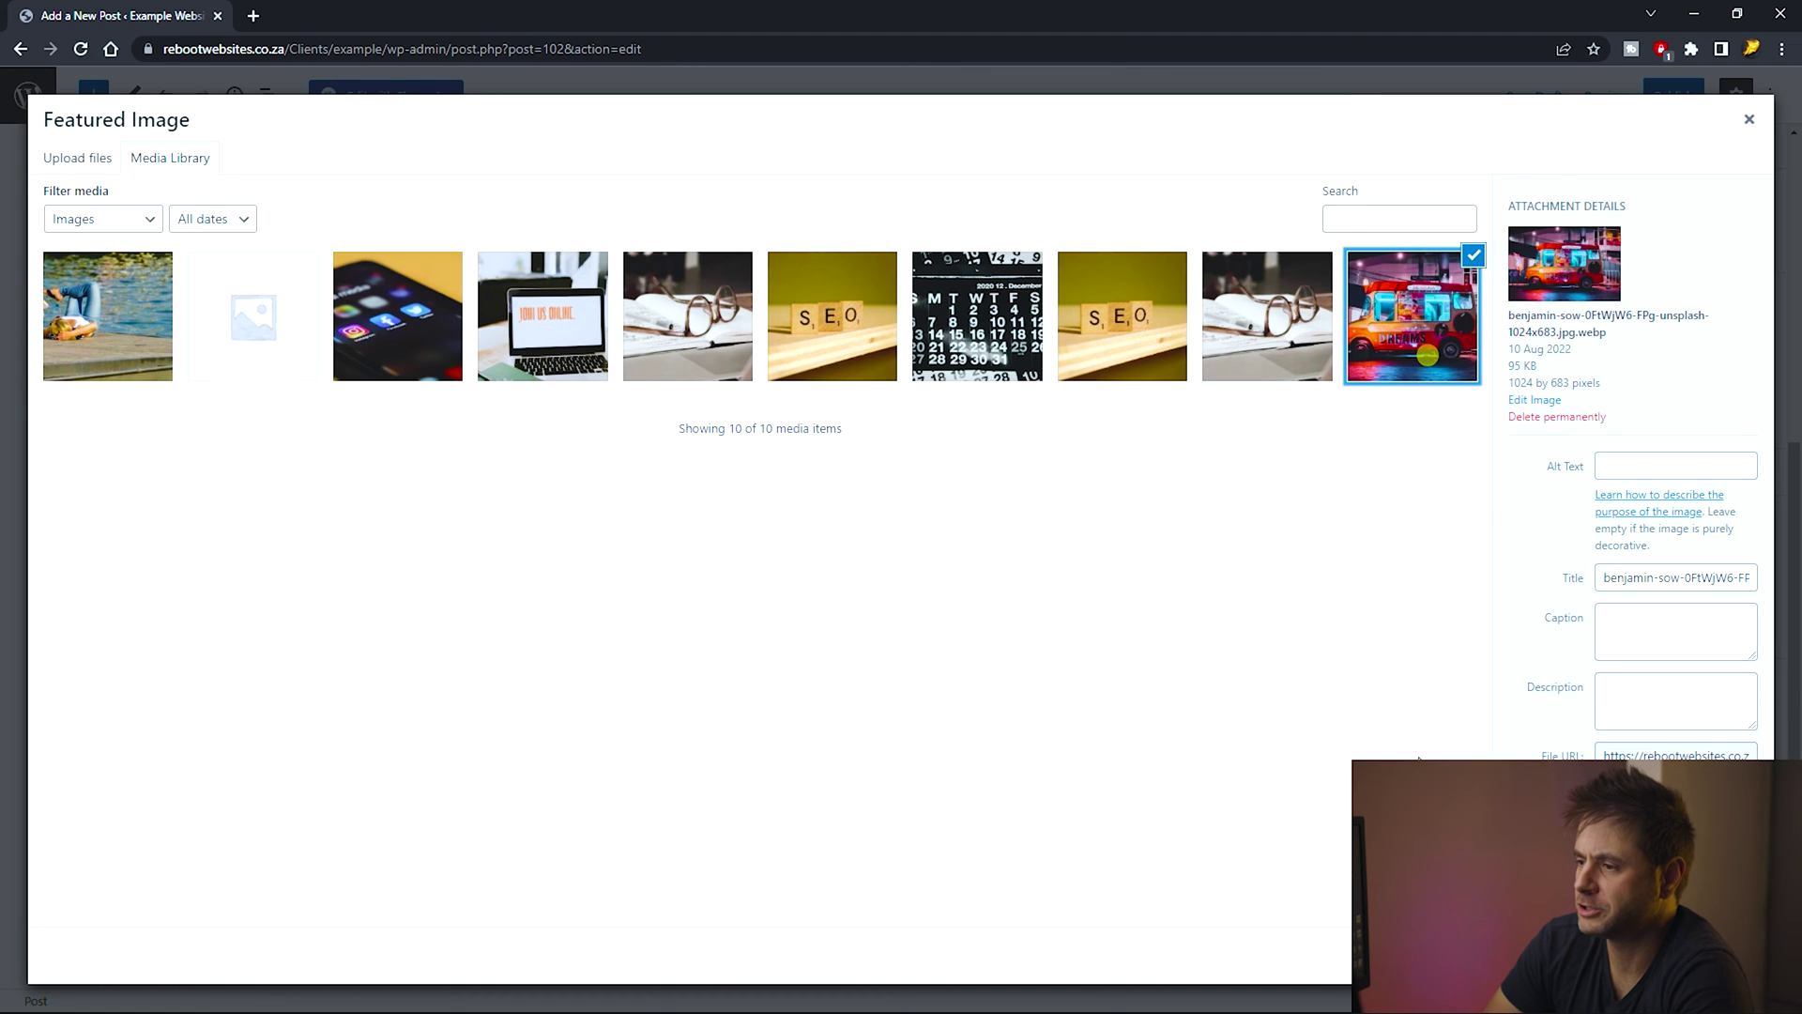
key(Return)
scroll(1576, 718, down, 1)
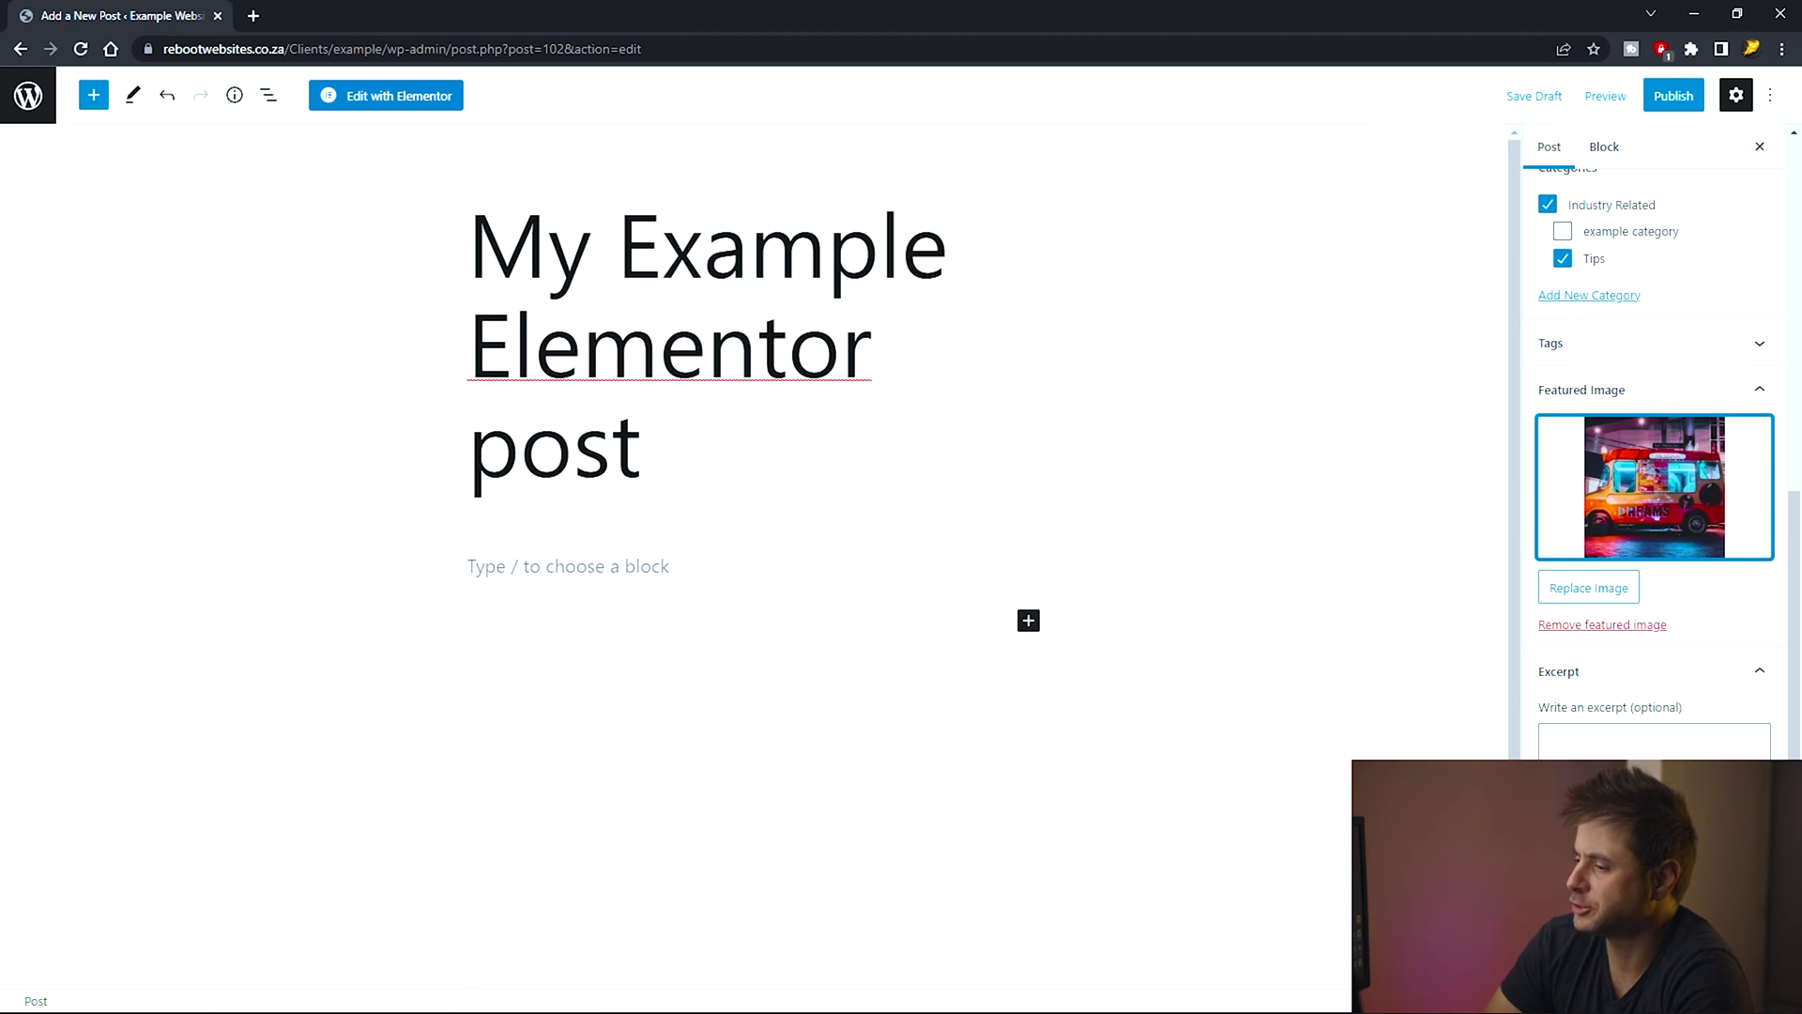
Paste the excerpt text into the Excerpt box and publish the post.
click(1603, 731)
key(ctrl+v)
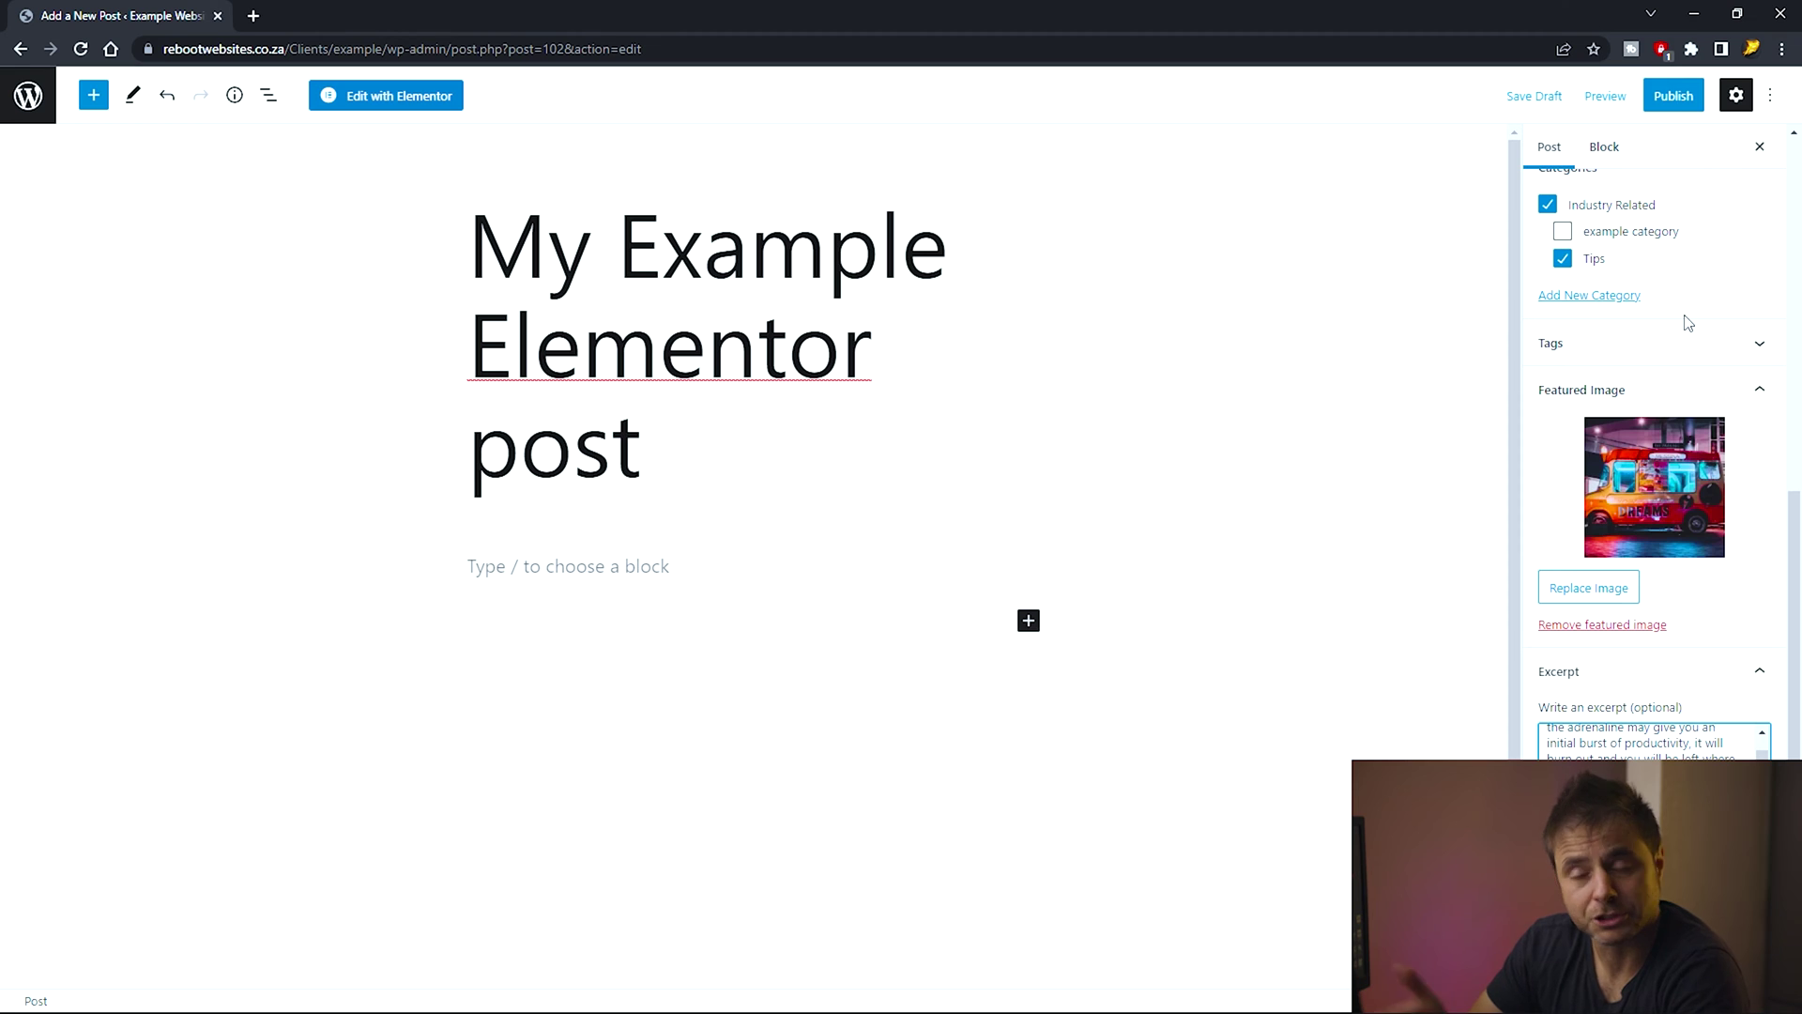
click(1693, 96)
click(1635, 94)
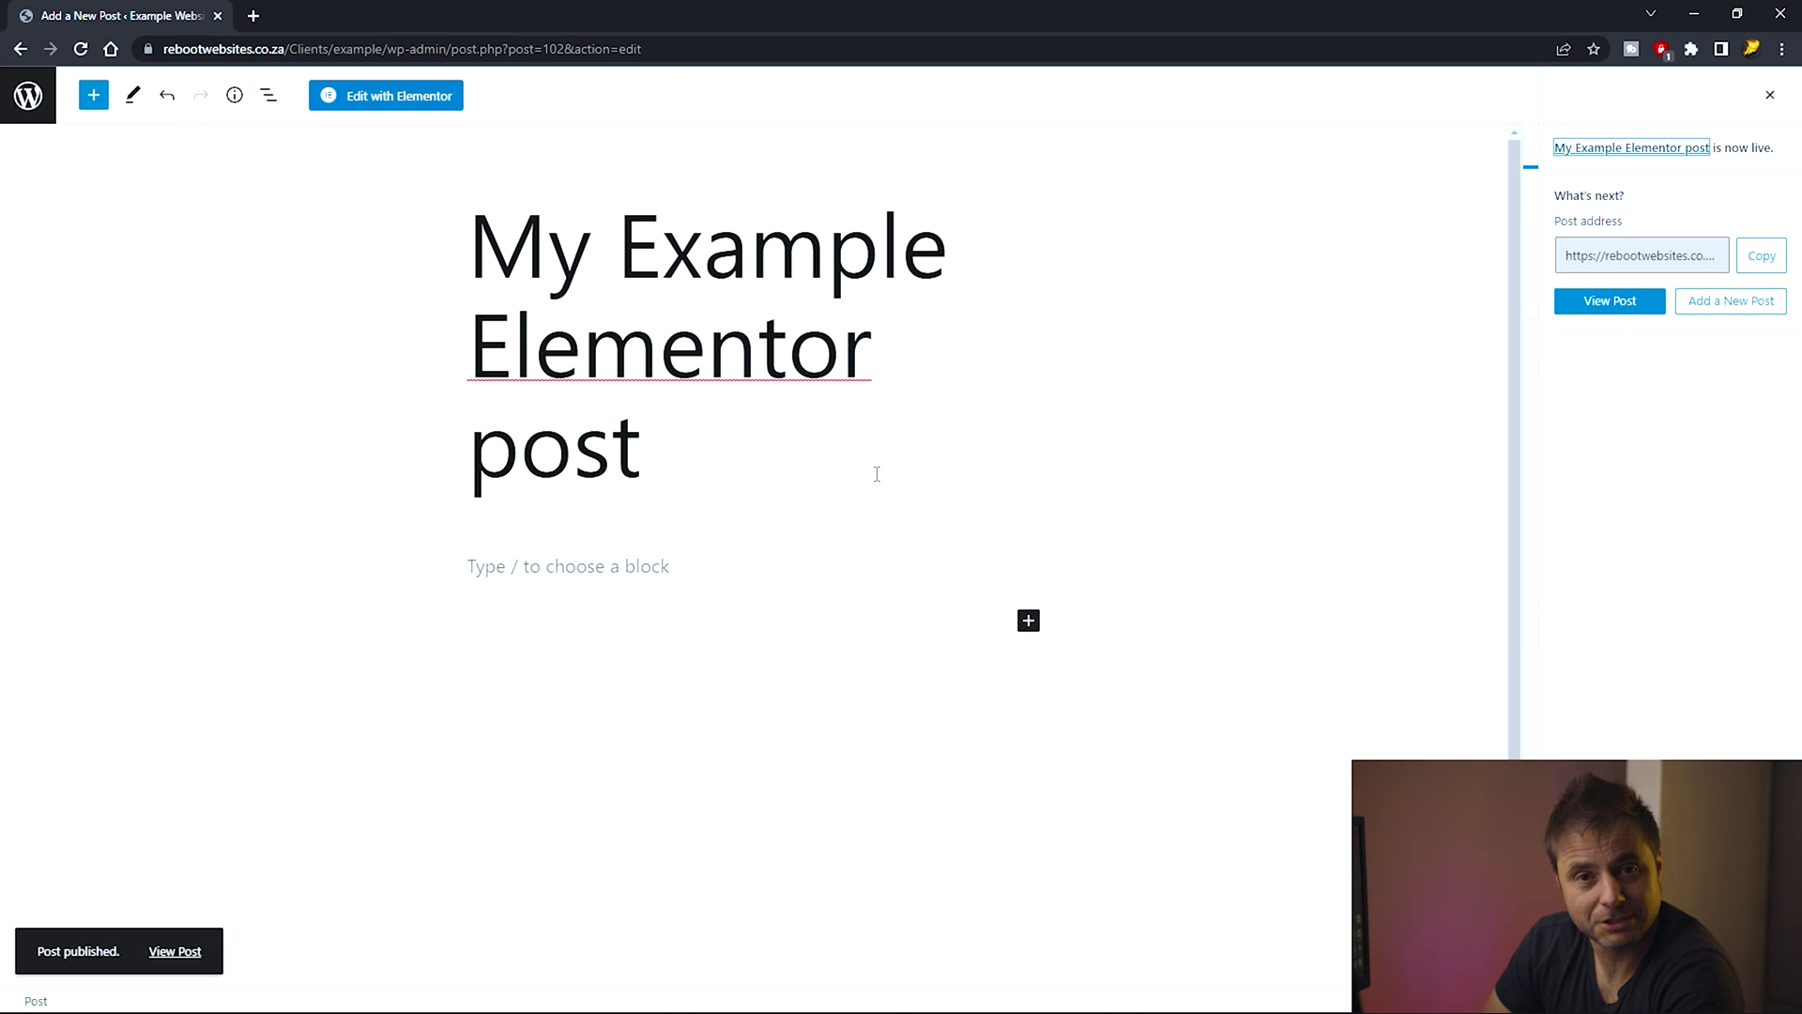
Open 'My Example Elementor post' in the Elementor editor with Edit with Elementor.
click(374, 107)
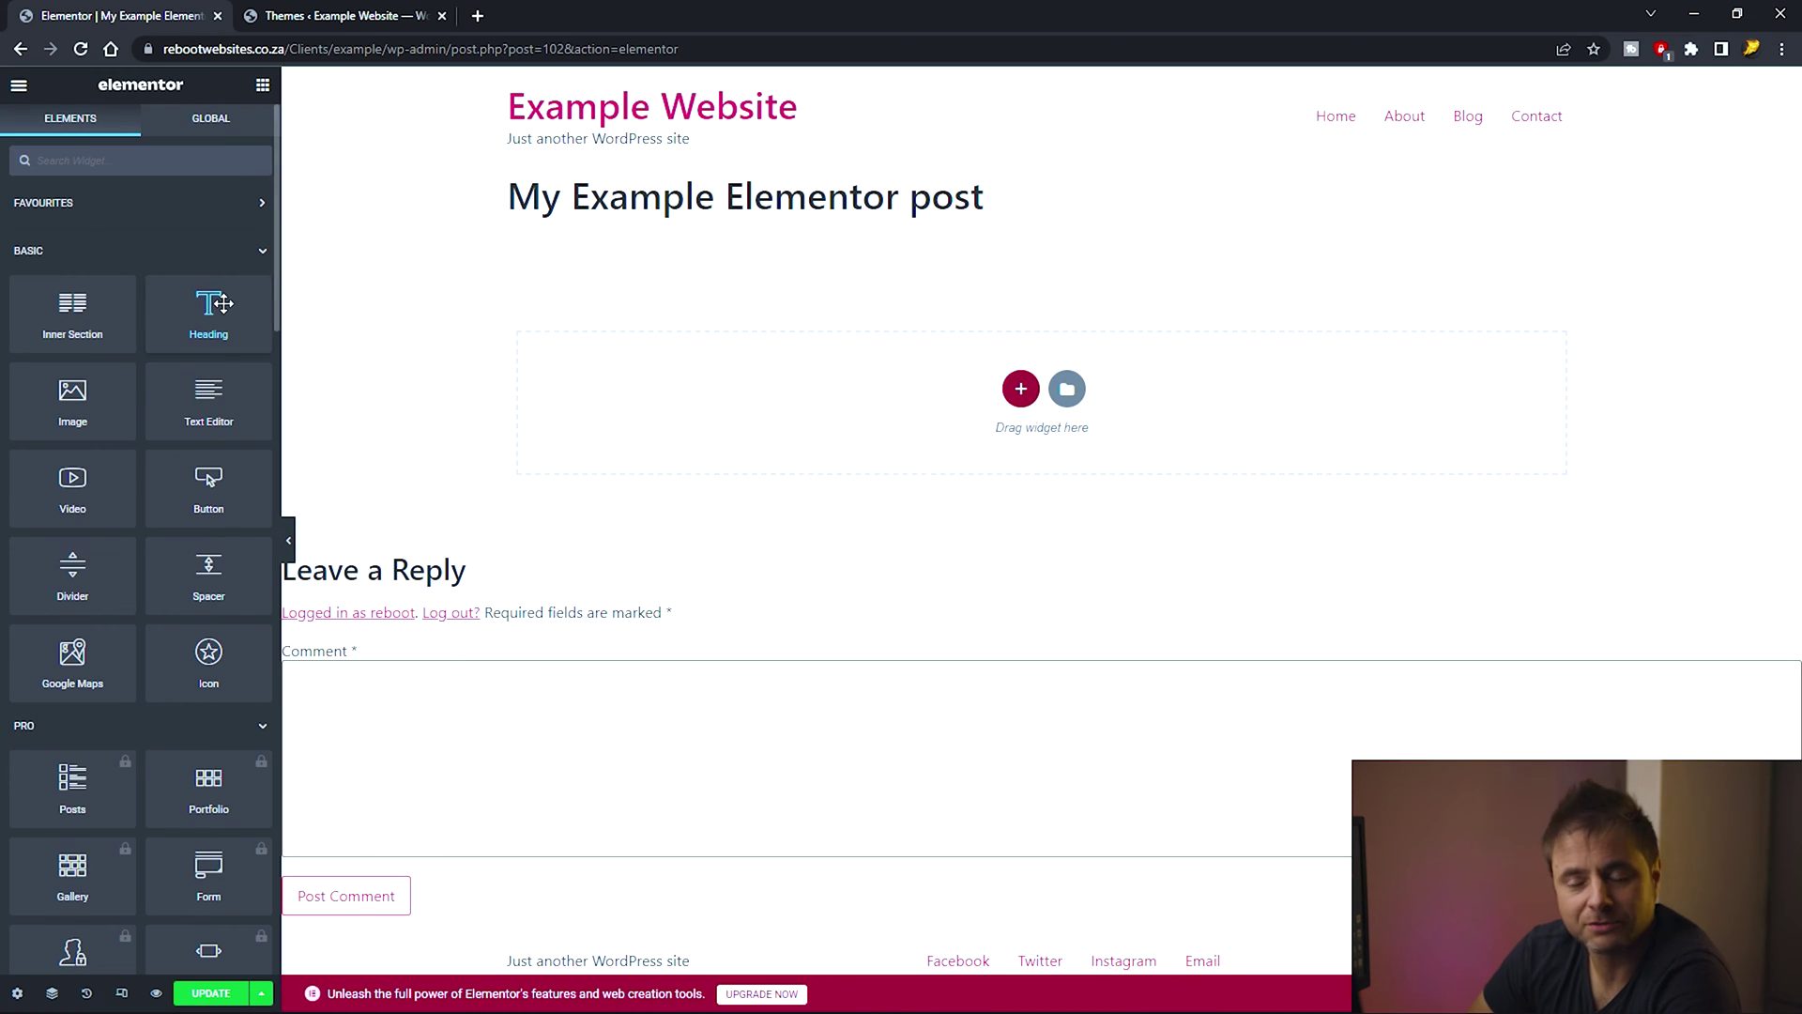
drag(221, 302, 877, 377)
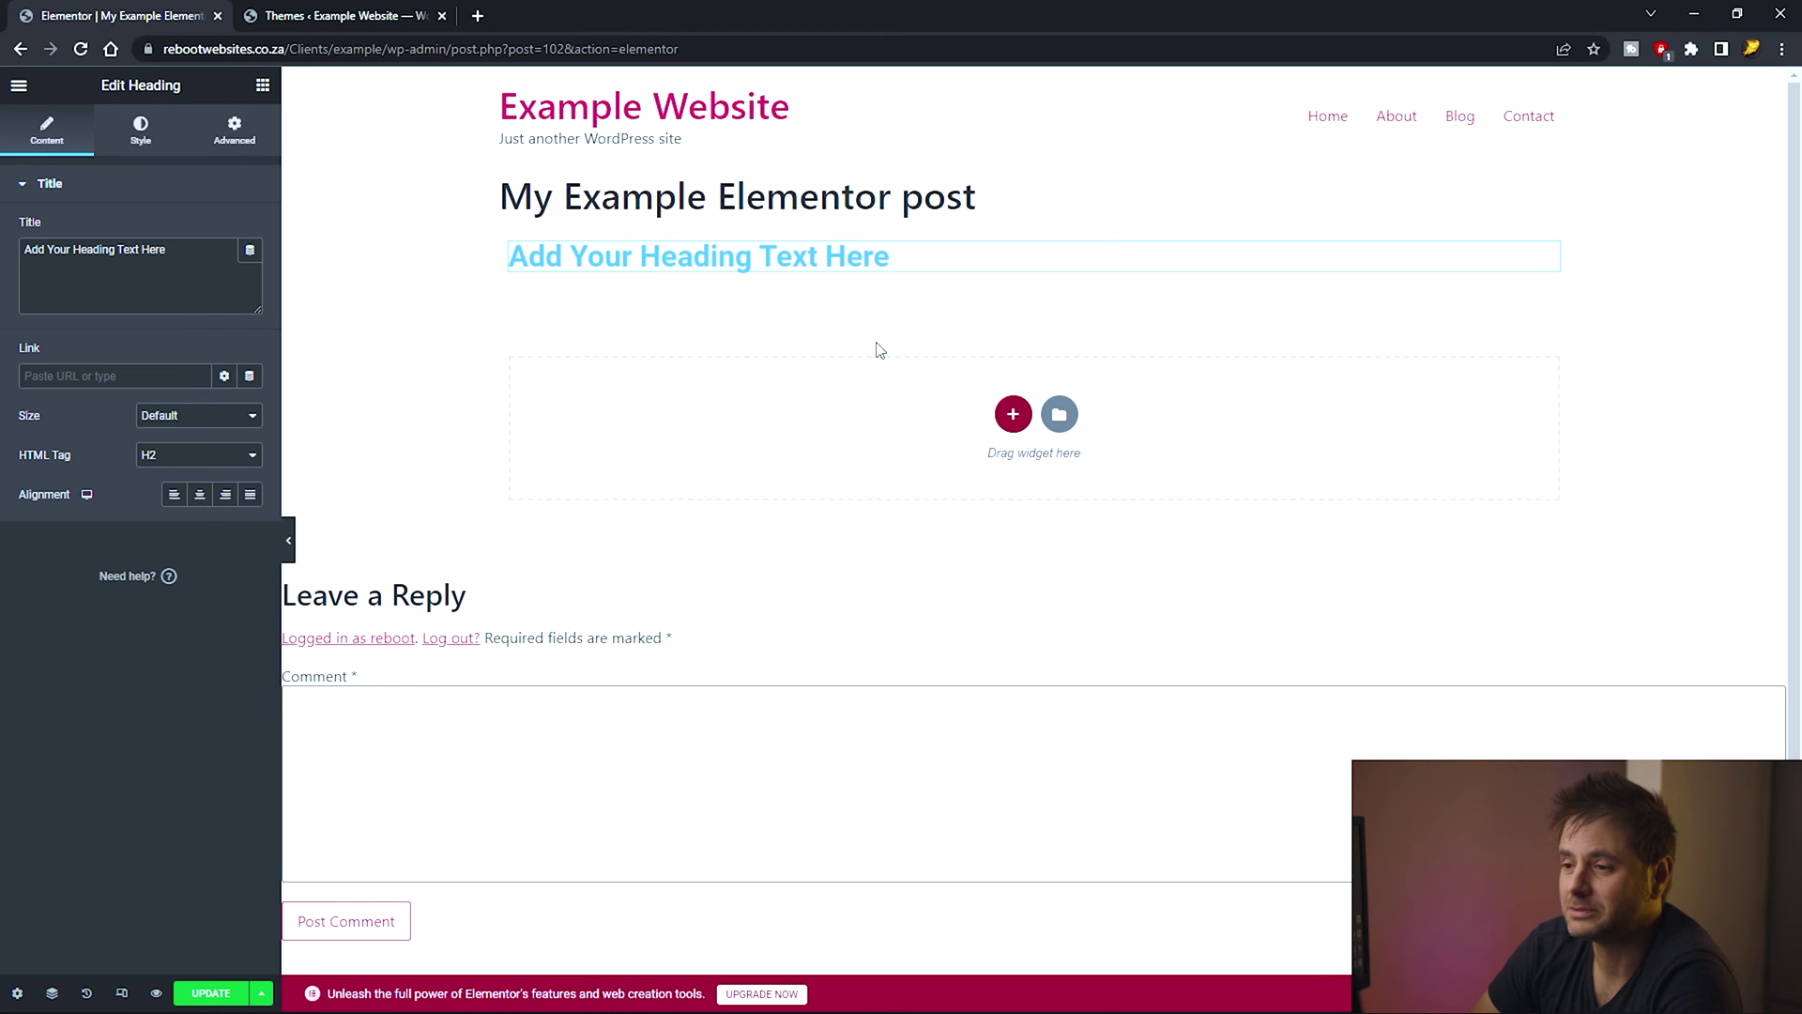
mouse_move(958, 262)
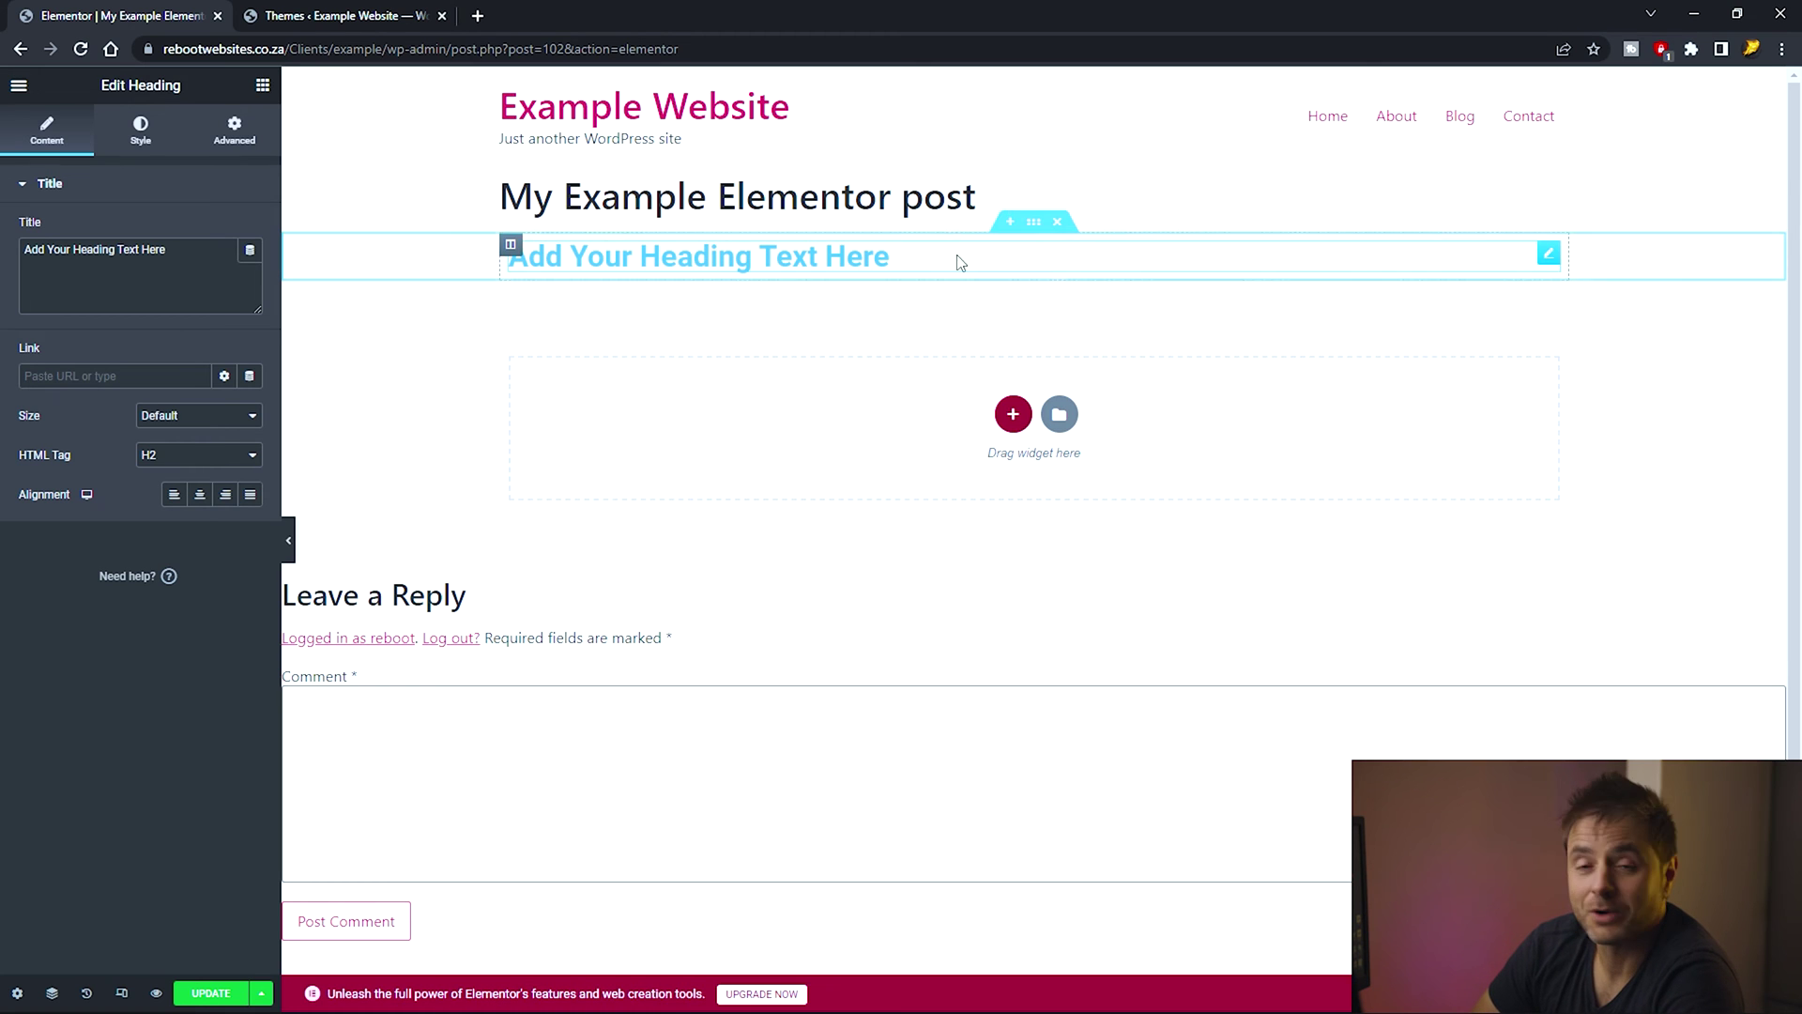
click(1057, 224)
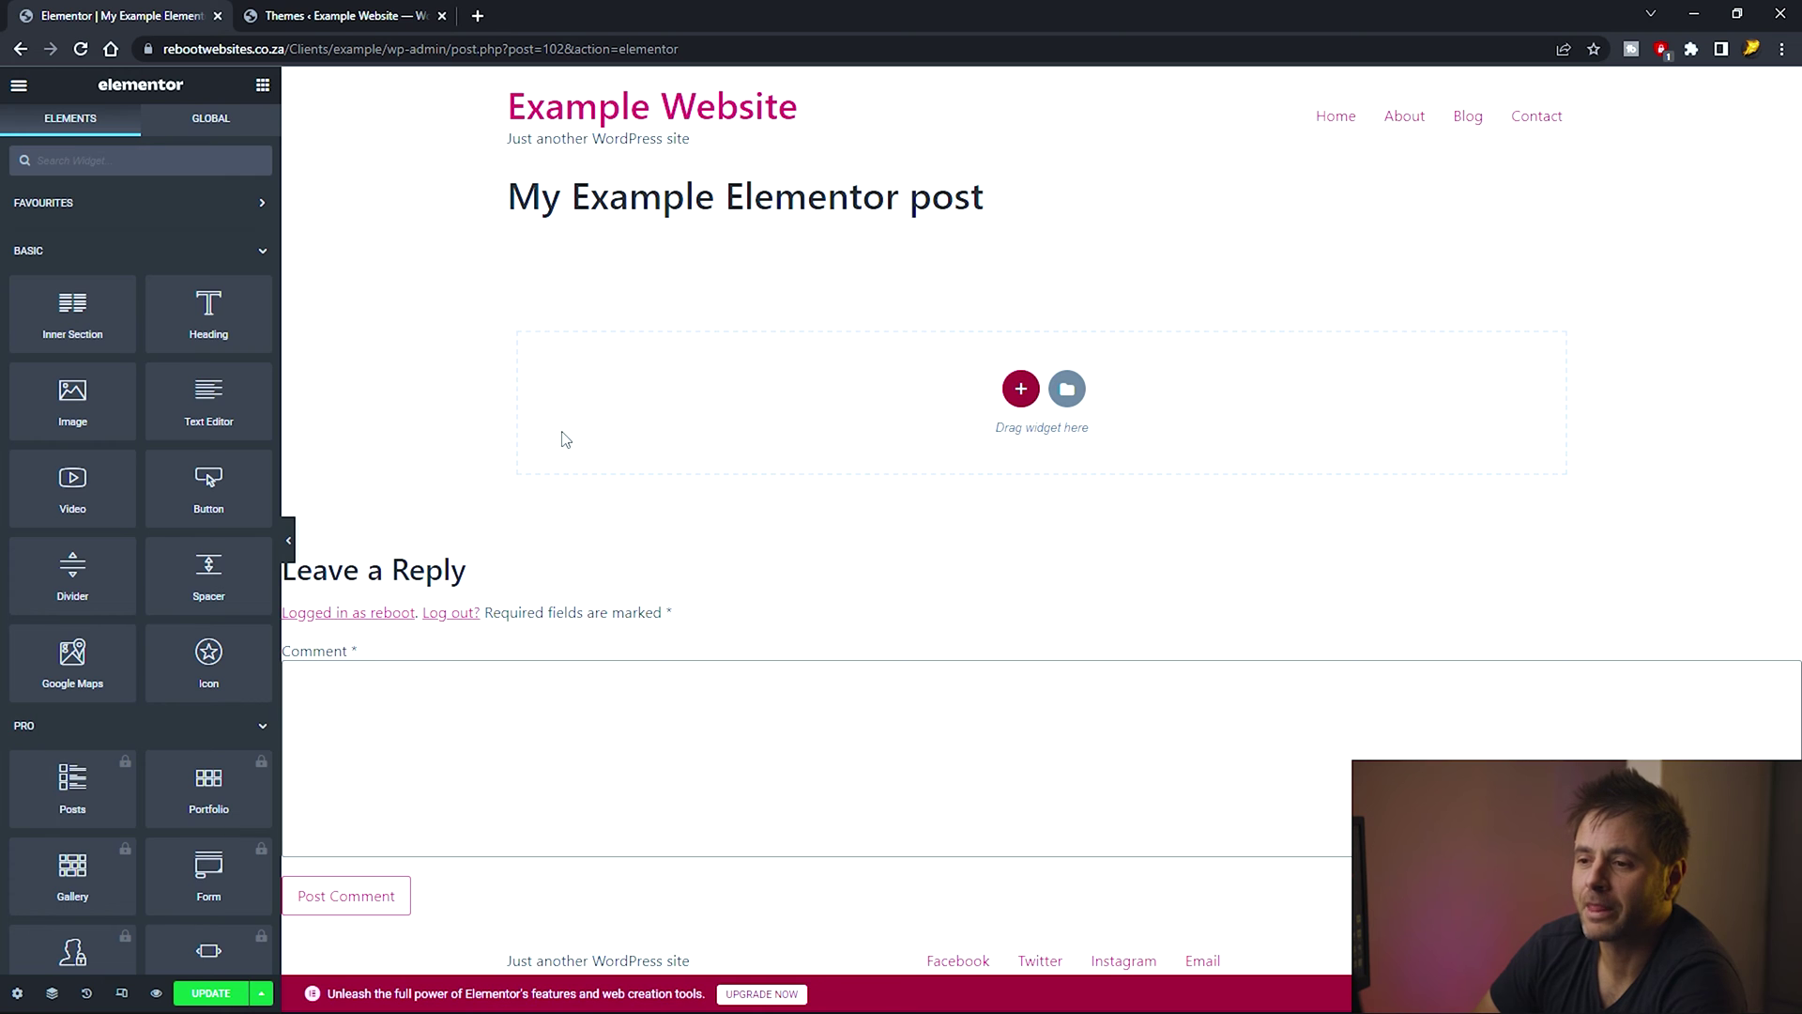
drag(208, 394, 830, 413)
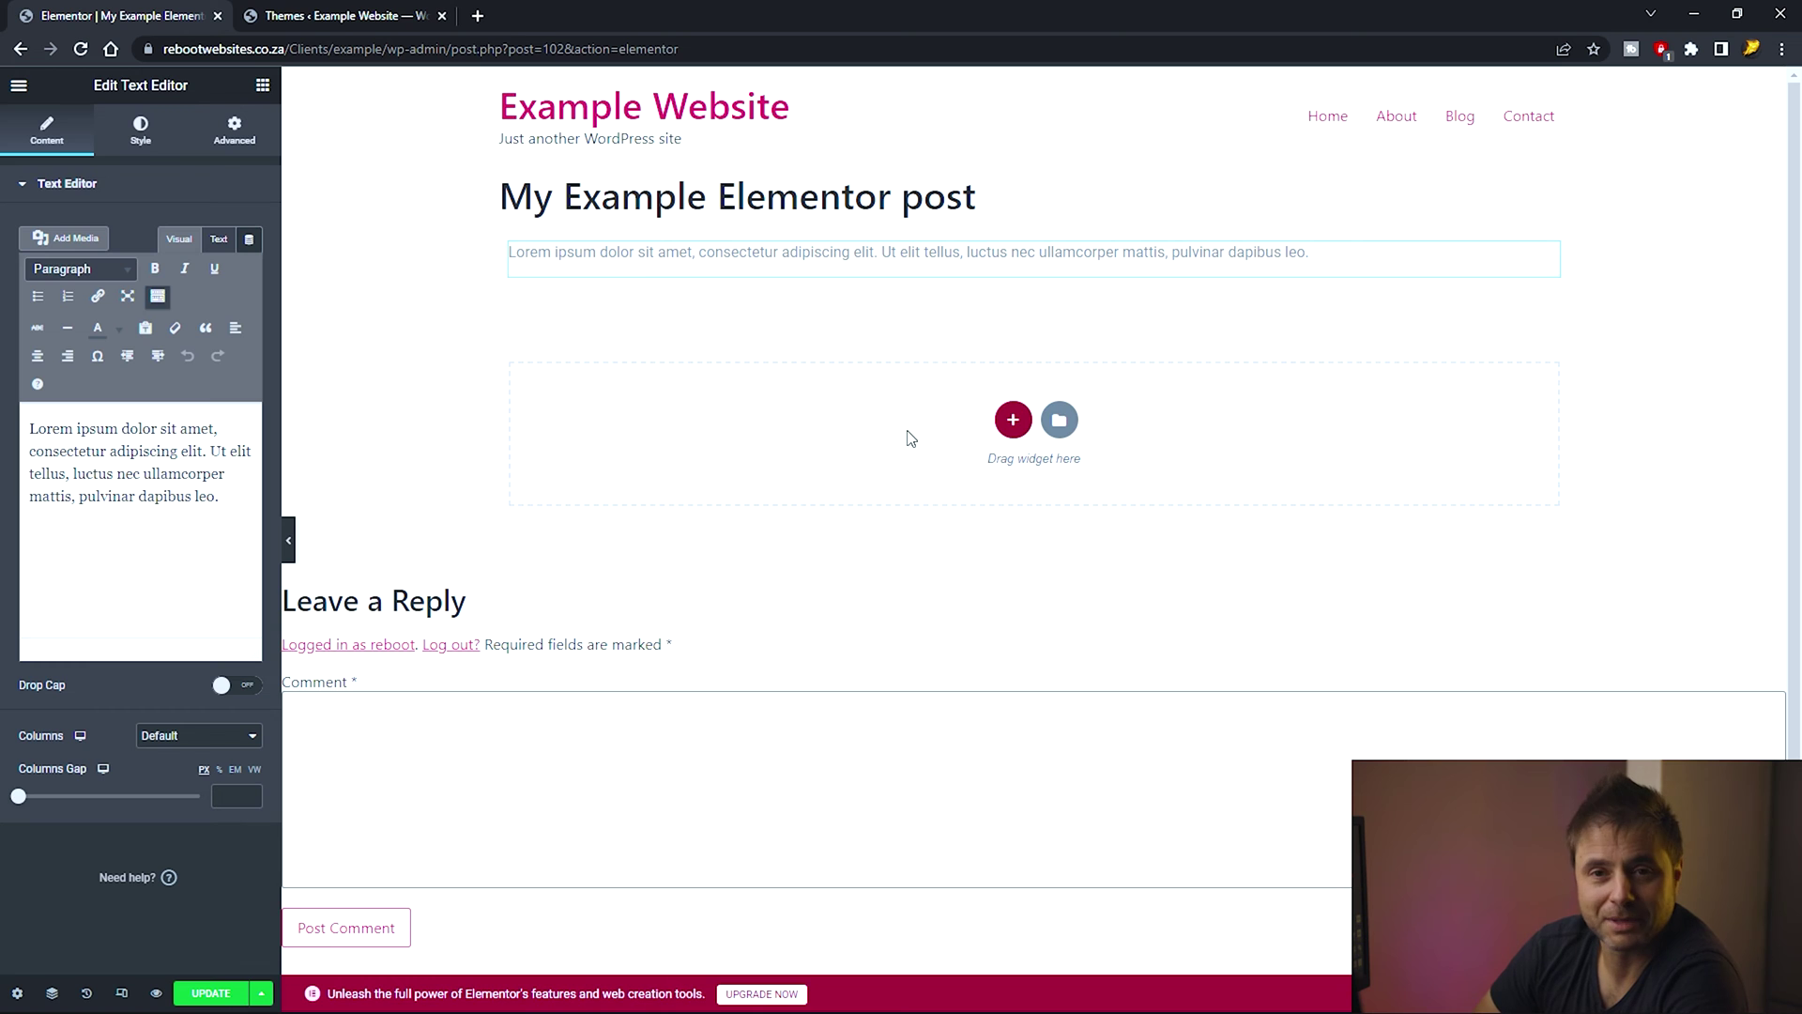
Replace the Text Editor's Lorem placeholder with the four pasted downtime intro paragraphs.
click(168, 538)
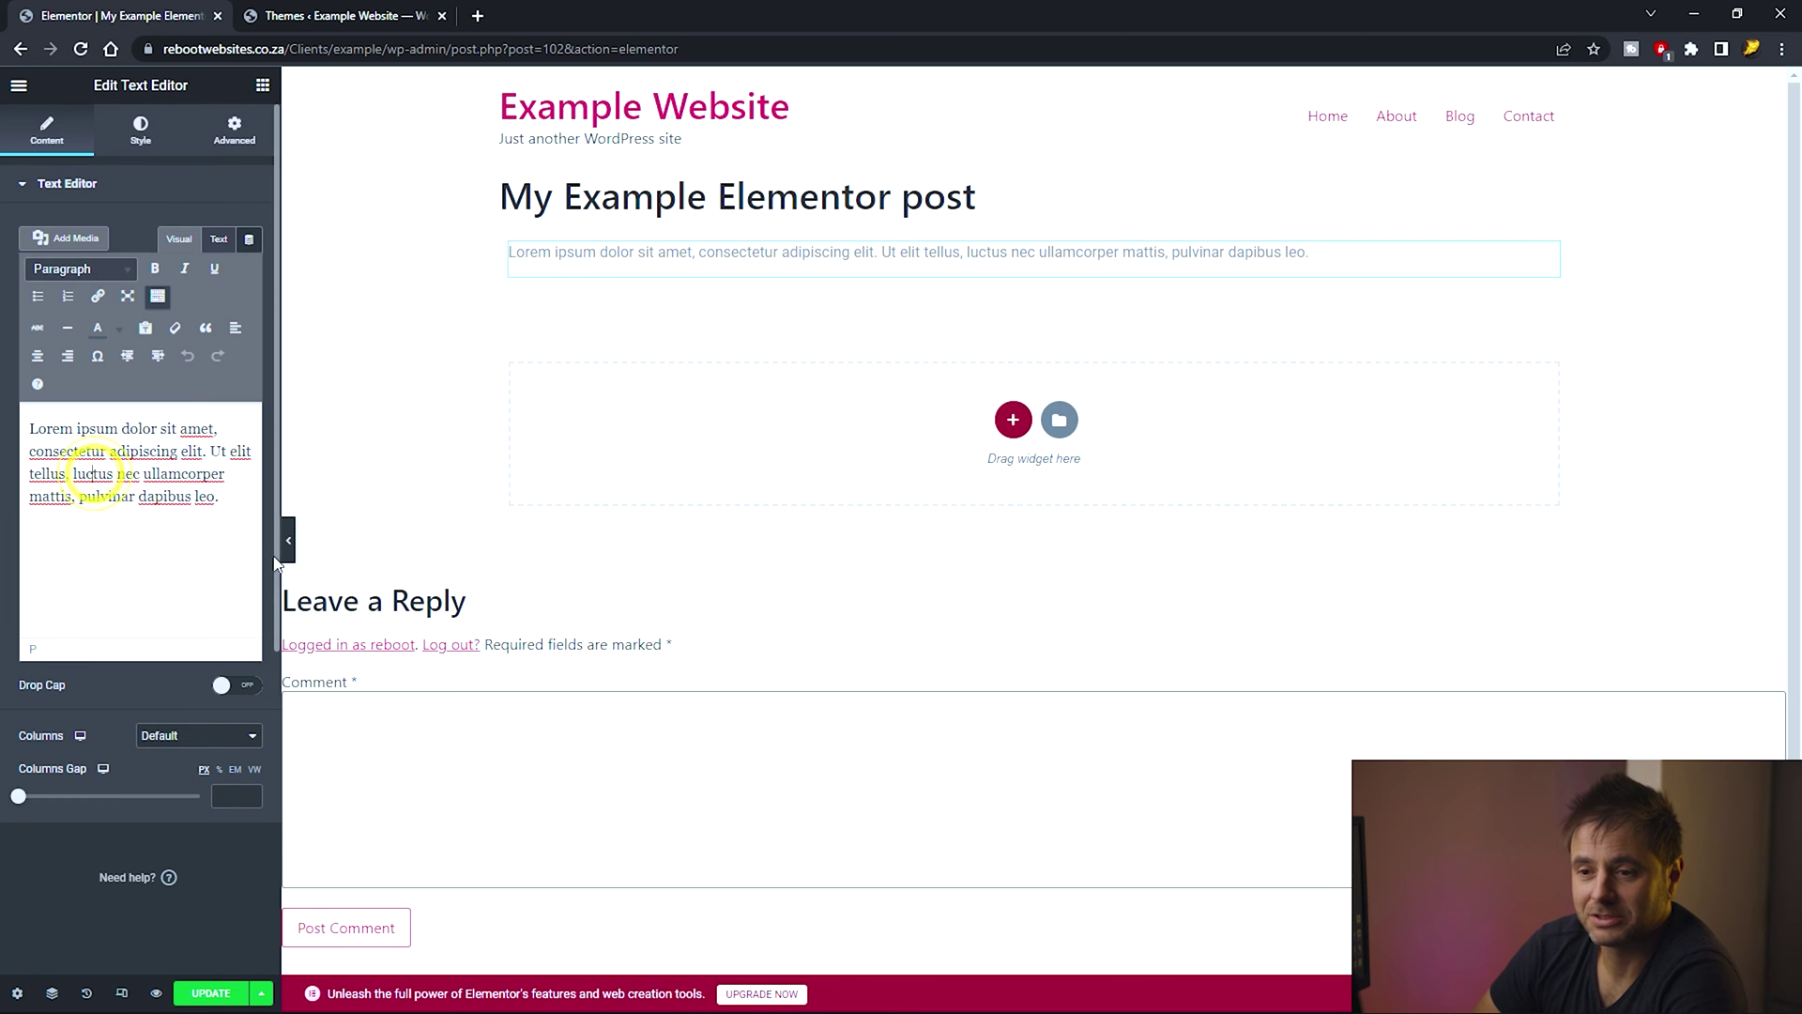
key(ctrl+a)
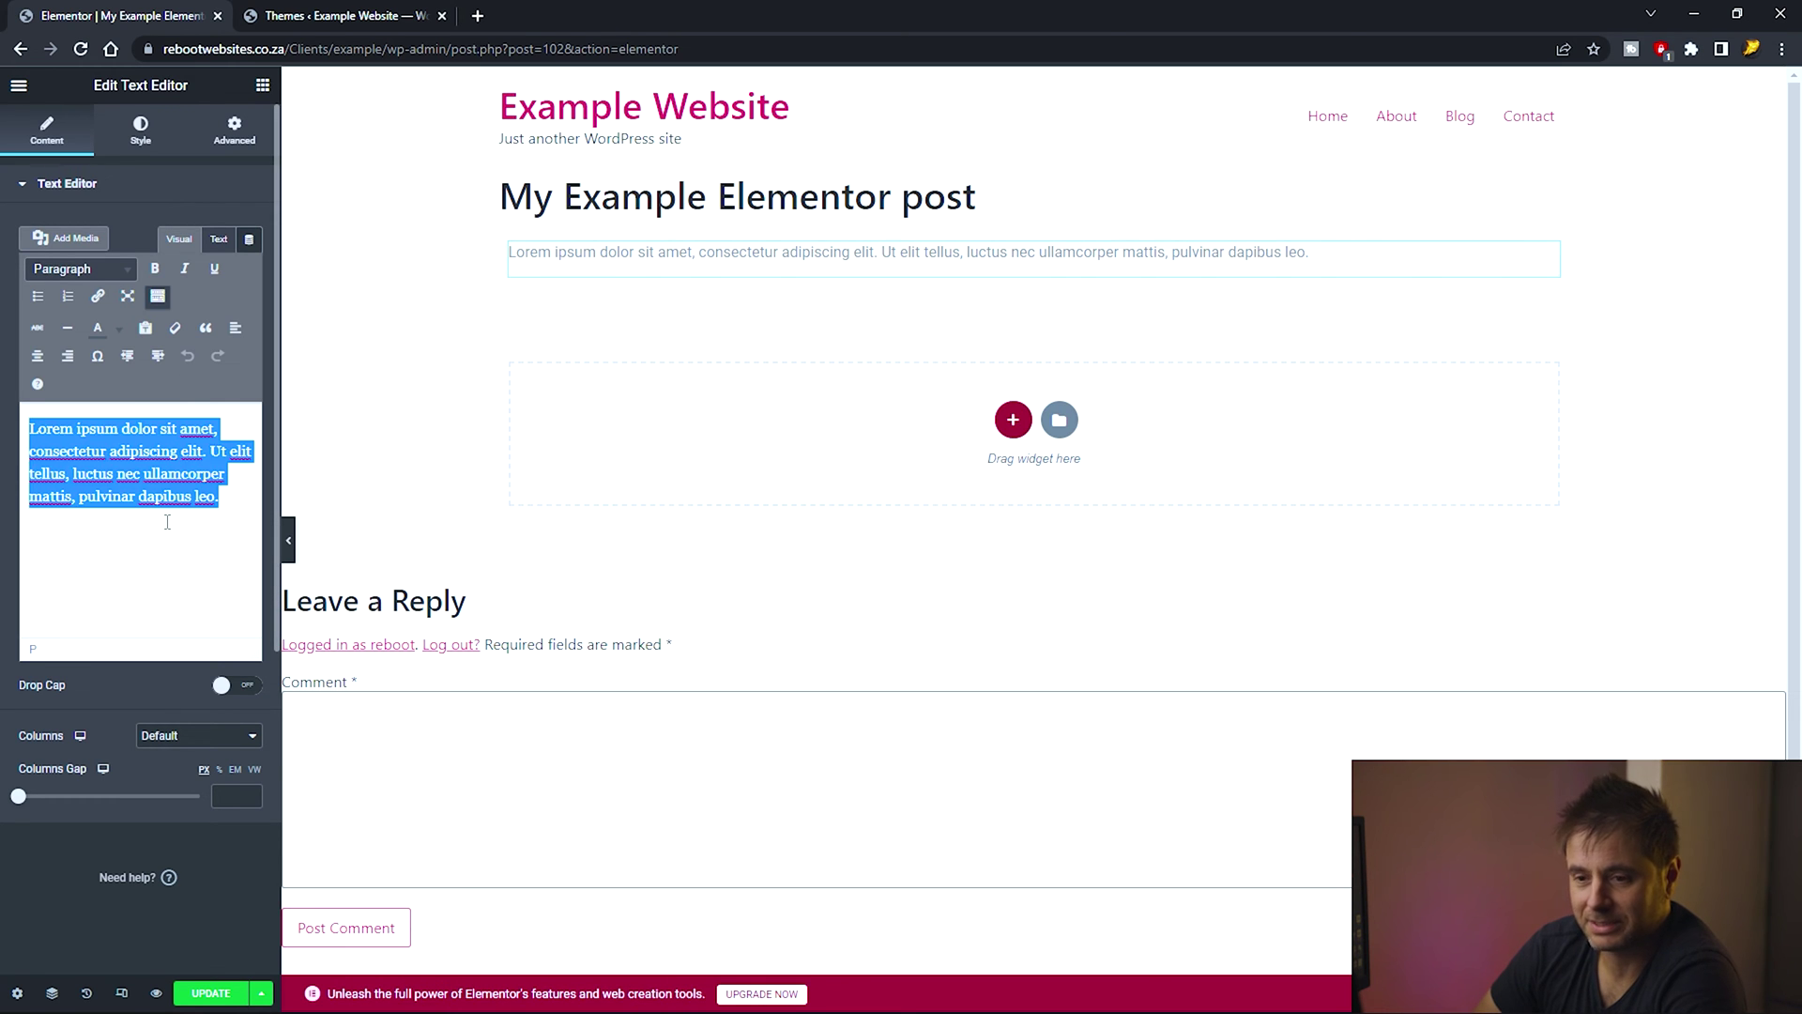
key(ctrl+v)
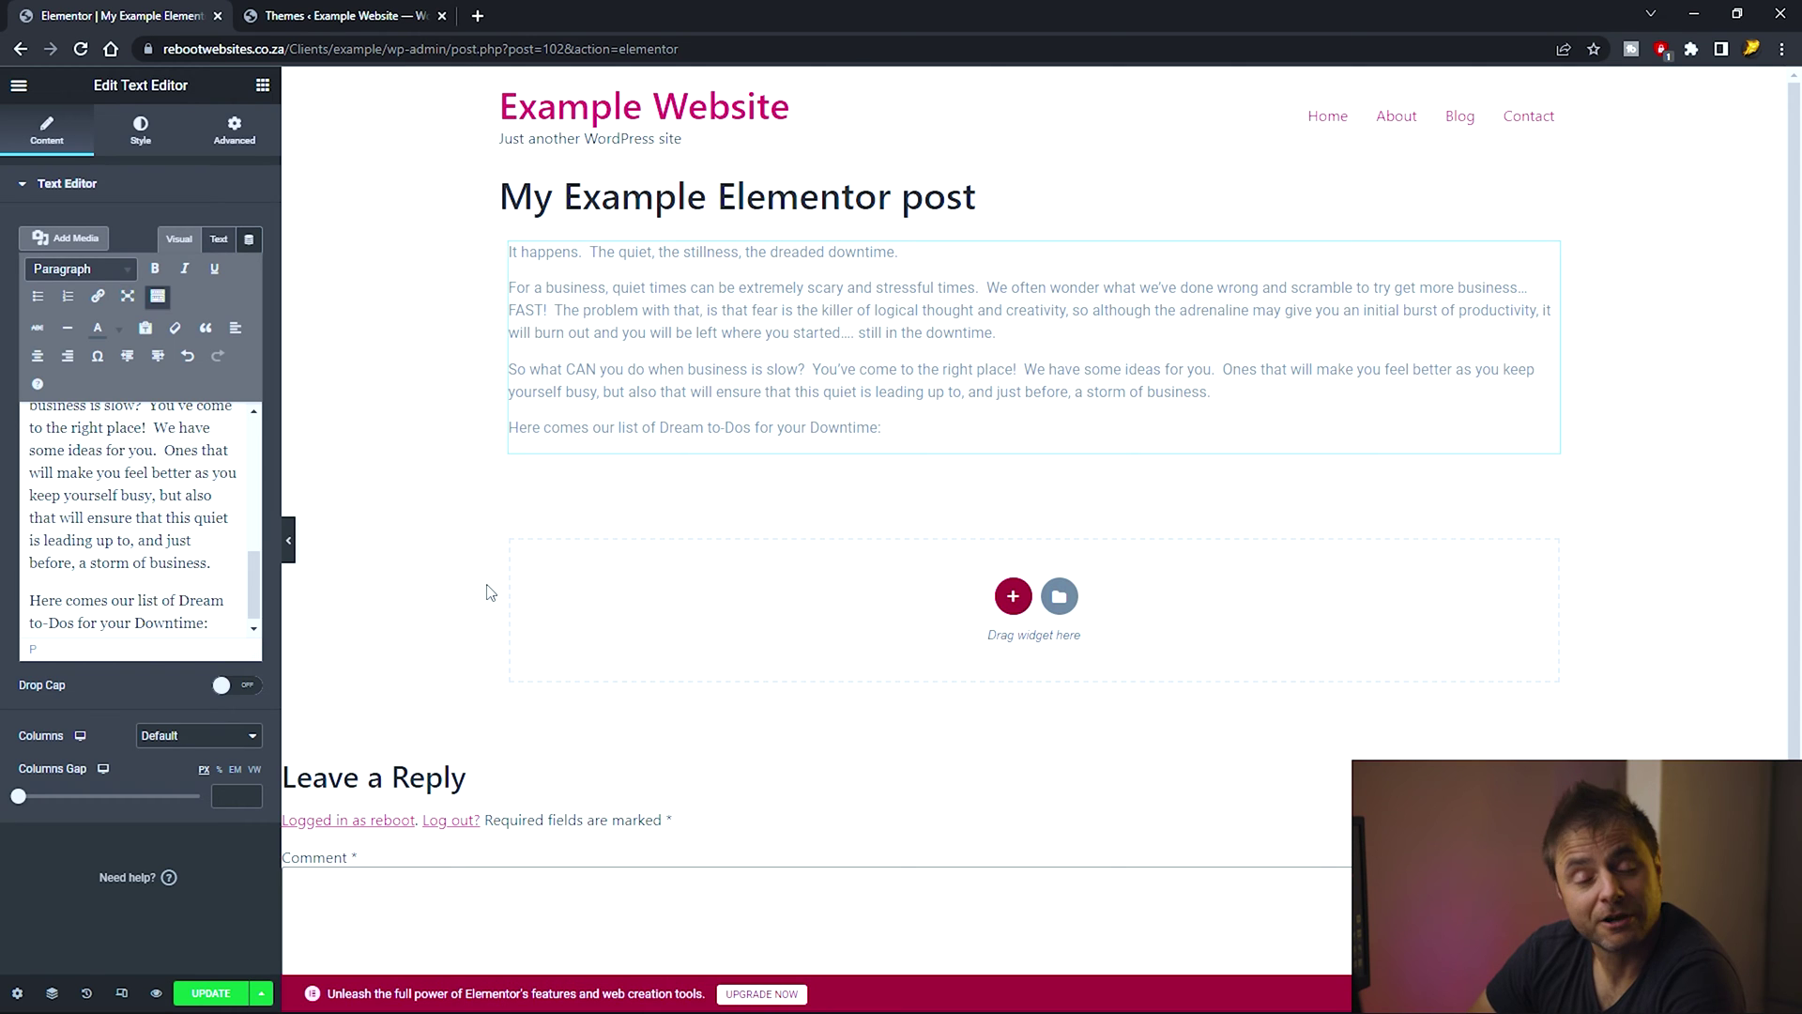
click(263, 86)
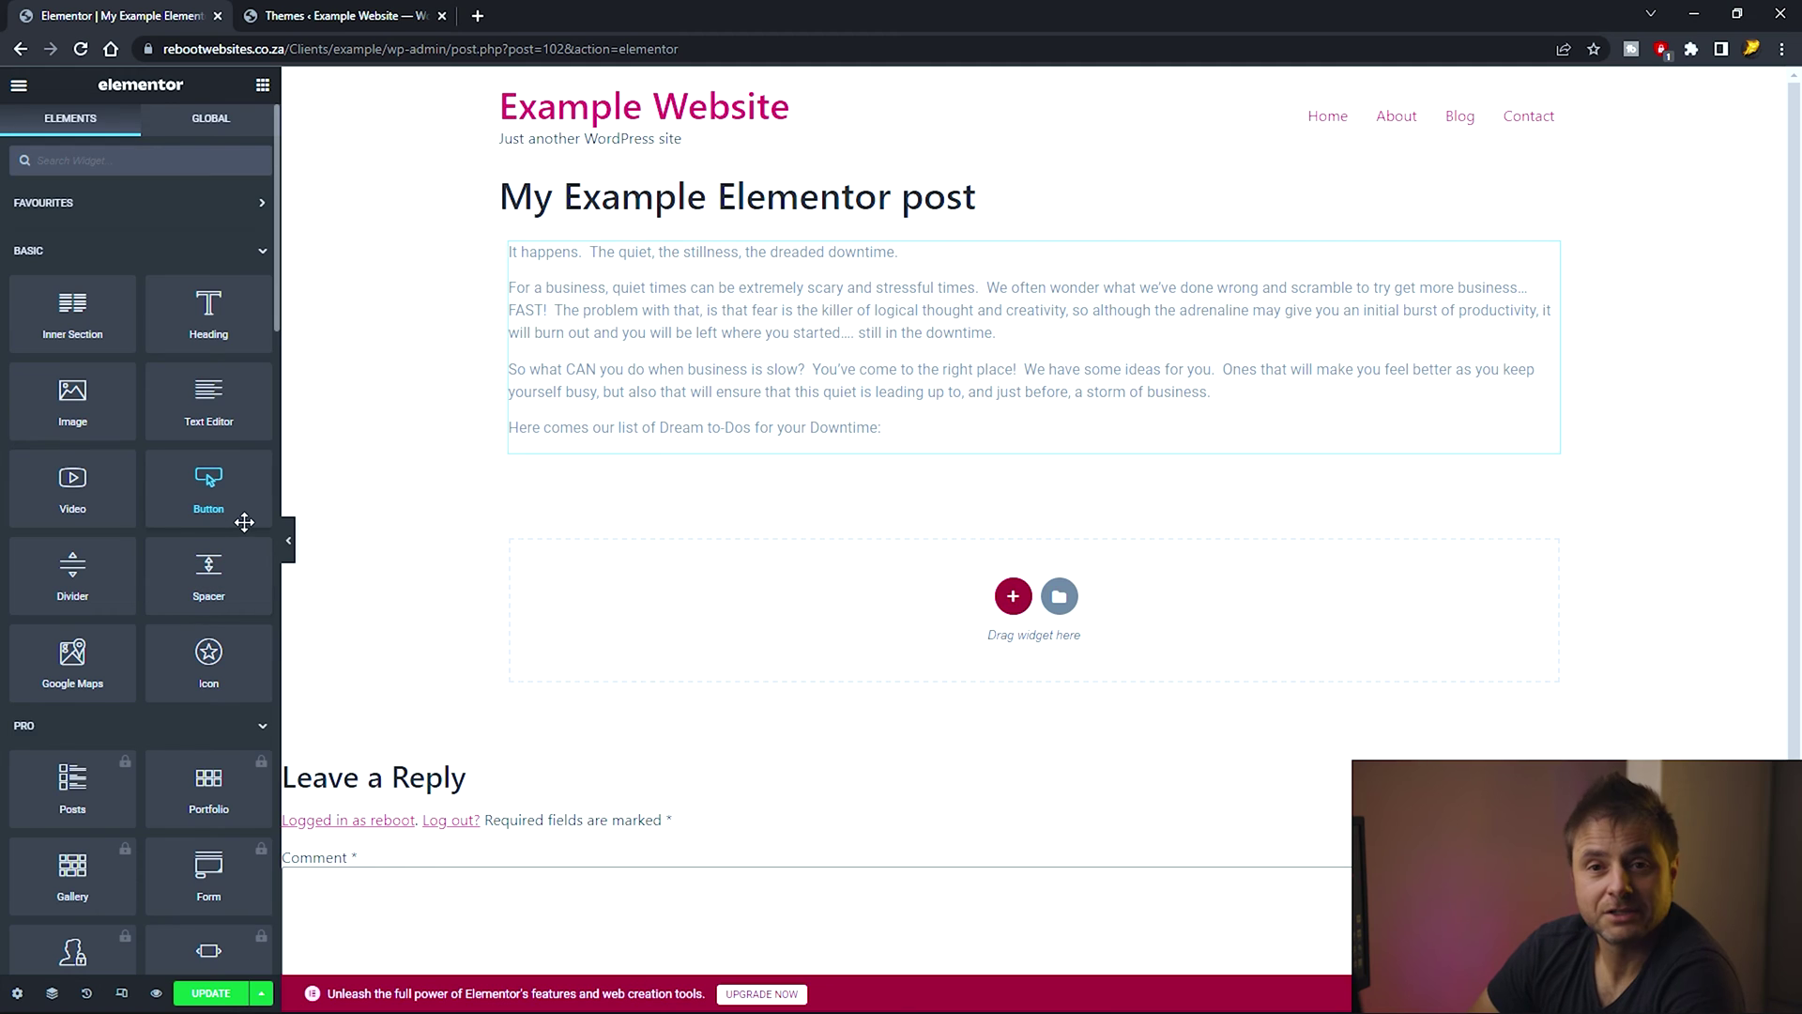
Add a heading below the intro text with a 30 px spacer above it.
drag(199, 304, 723, 474)
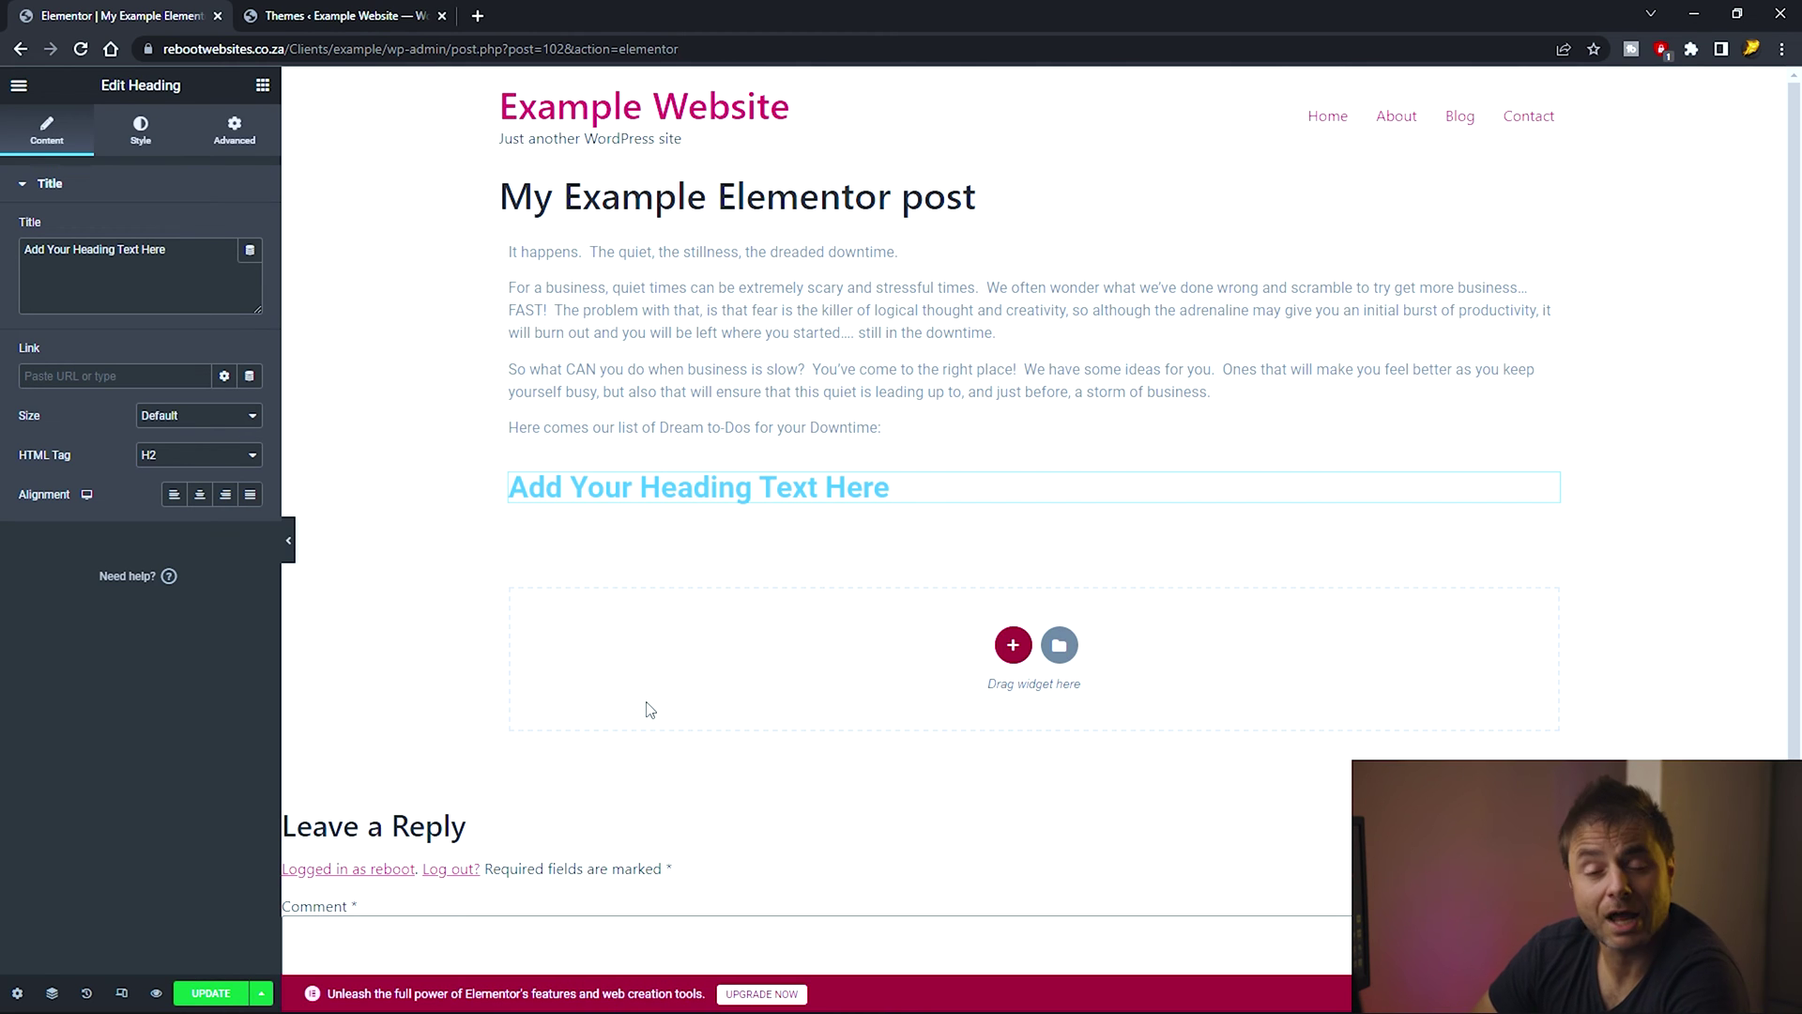
click(263, 85)
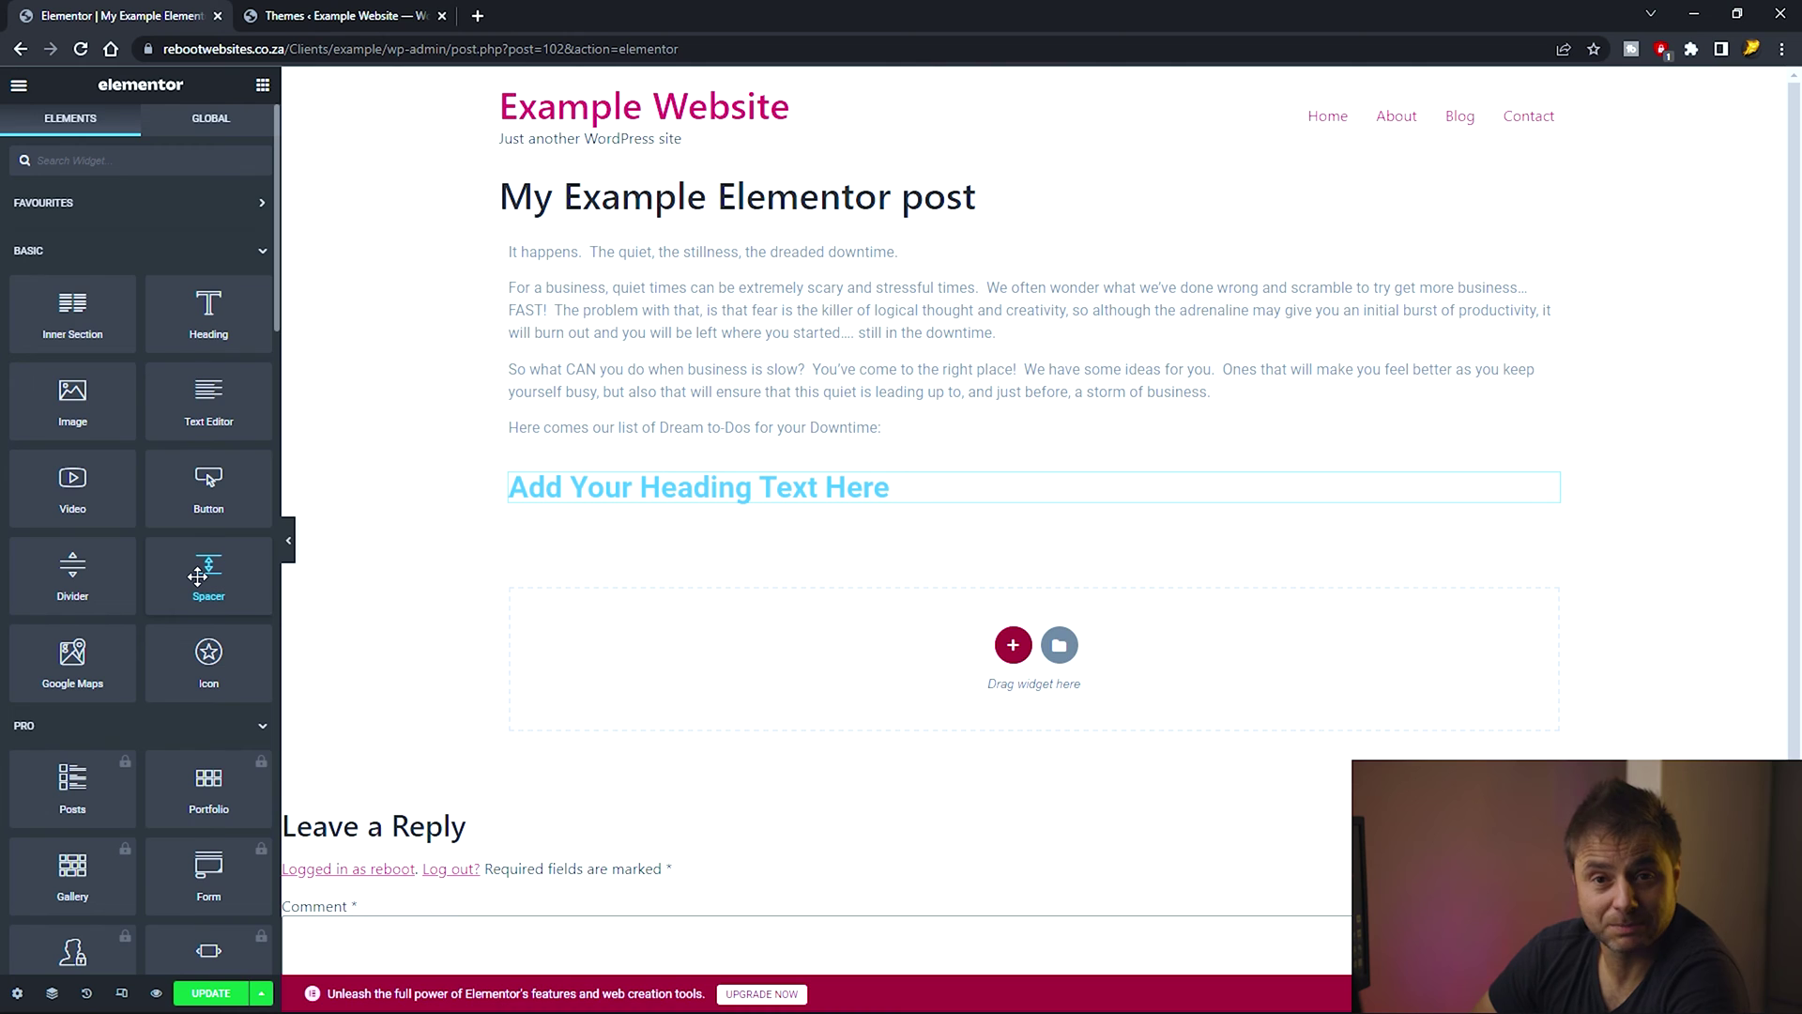
drag(197, 576, 673, 471)
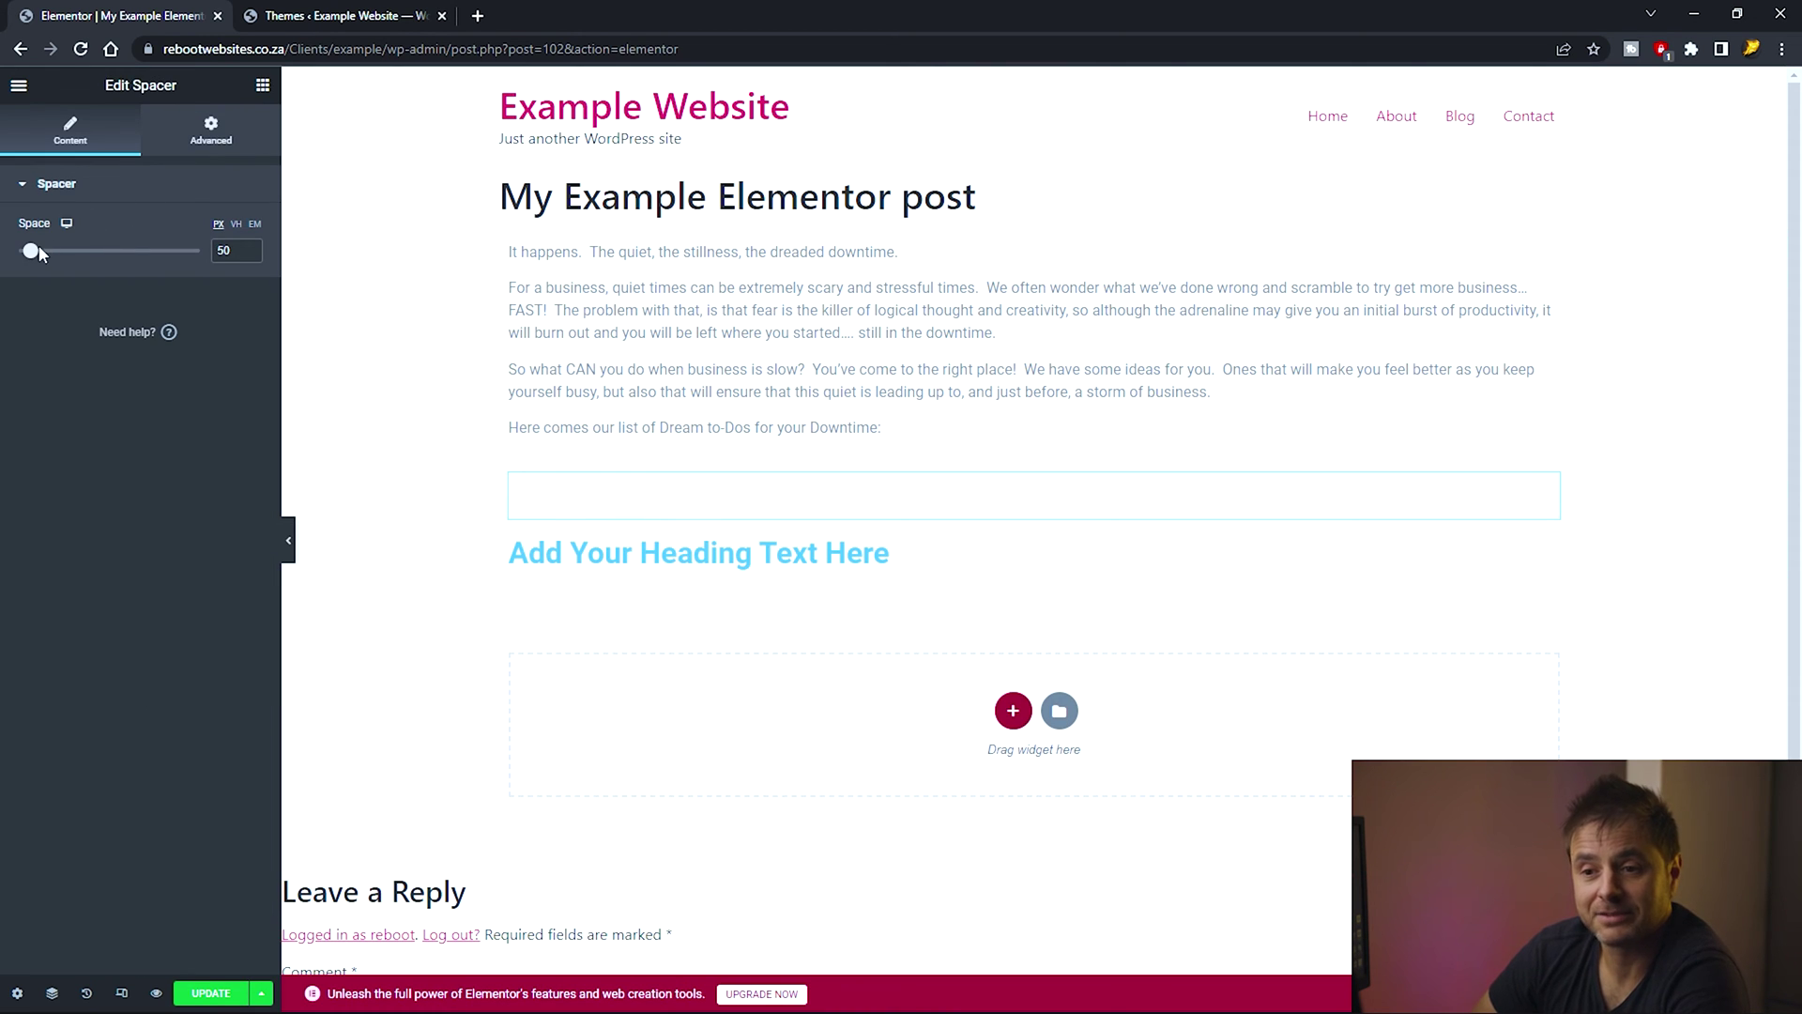
mouse_move(31, 250)
mouse_down()
mouse_move(91, 253)
mouse_move(27, 260)
mouse_up()
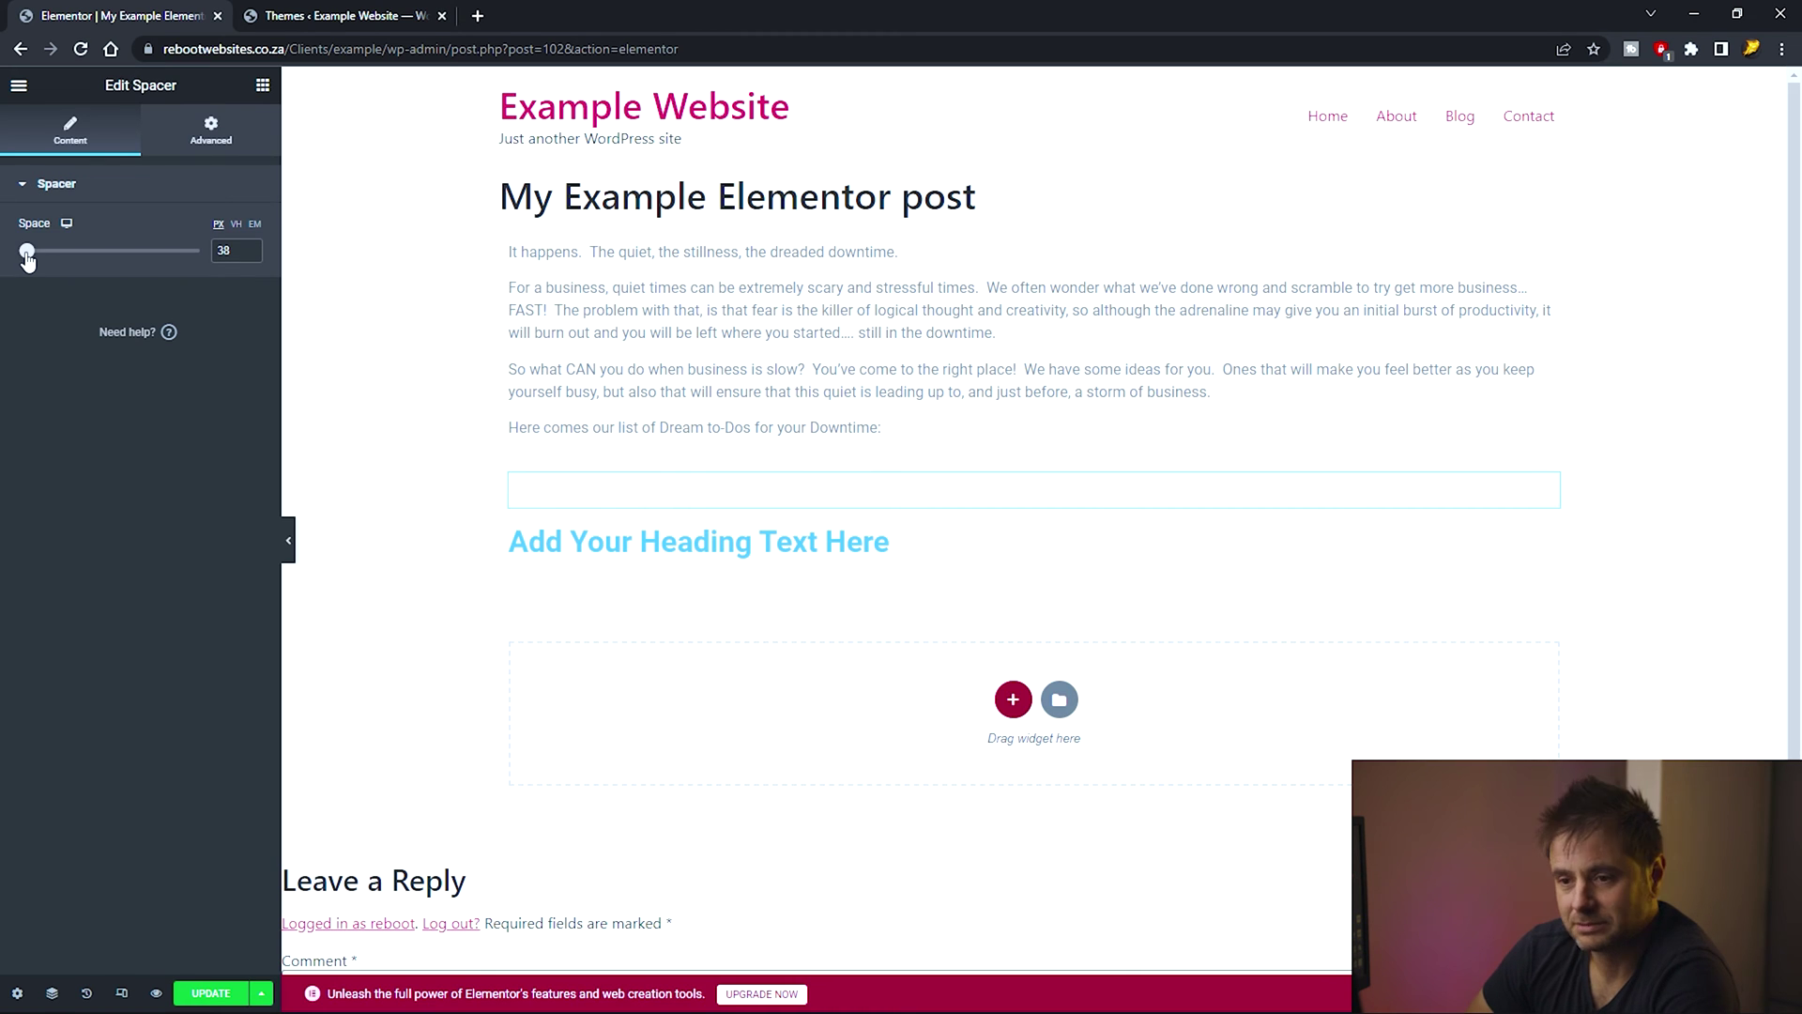
double_click(222, 250)
text(30)
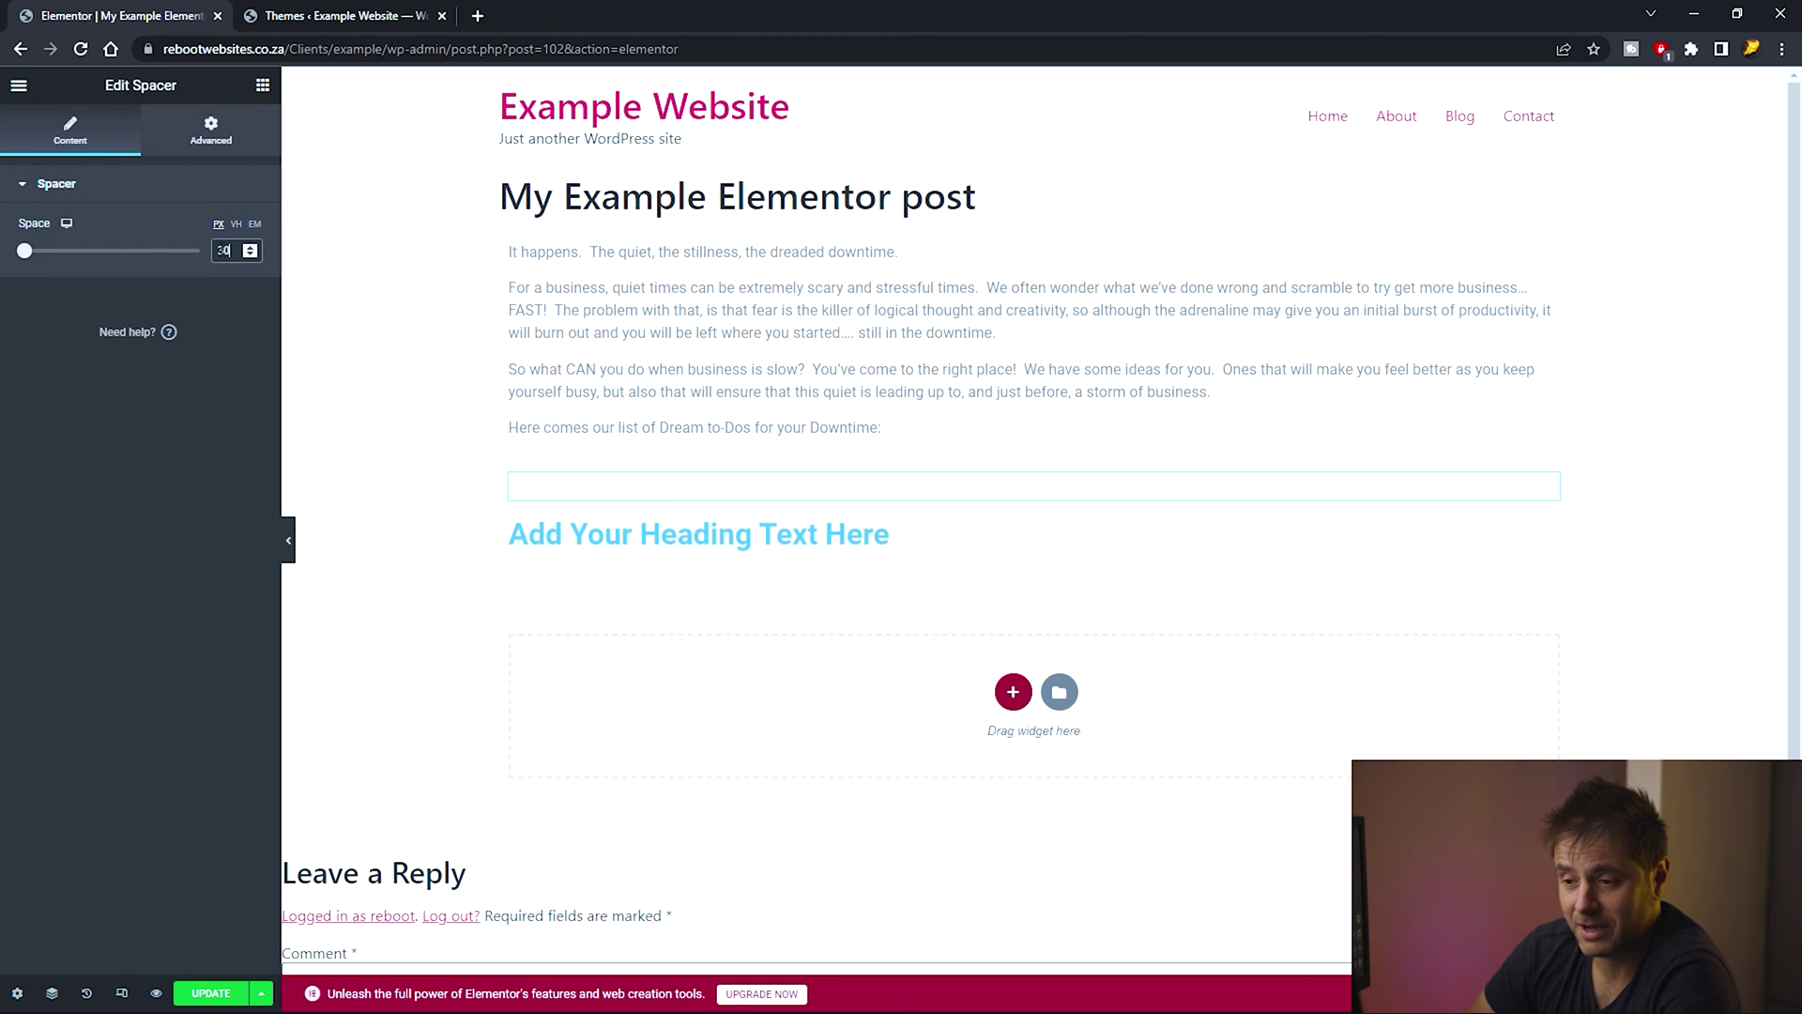
Change the heading text to '1.Research keywords'.
click(683, 535)
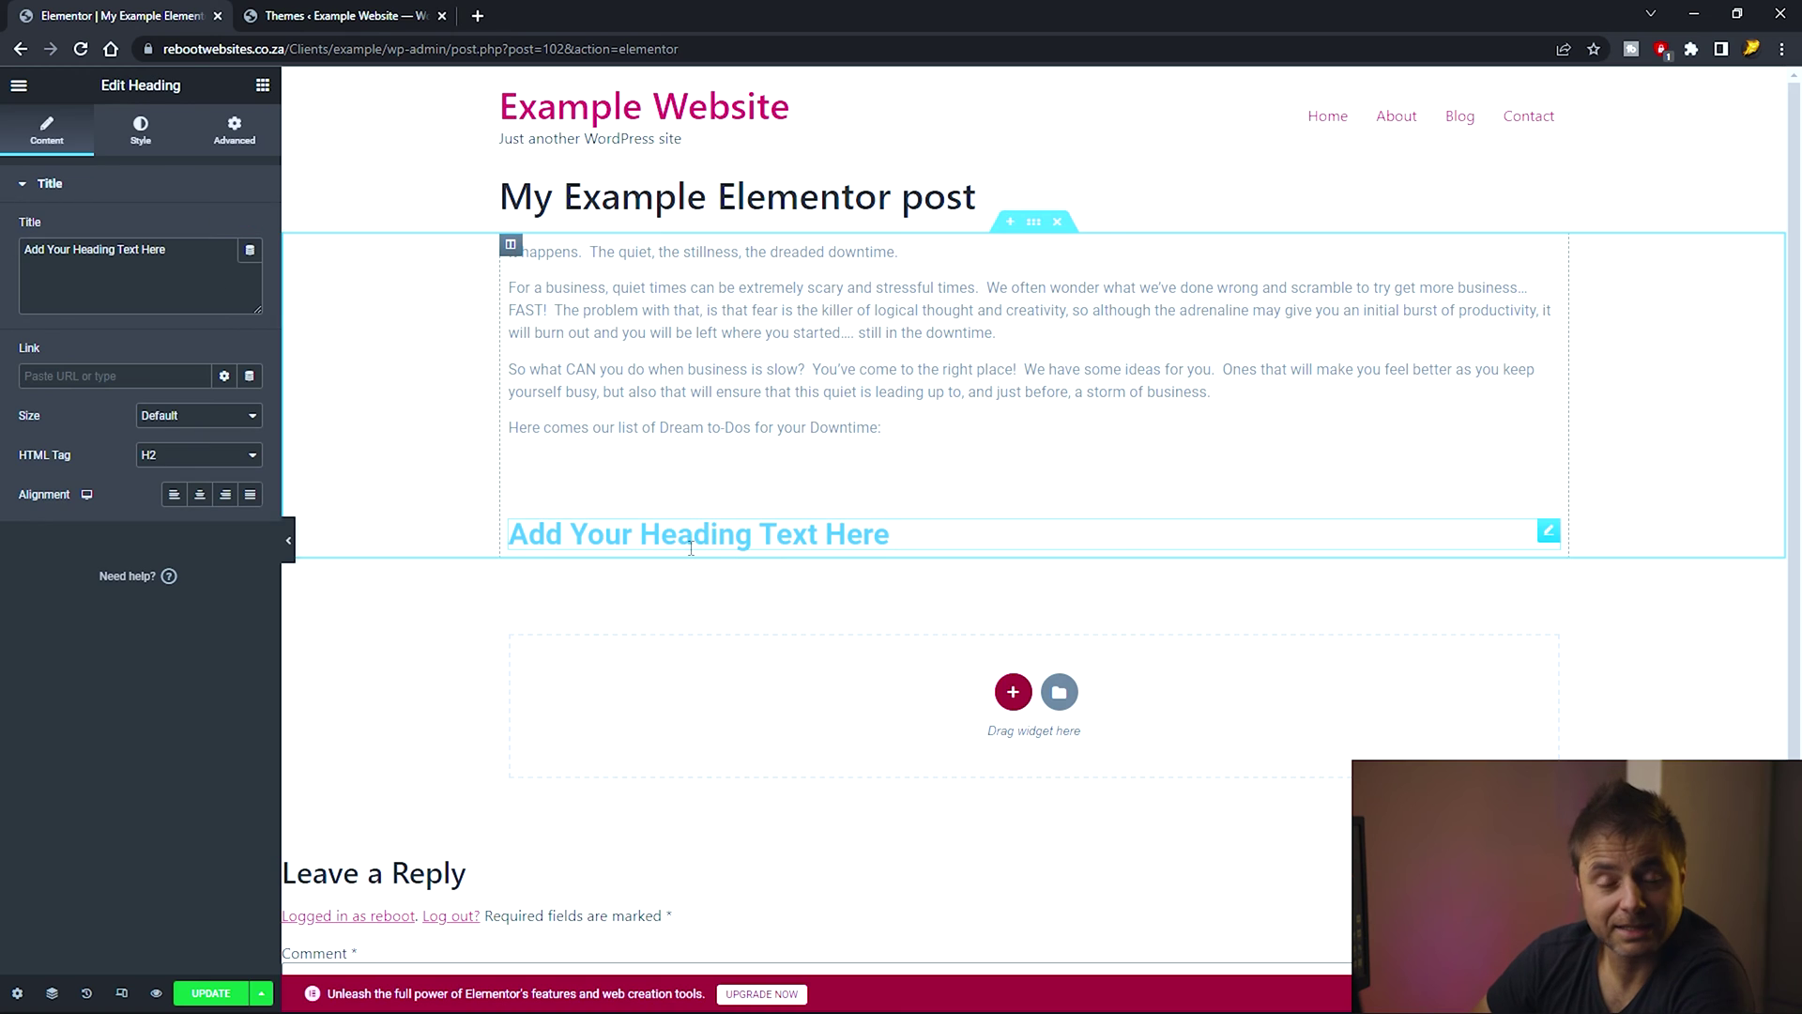
triple_click(150, 269)
text(1.Research keywords)
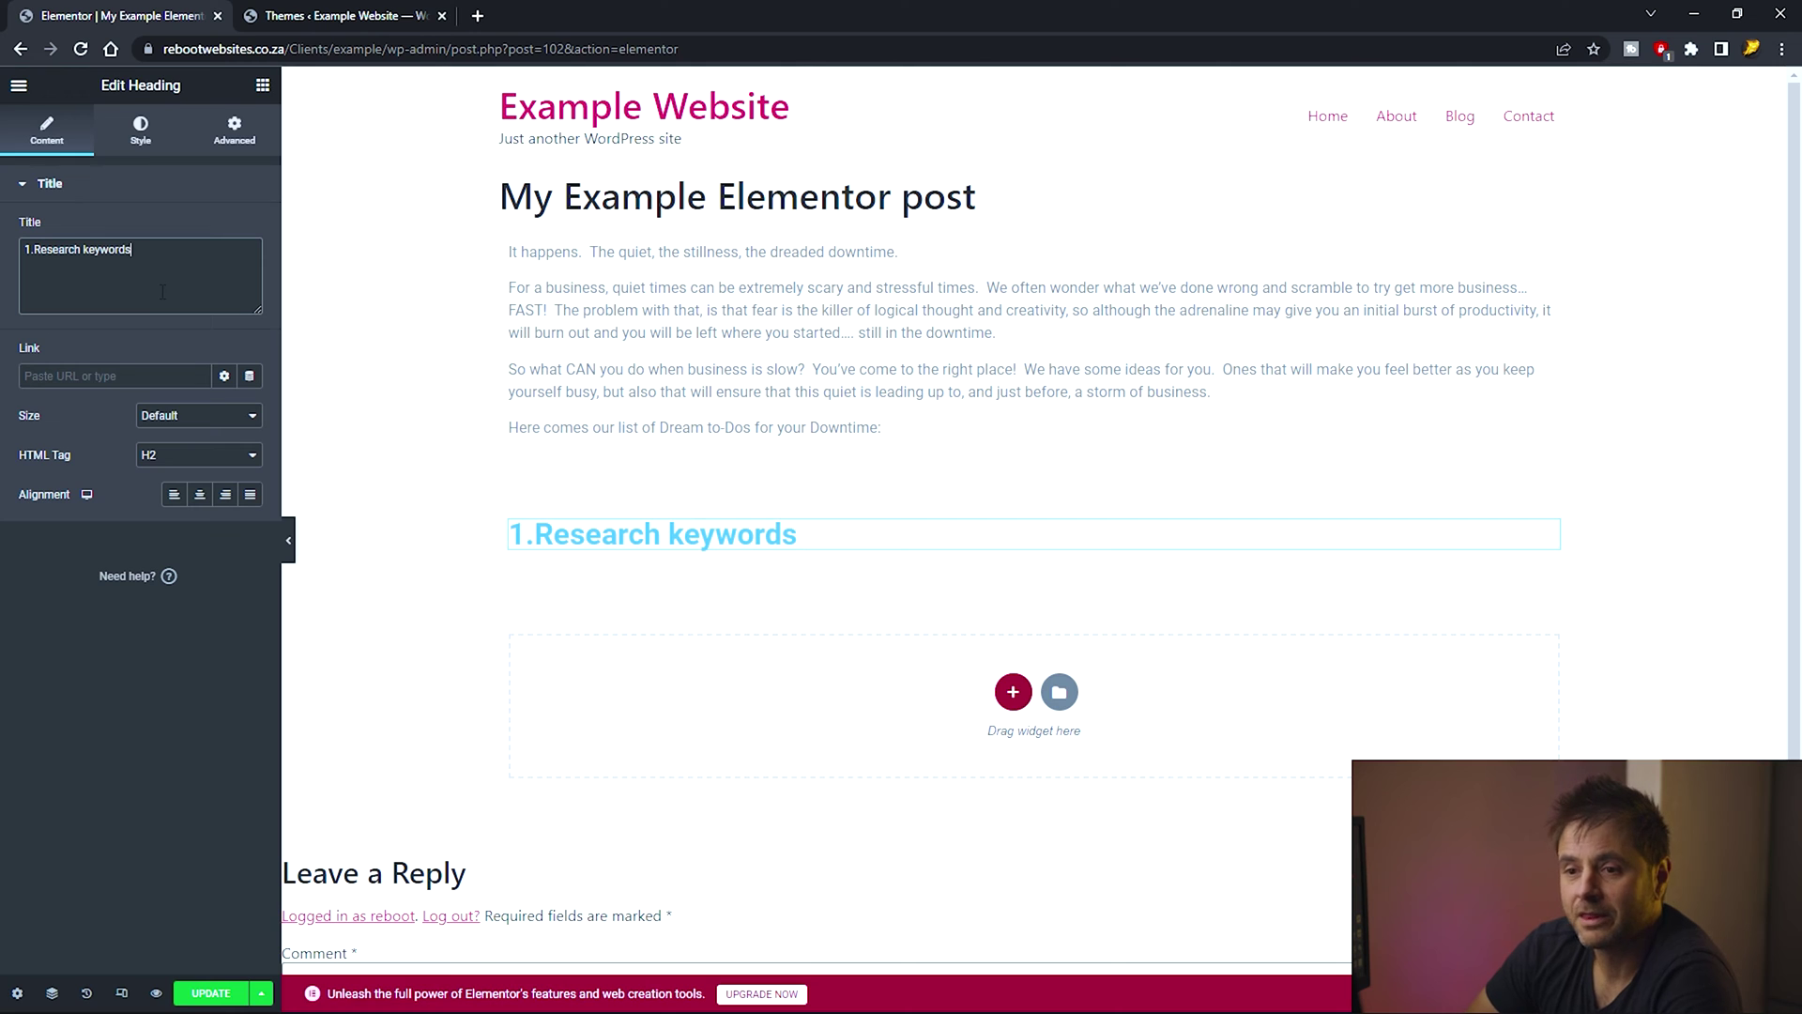
Set the heading's text colour to near-black.
click(141, 129)
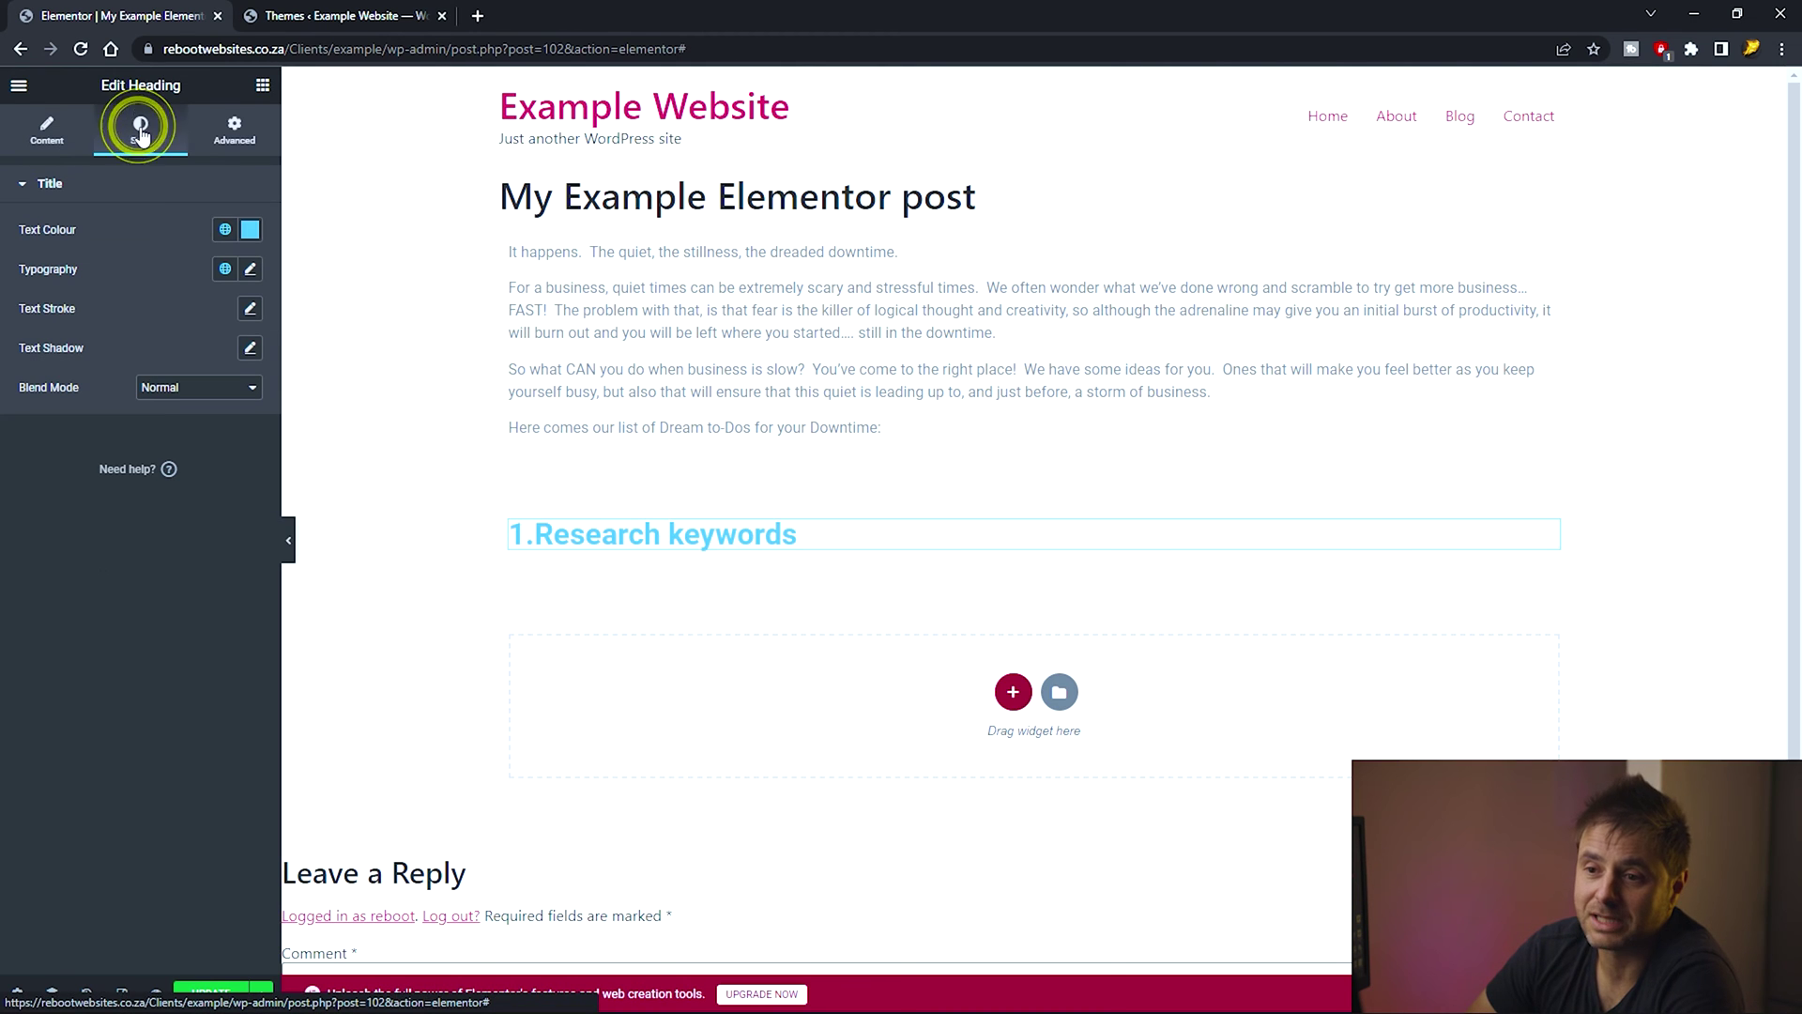
click(252, 231)
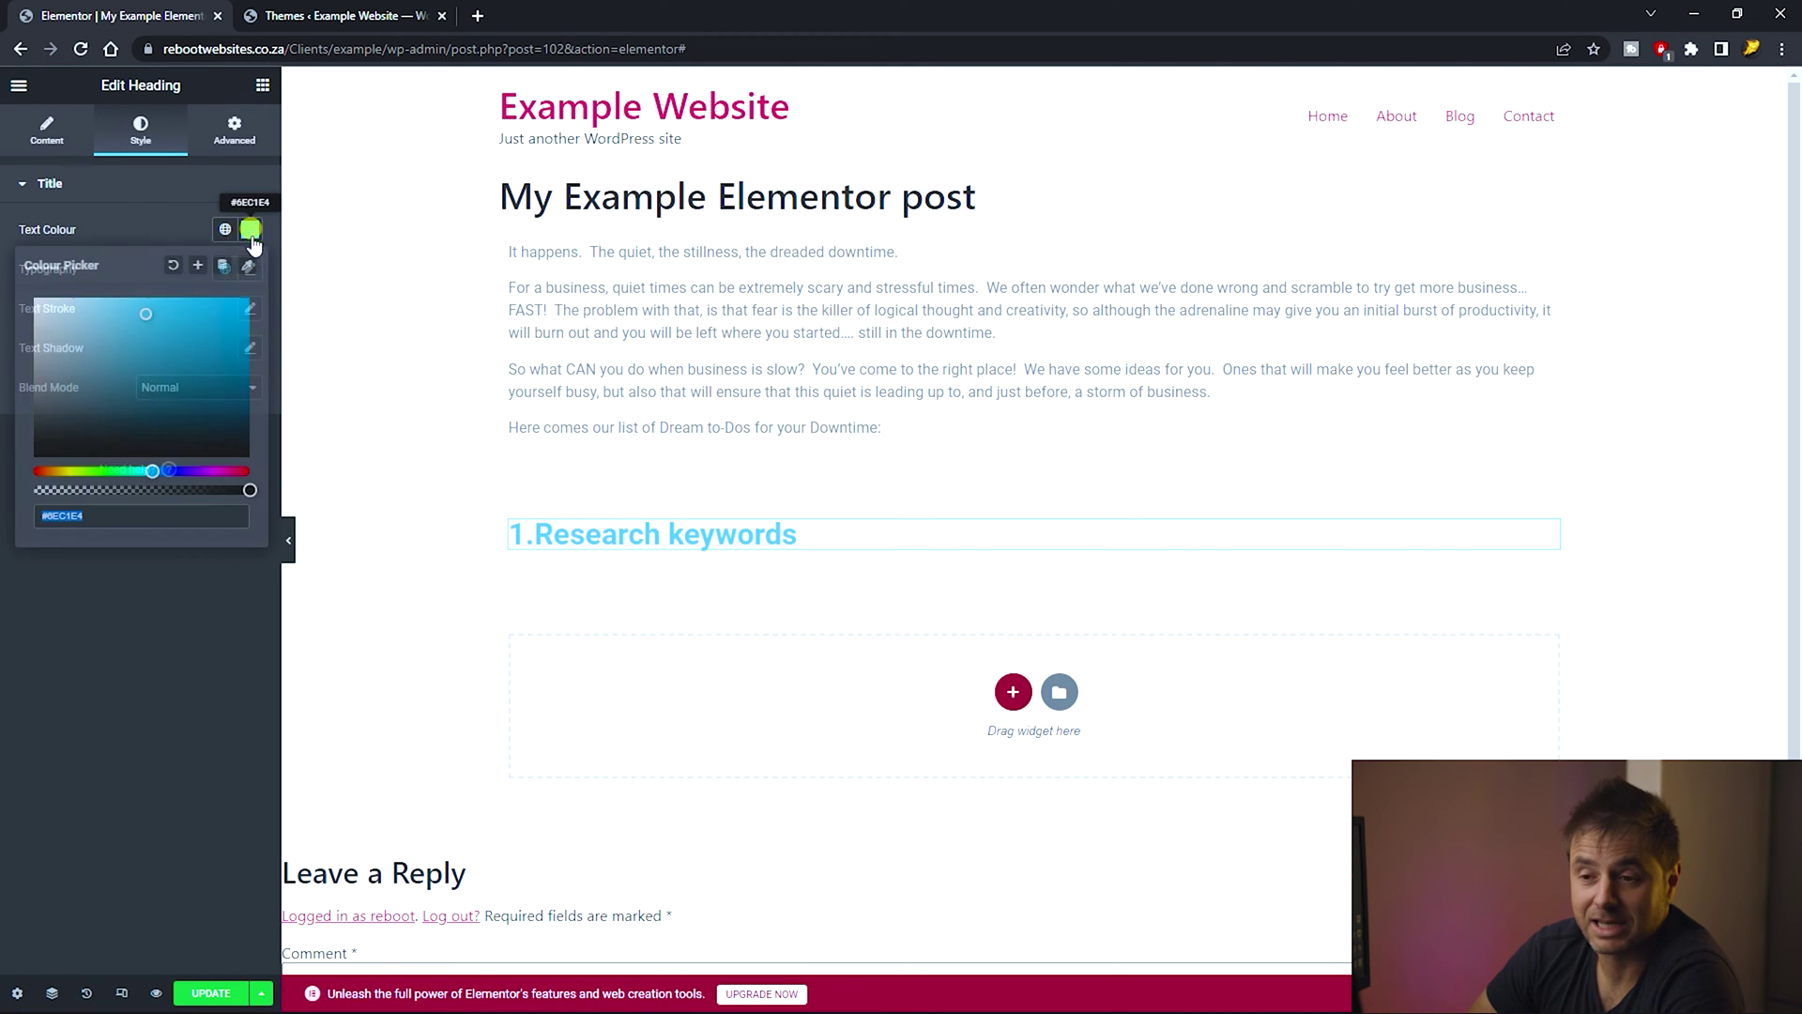
drag(174, 349, 31, 429)
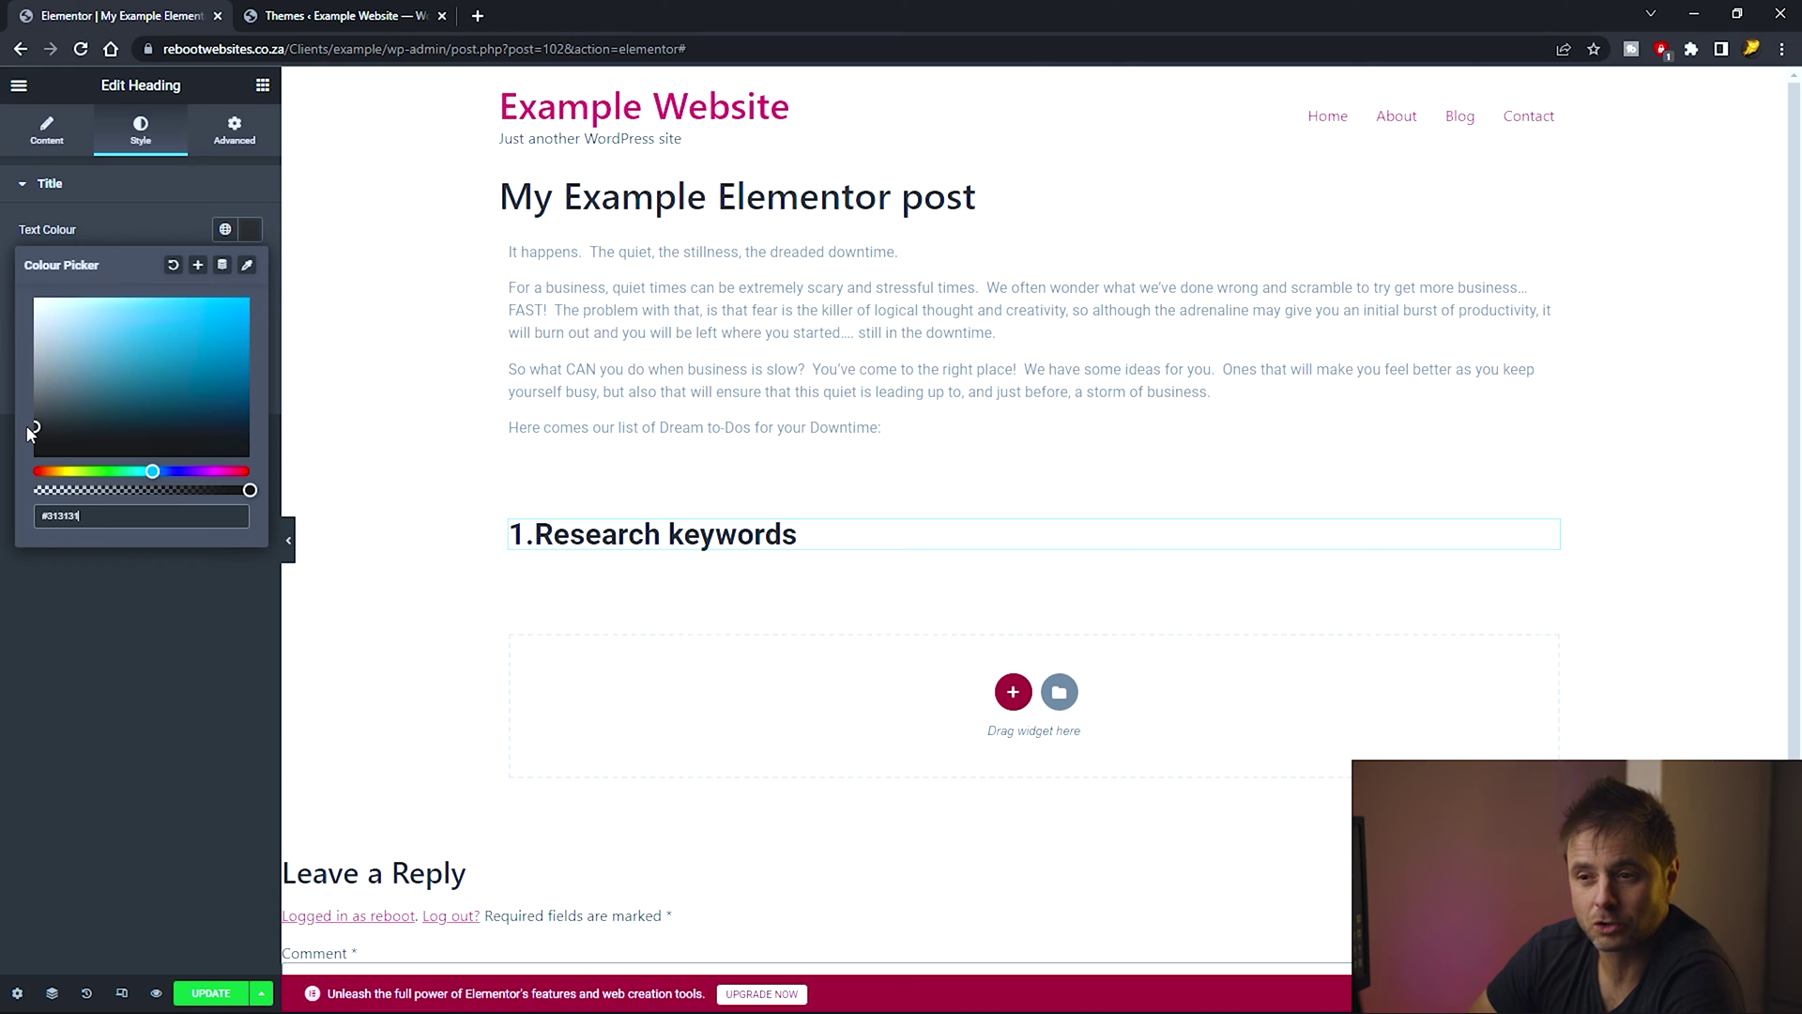
click(106, 235)
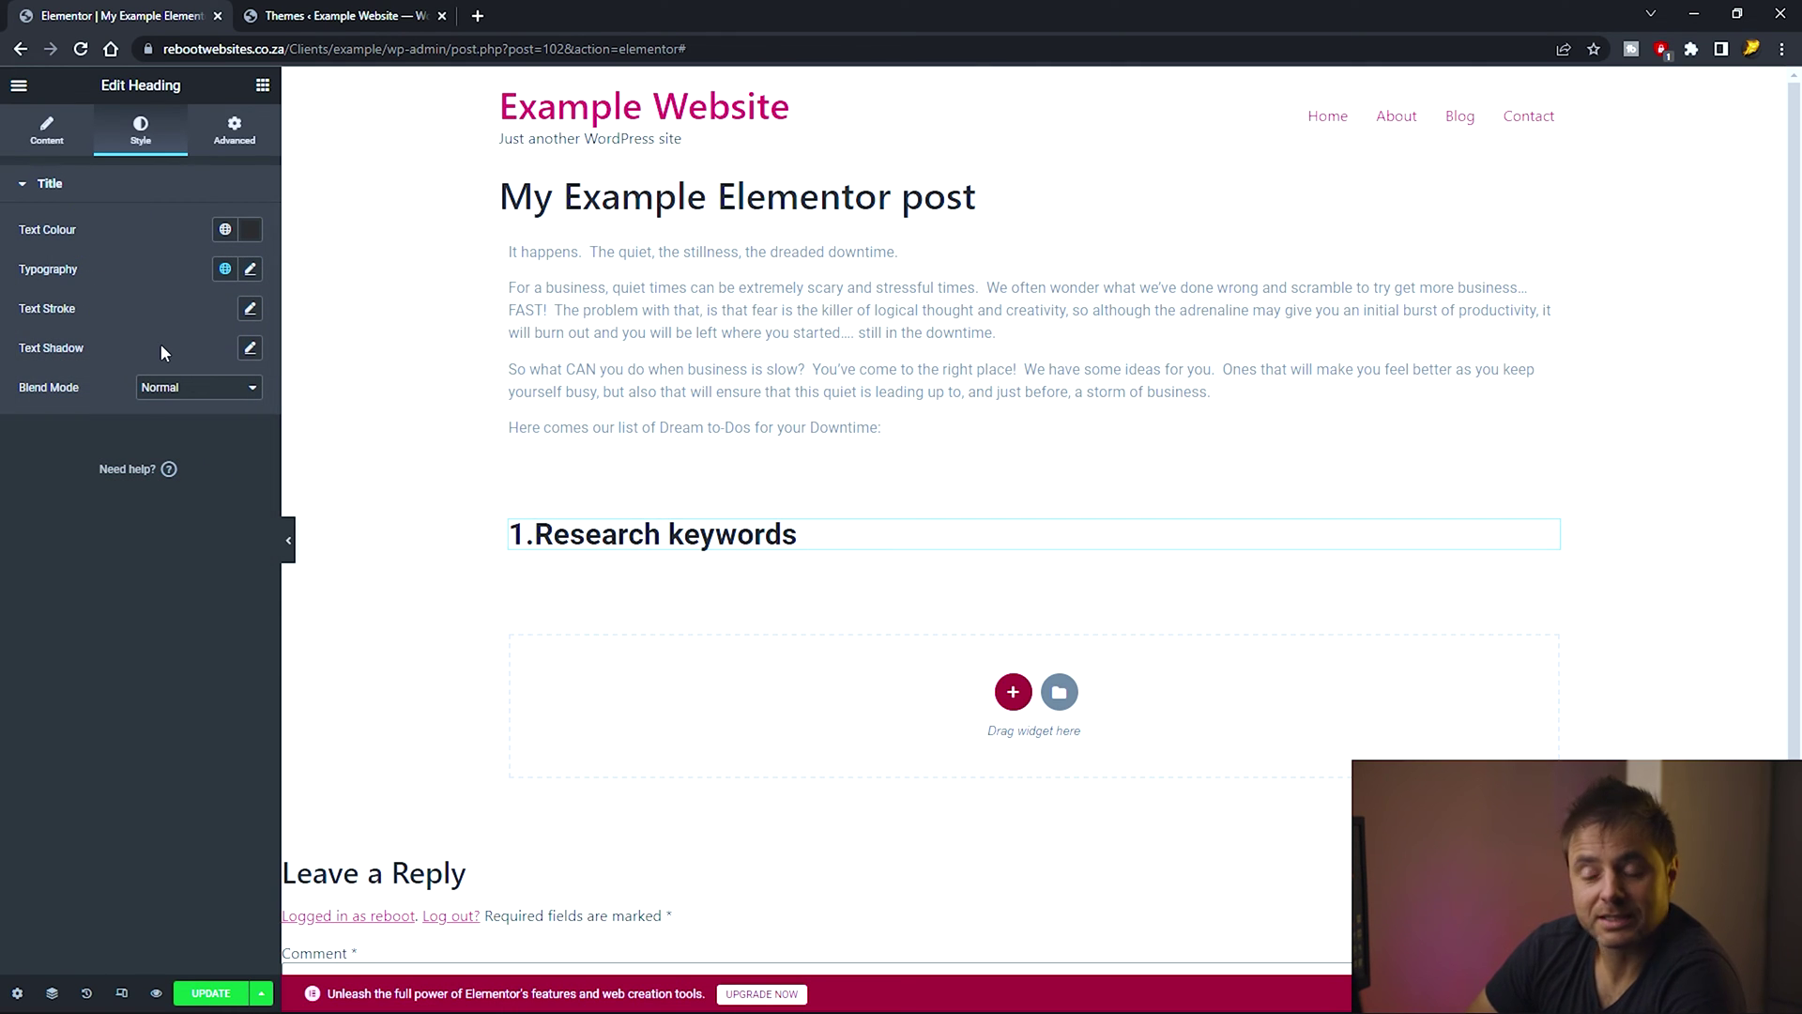
Set the heading typography to uppercase in the Lato font family.
click(250, 271)
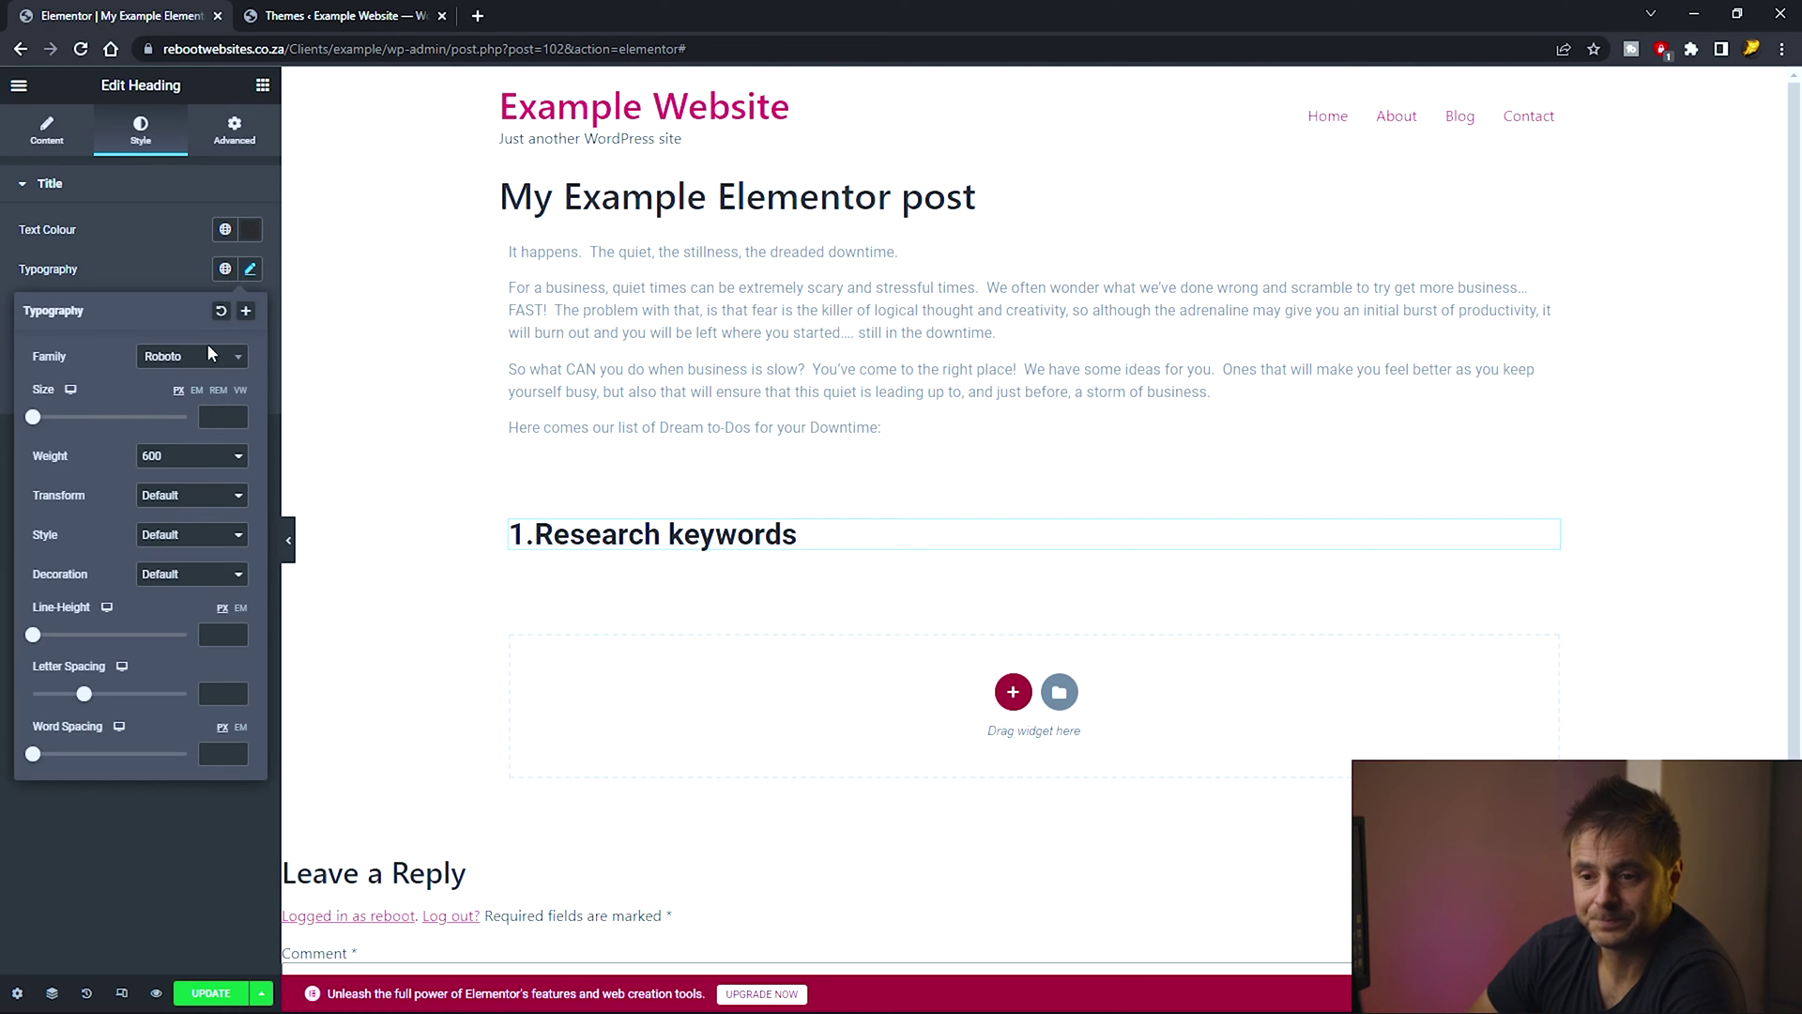
click(183, 495)
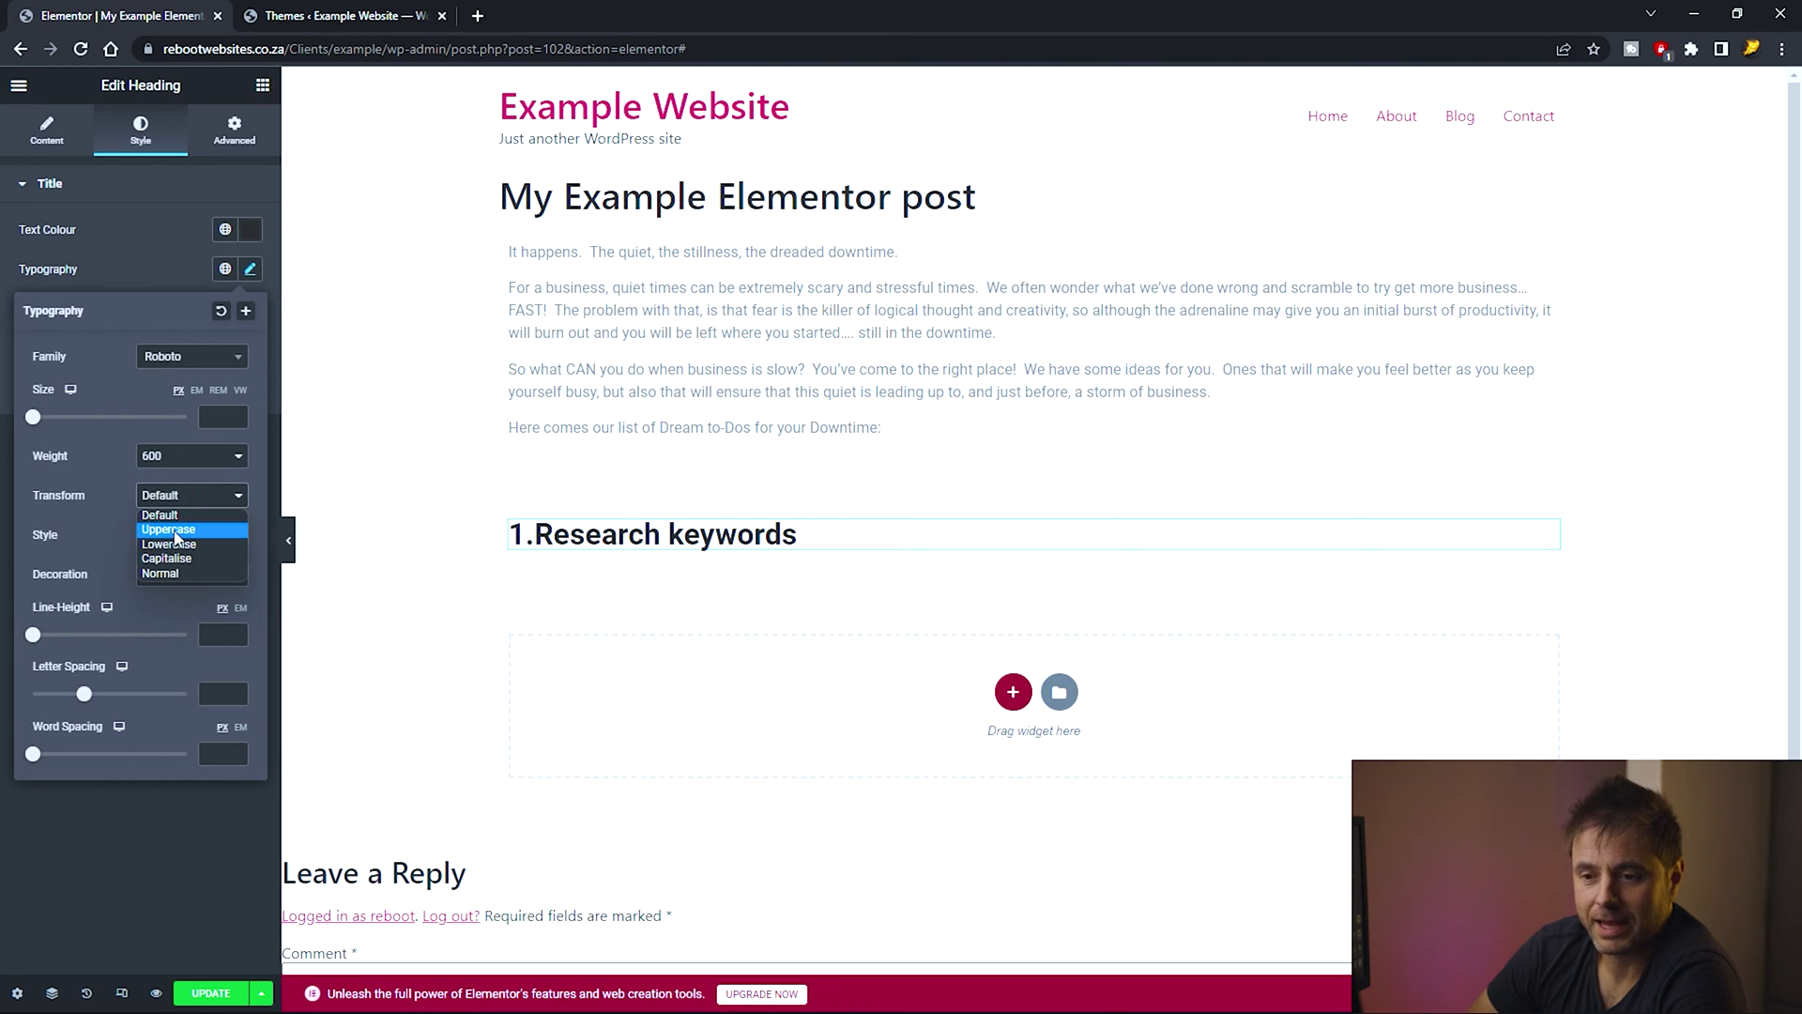
click(175, 535)
click(141, 248)
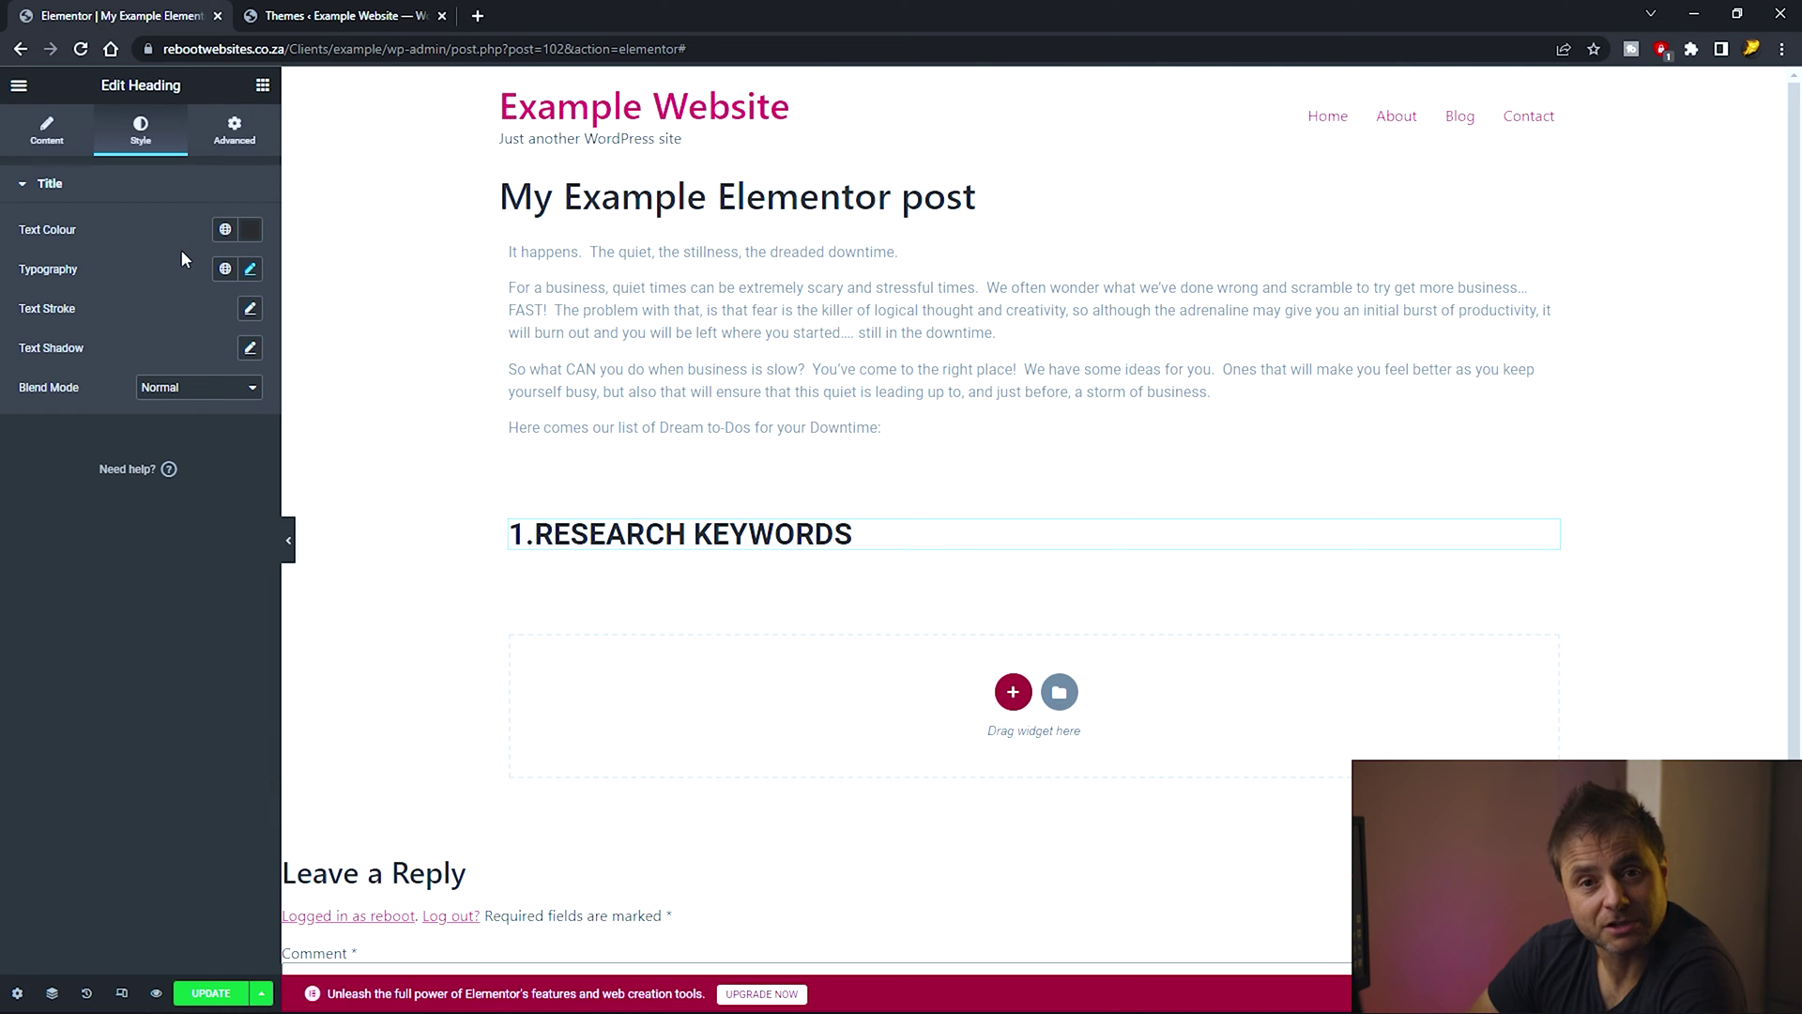
click(250, 269)
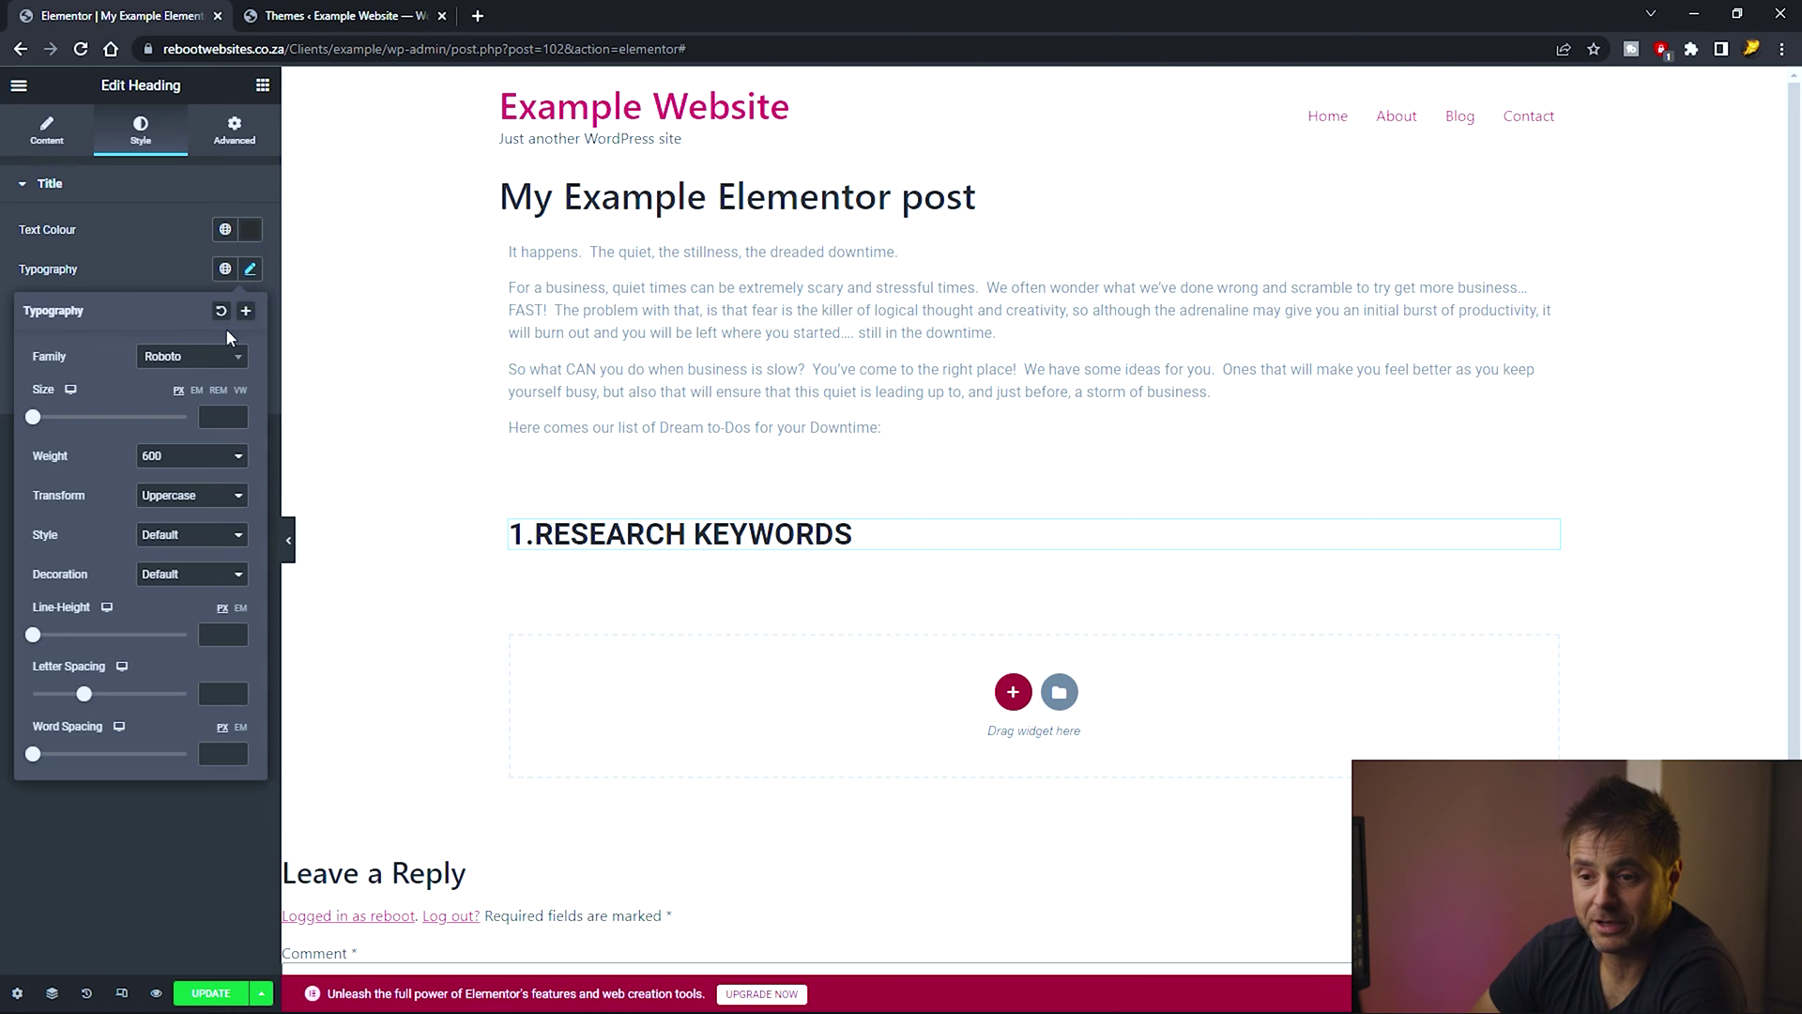
click(192, 357)
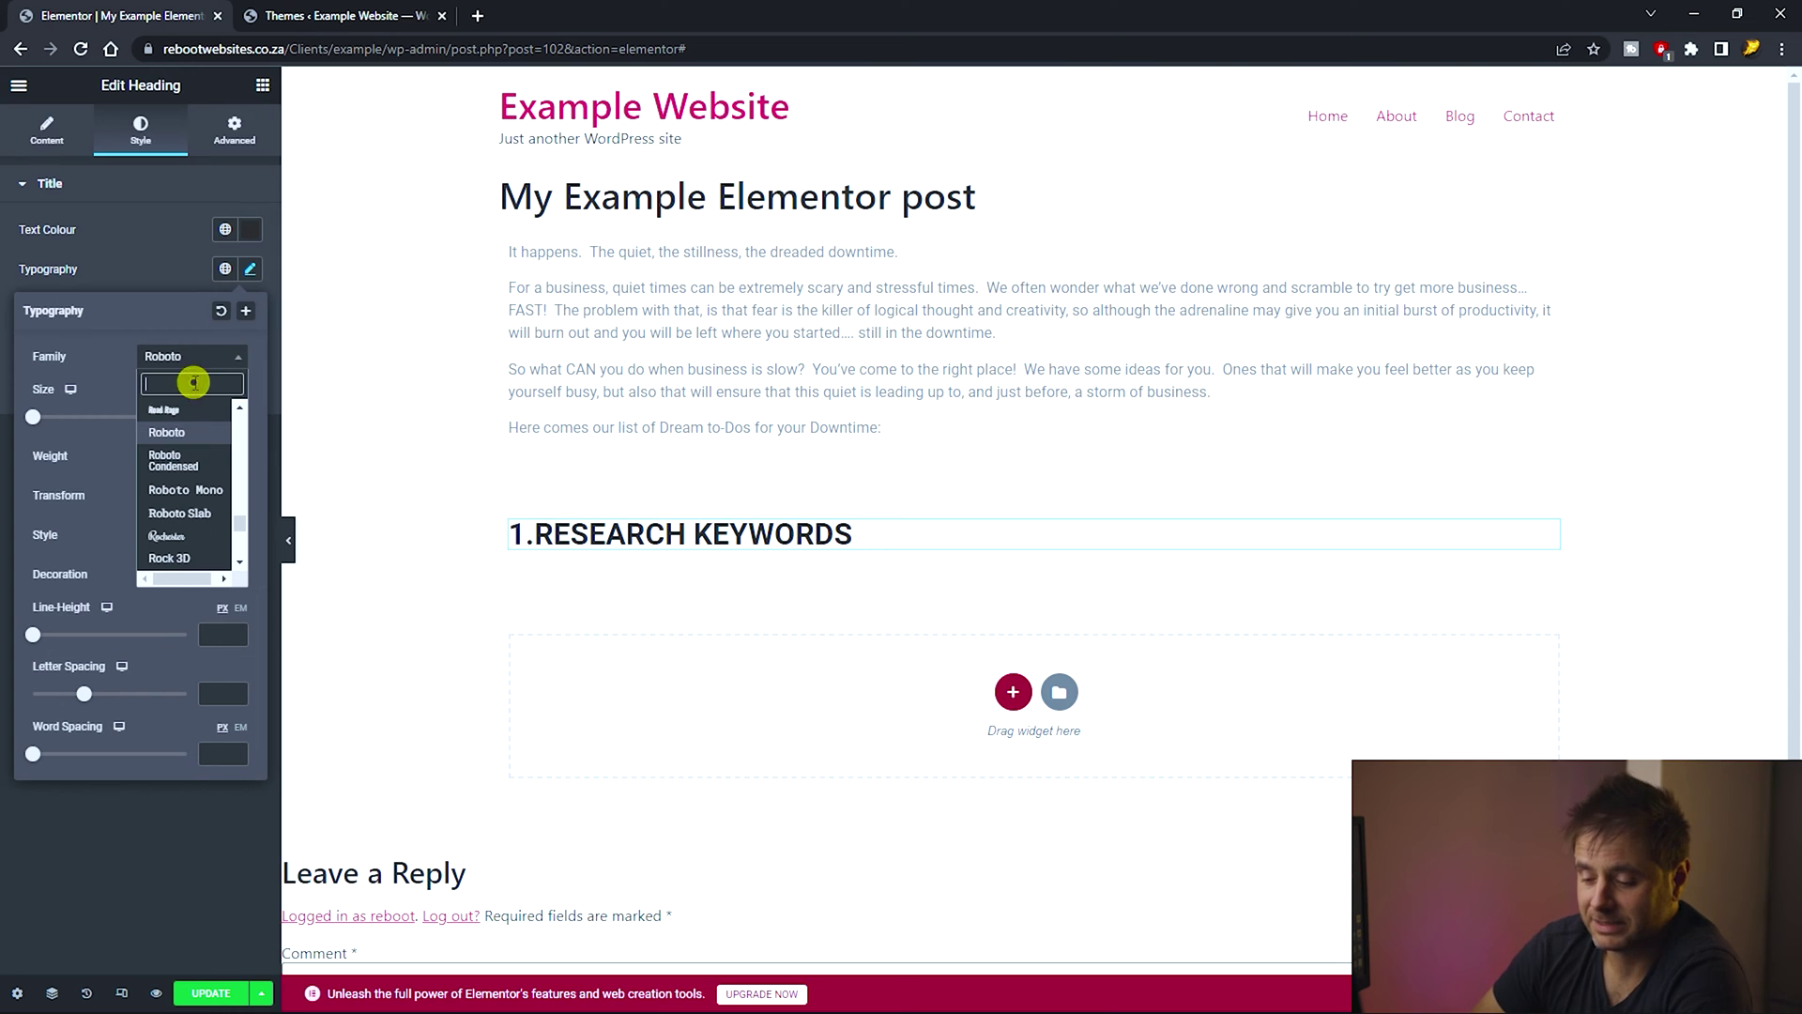
text(lato)
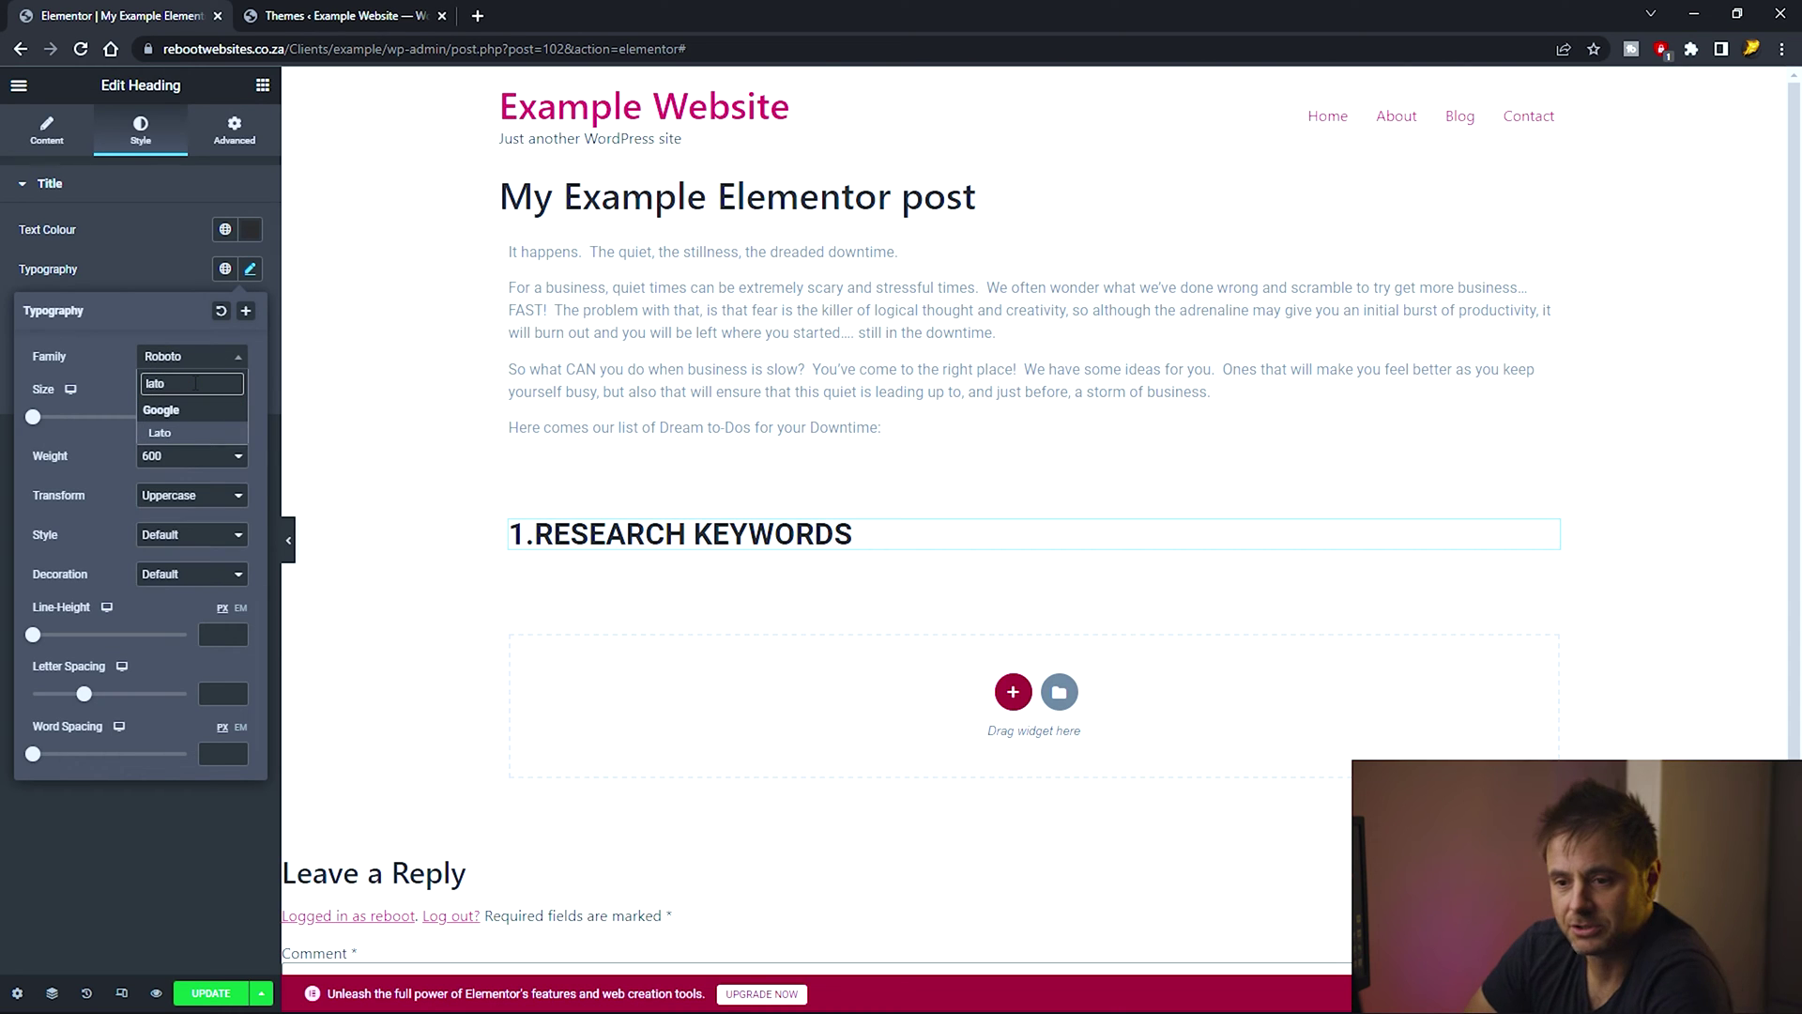
click(208, 431)
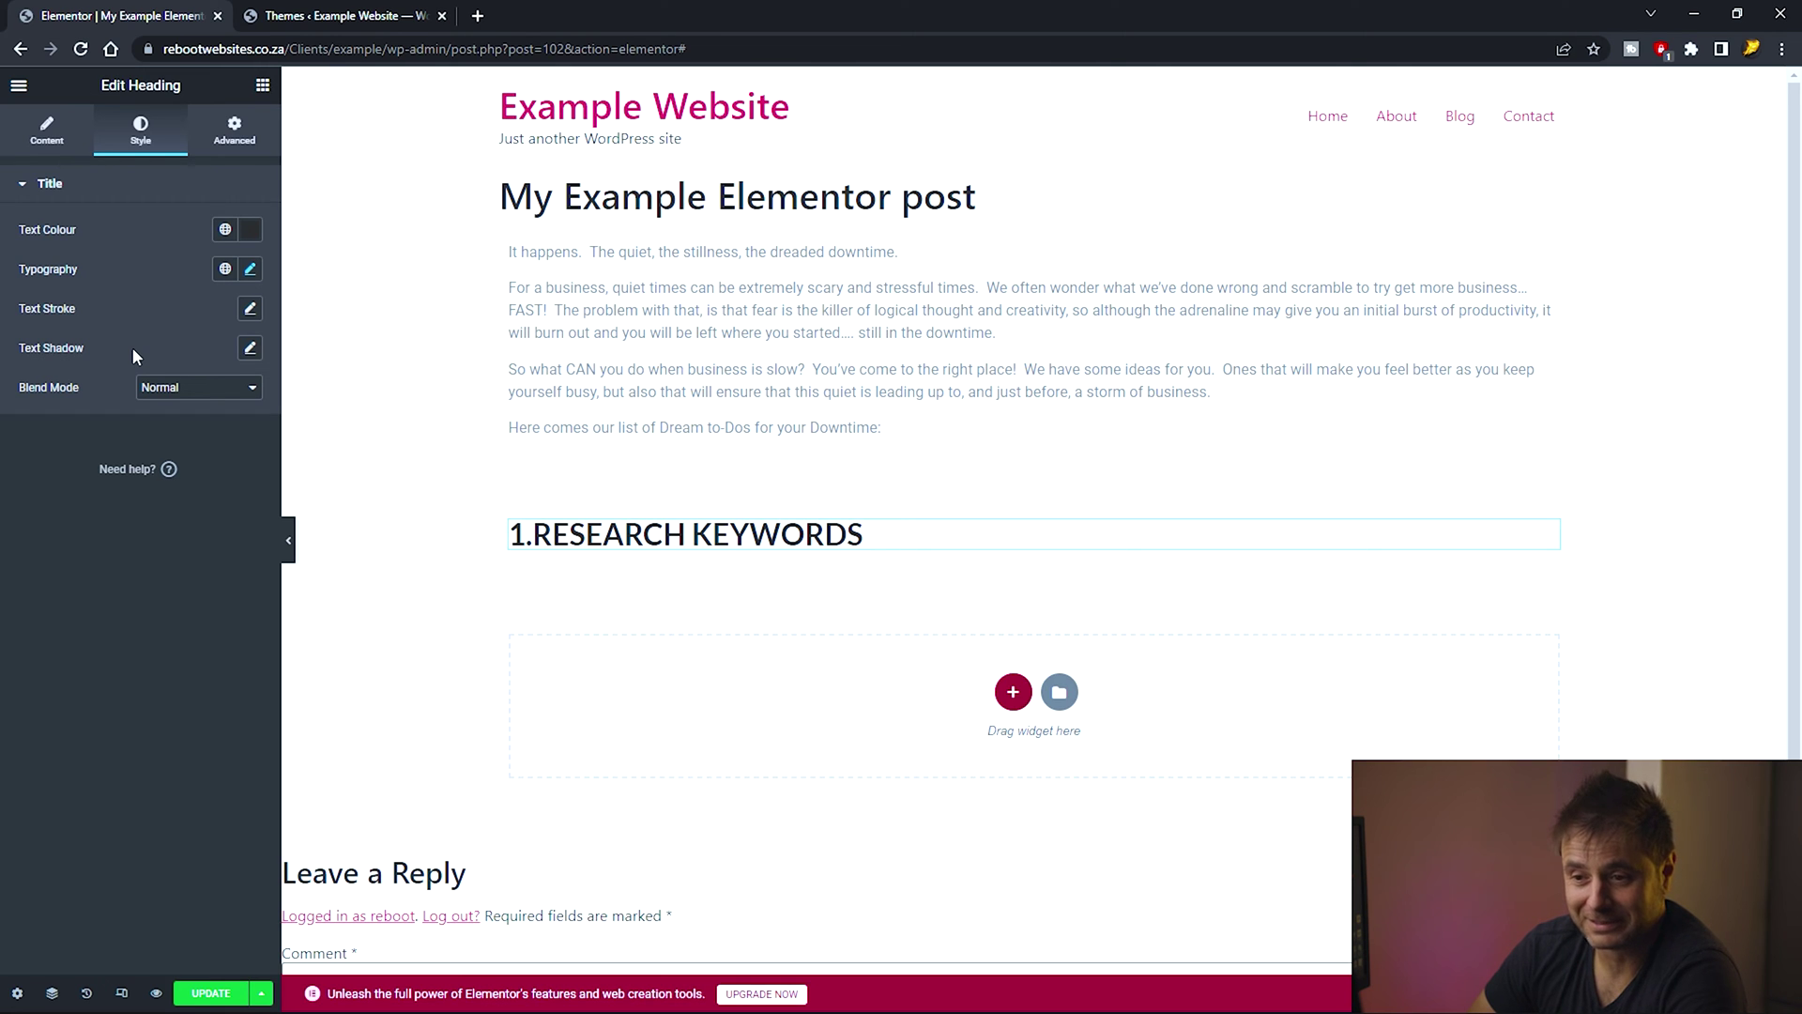
Give the heading a text shadow with blur 3.
click(251, 350)
double_click(234, 443)
text(3)
click(234, 533)
click(182, 346)
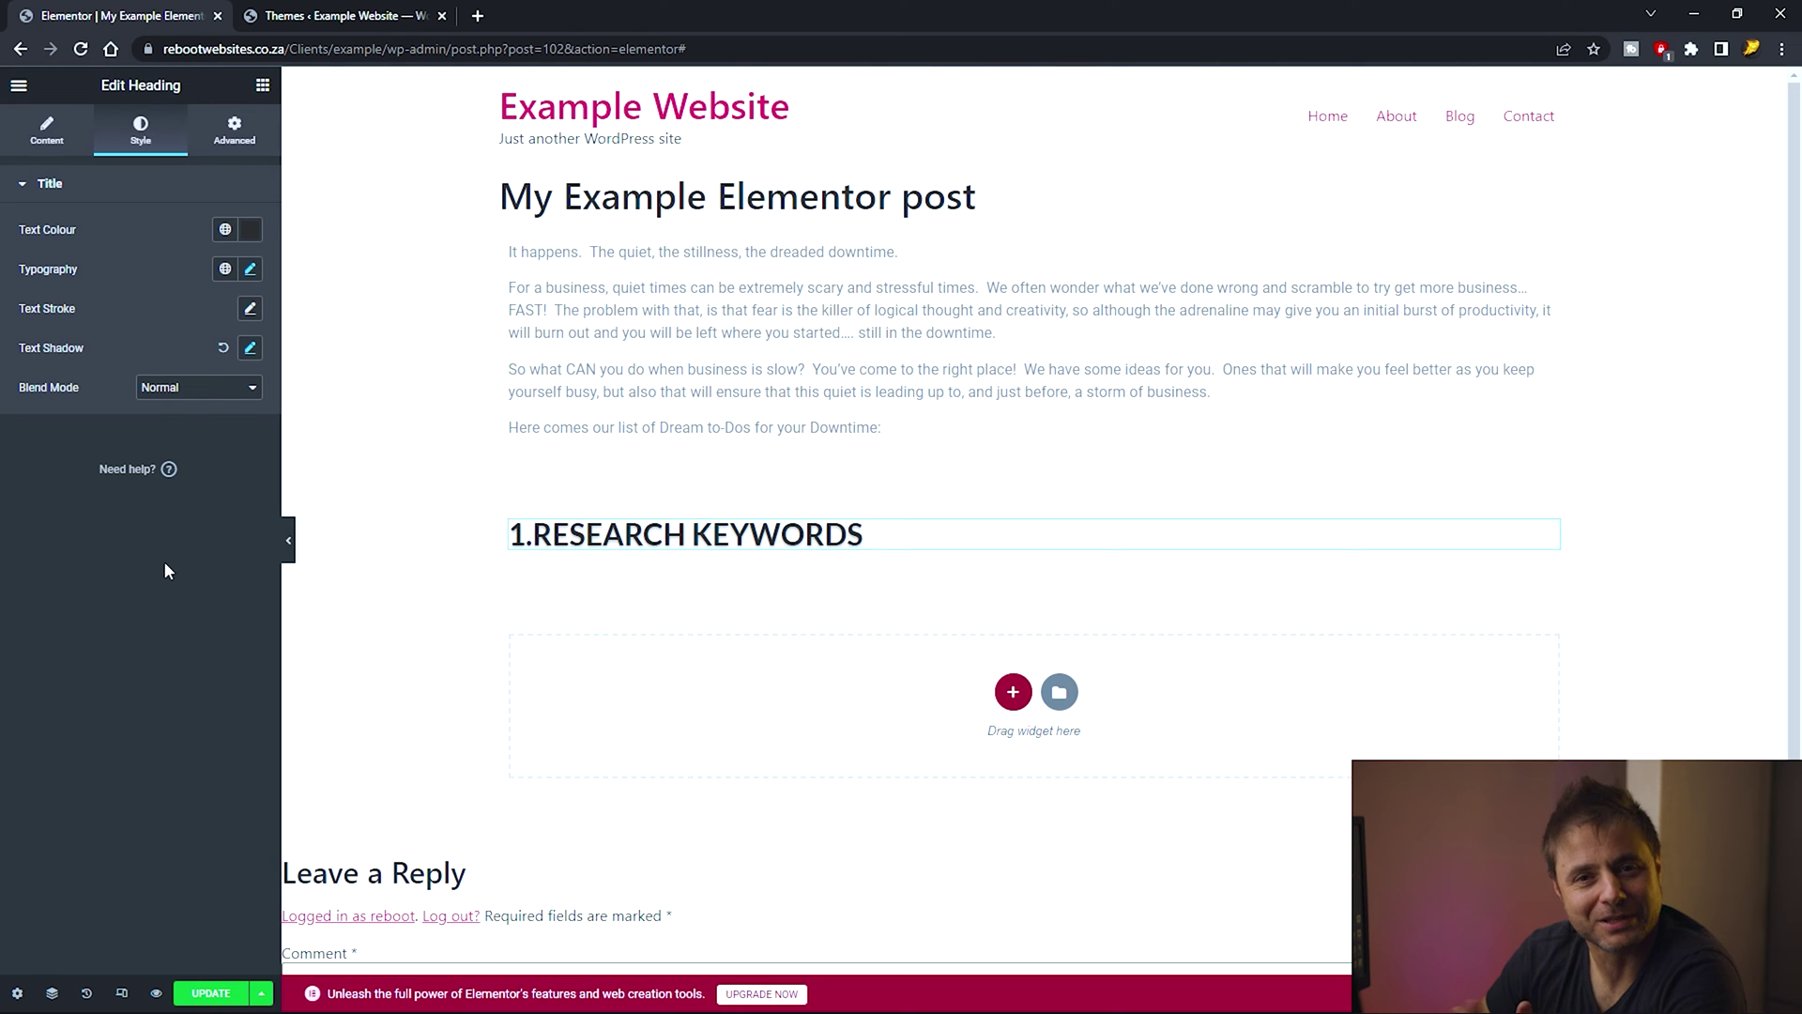
click(685, 534)
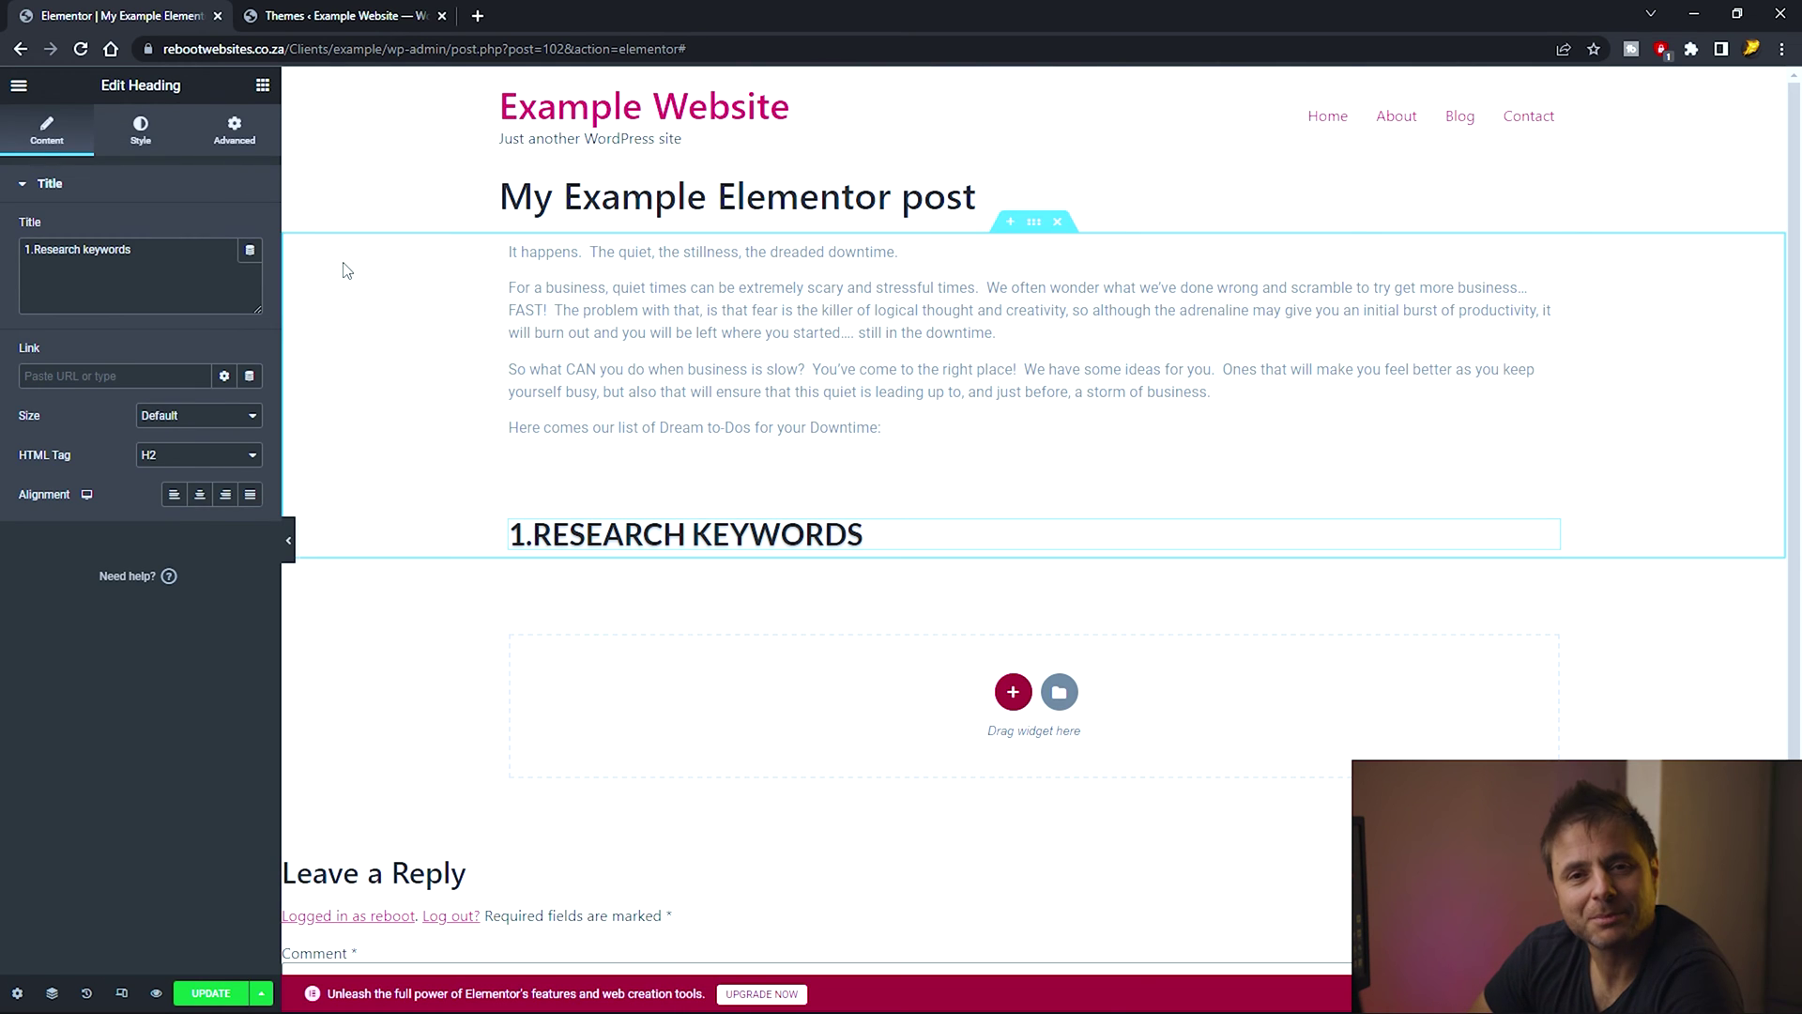
Add a two-column inner section below the heading, with an Image widget left and Text Editor right.
click(263, 86)
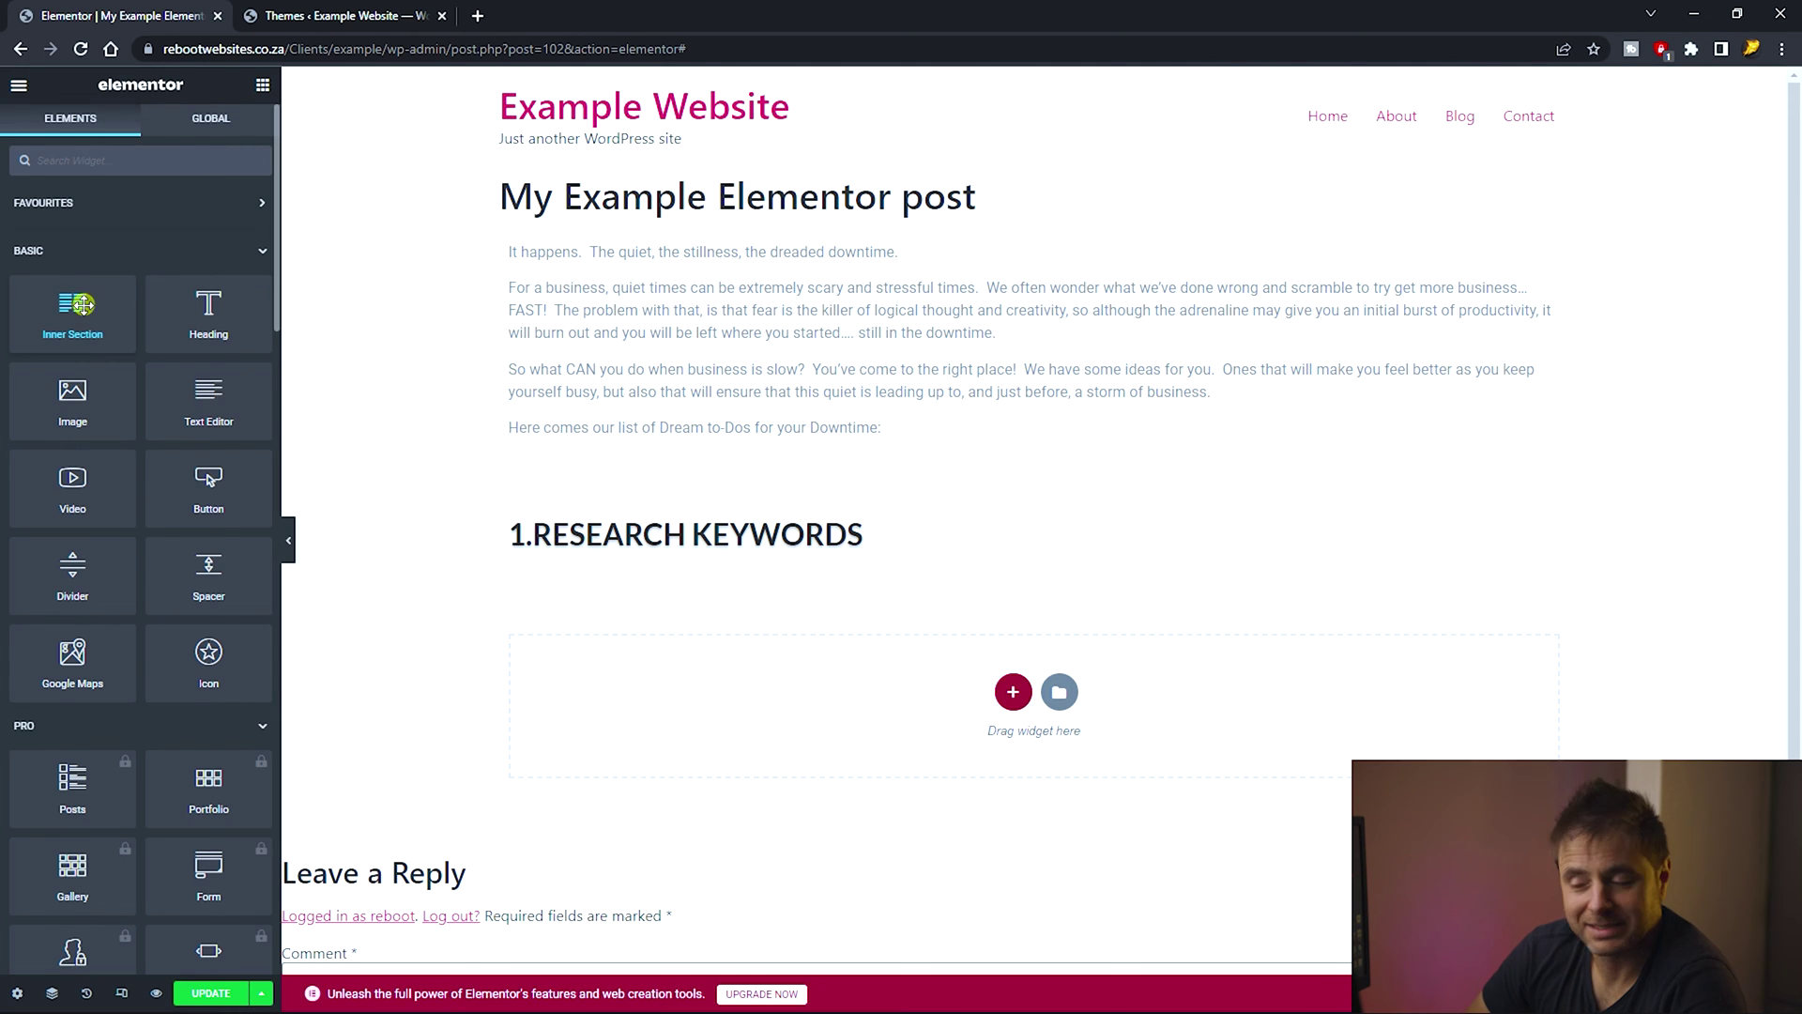
drag(82, 305, 826, 551)
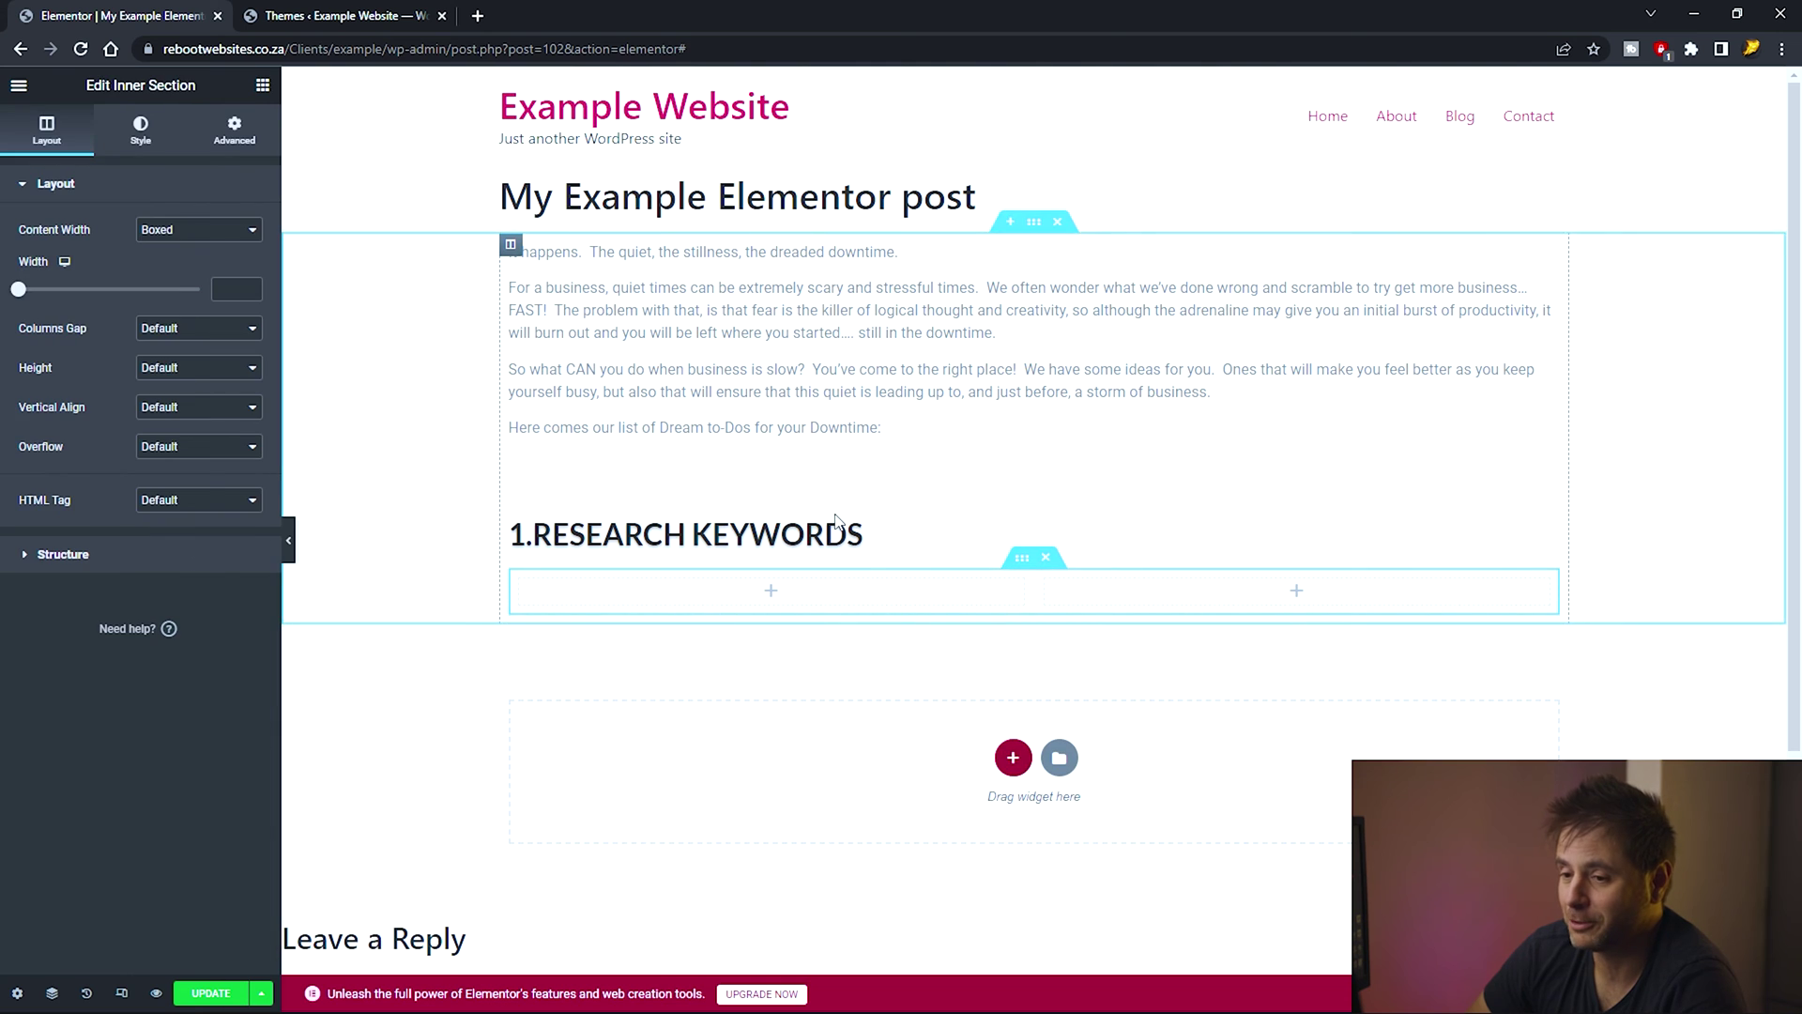
click(541, 627)
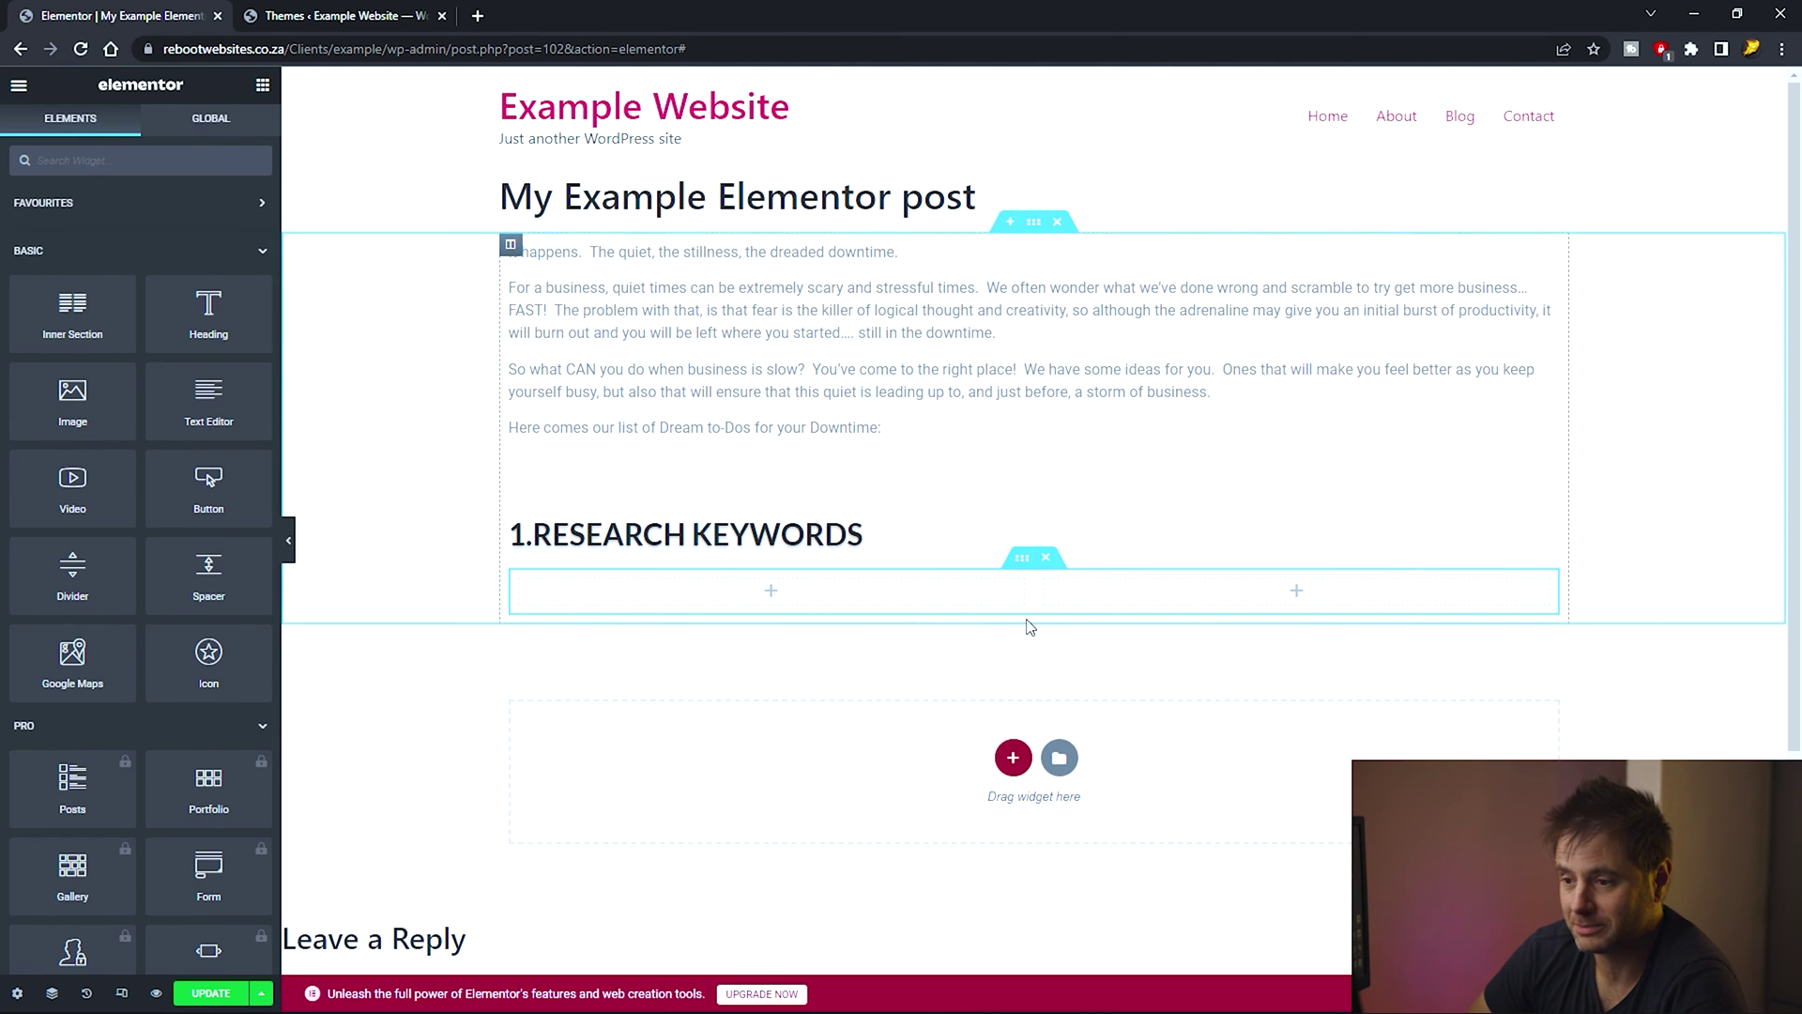
click(263, 85)
drag(61, 394, 751, 590)
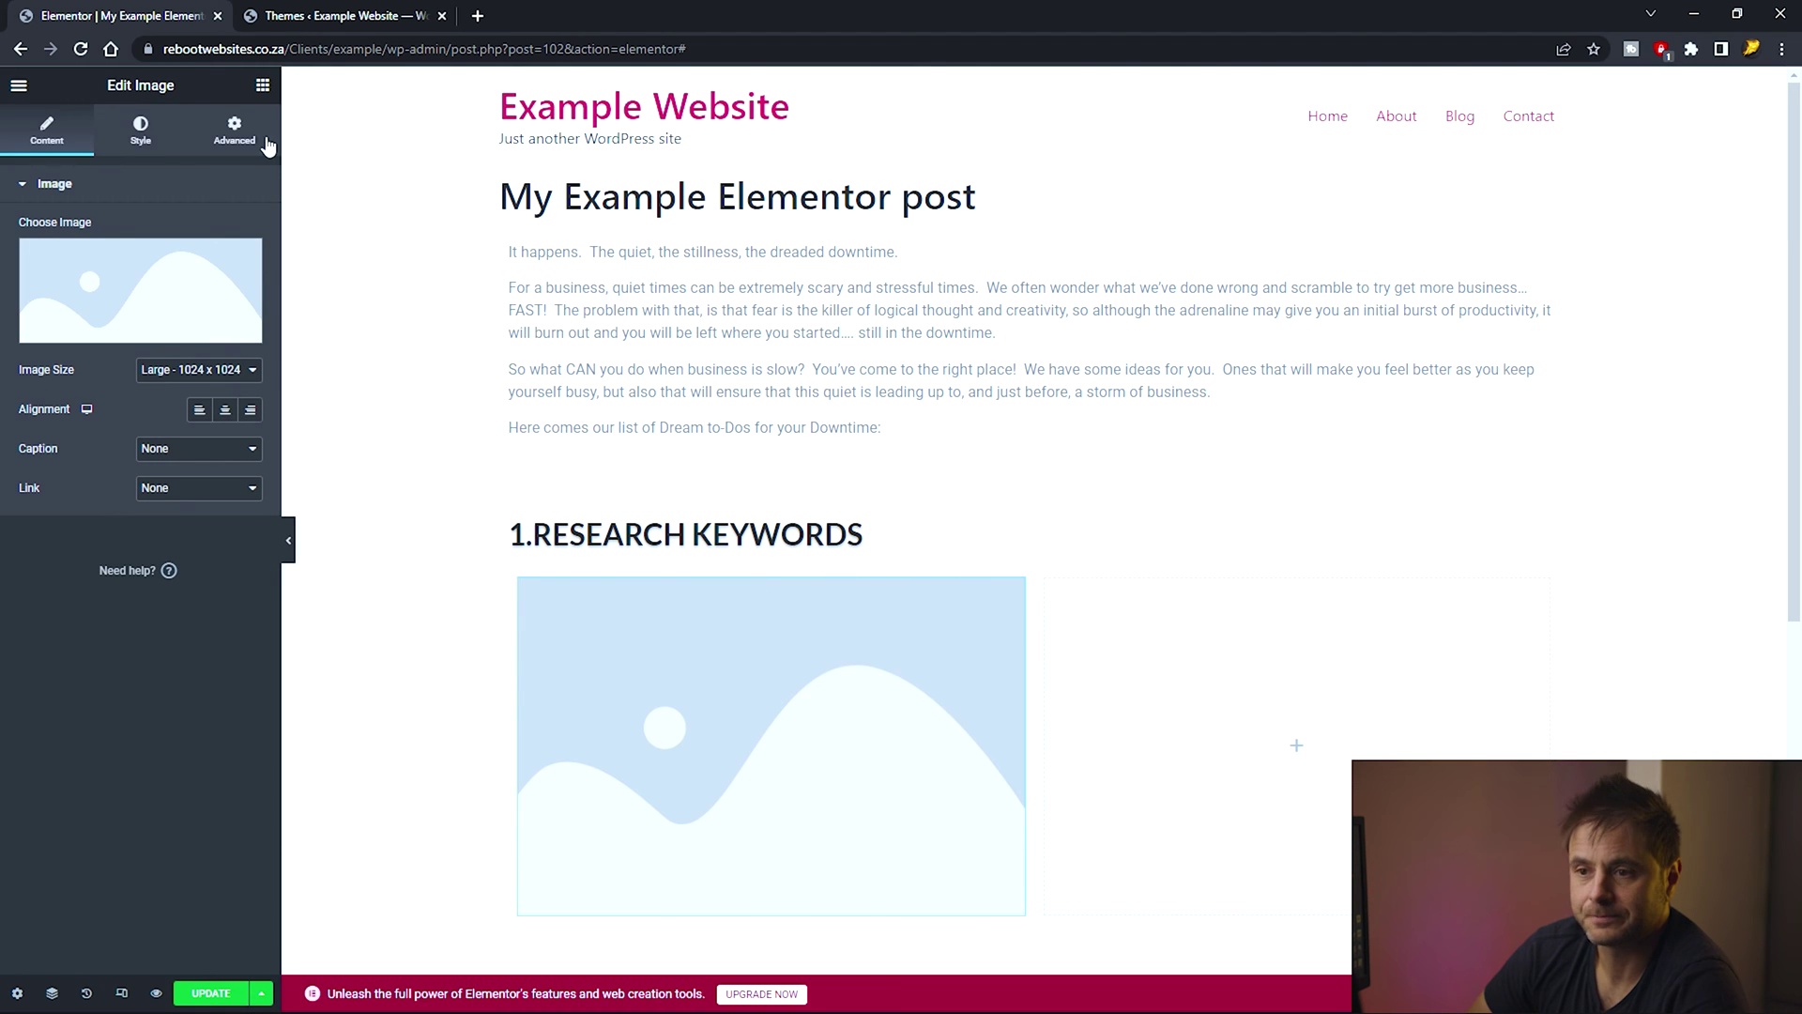
click(264, 89)
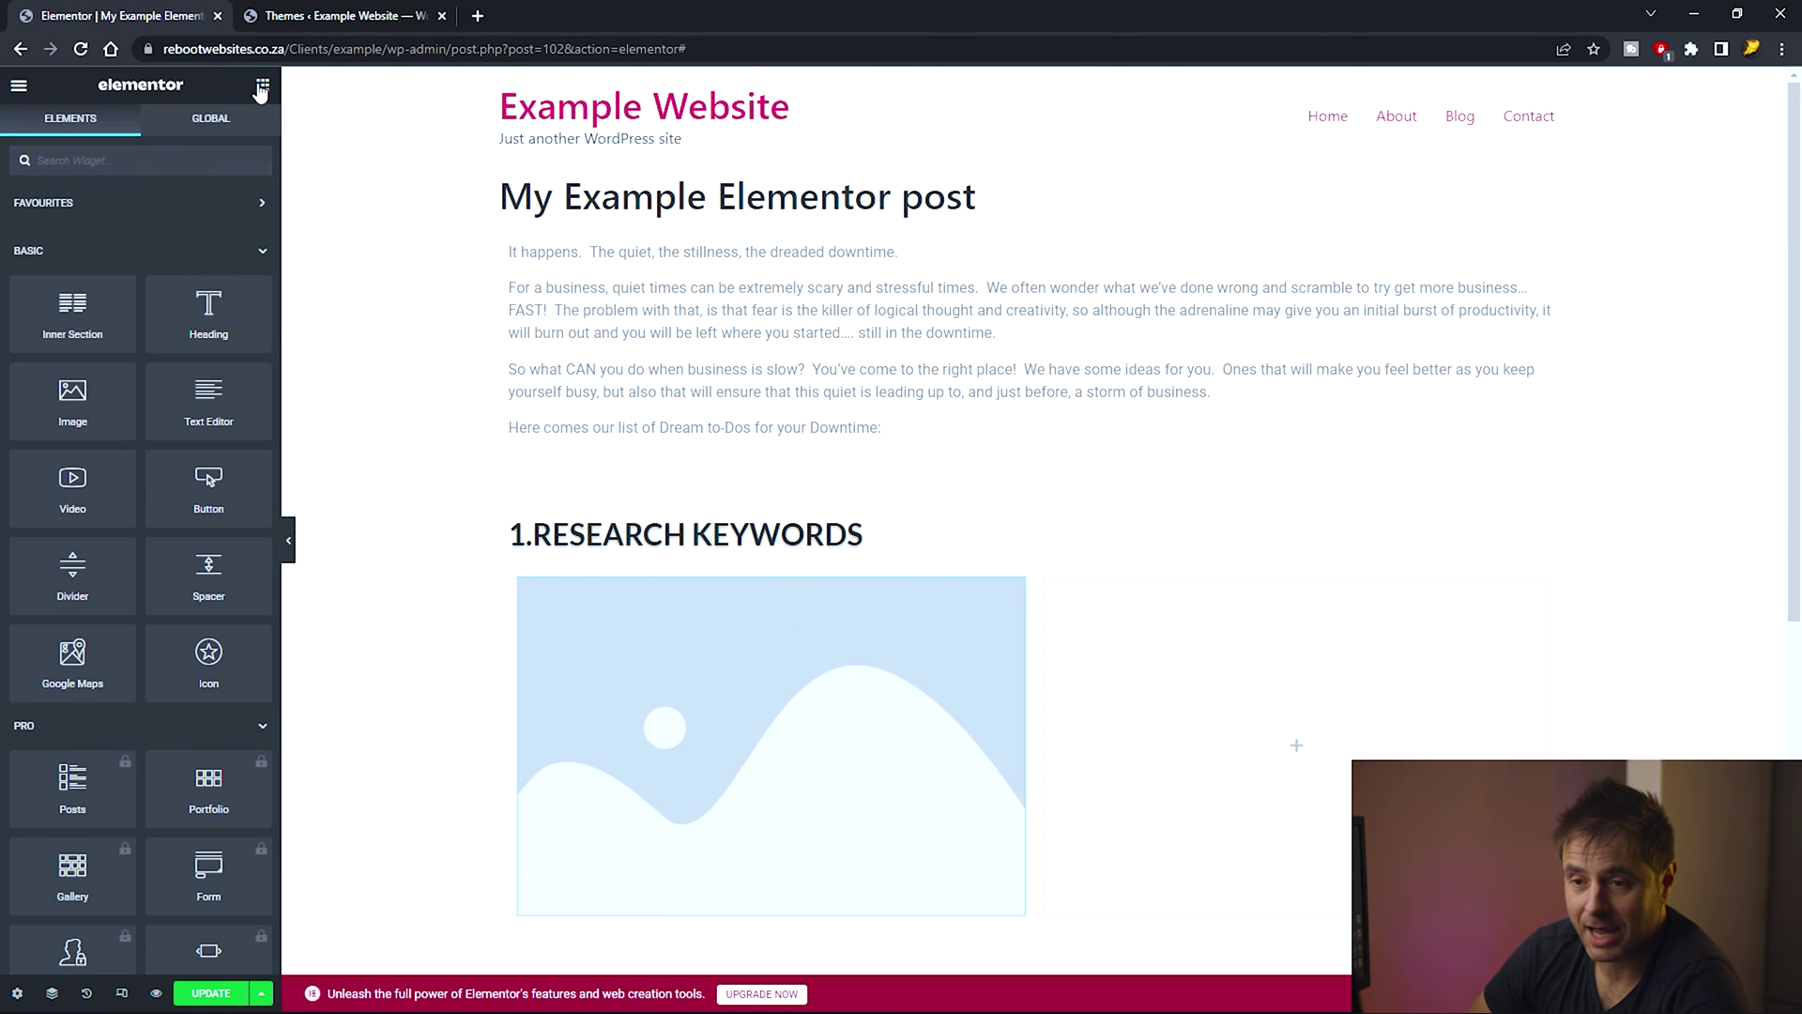
drag(193, 404, 1243, 736)
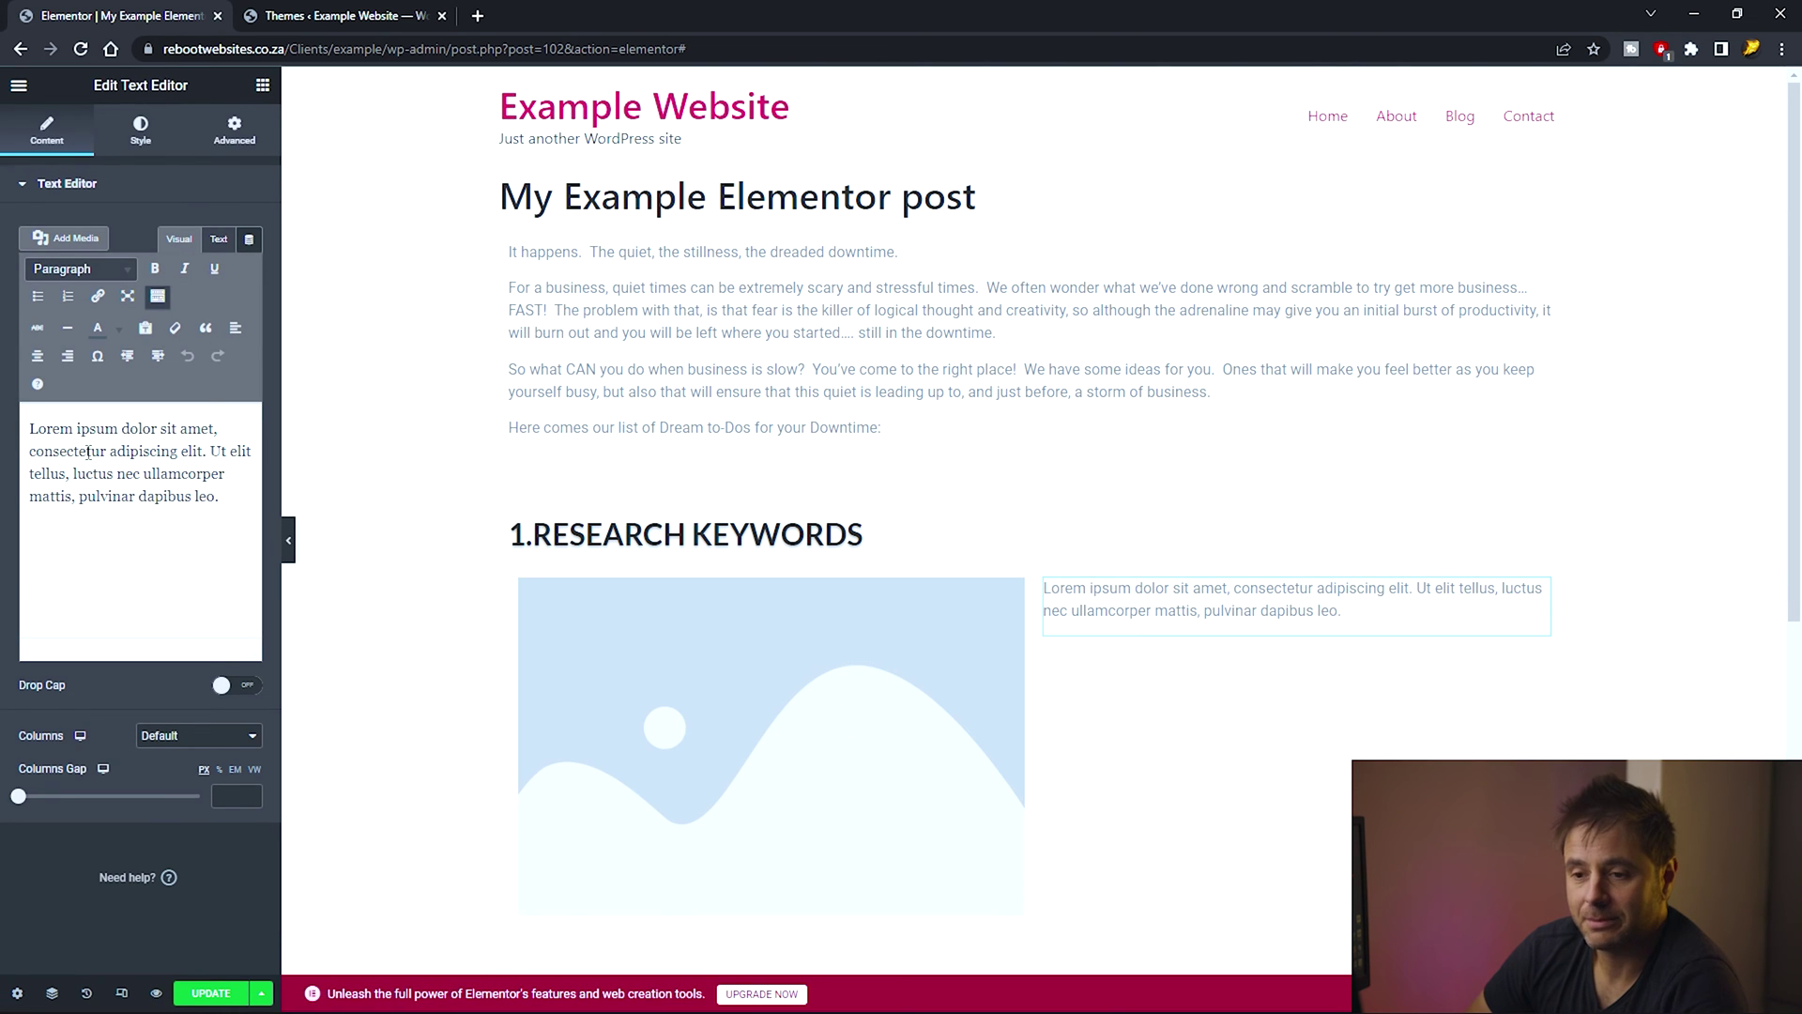
click(693, 732)
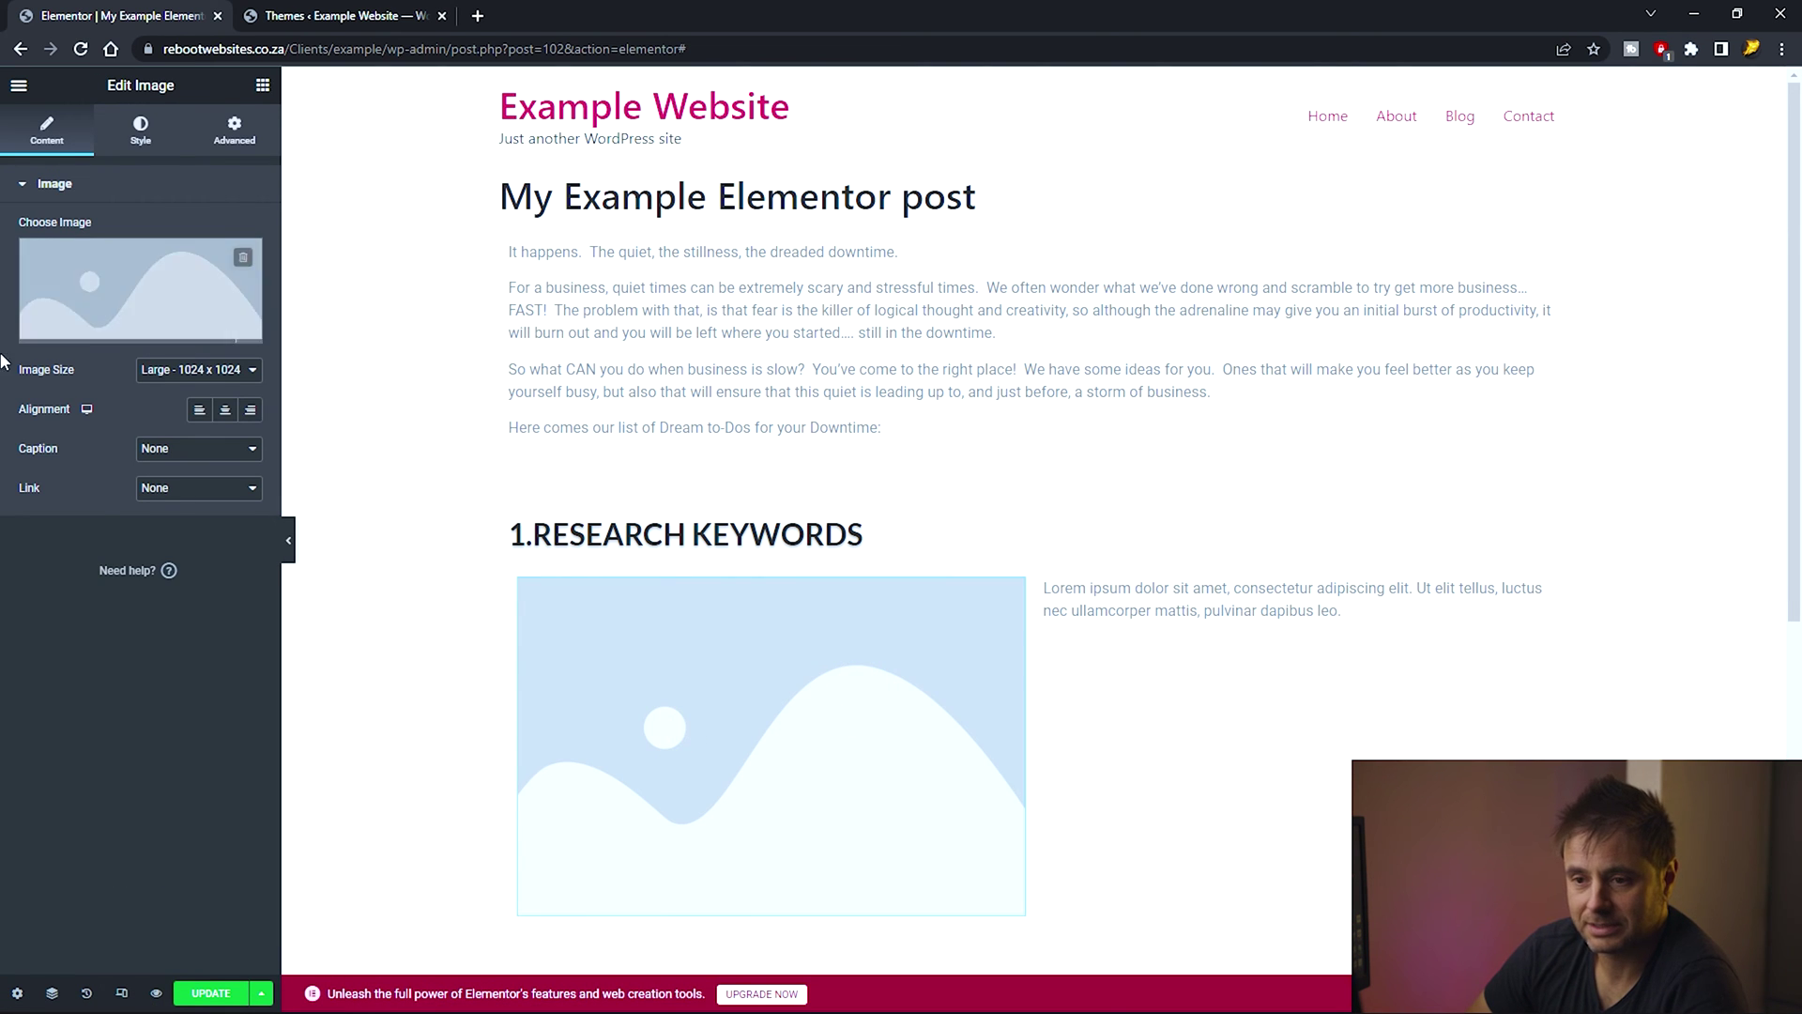
Upload research.jpeg from the article folder and insert it into the left-column image.
click(98, 285)
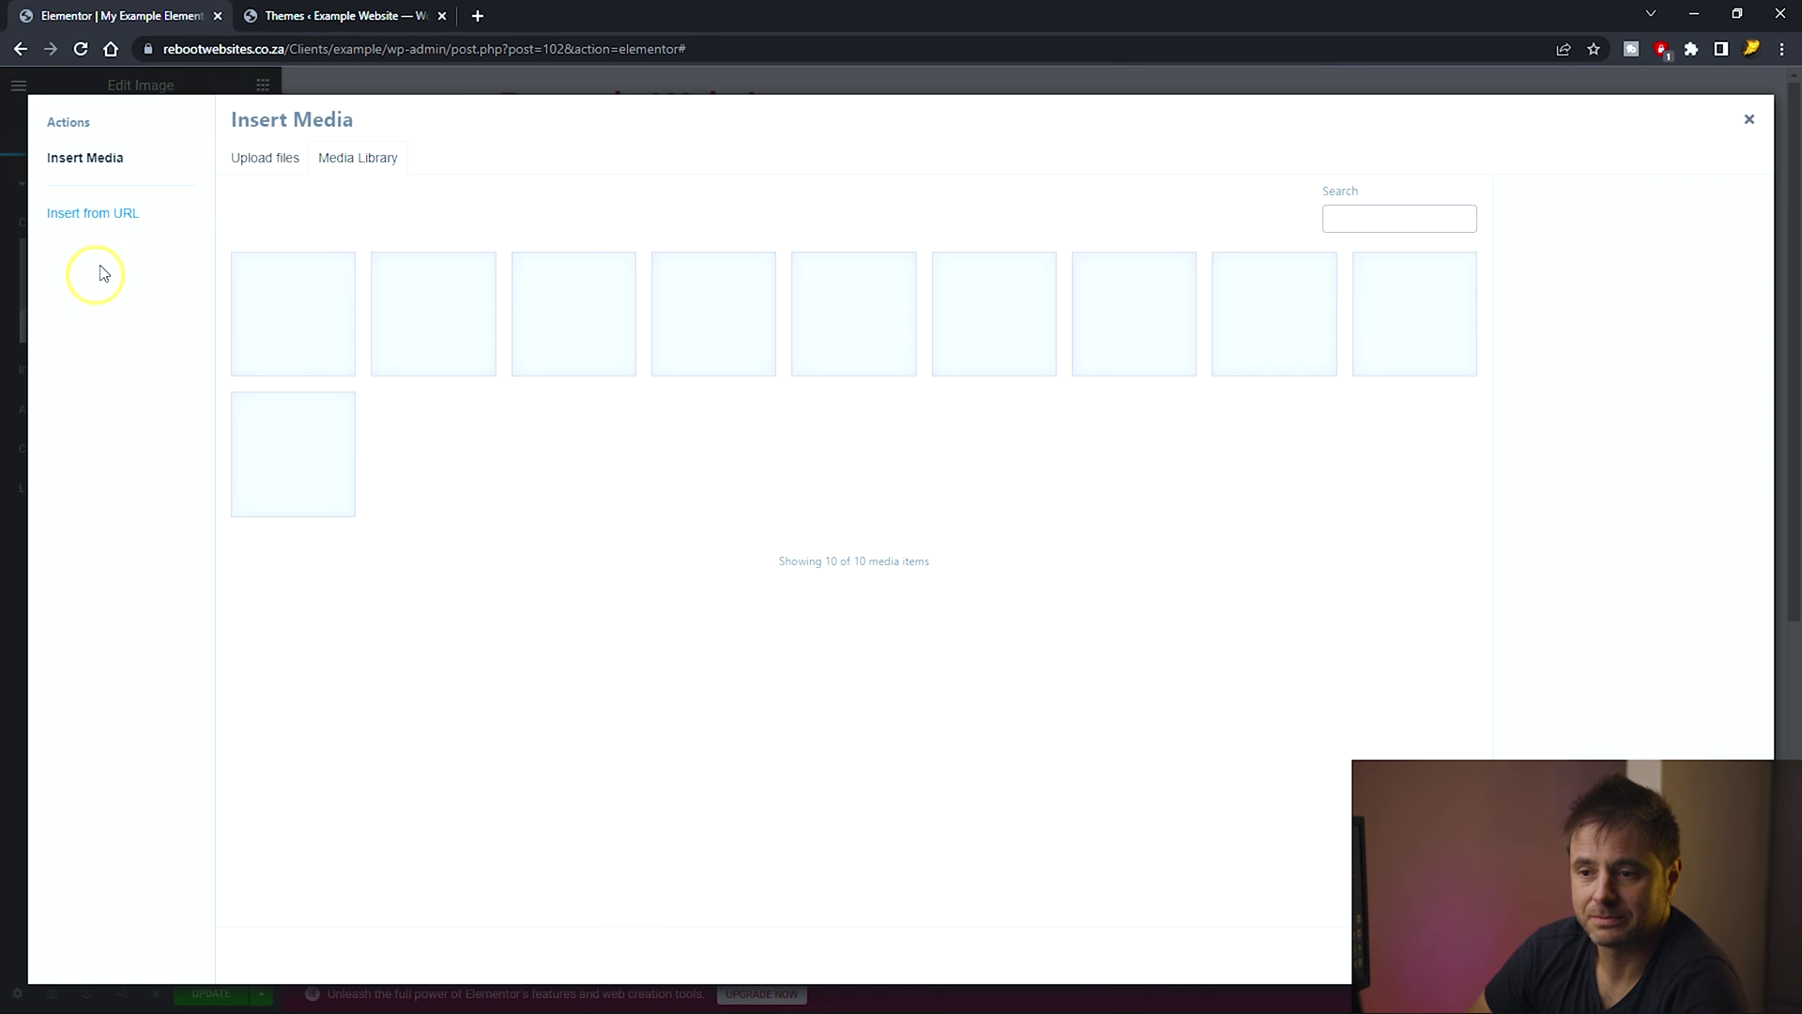
click(259, 159)
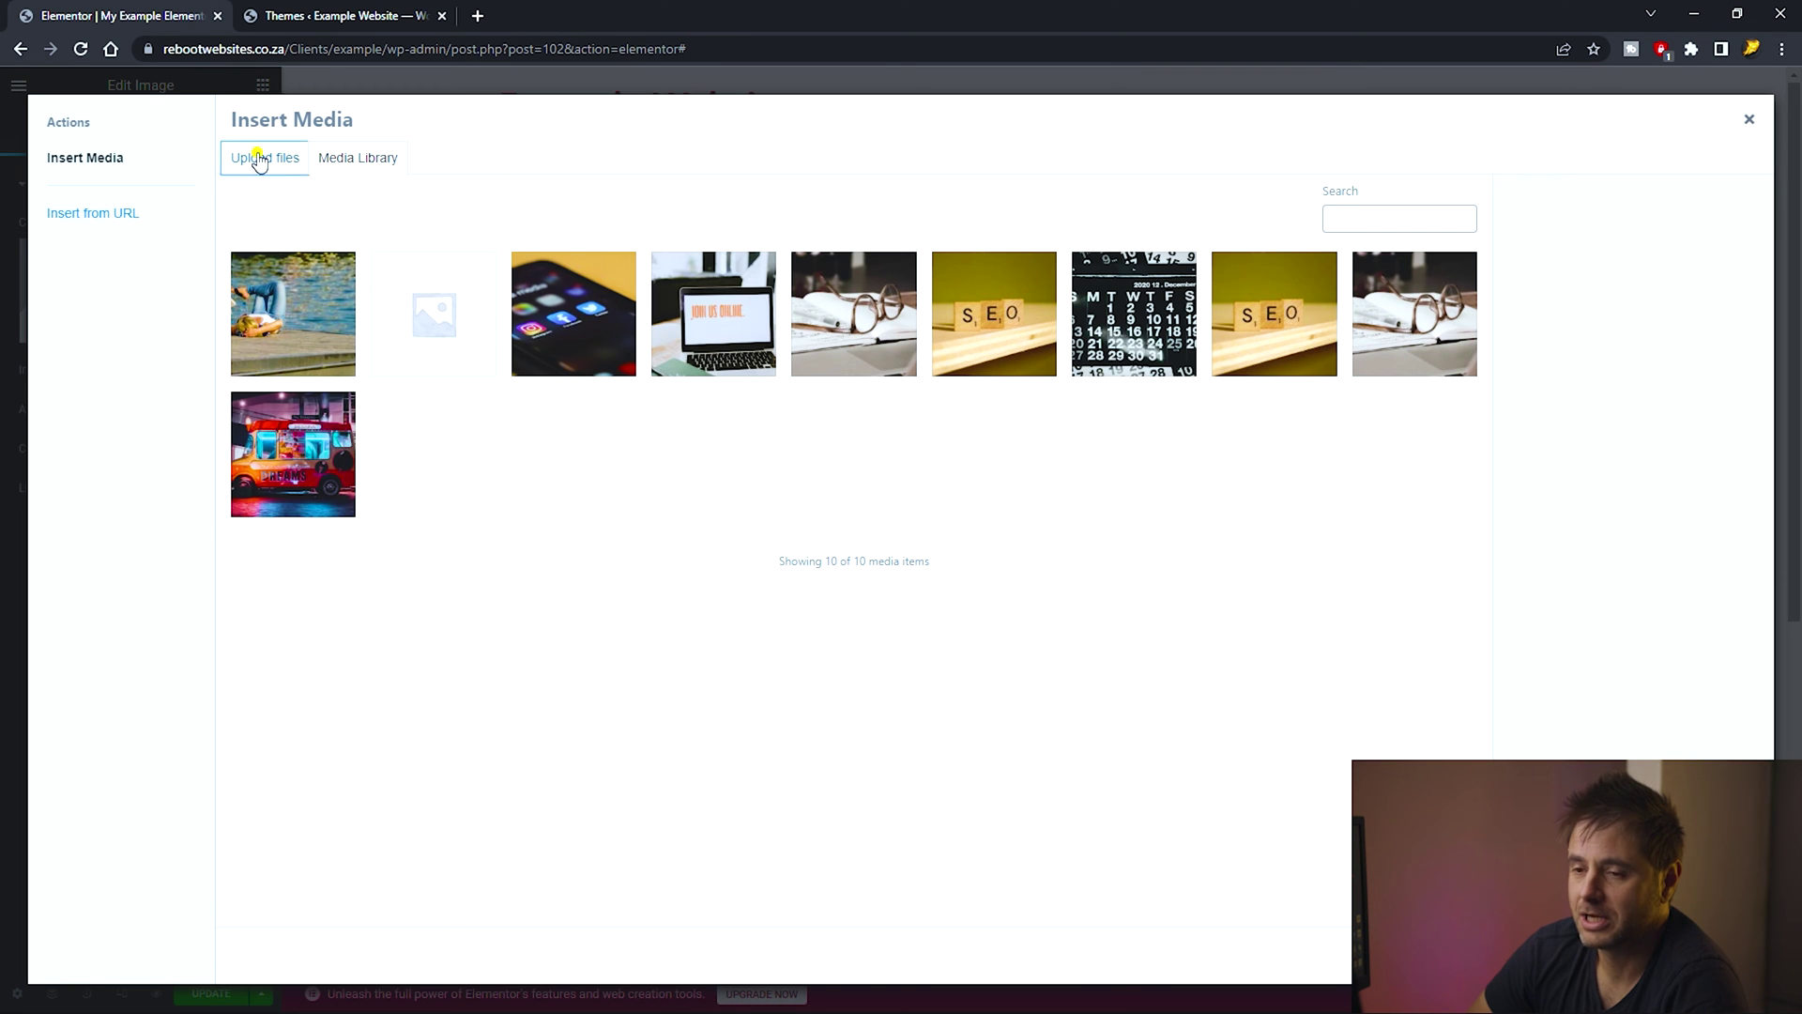
click(1051, 474)
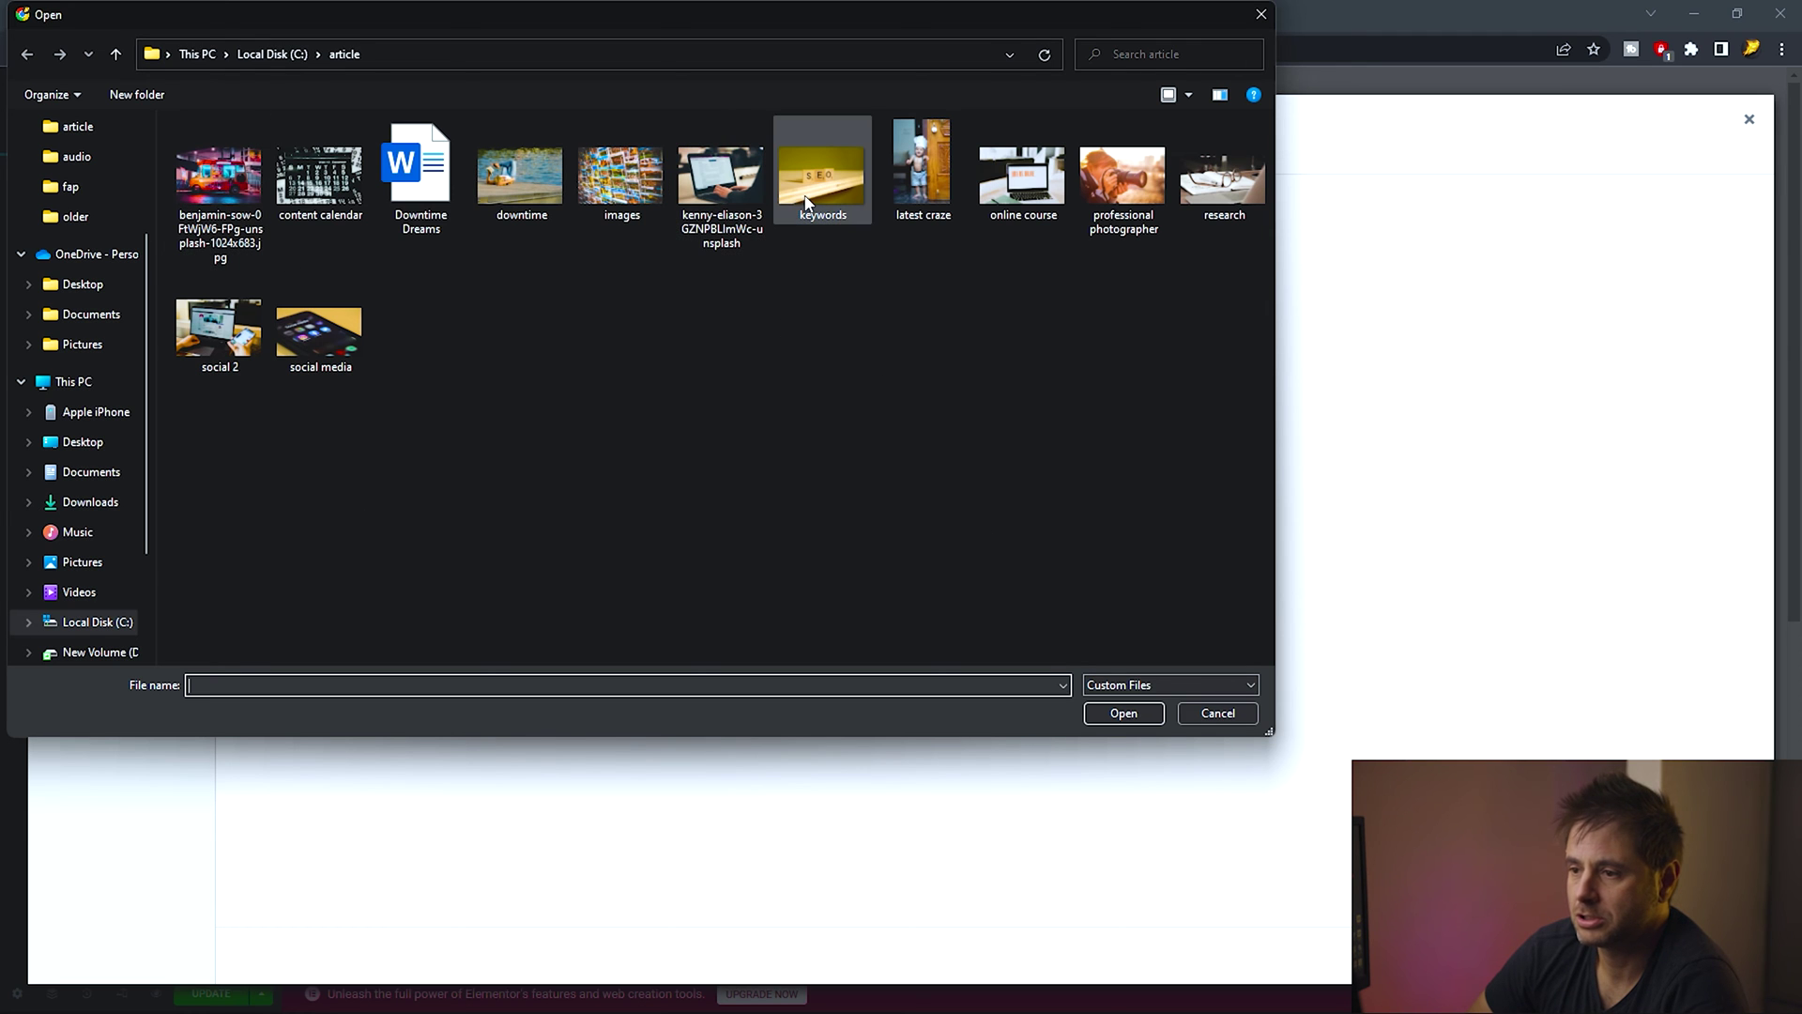
click(1225, 197)
click(1124, 712)
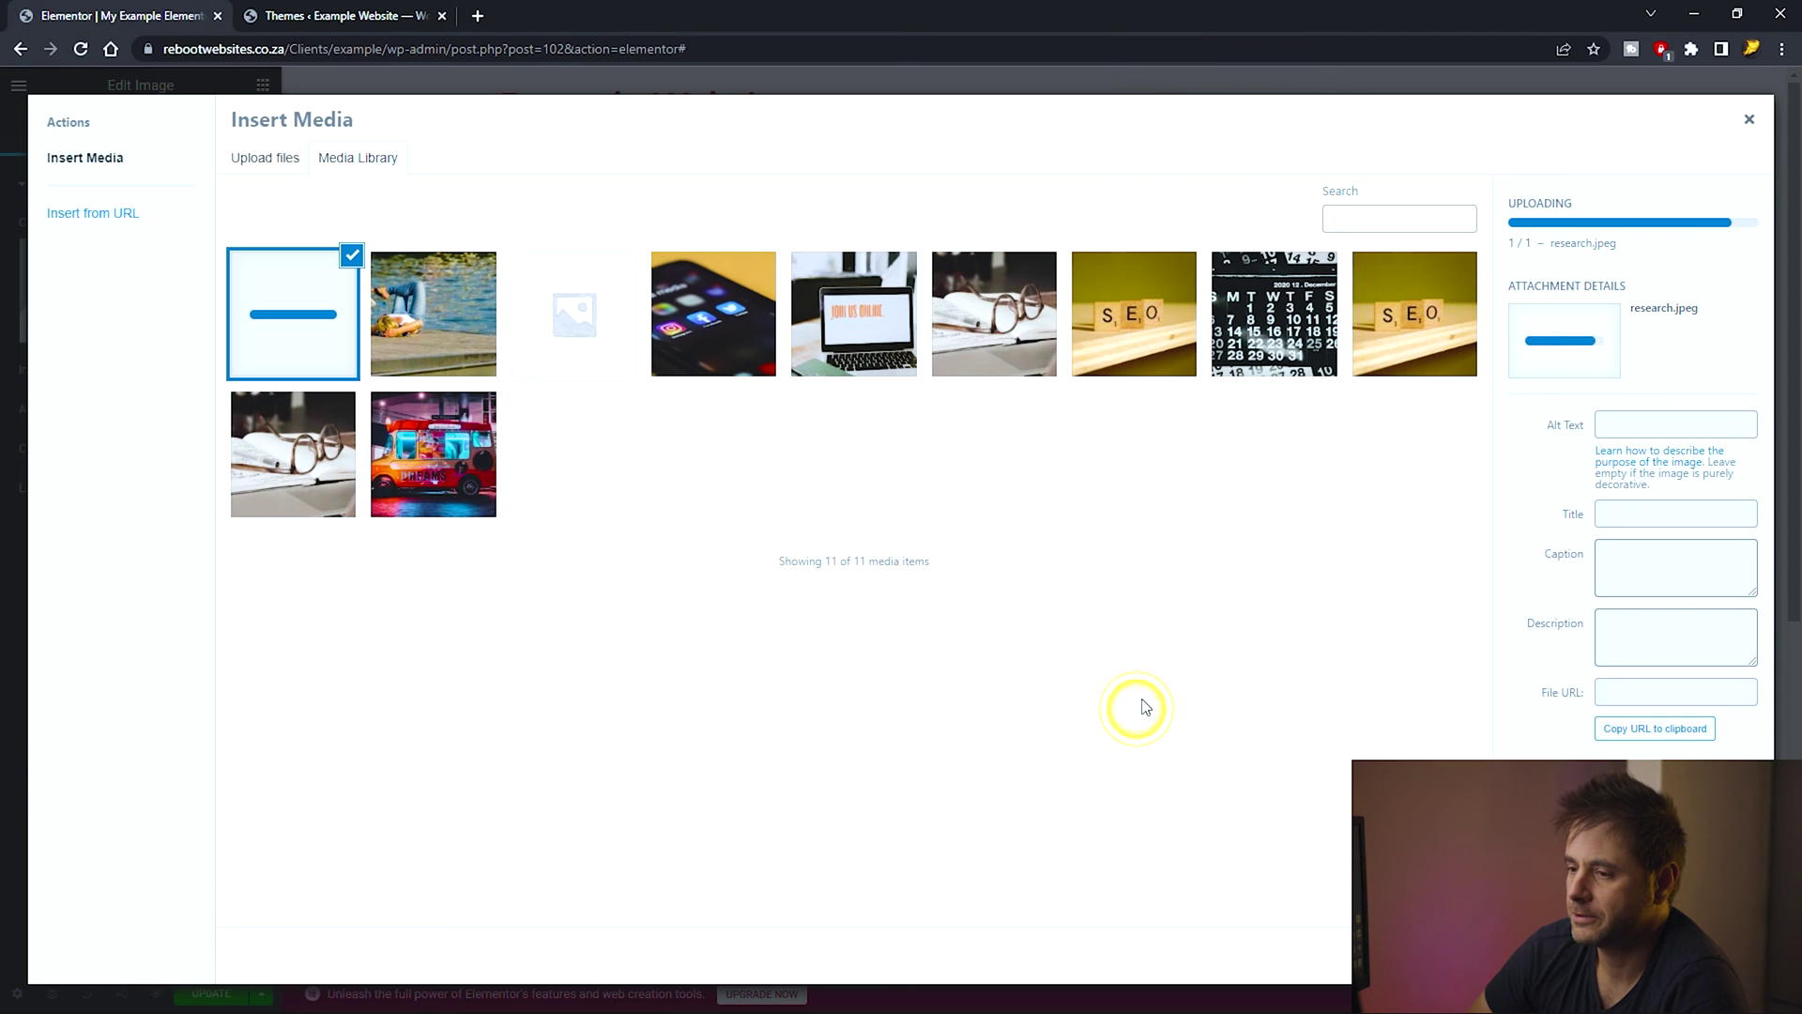
click(1718, 954)
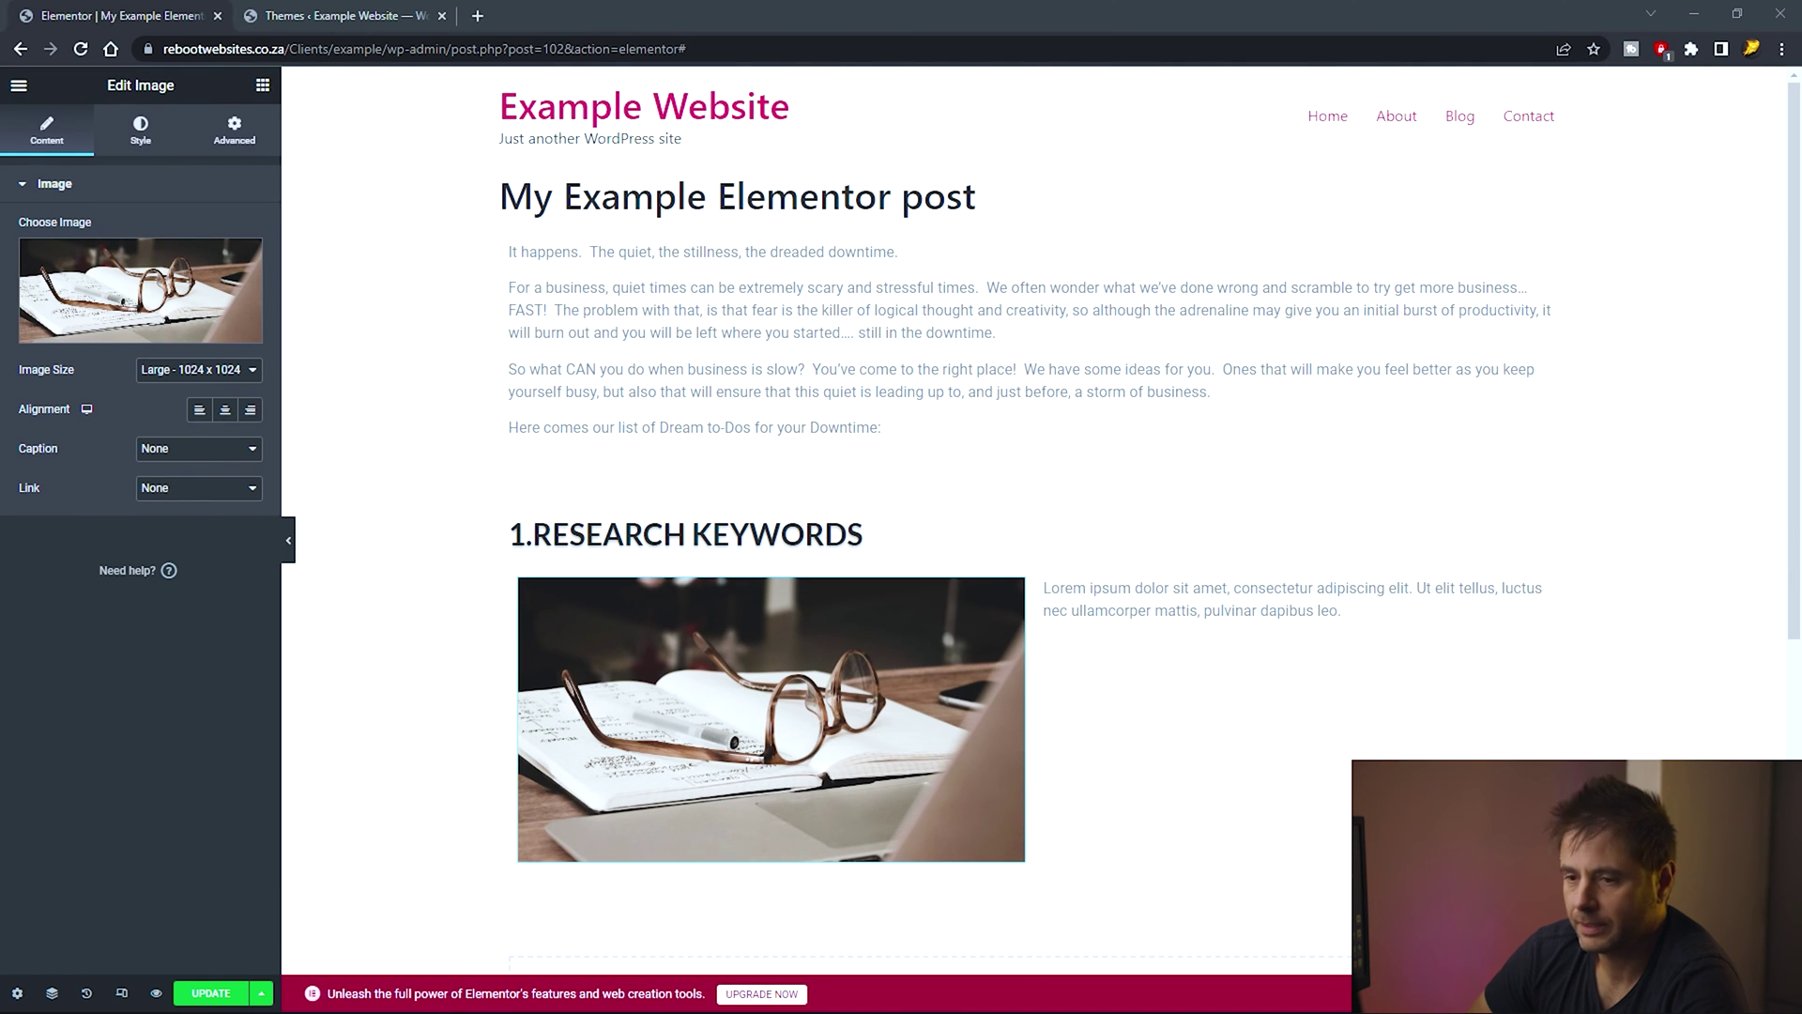
Replace the right-column lorem ipsum with the pasted keyword-research paragraph.
click(1053, 597)
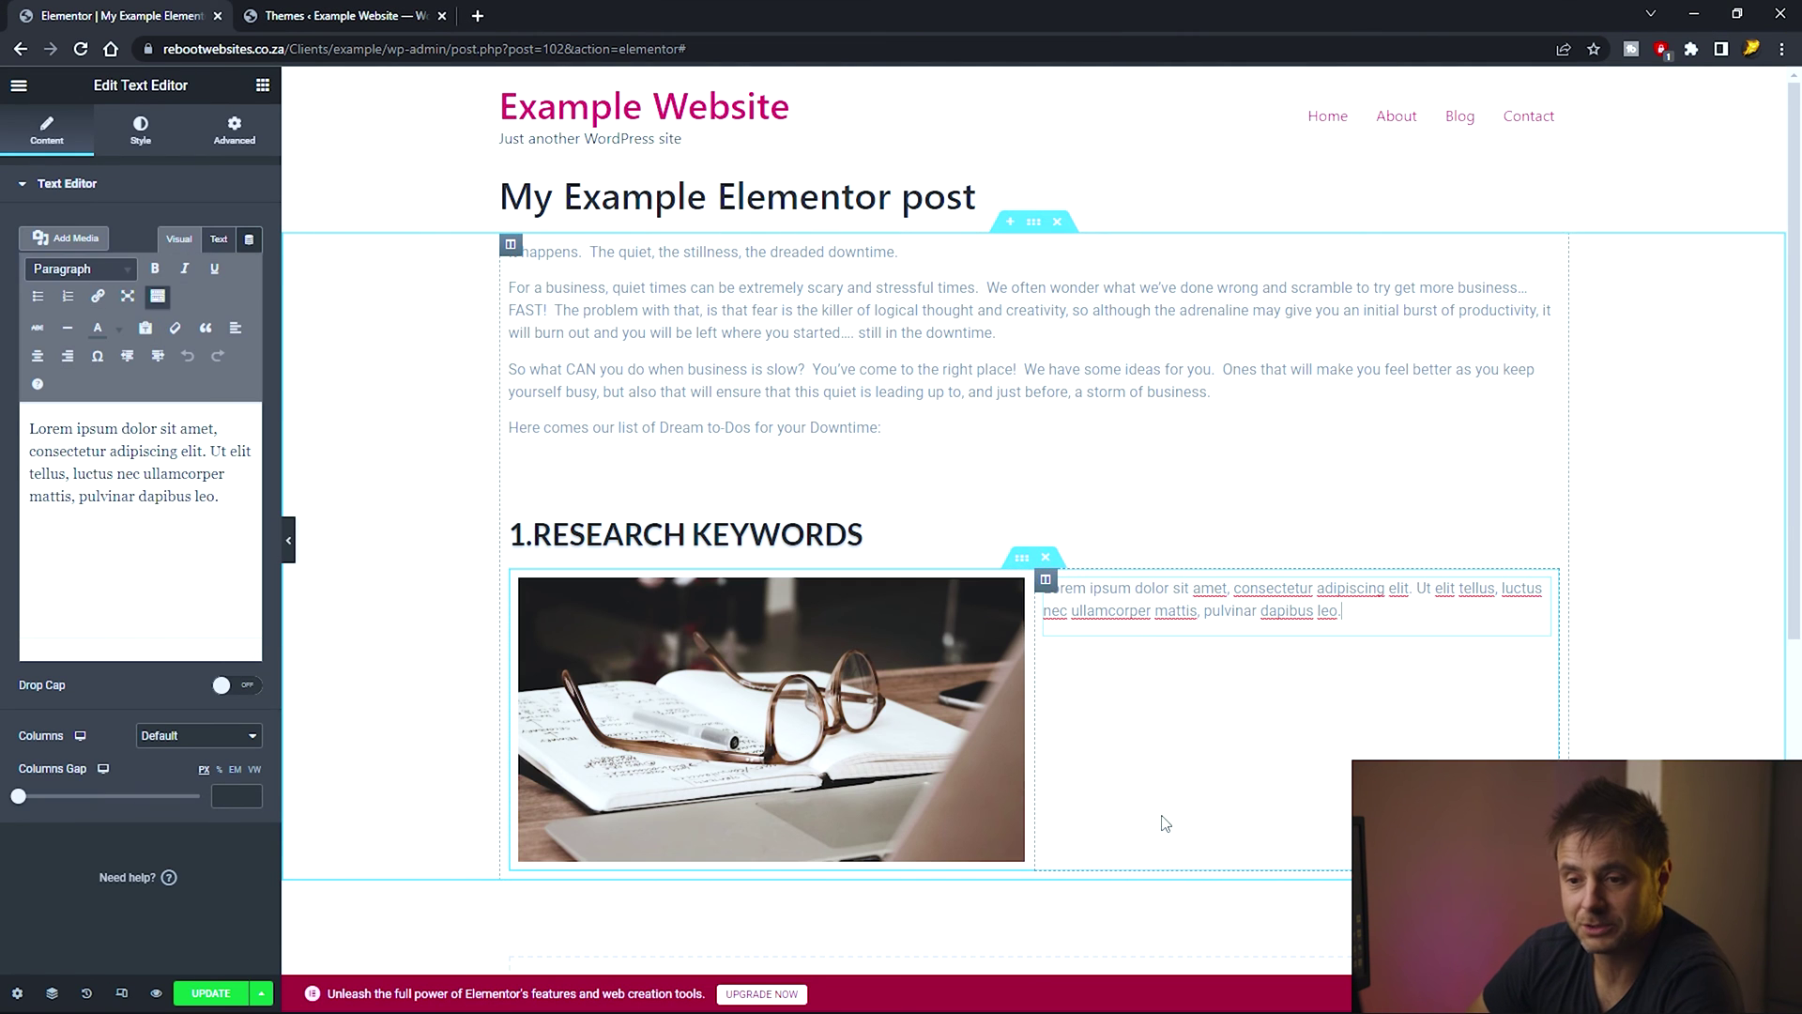
click(104, 522)
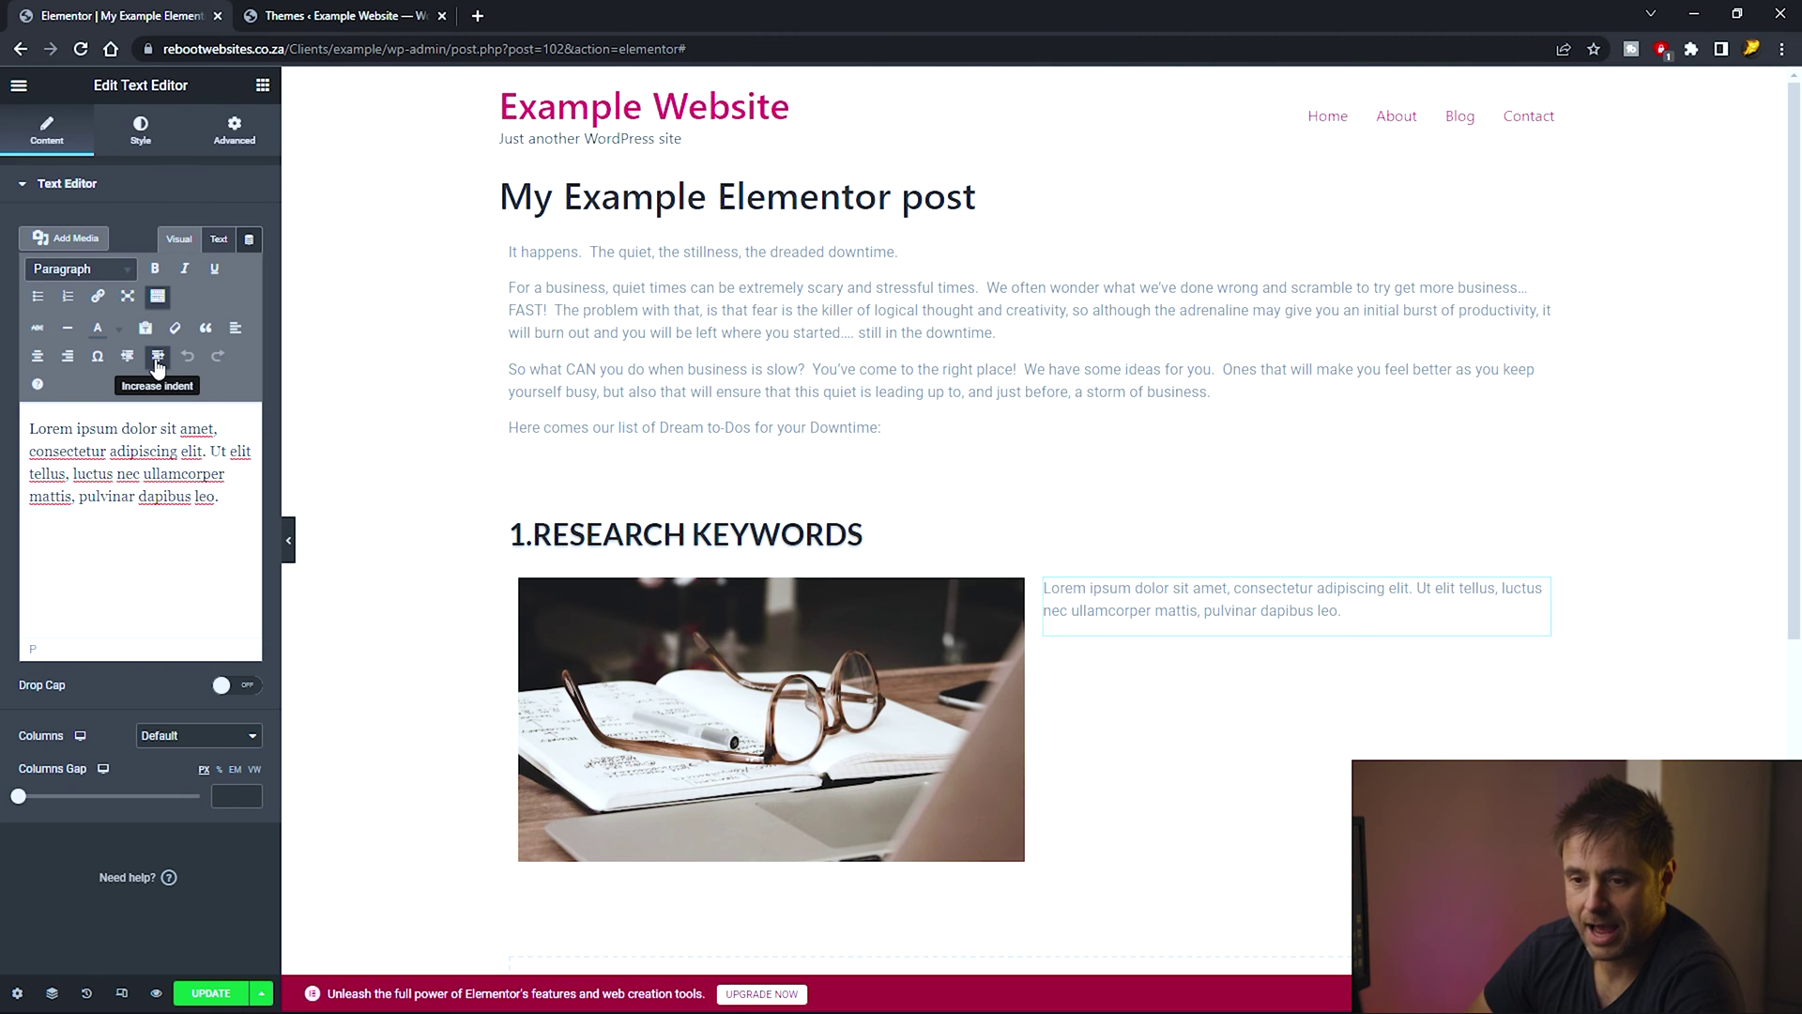
key(ctrl+a)
text(We don’t often have the time to do this kind of research, but downtimes allow us to do proper work in this area.  Discover the best keywords to use to reach your target audience and think of ways to include these in articles and social media posts.)
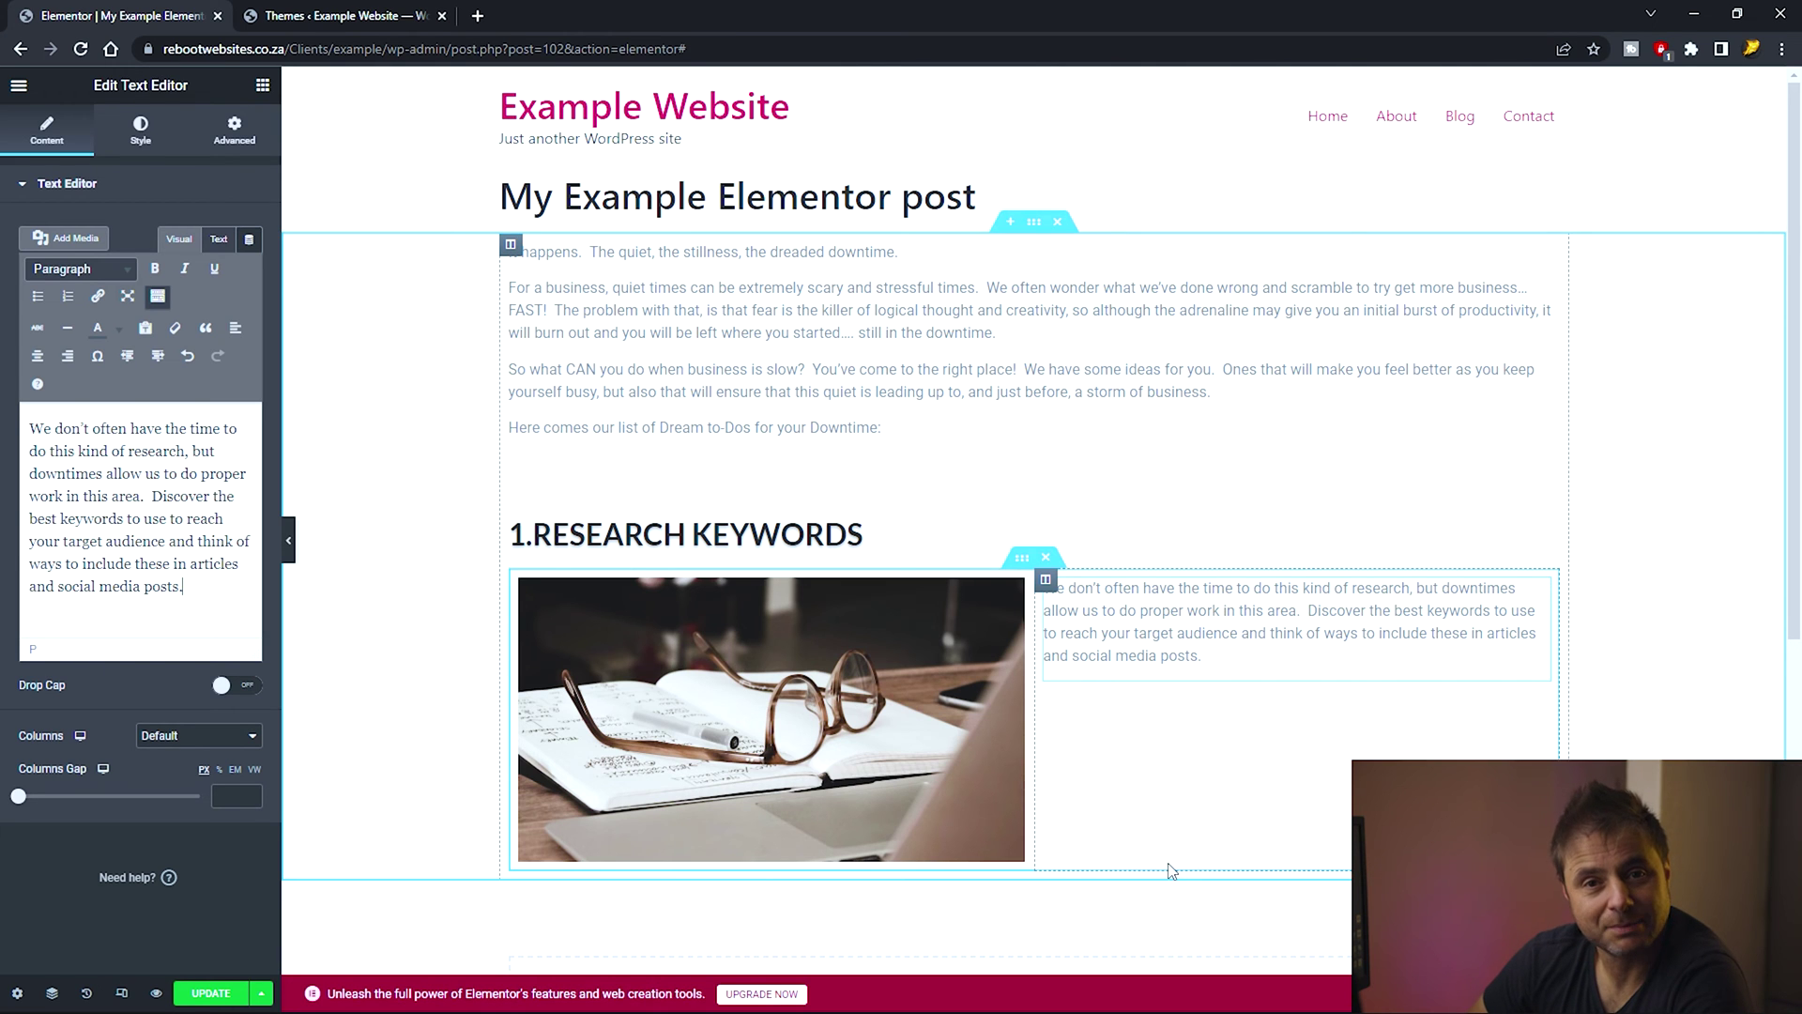
click(857, 713)
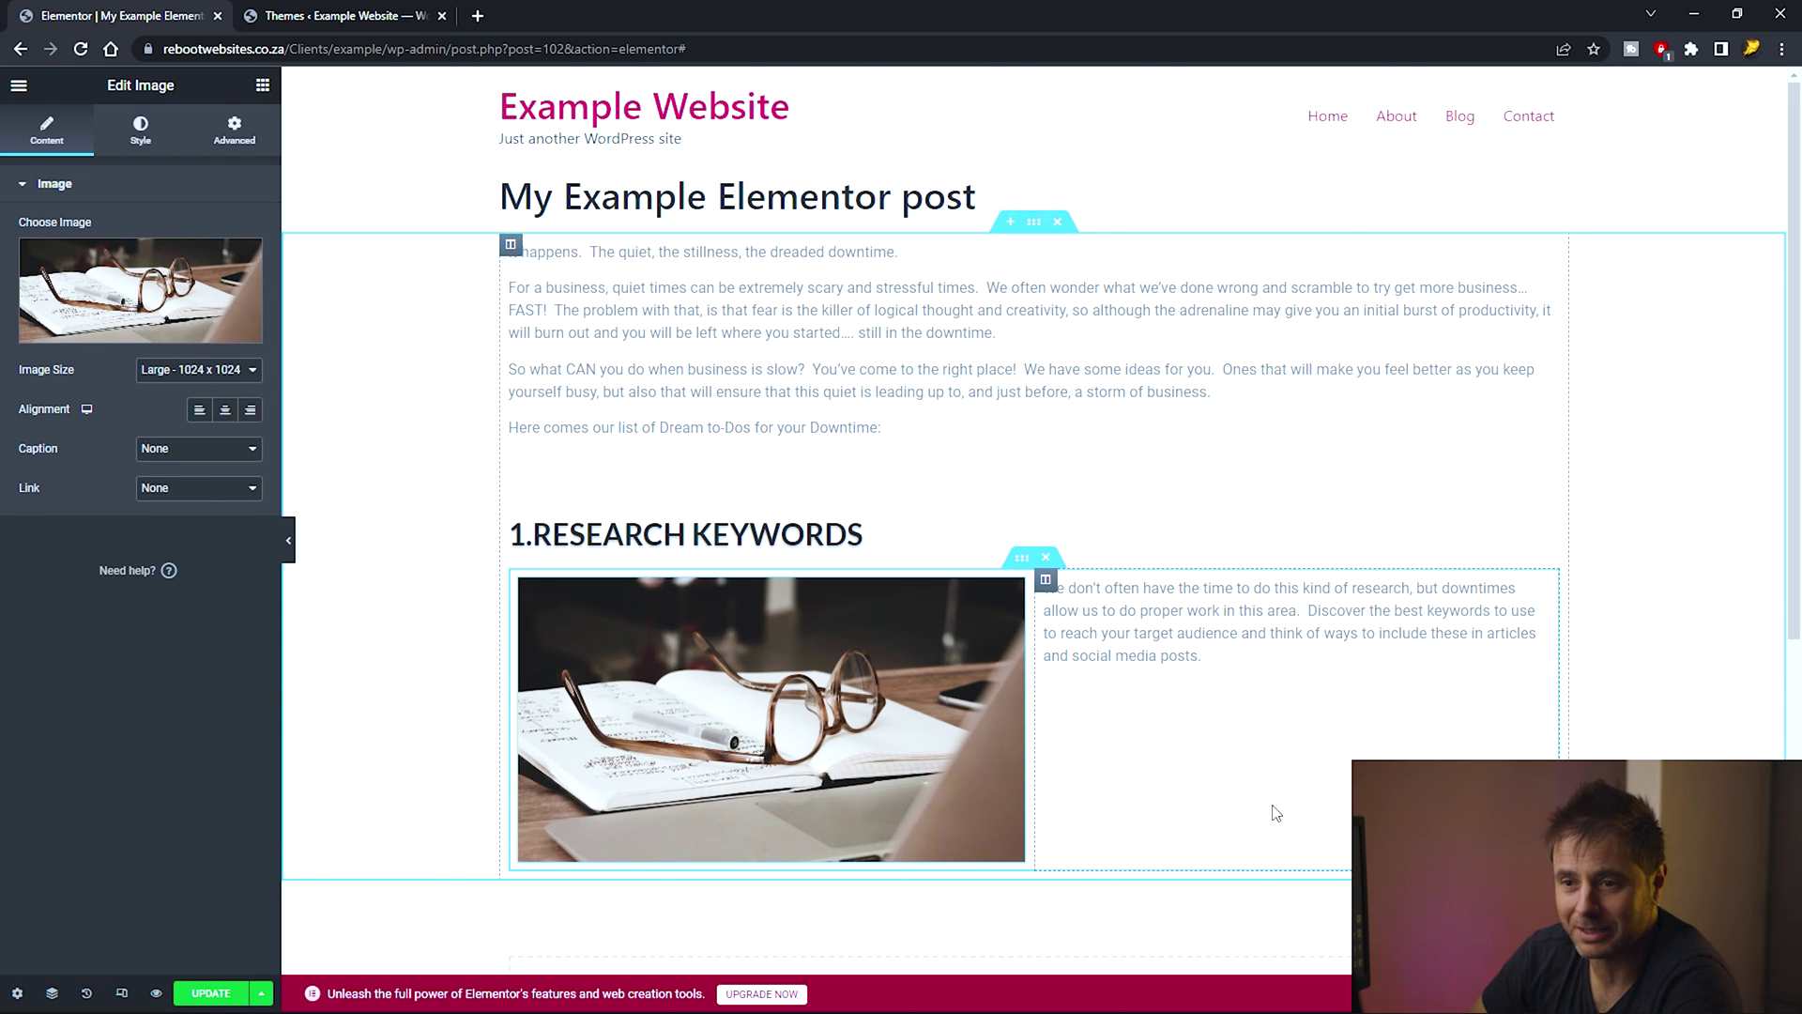
Give the glasses image individual corner radii (5, 20, 5, 80) and lower its box shadow blur to 5.
click(125, 139)
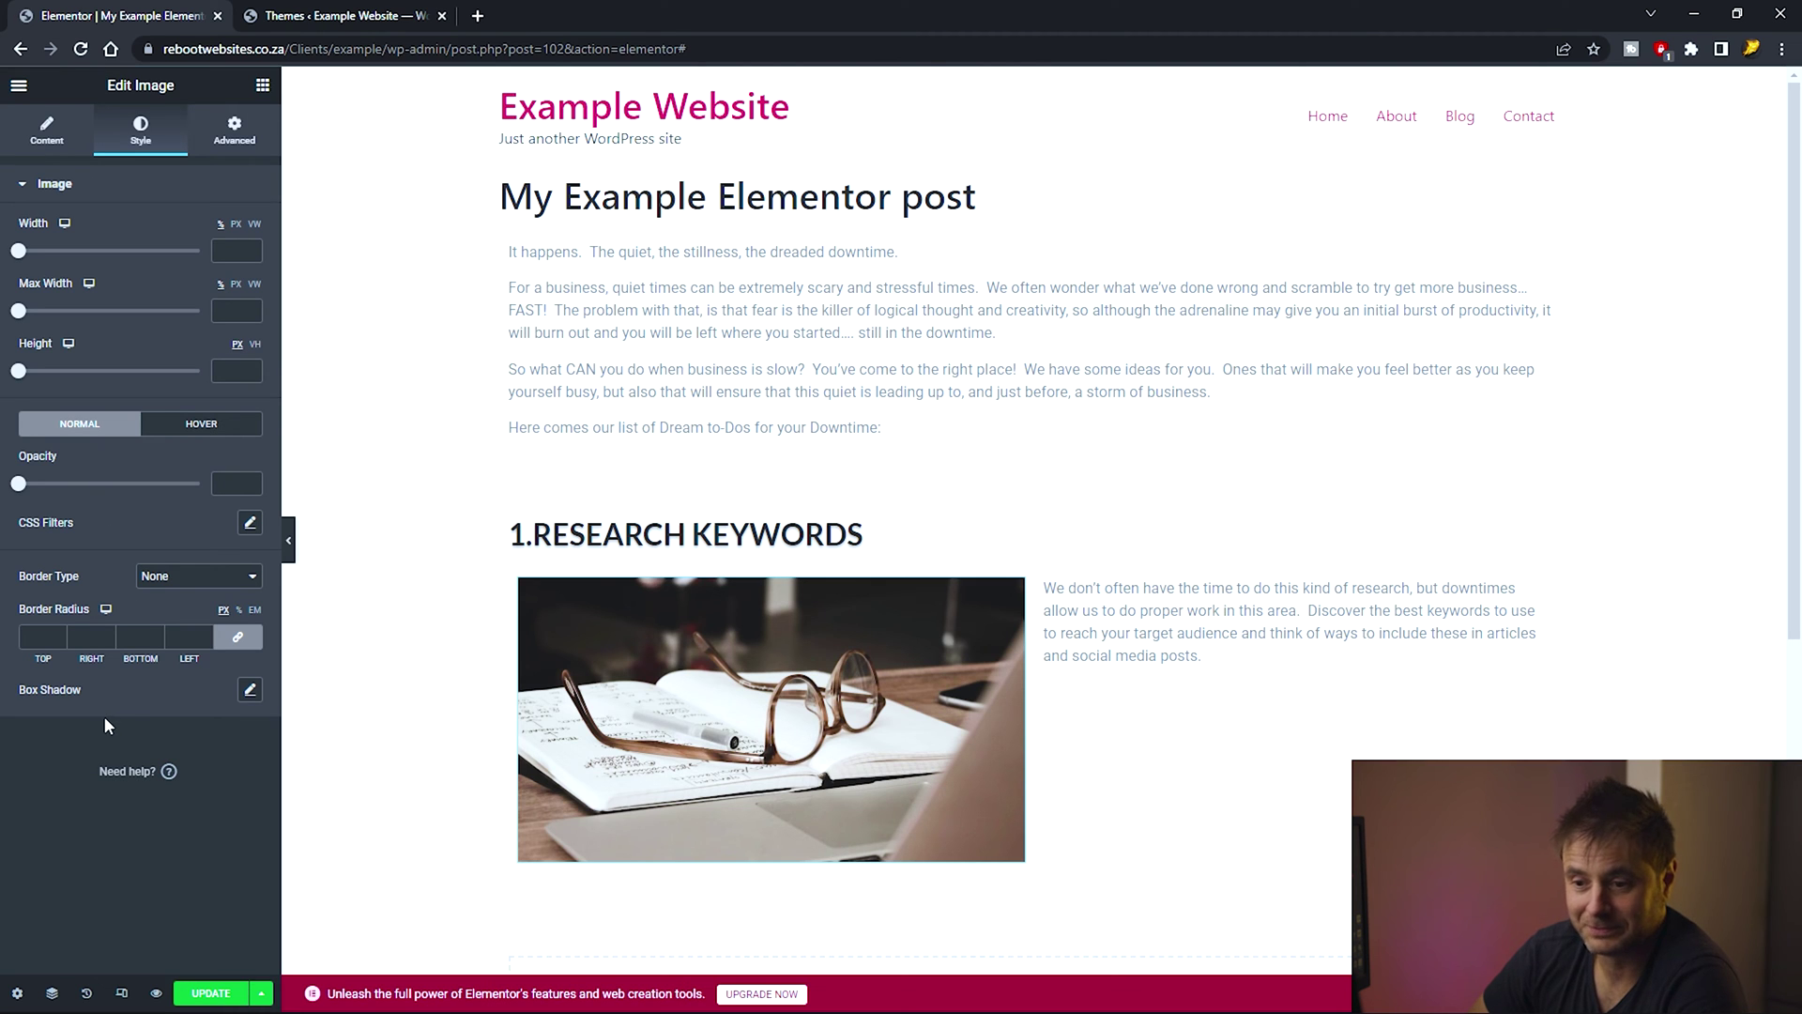
click(236, 640)
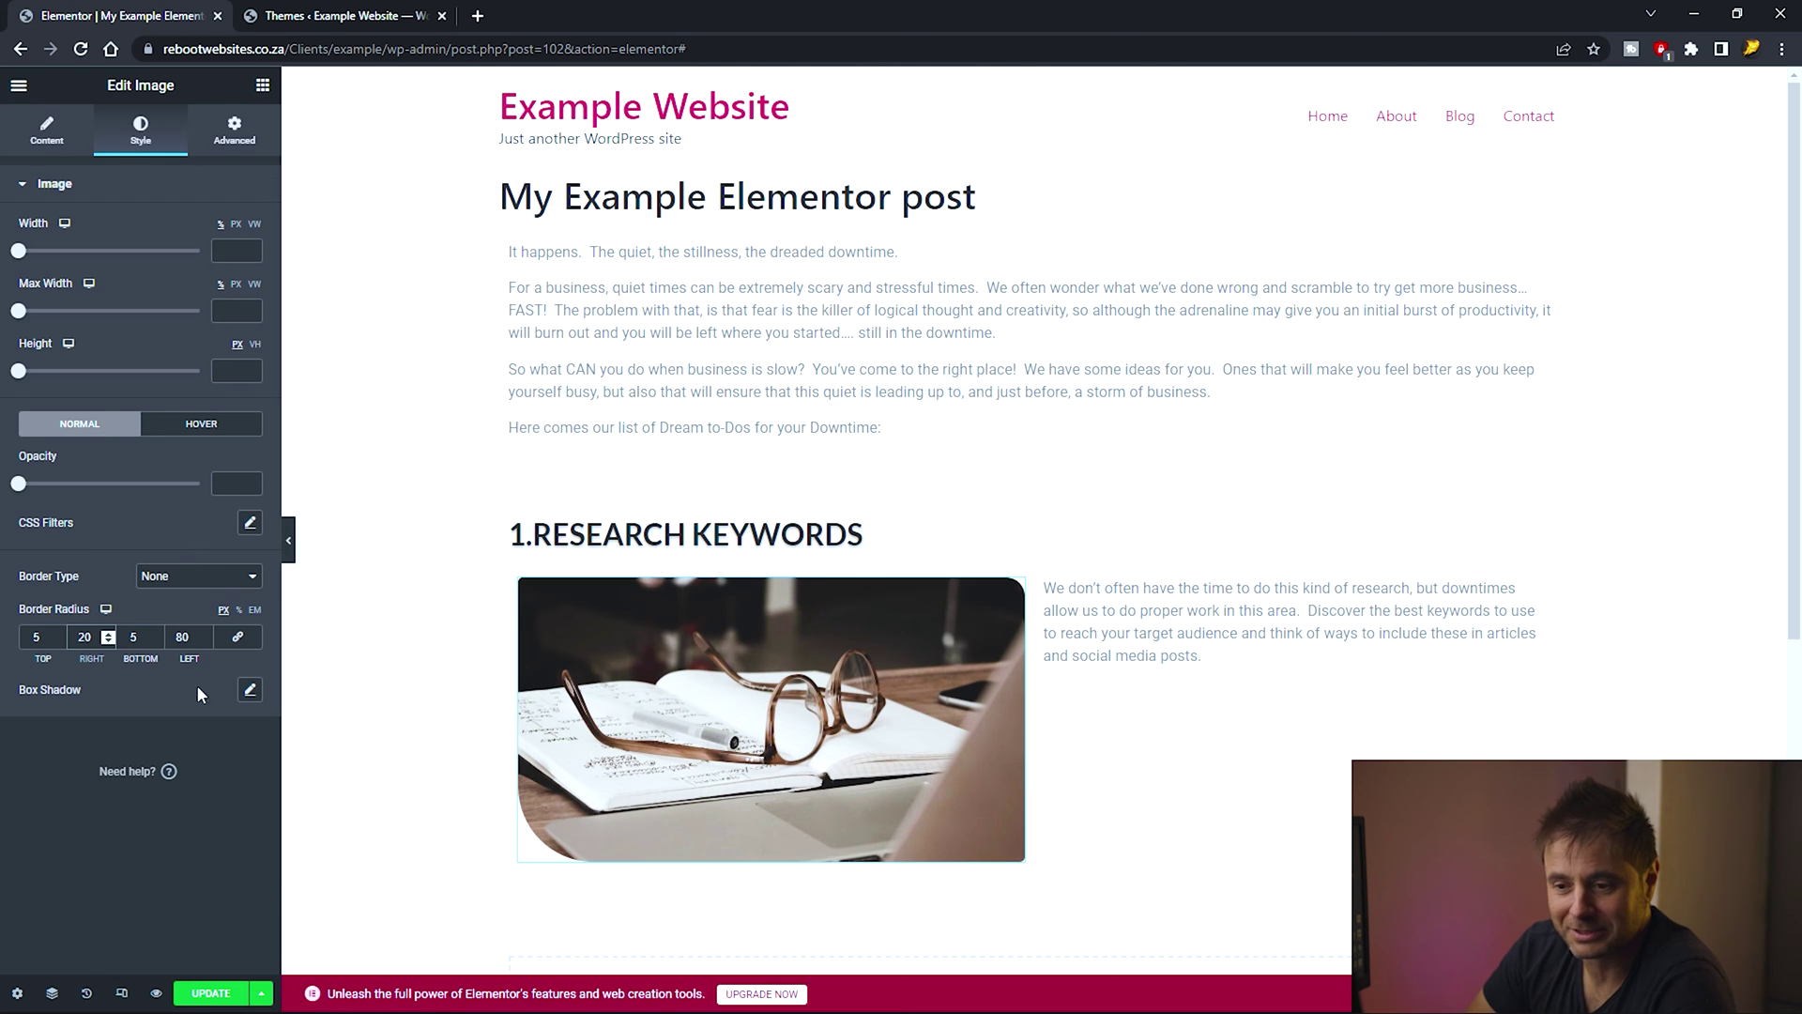
click(249, 690)
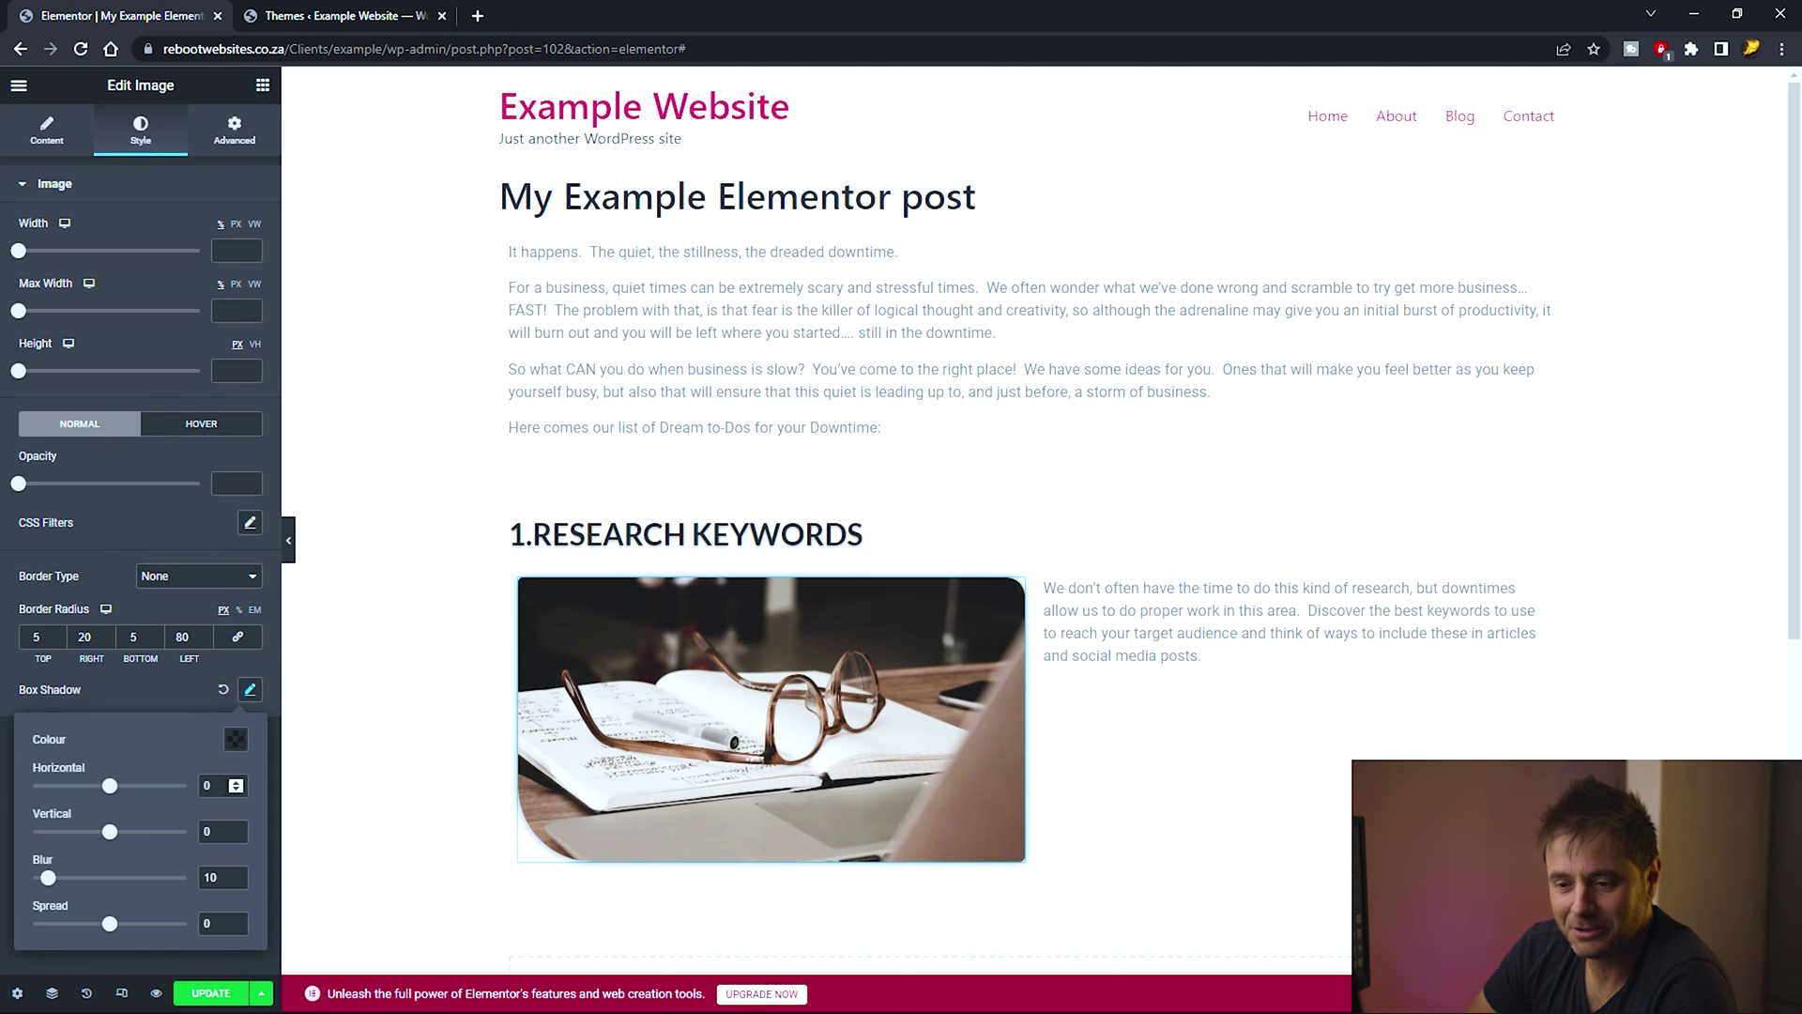
click(237, 883)
click(236, 883)
click(237, 883)
Raise the image shadow spread to 12, reset it to 0, and check the shadow colour.
click(235, 920)
click(235, 920)
click(235, 920)
click(235, 920)
click(234, 920)
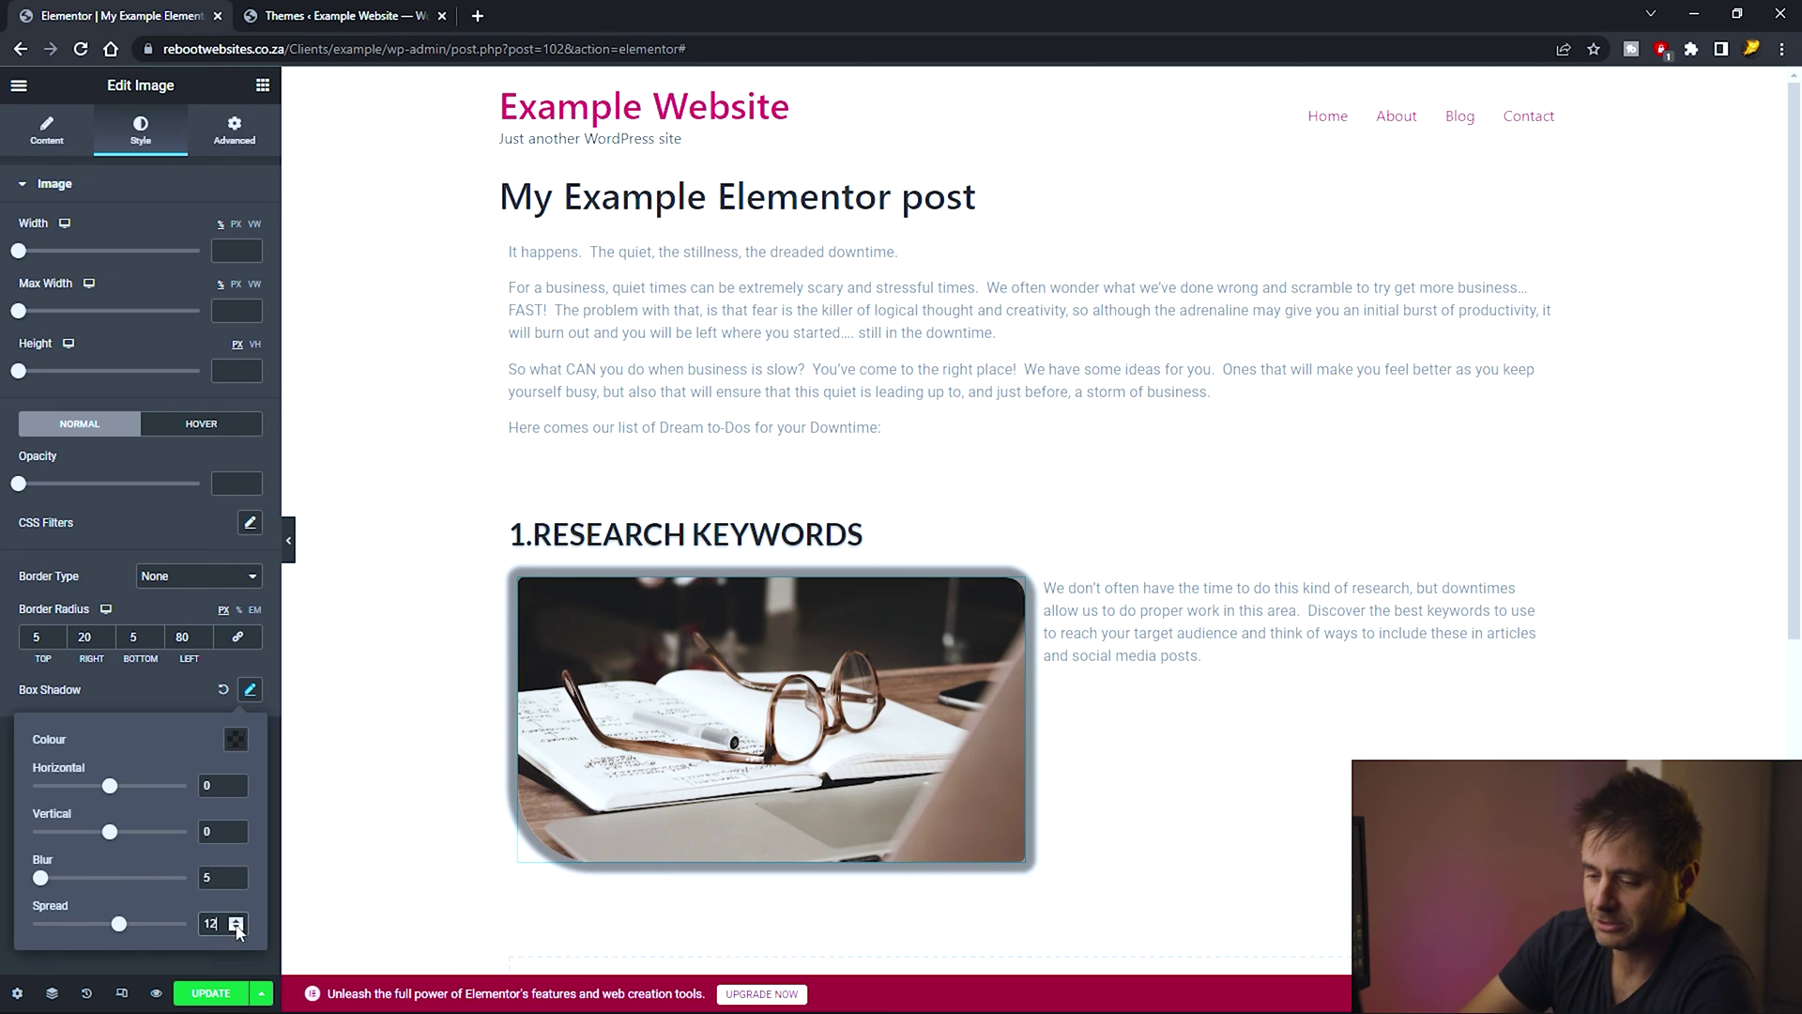
key(BackSpace)
key(BackSpace)
text(0)
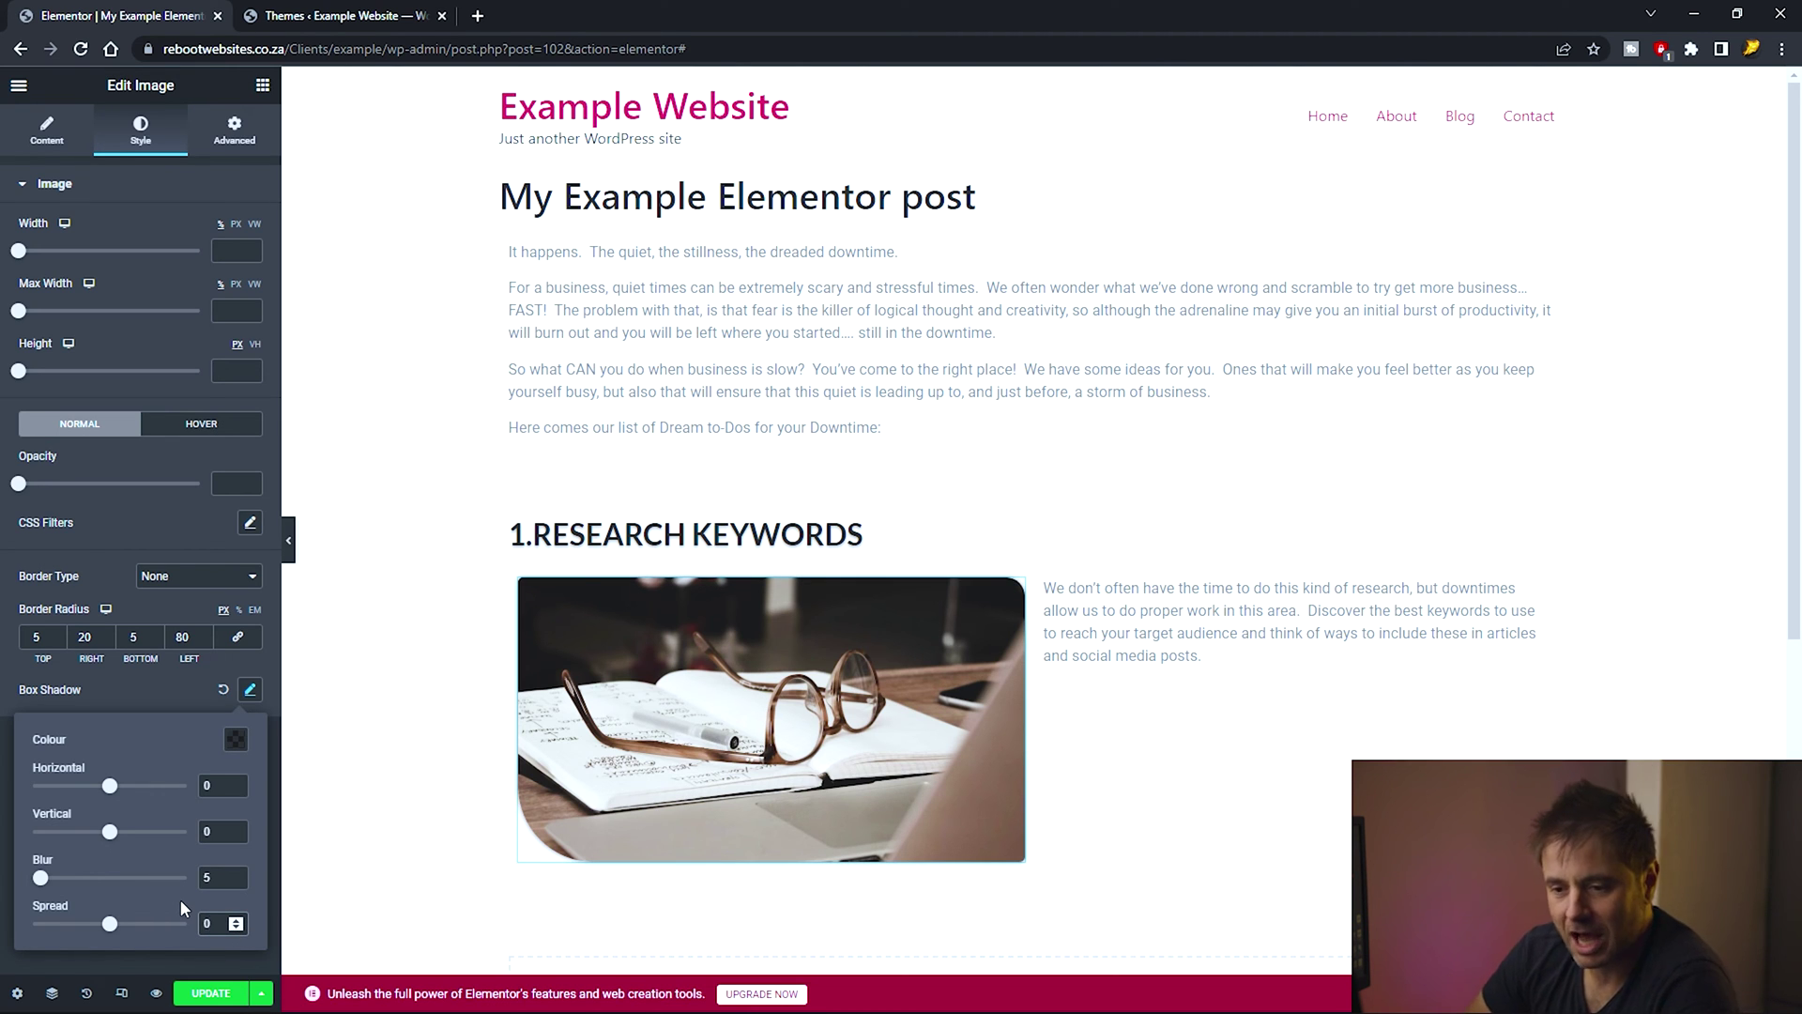
click(235, 744)
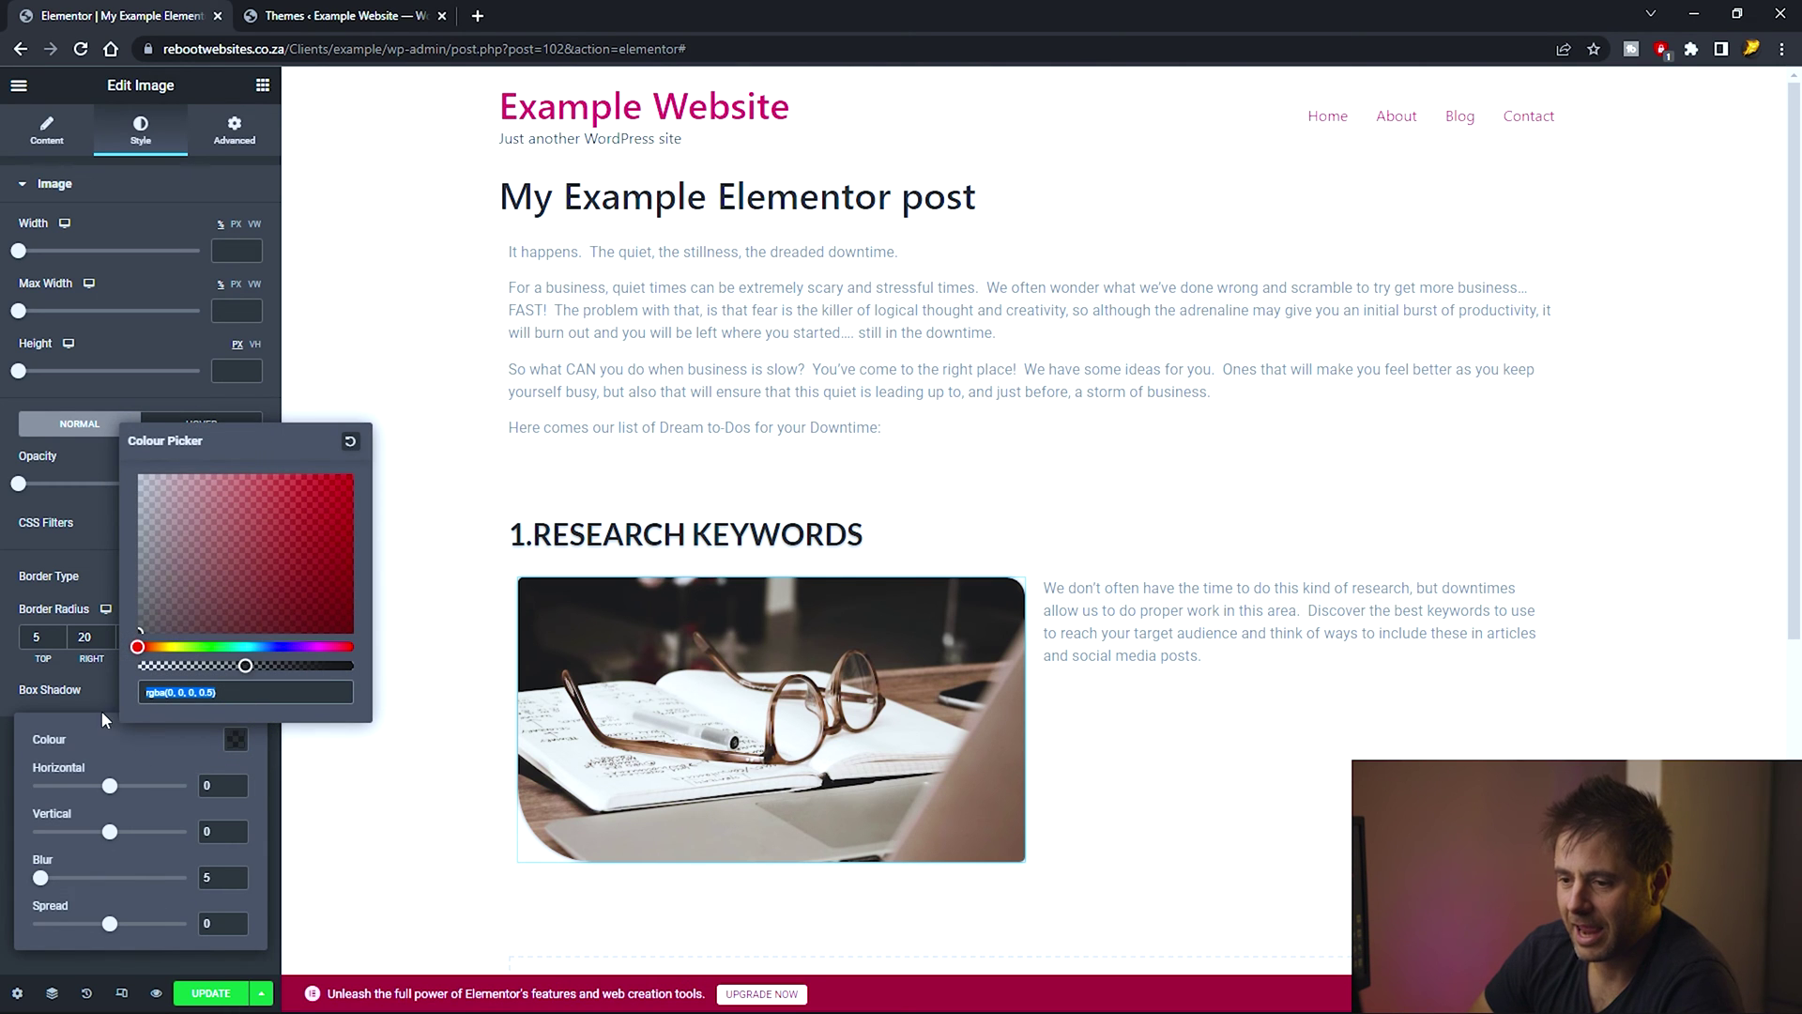
click(101, 712)
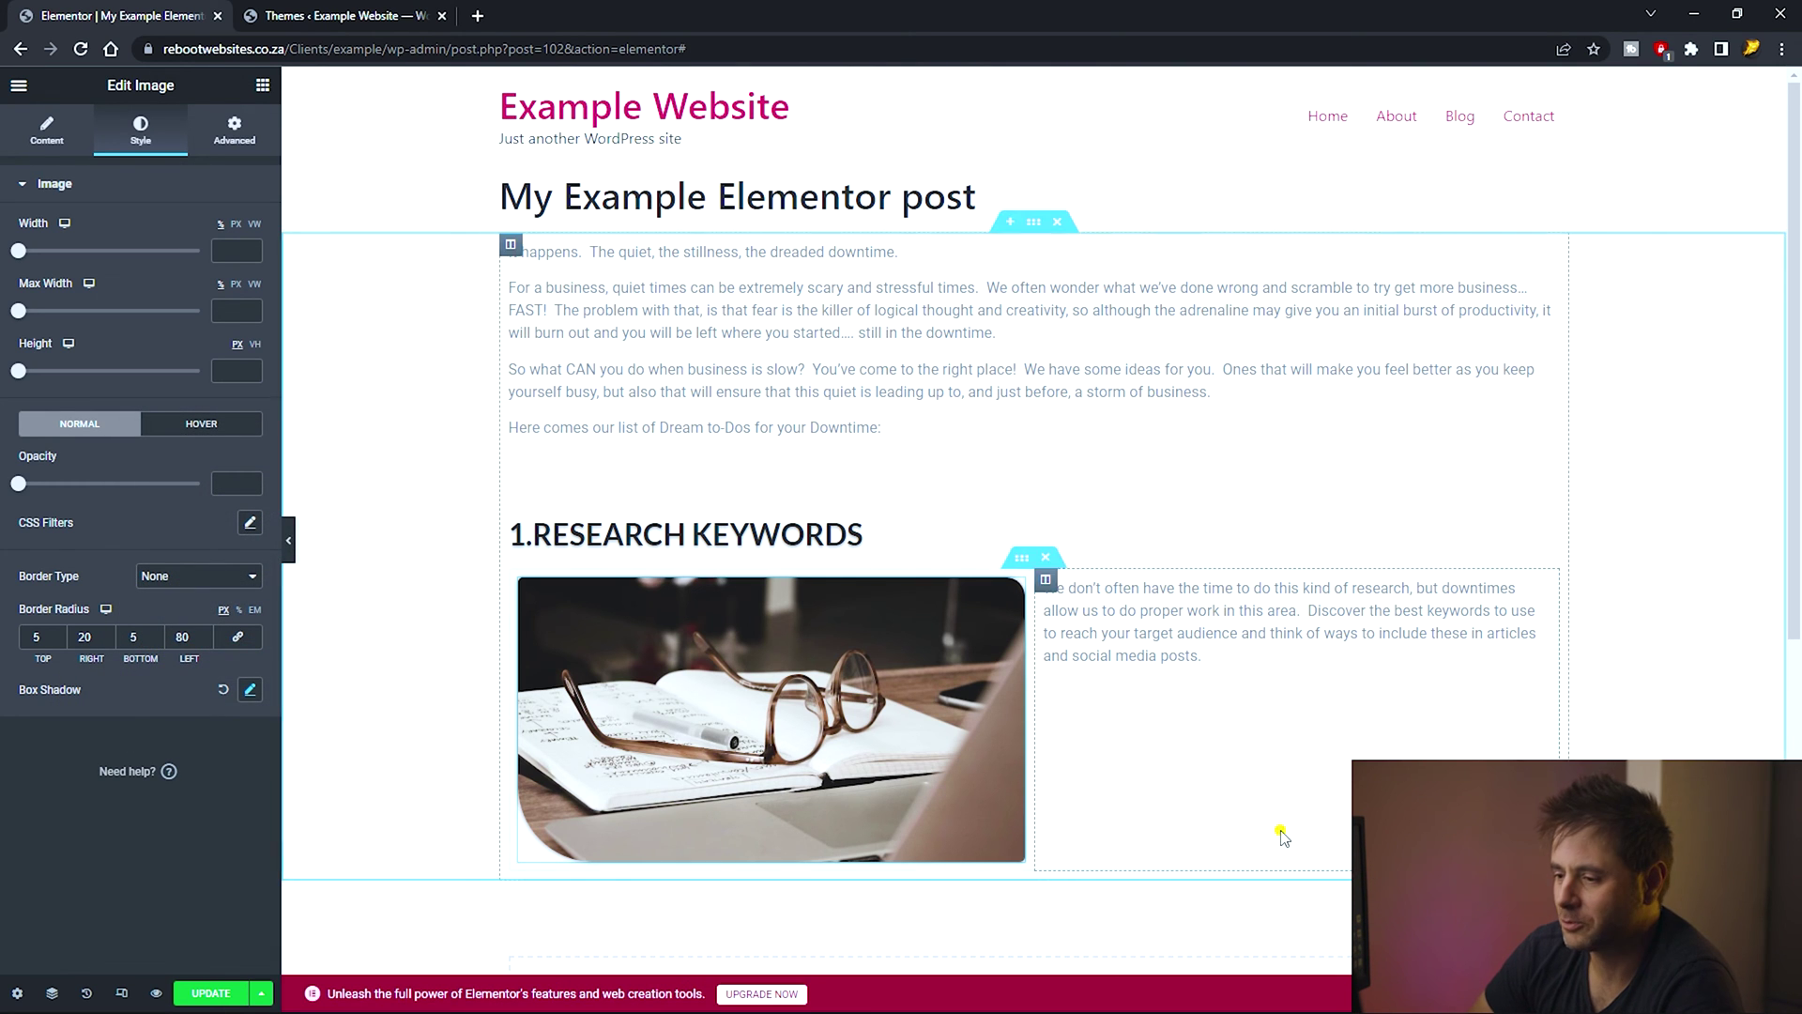
click(1230, 629)
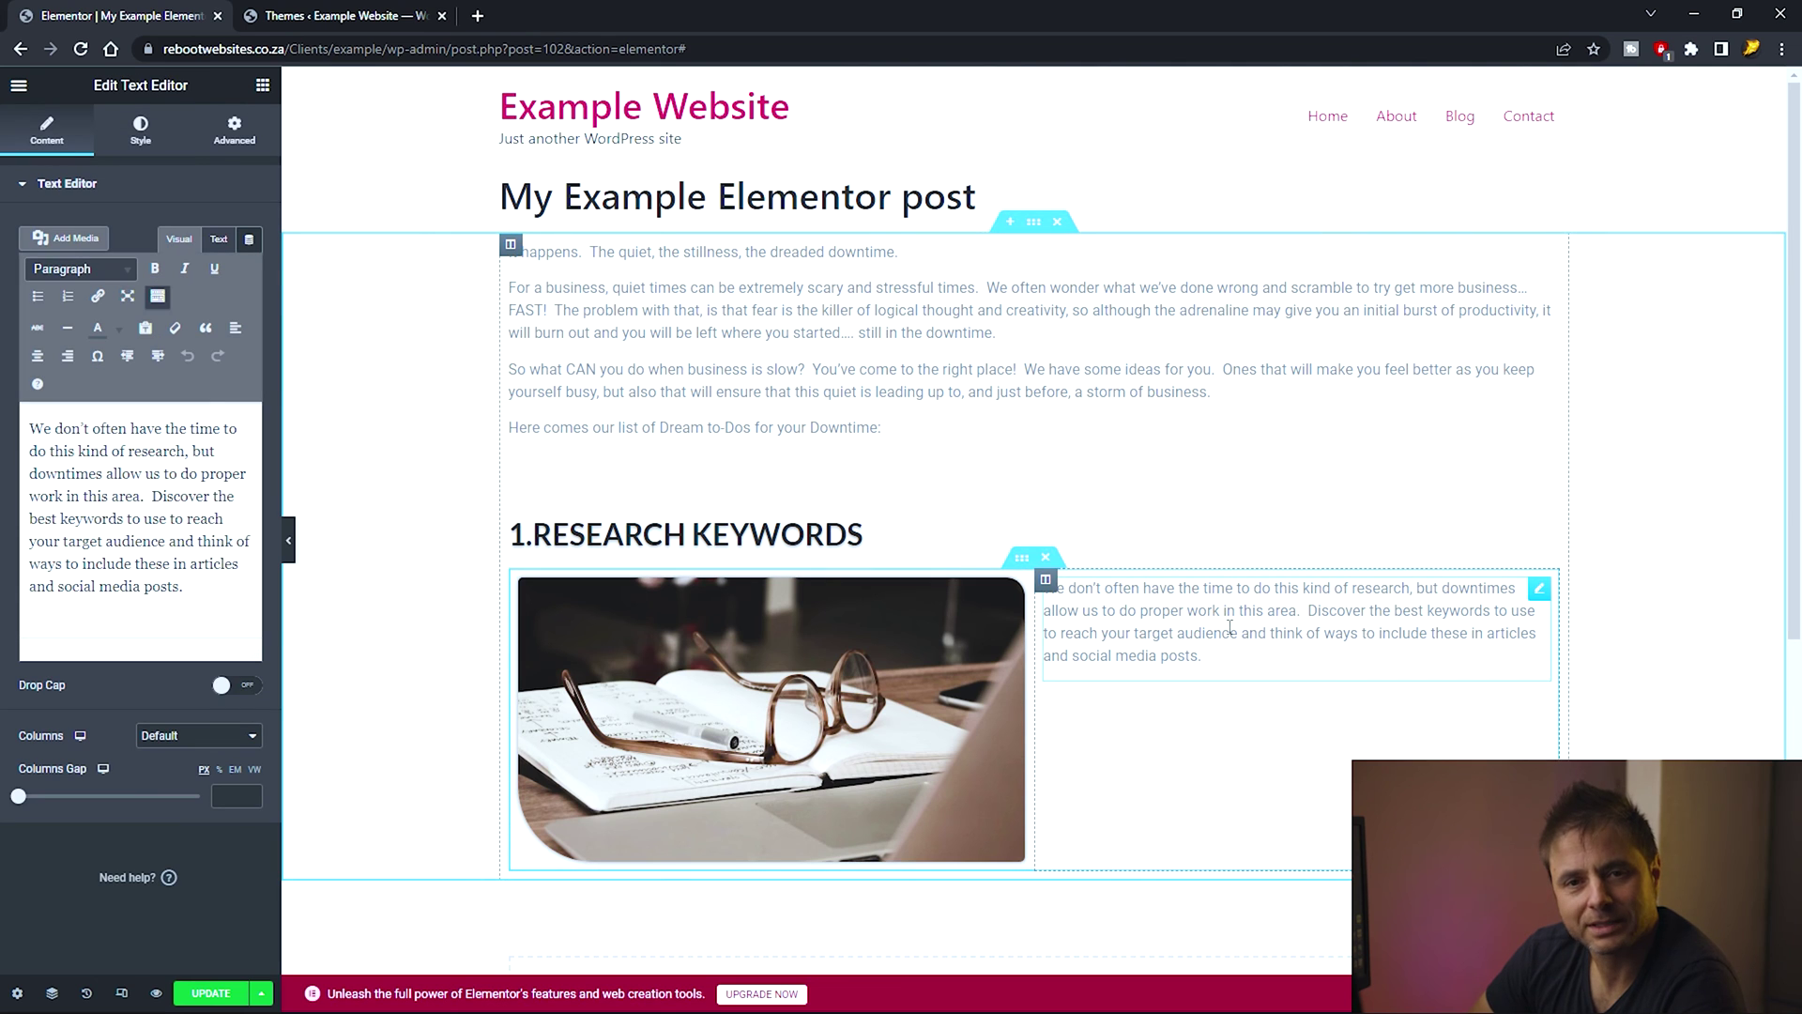
Set the inner section's vertical alignment to Middle, centring the paragraph beside the glasses photo.
click(1237, 654)
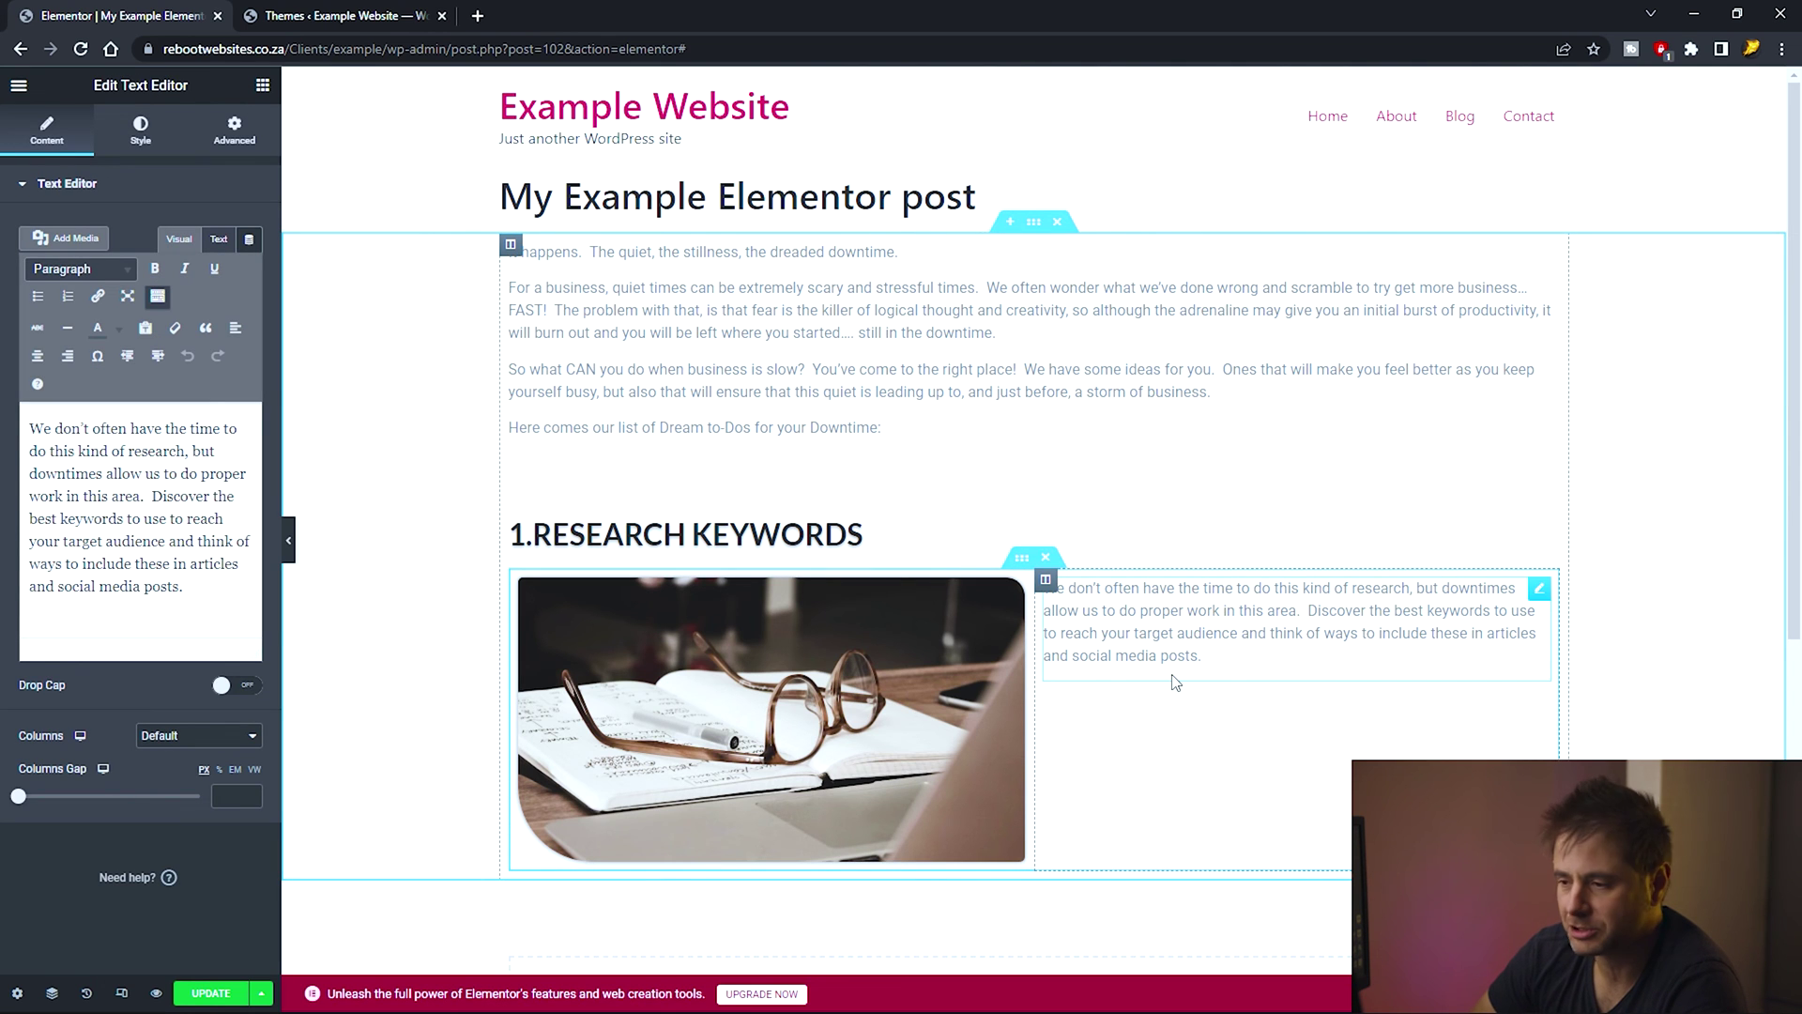
click(1021, 559)
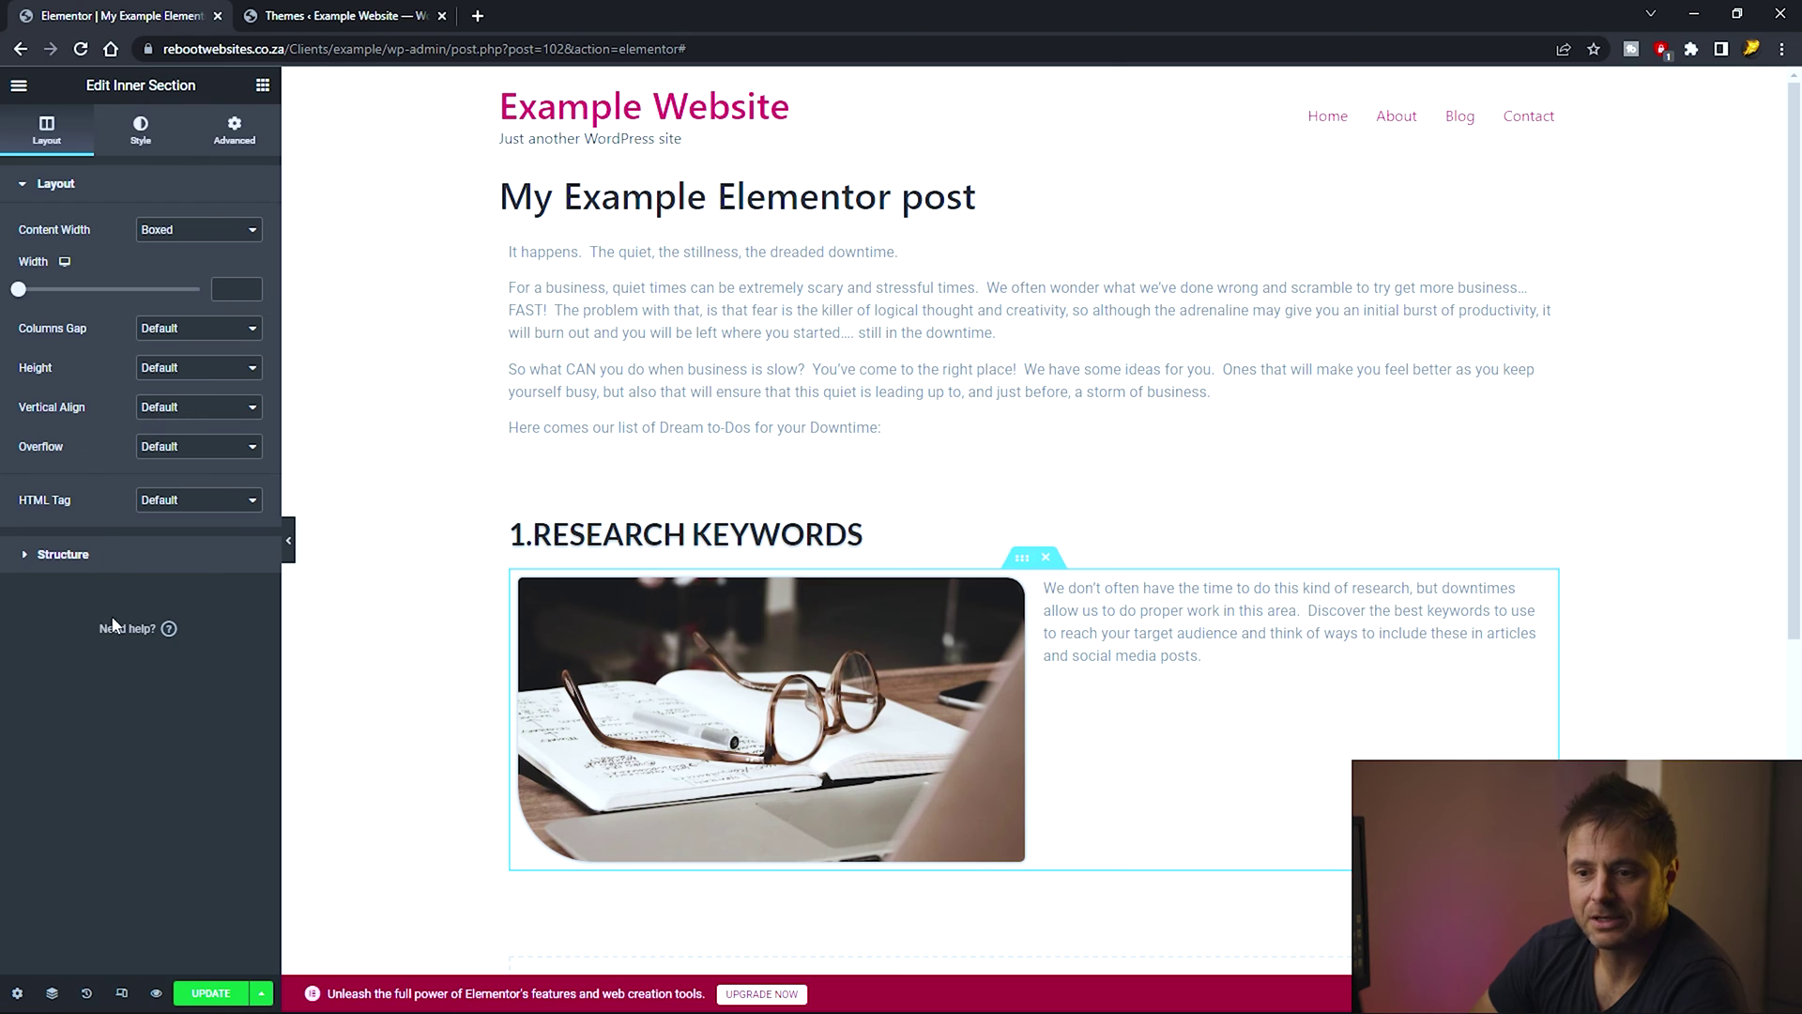
click(159, 410)
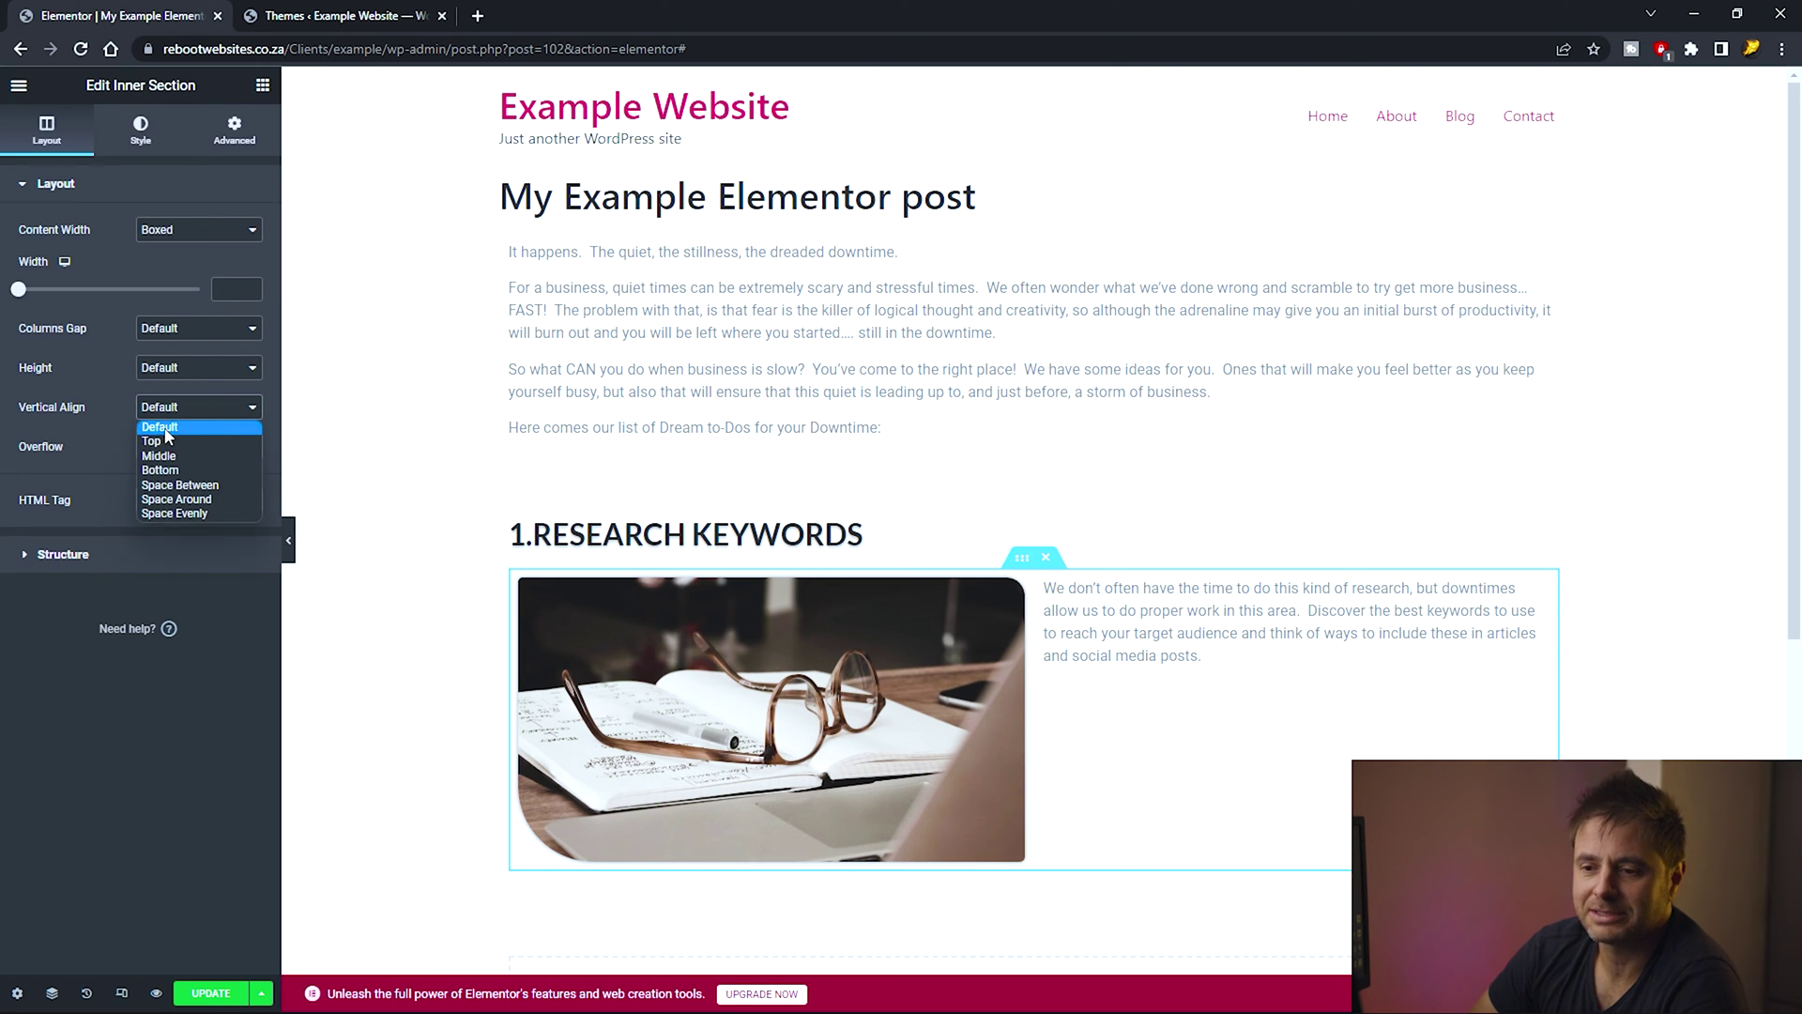
click(166, 461)
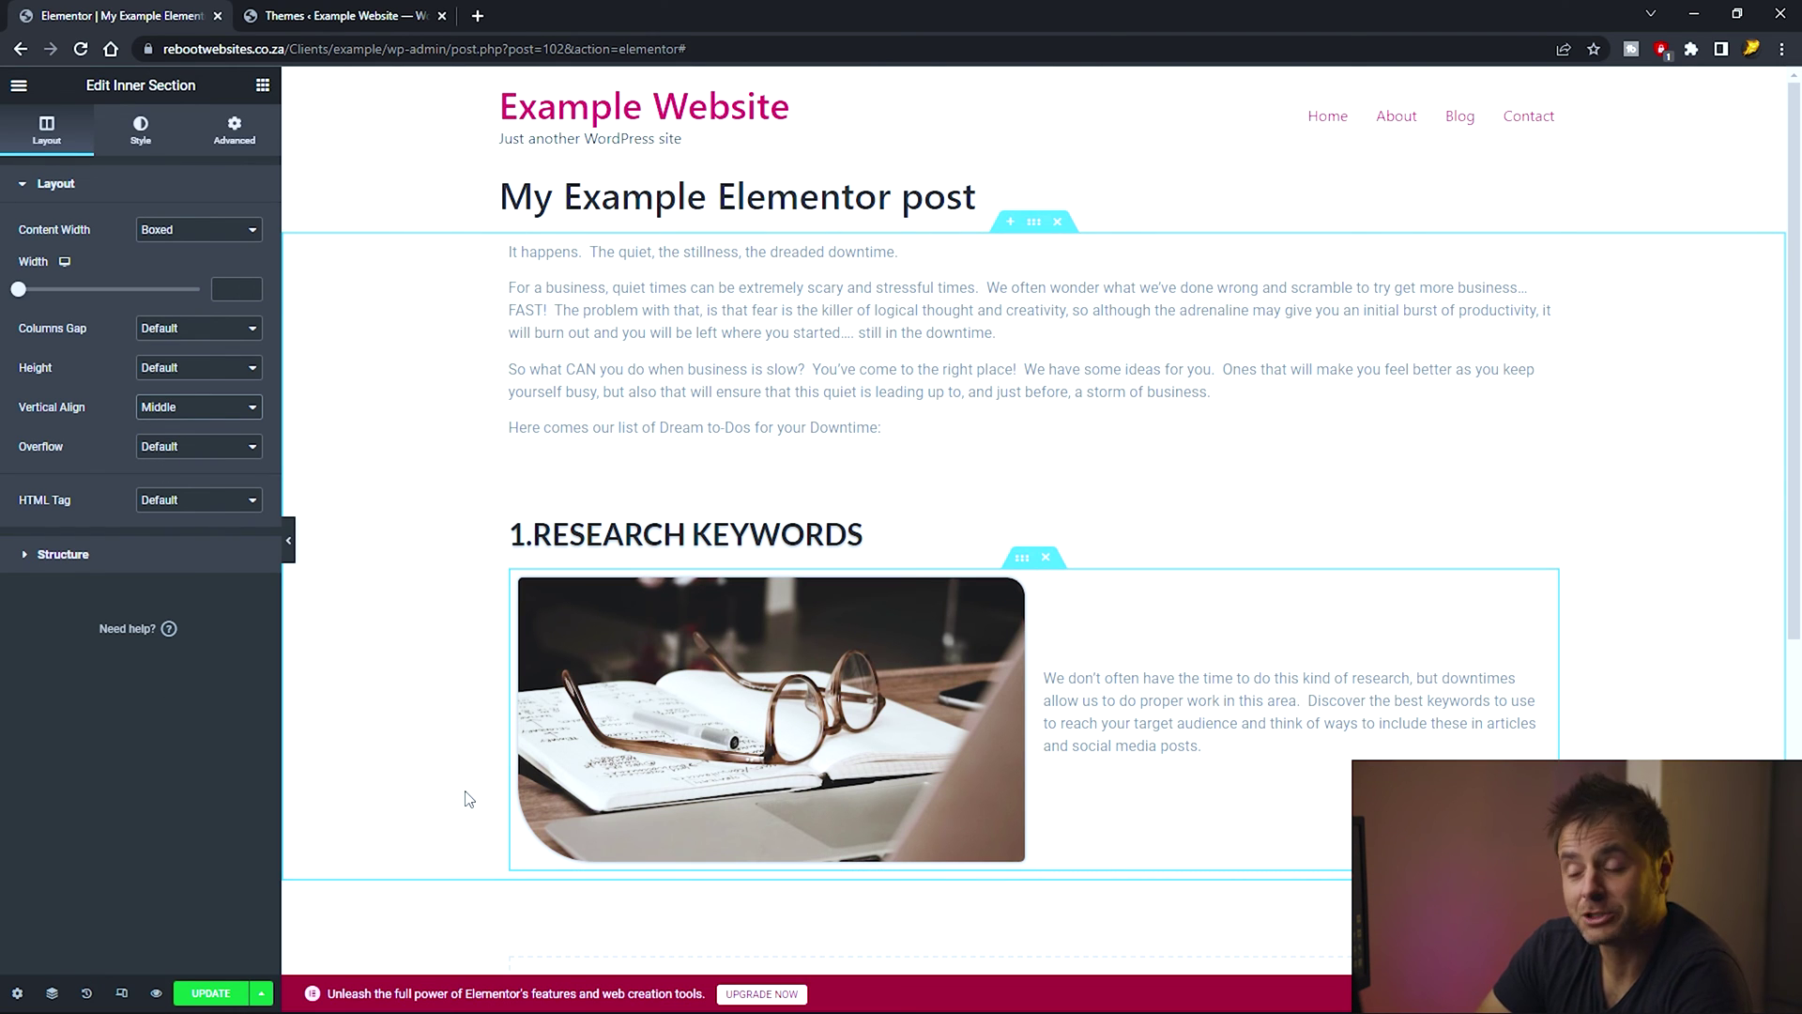
Add a Spacer below the glasses image-and-text row and set its space to 30 px.
click(495, 511)
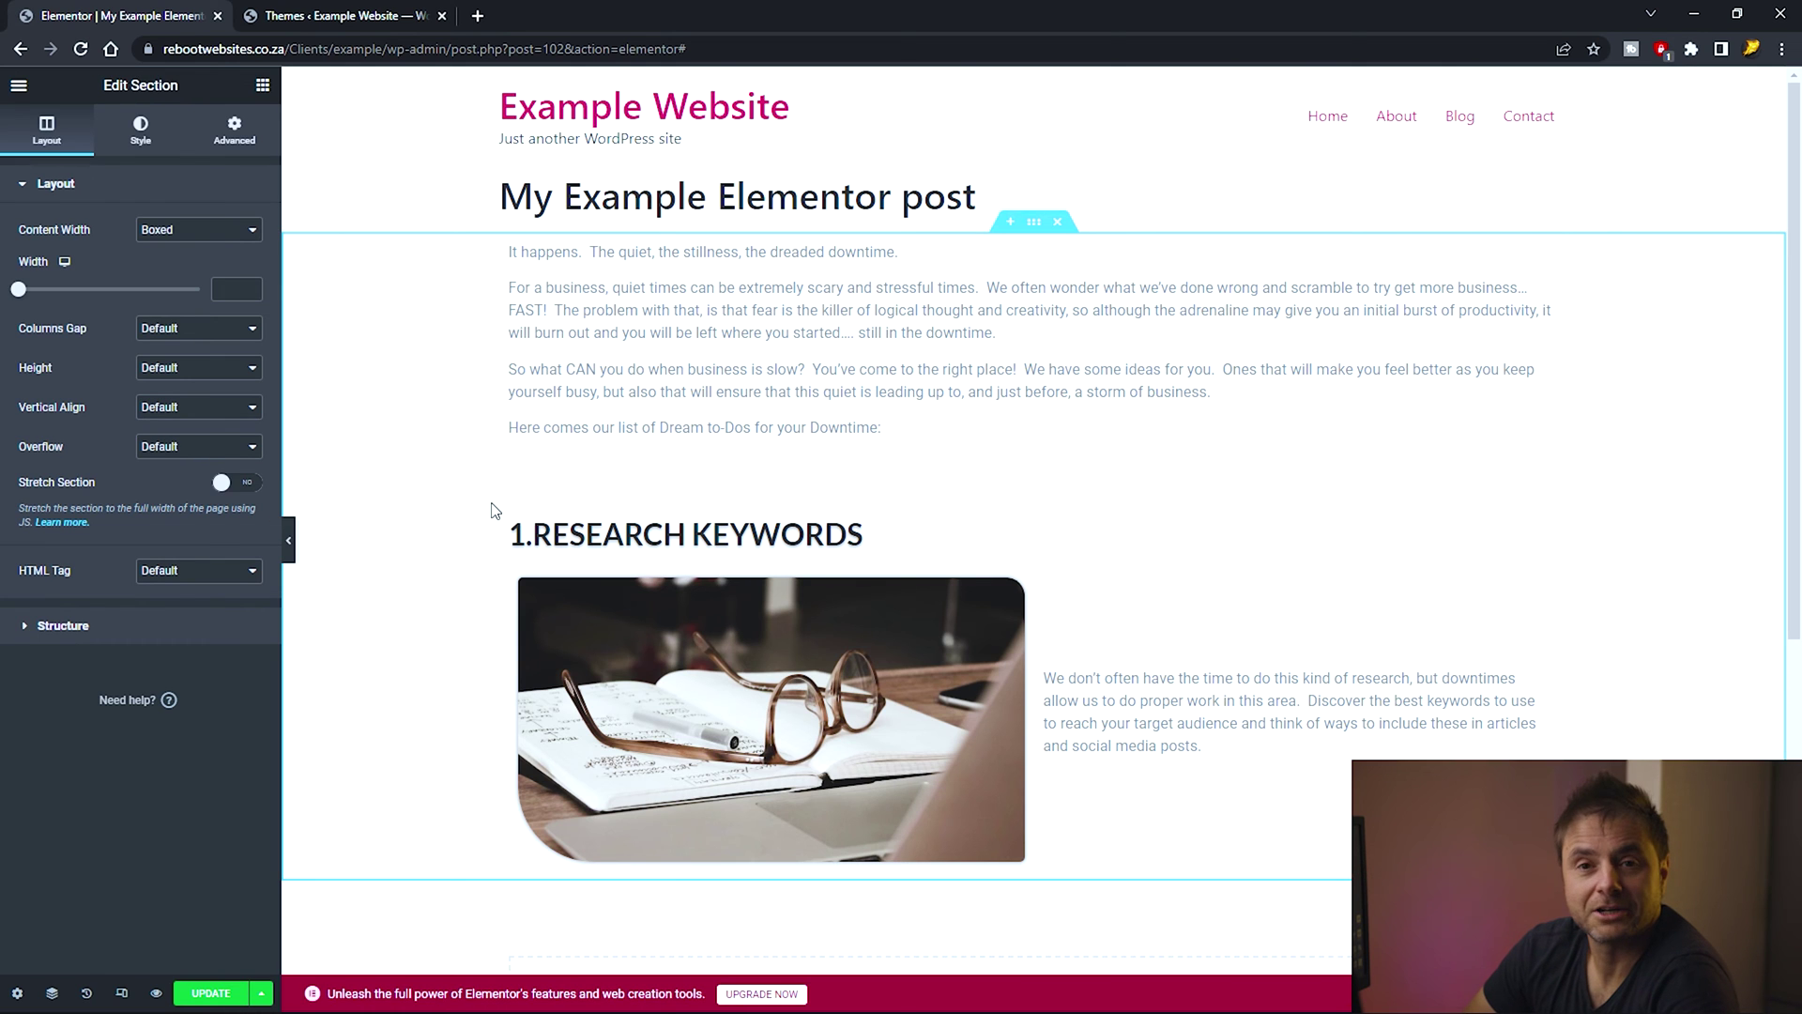
click(263, 84)
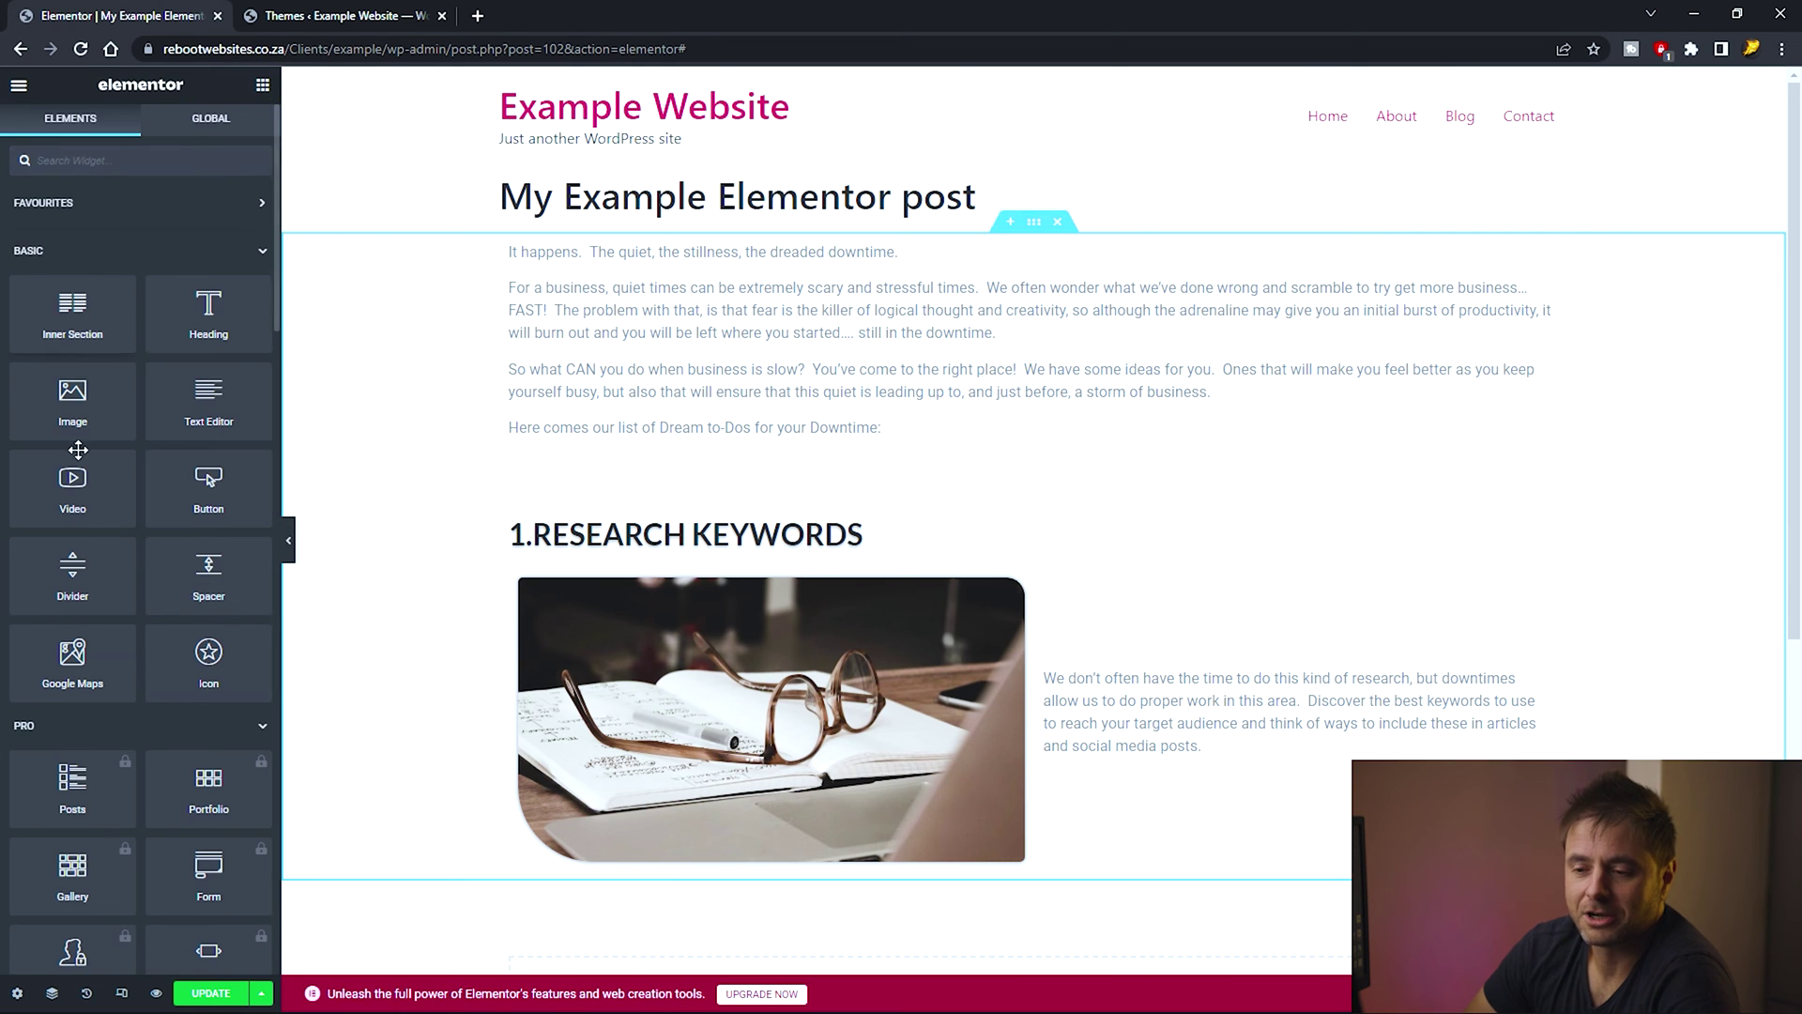
drag(203, 570, 877, 775)
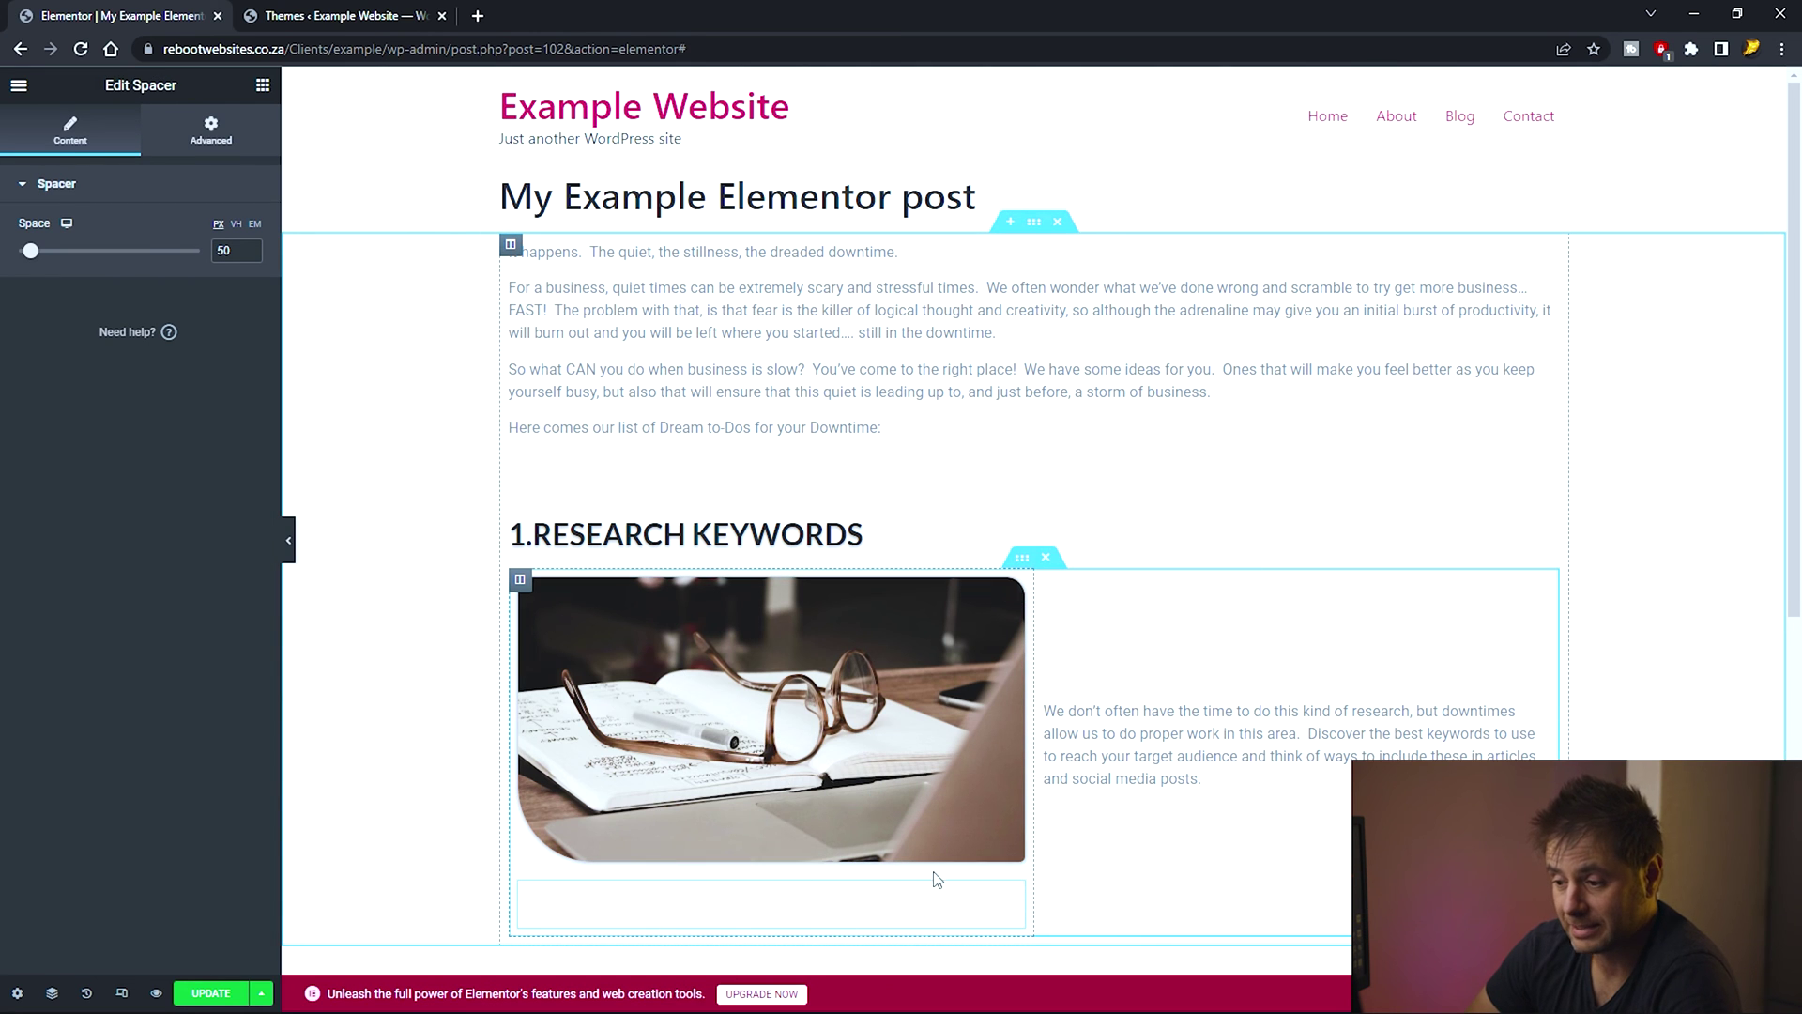
drag(1013, 887, 1052, 914)
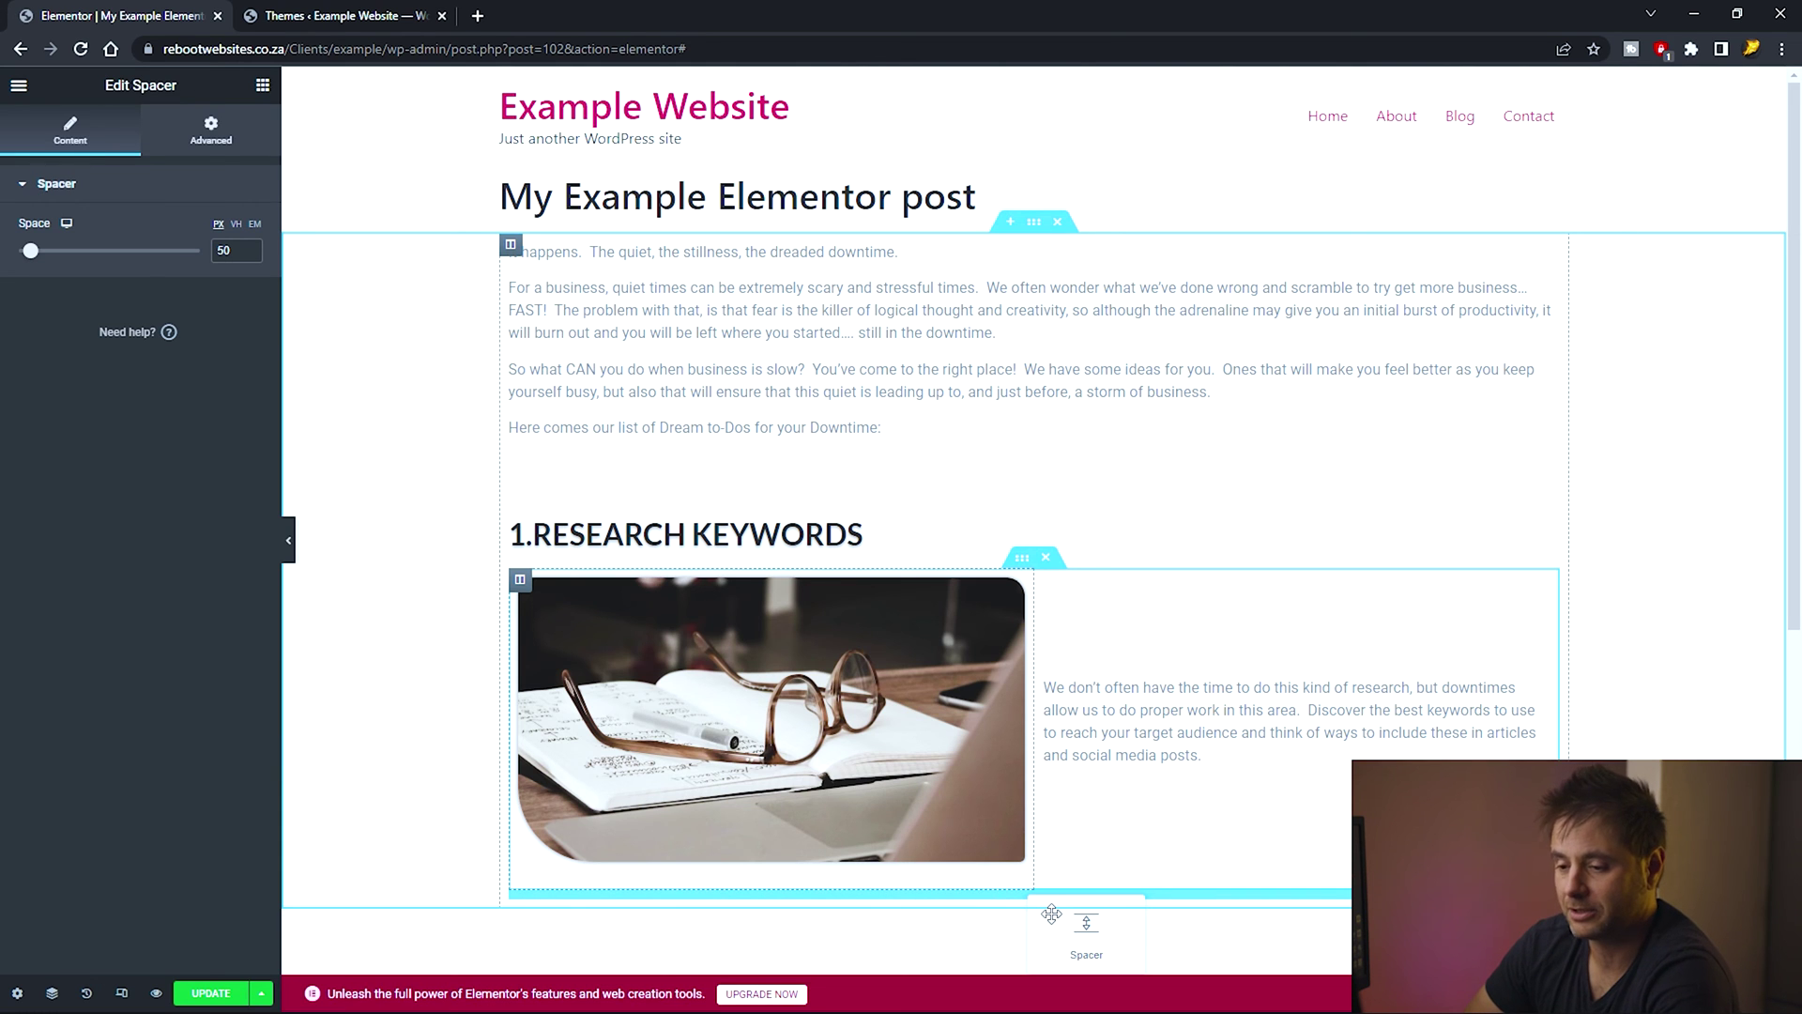
drag(1052, 914, 1052, 913)
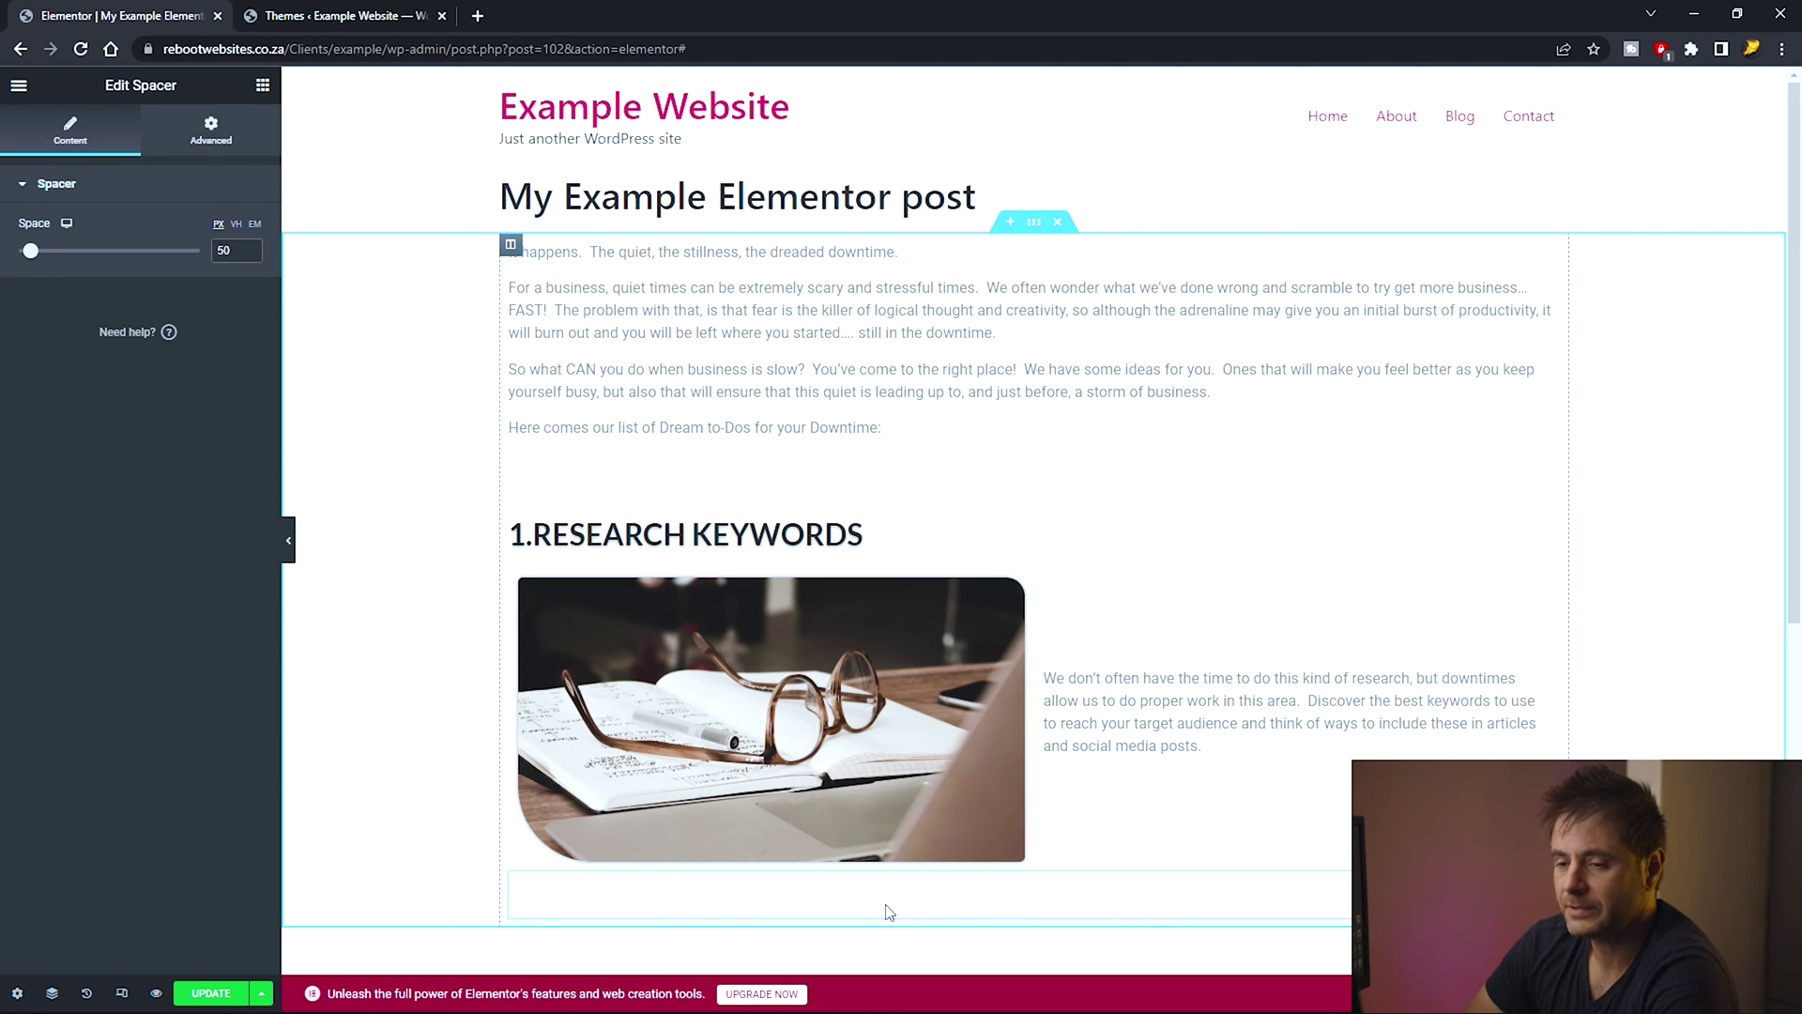
double_click(226, 250)
text(30)
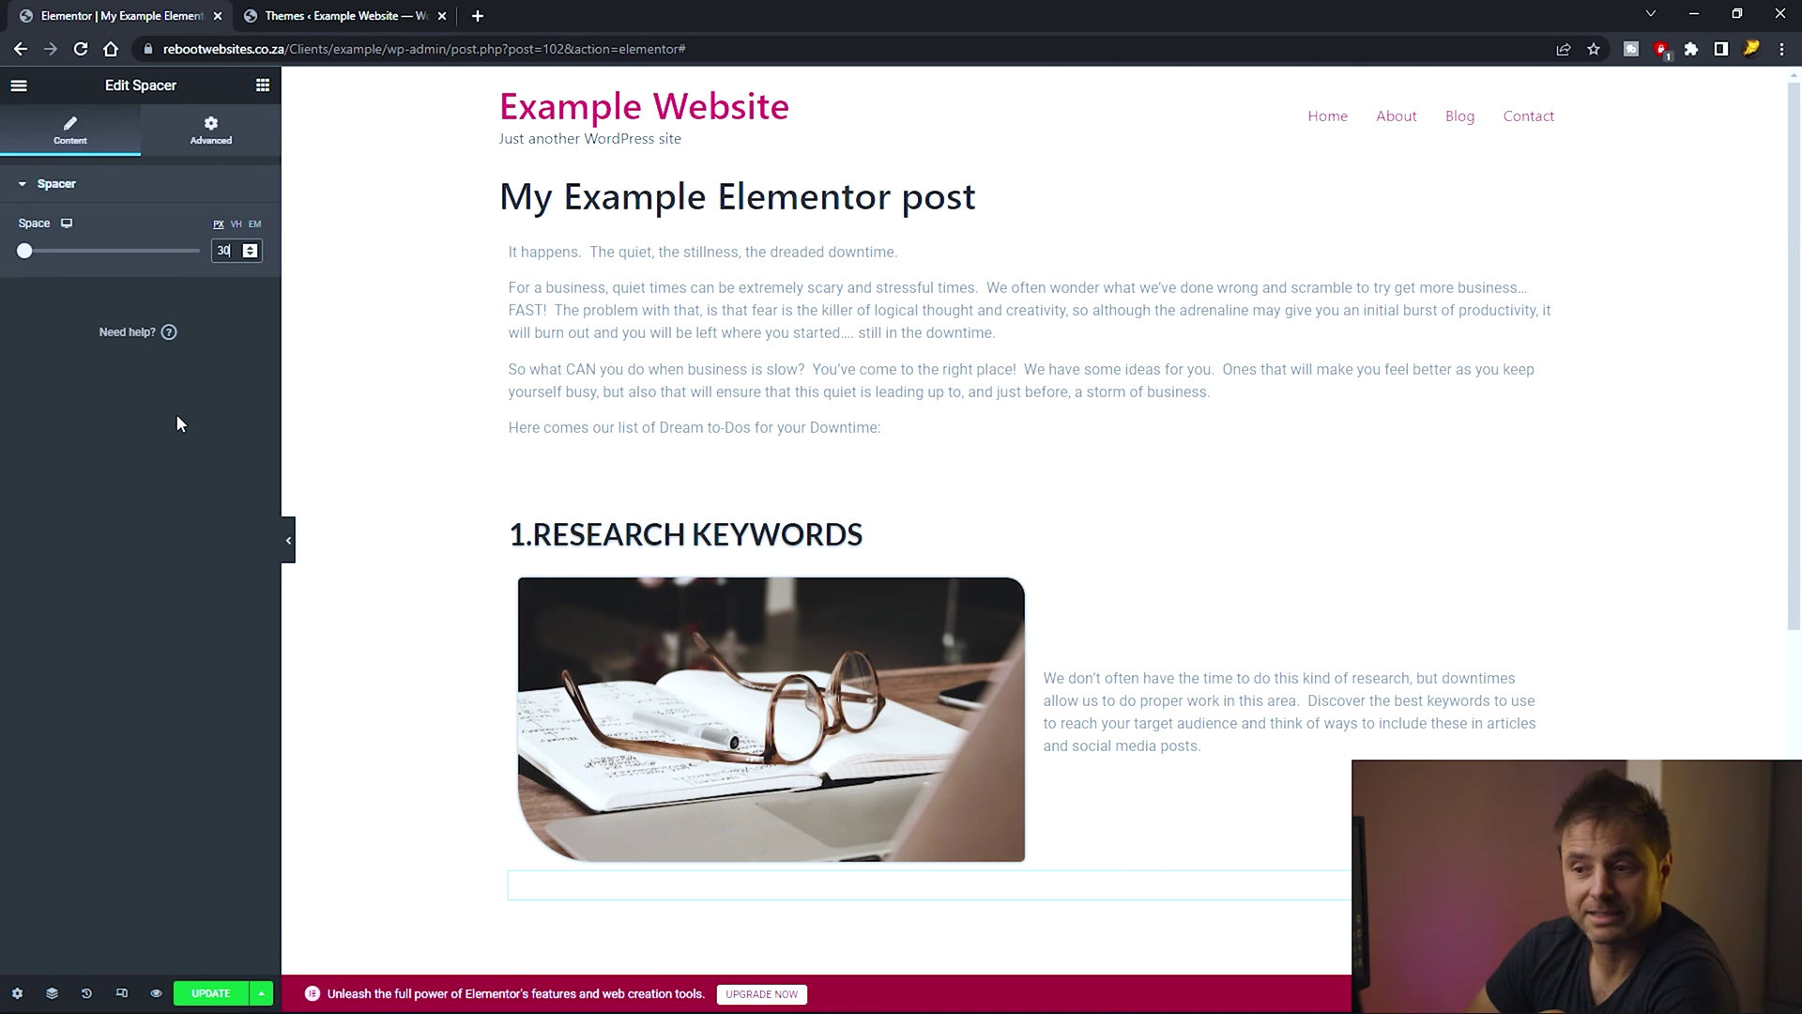
click(646, 496)
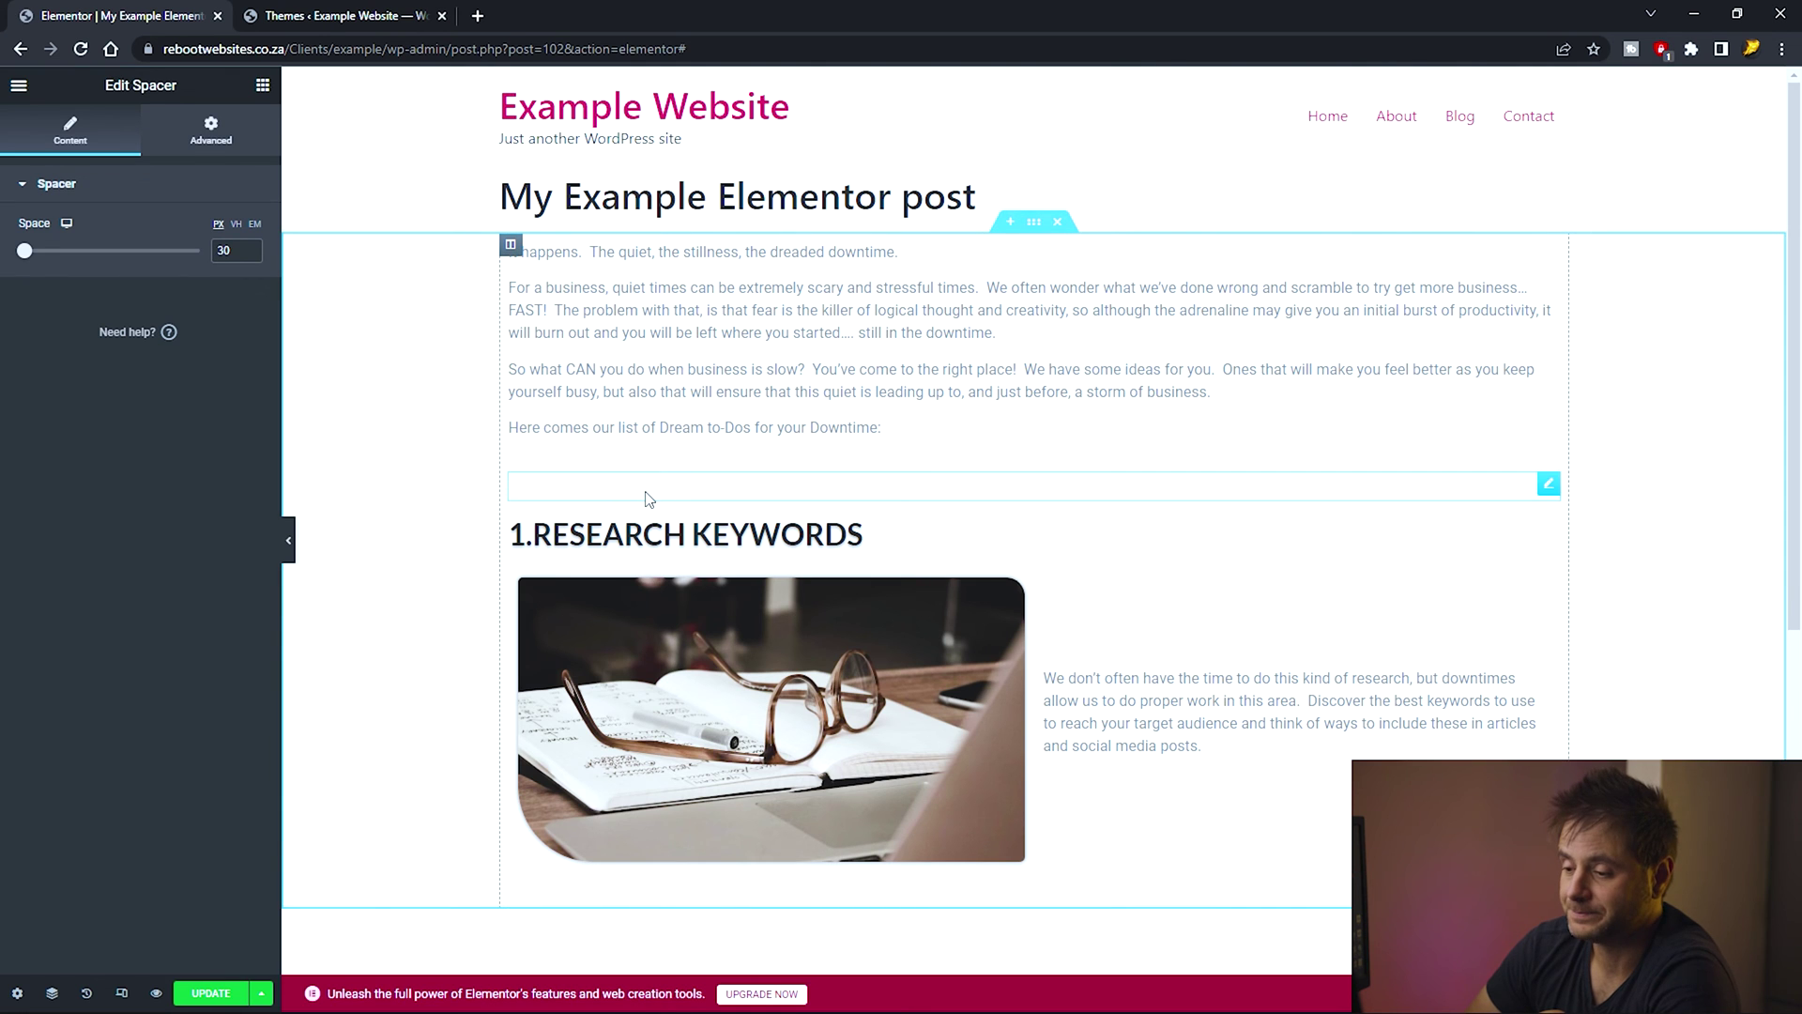
click(862, 534)
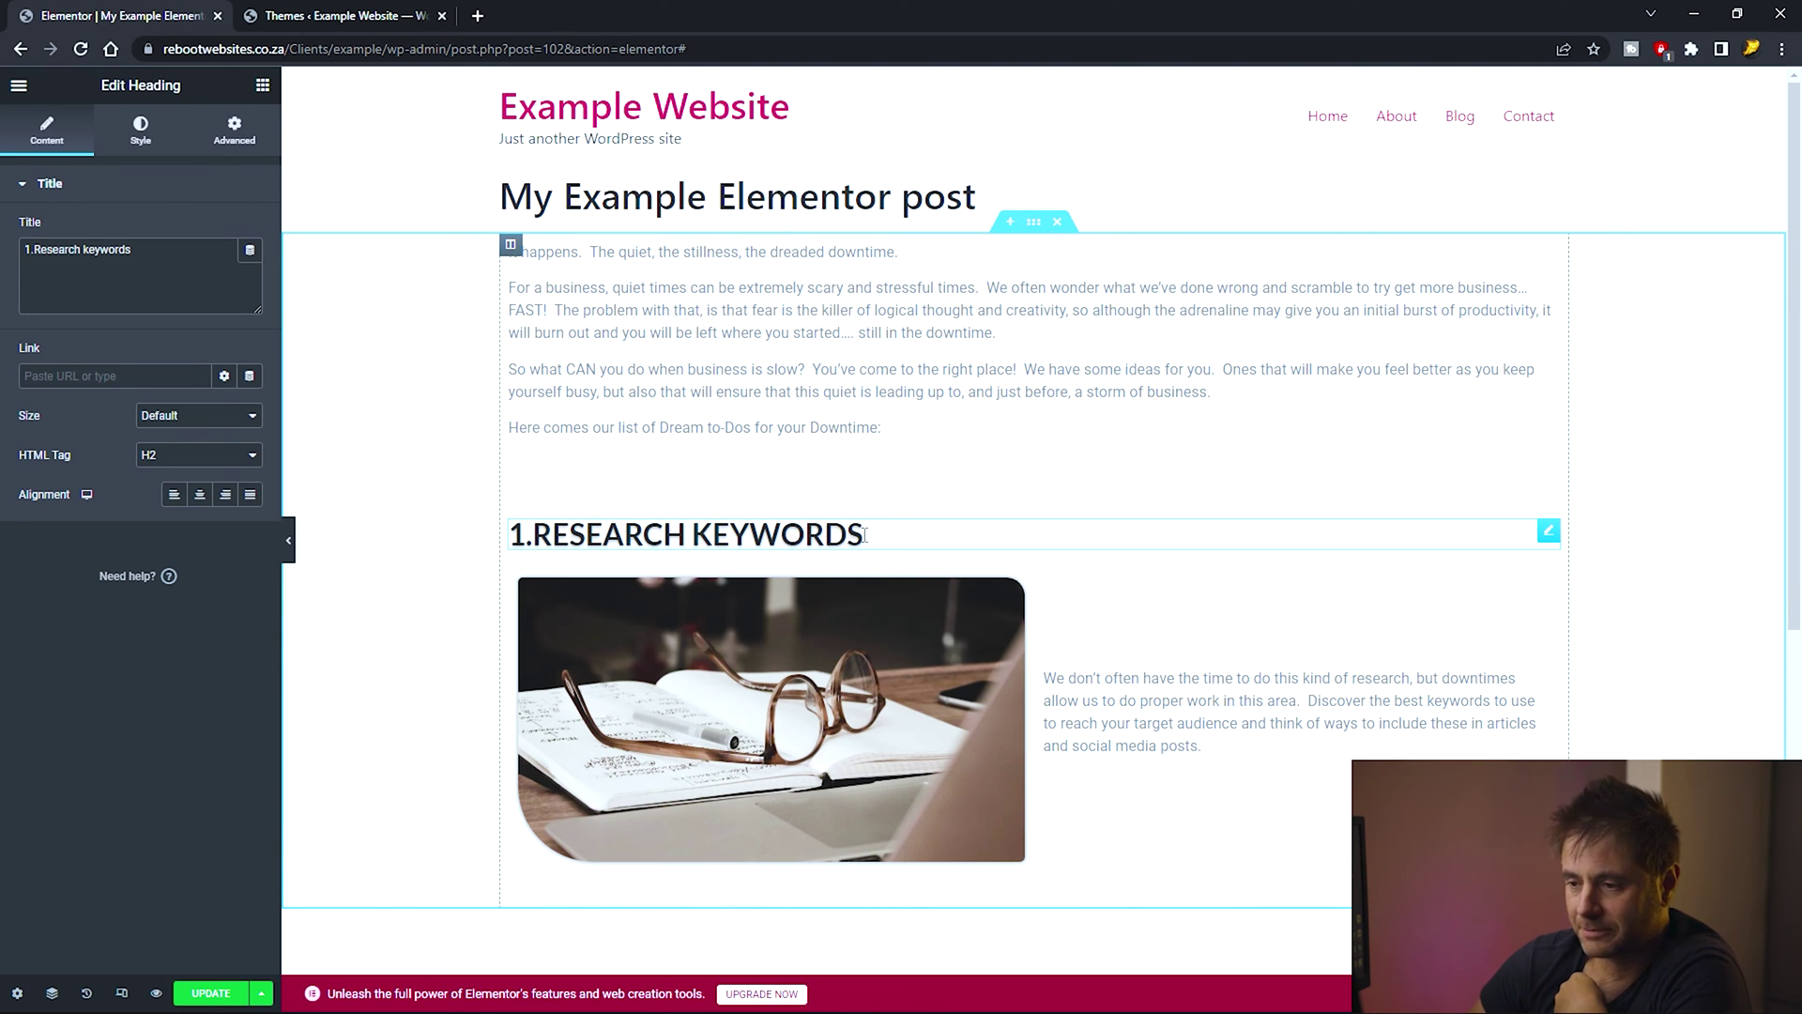
Duplicate the 1.RESEARCH KEYWORDS heading below the spacer and retitle it '2. Do market research'.
right_click(864, 536)
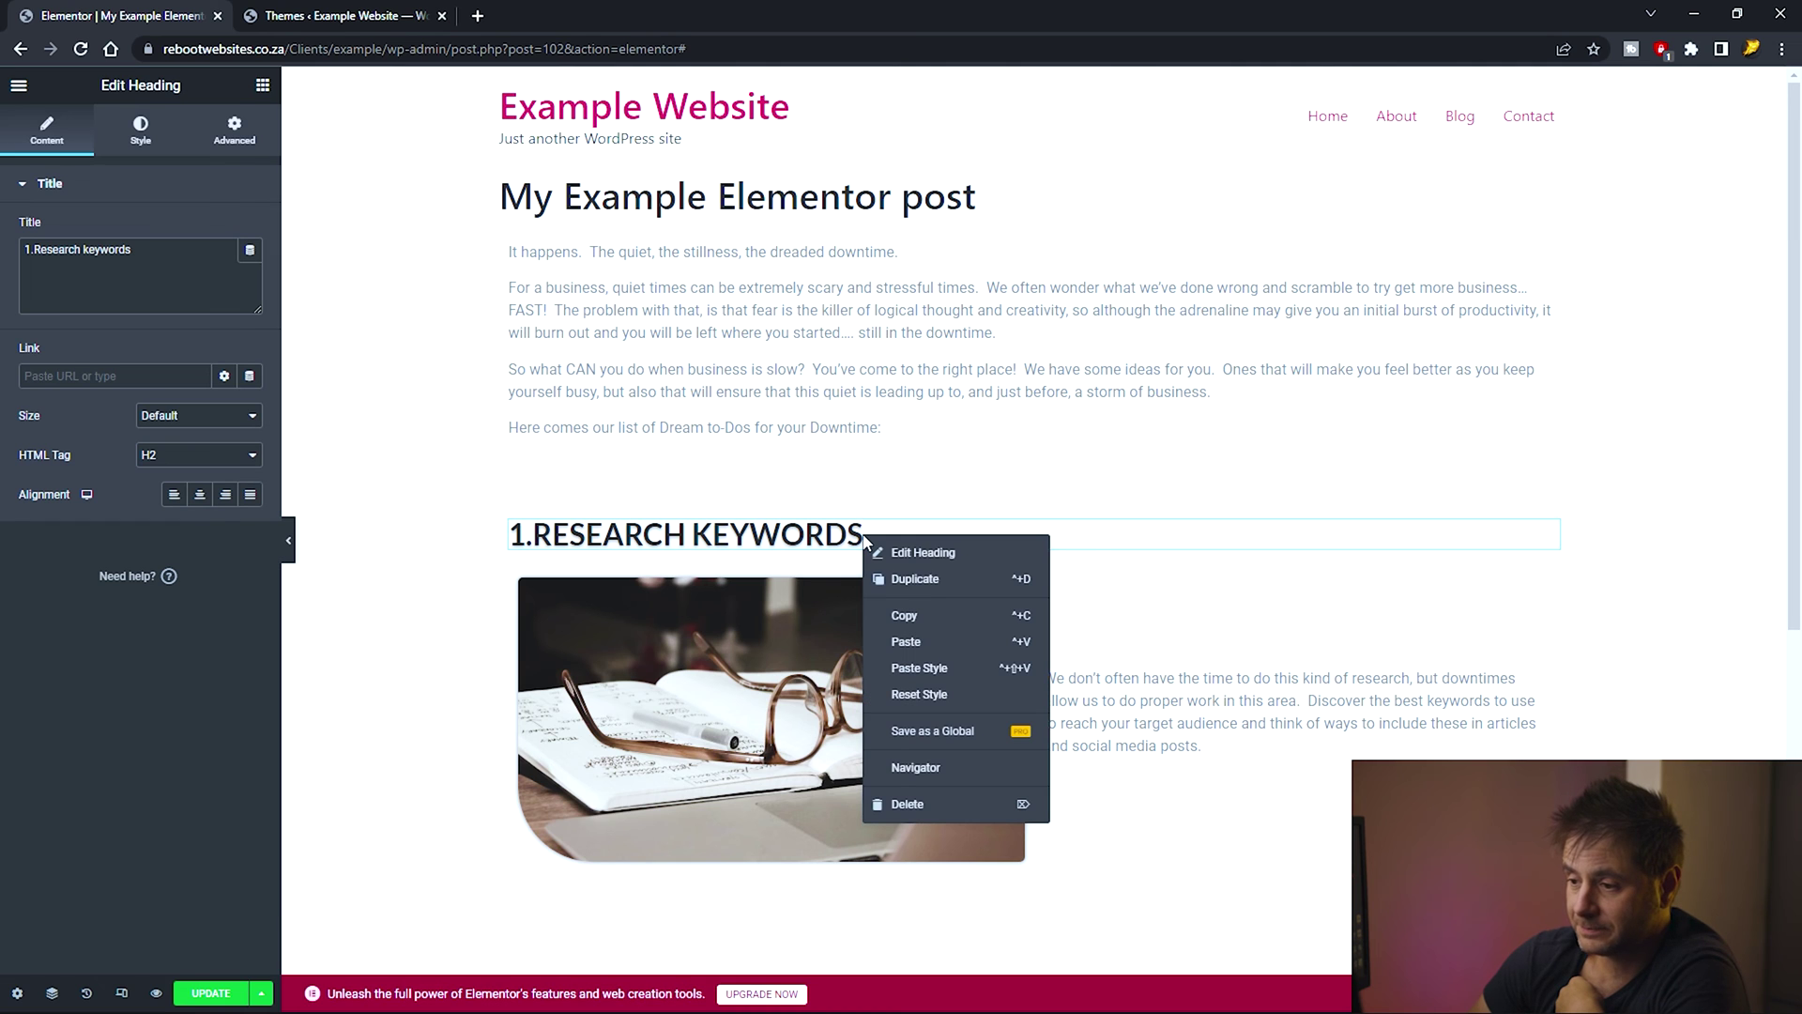
click(887, 579)
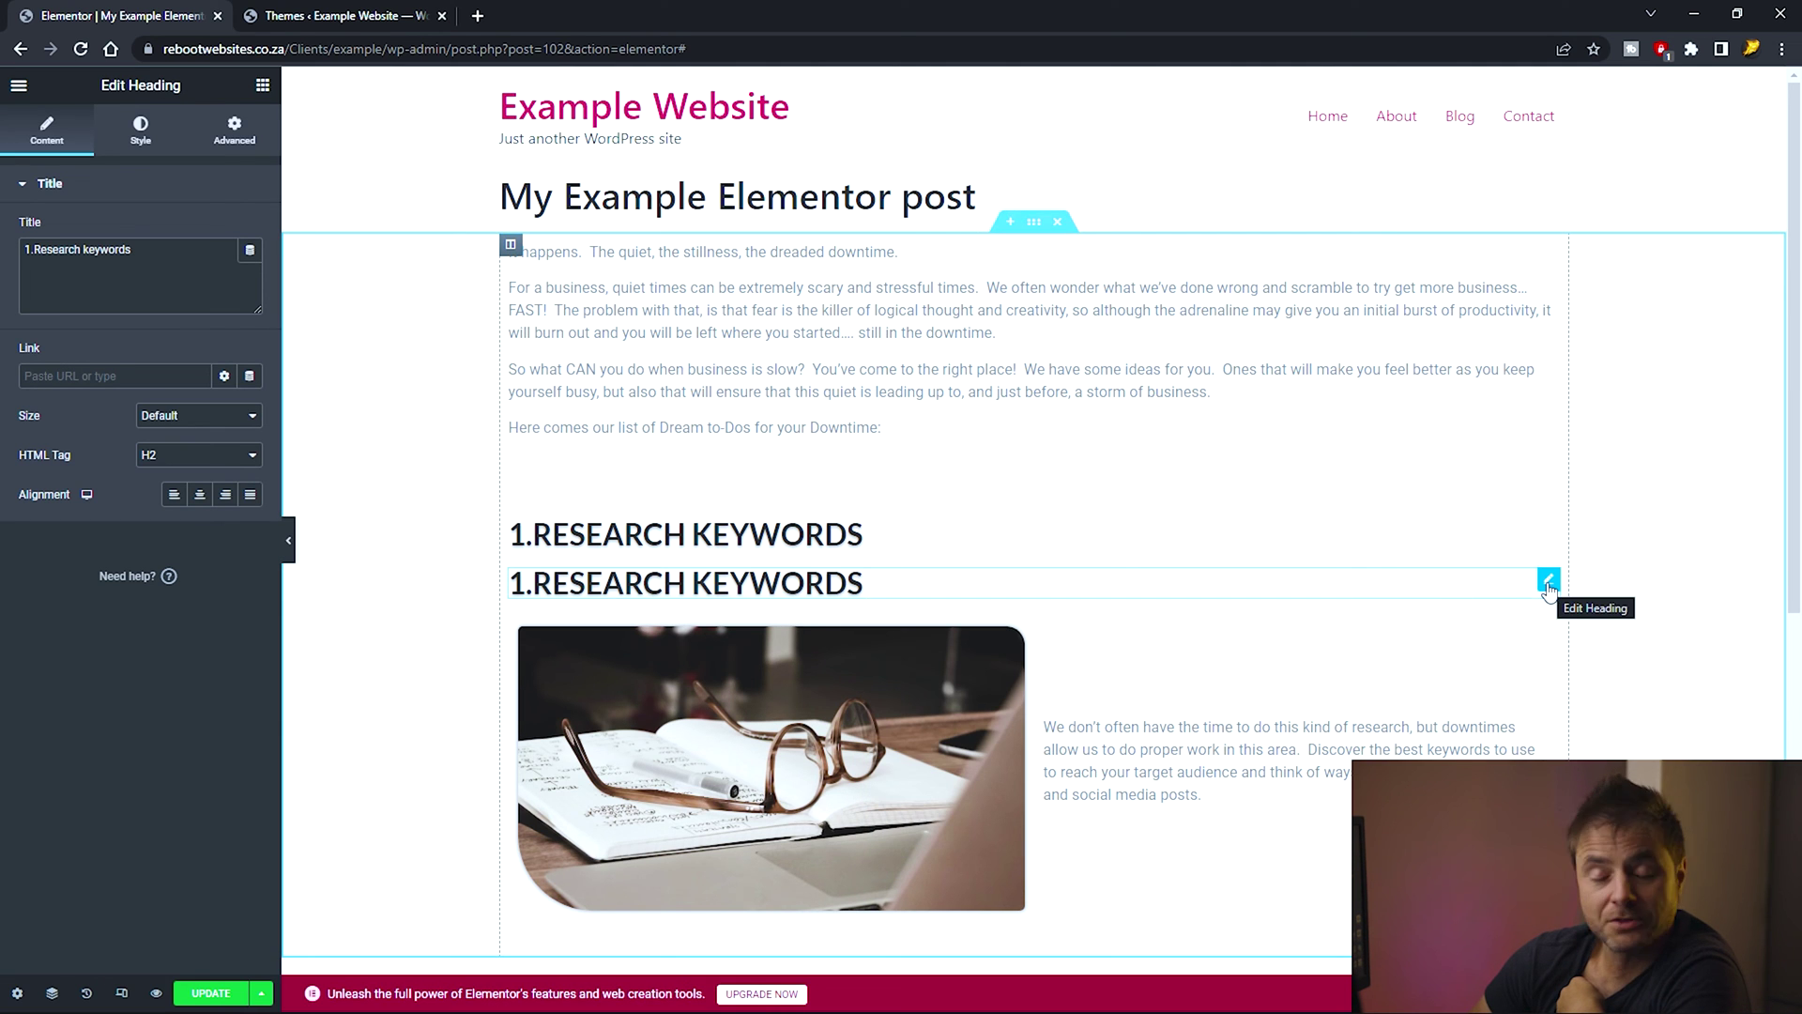
drag(1549, 584, 998, 909)
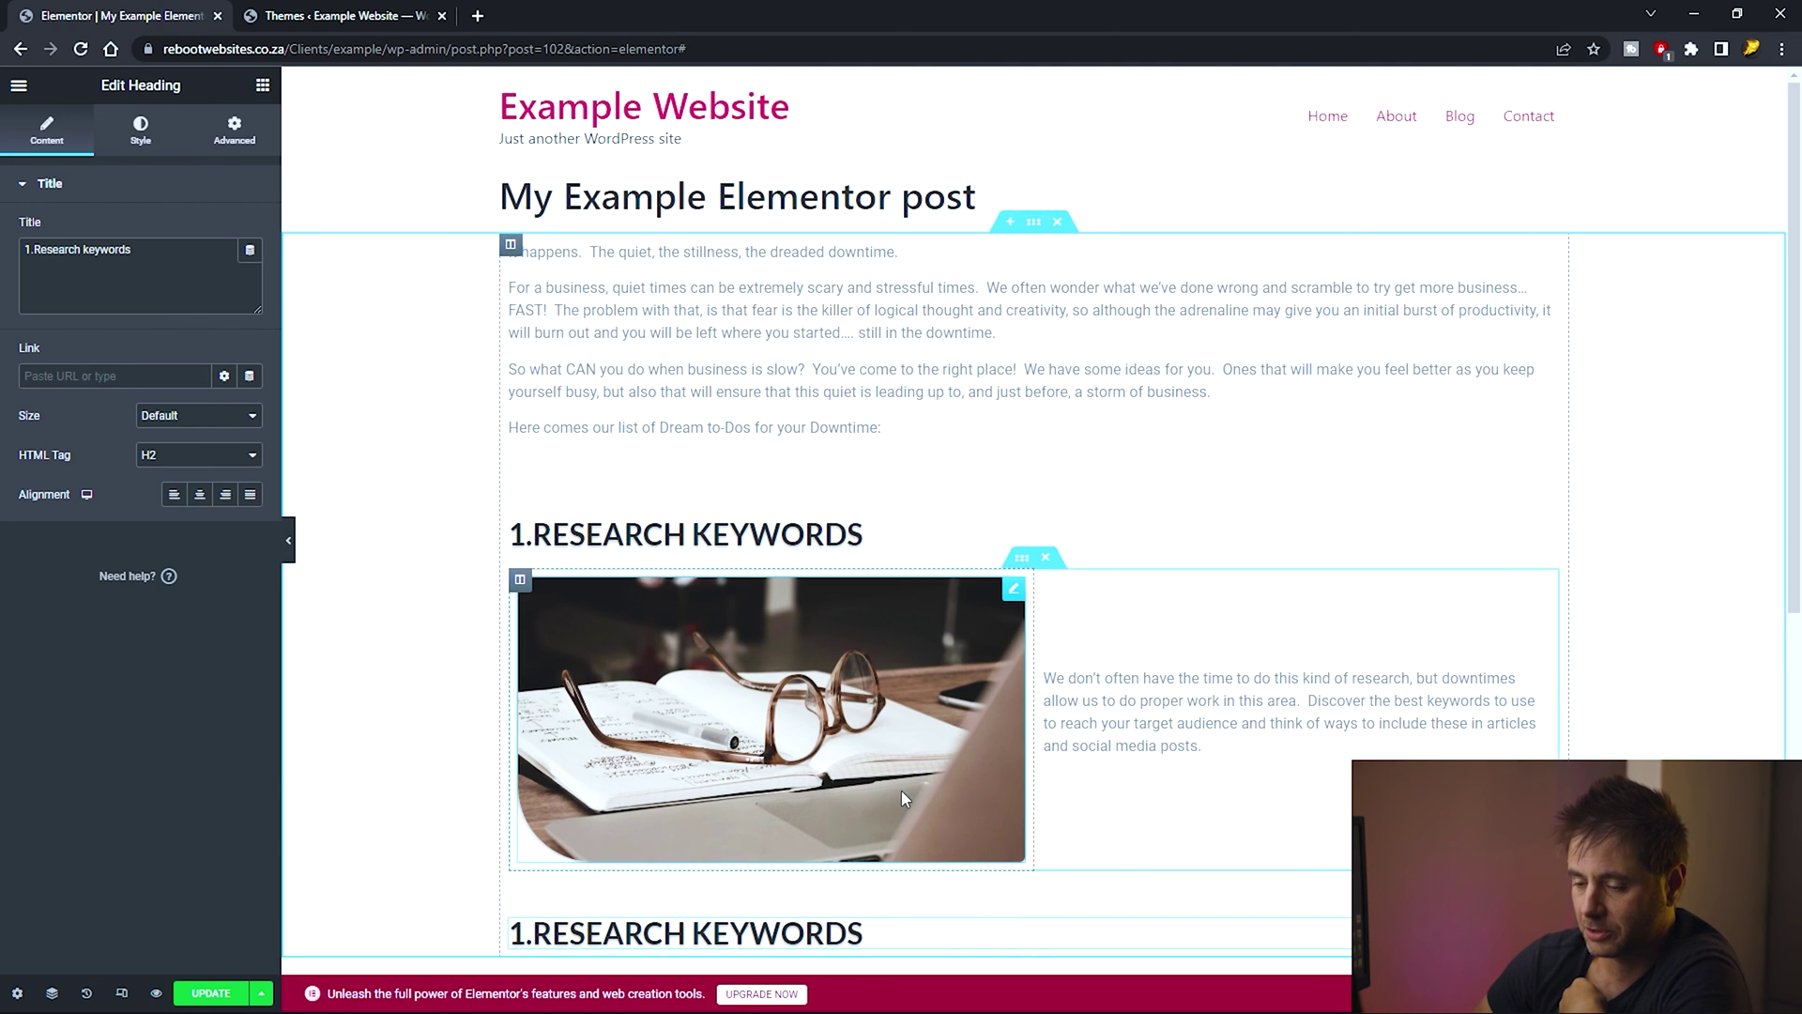
scroll(431, 767, down, 4)
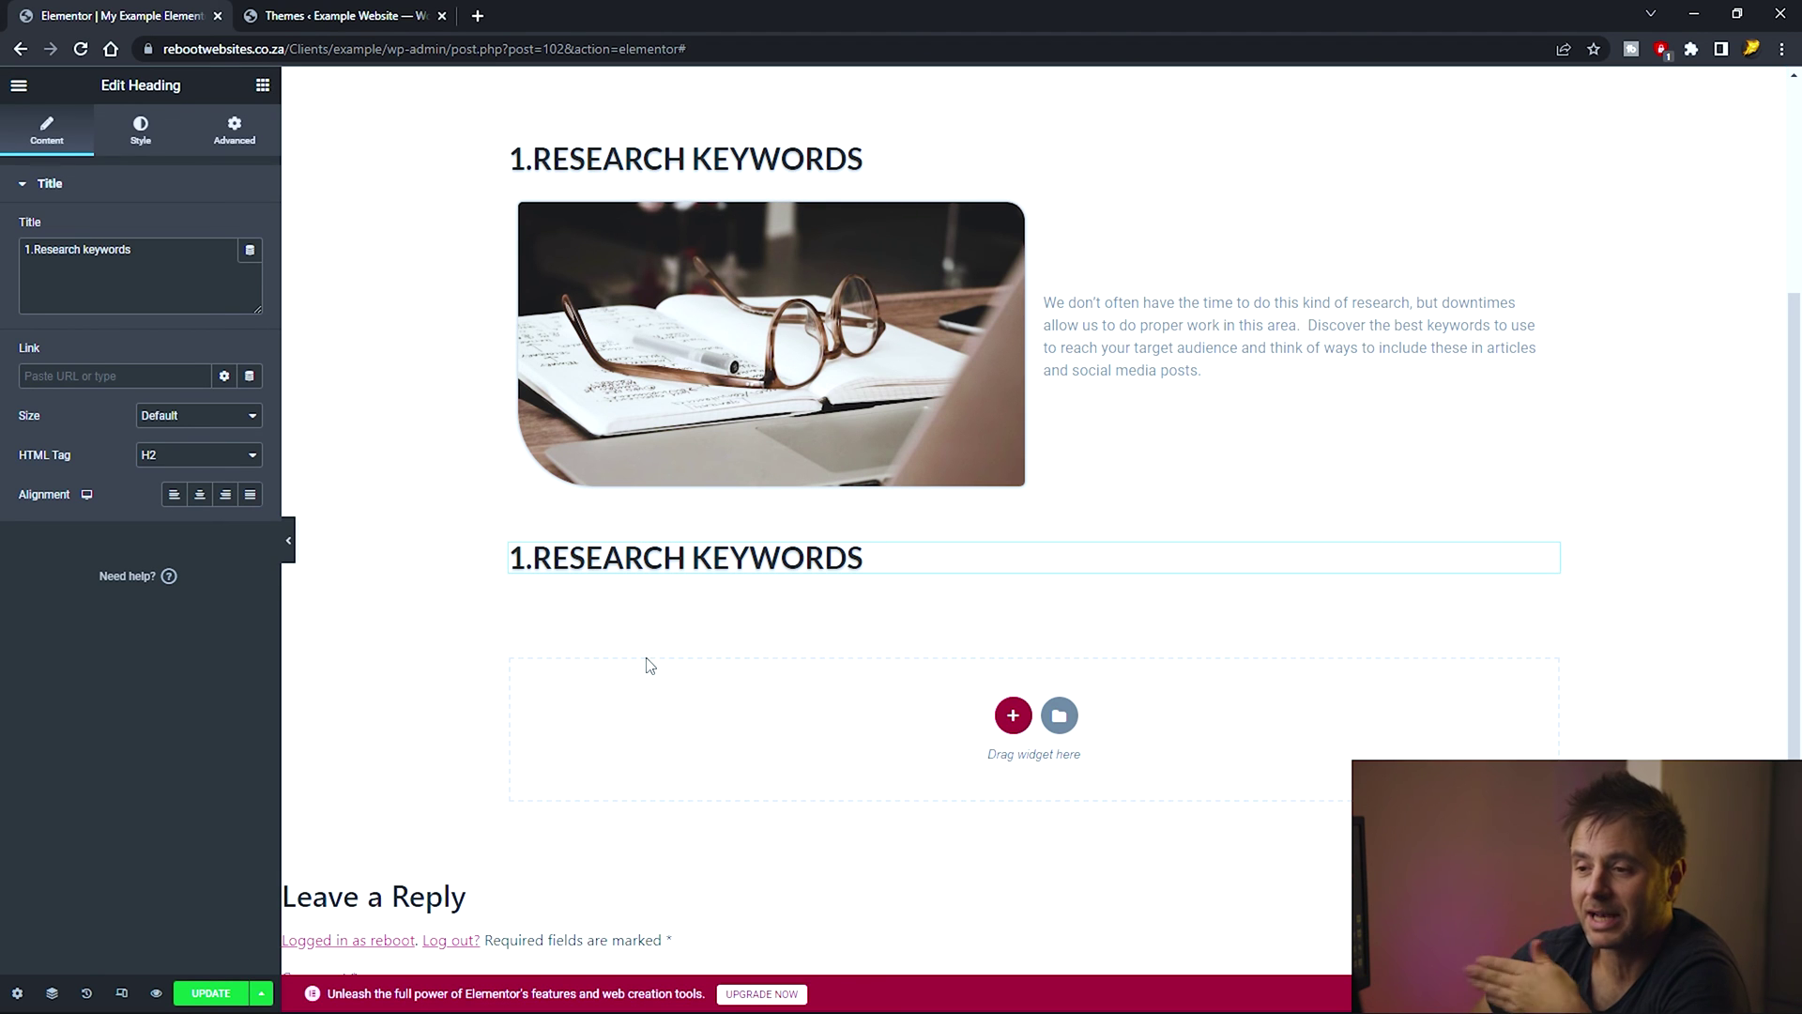
scroll(588, 729, up, 2)
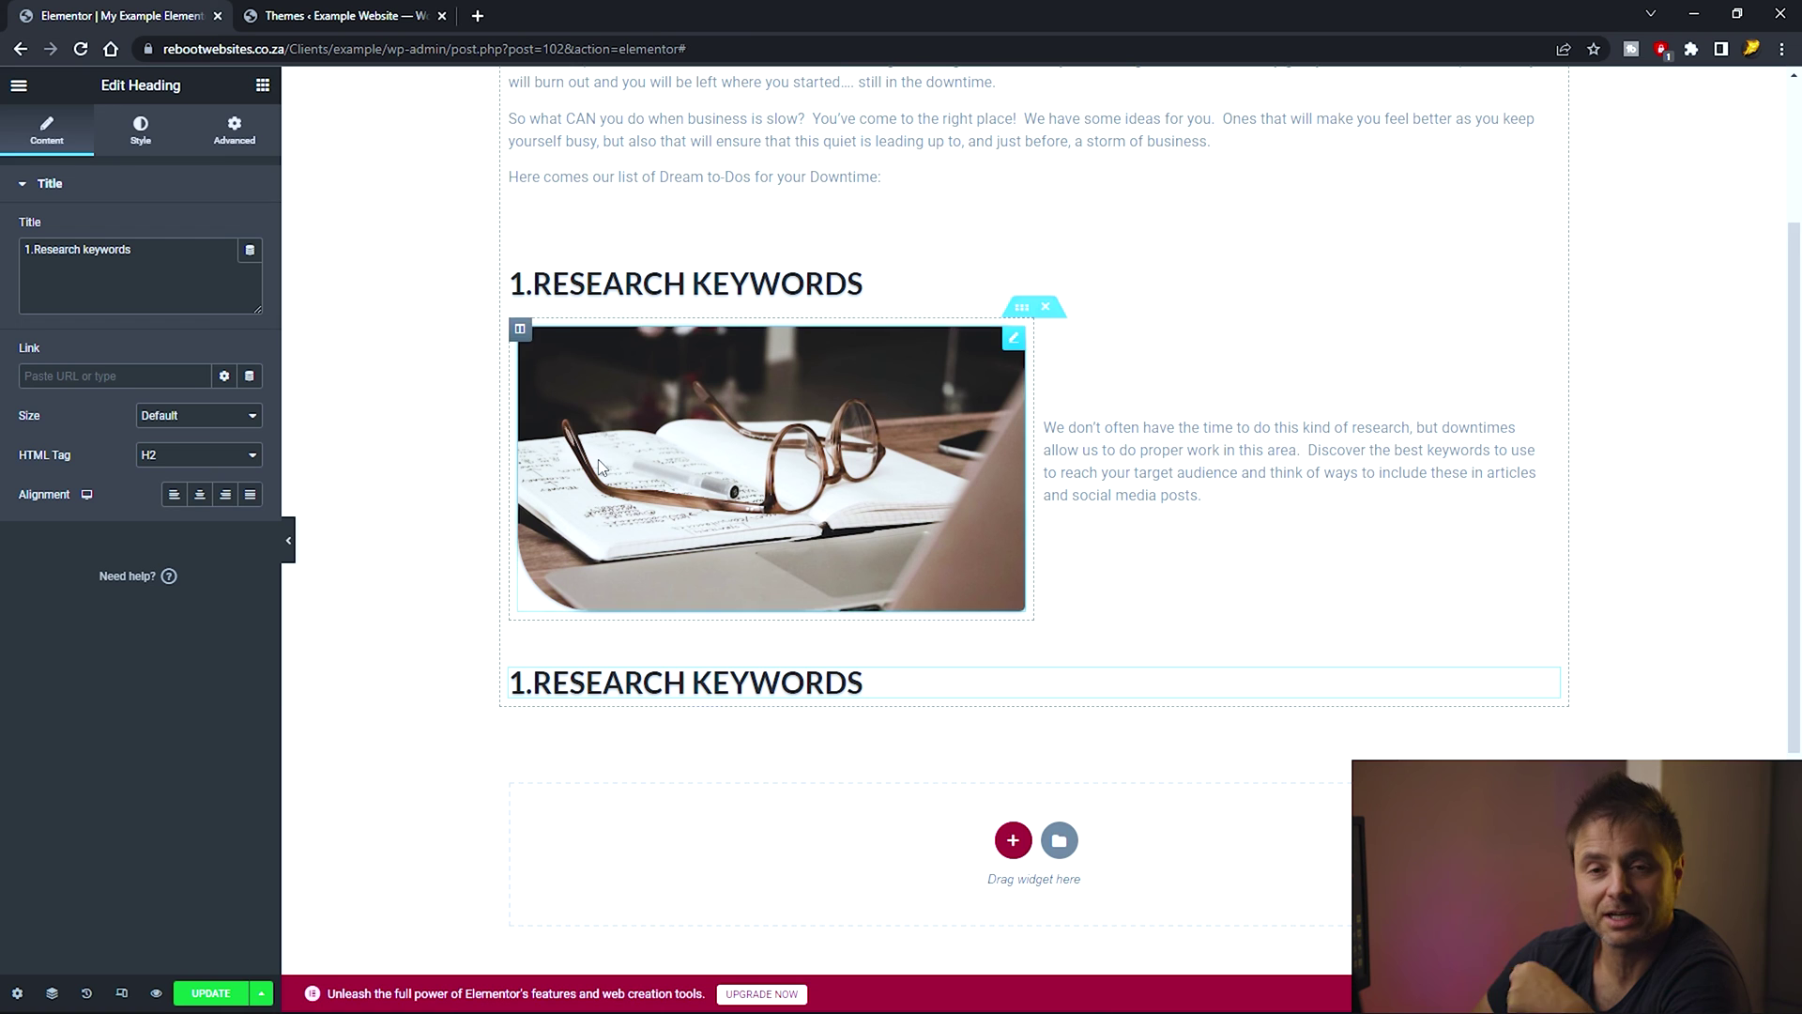
click(135, 292)
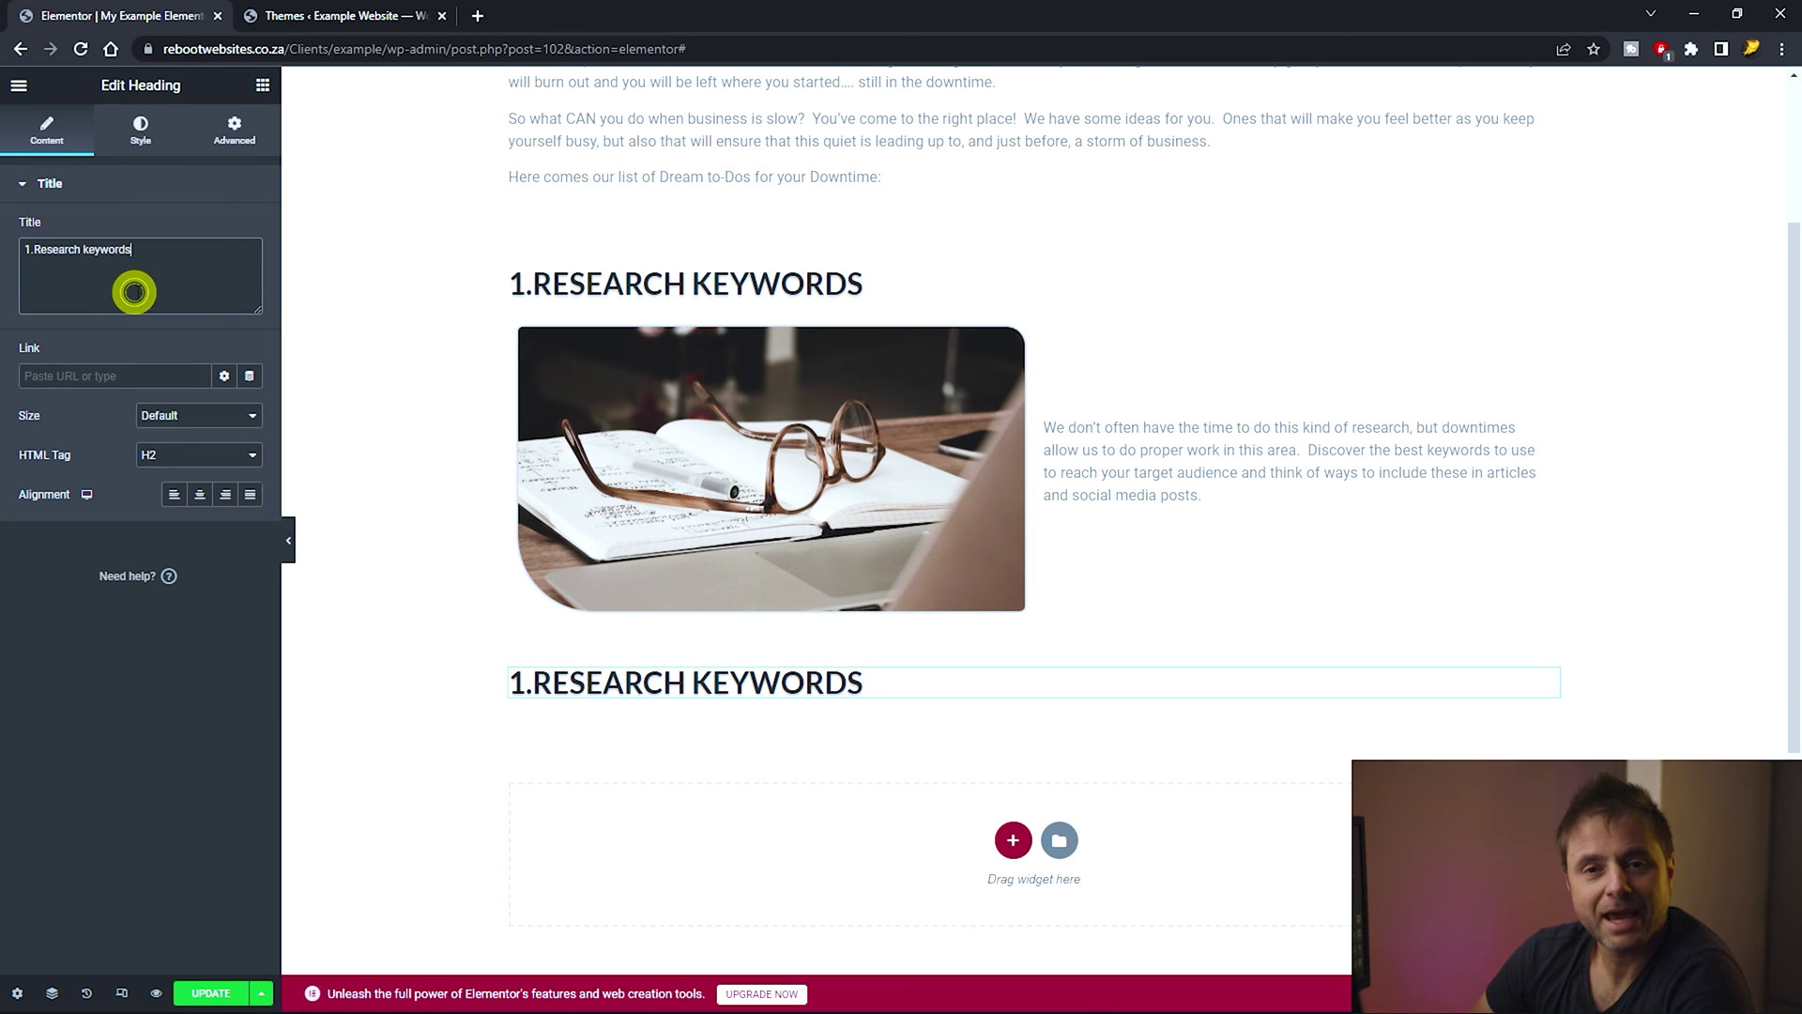
key(ctrl+a)
text(2. Do market research)
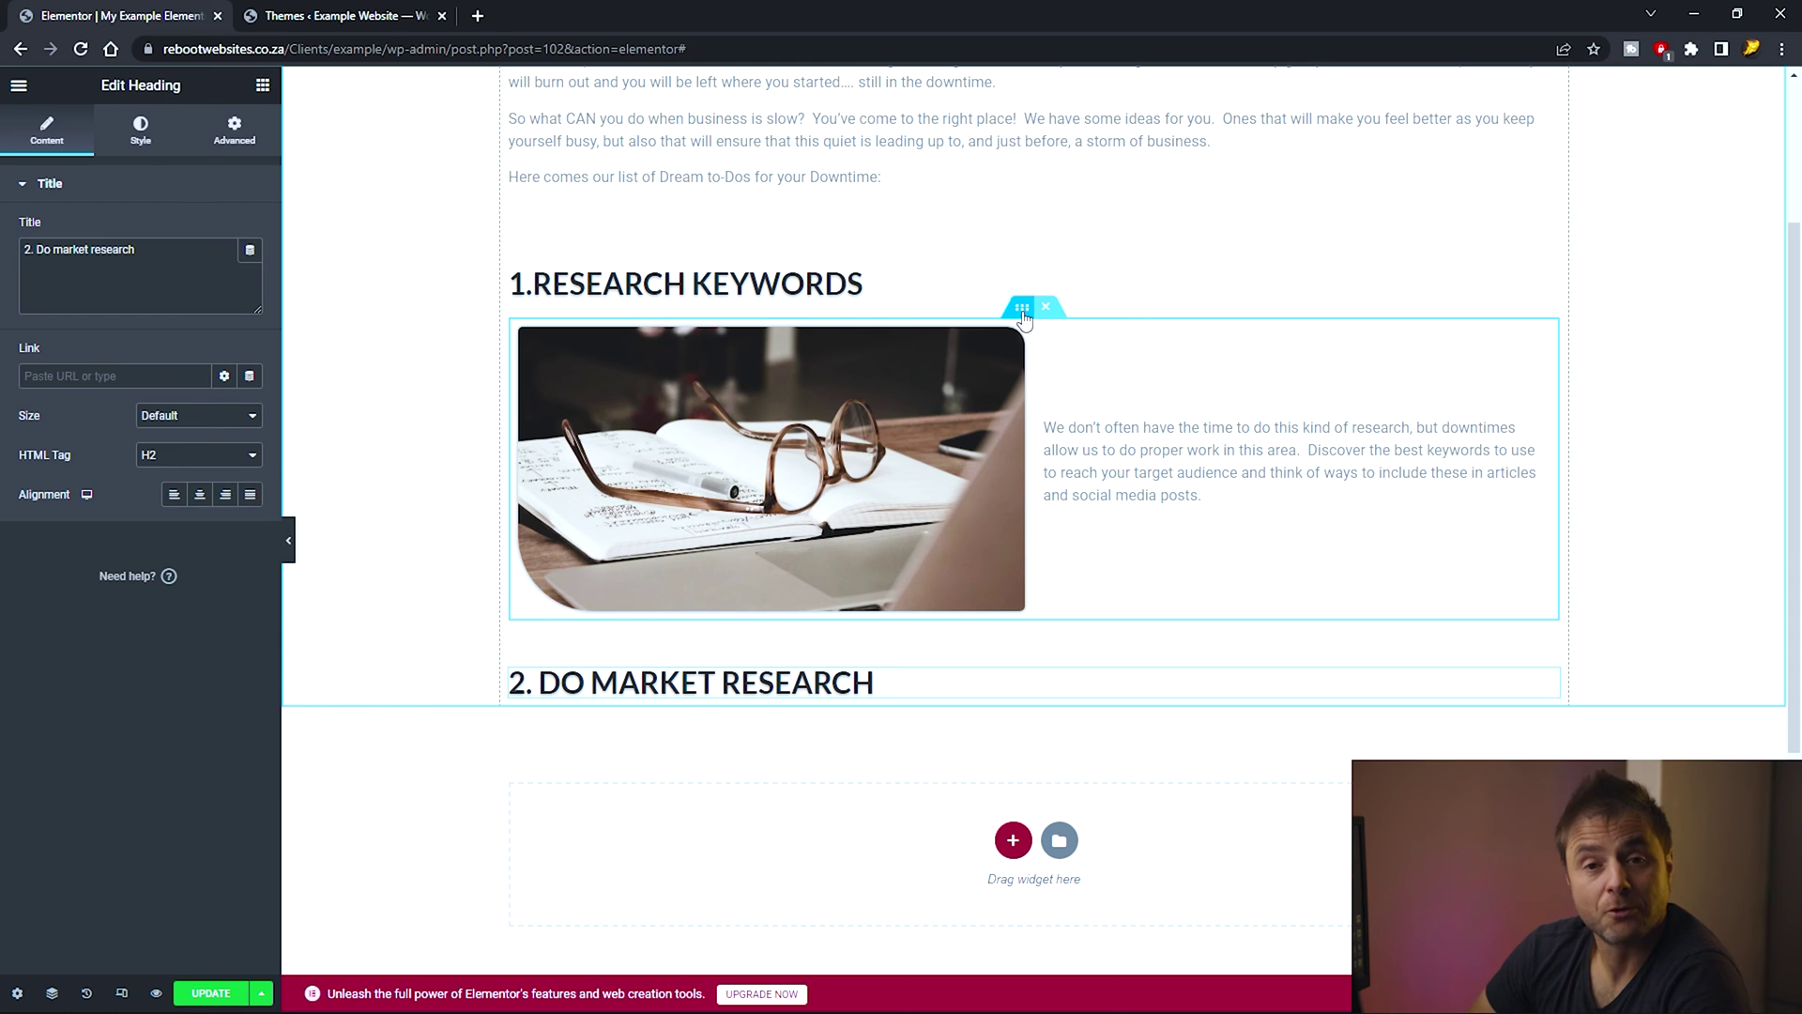
Duplicate the glasses image-and-text row and move the copy under the 2. DO MARKET RESEARCH heading.
right_click(1024, 317)
click(1053, 359)
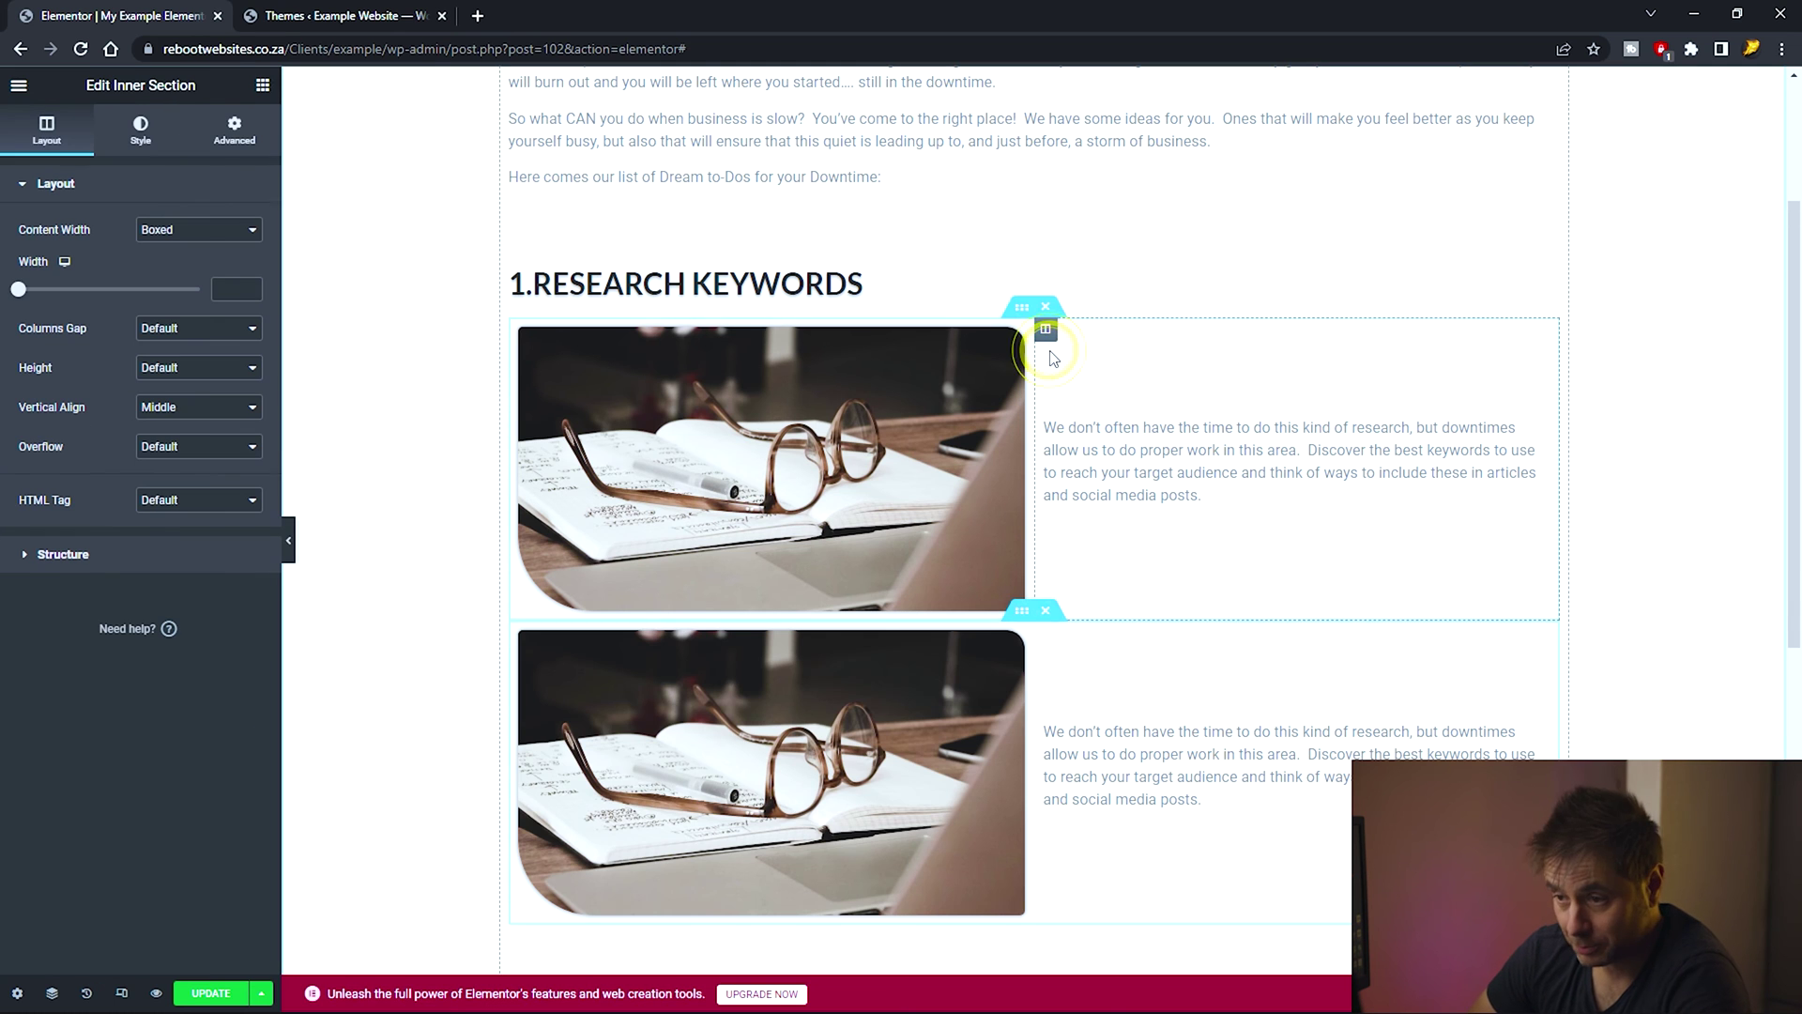
scroll(1070, 396, down, 3)
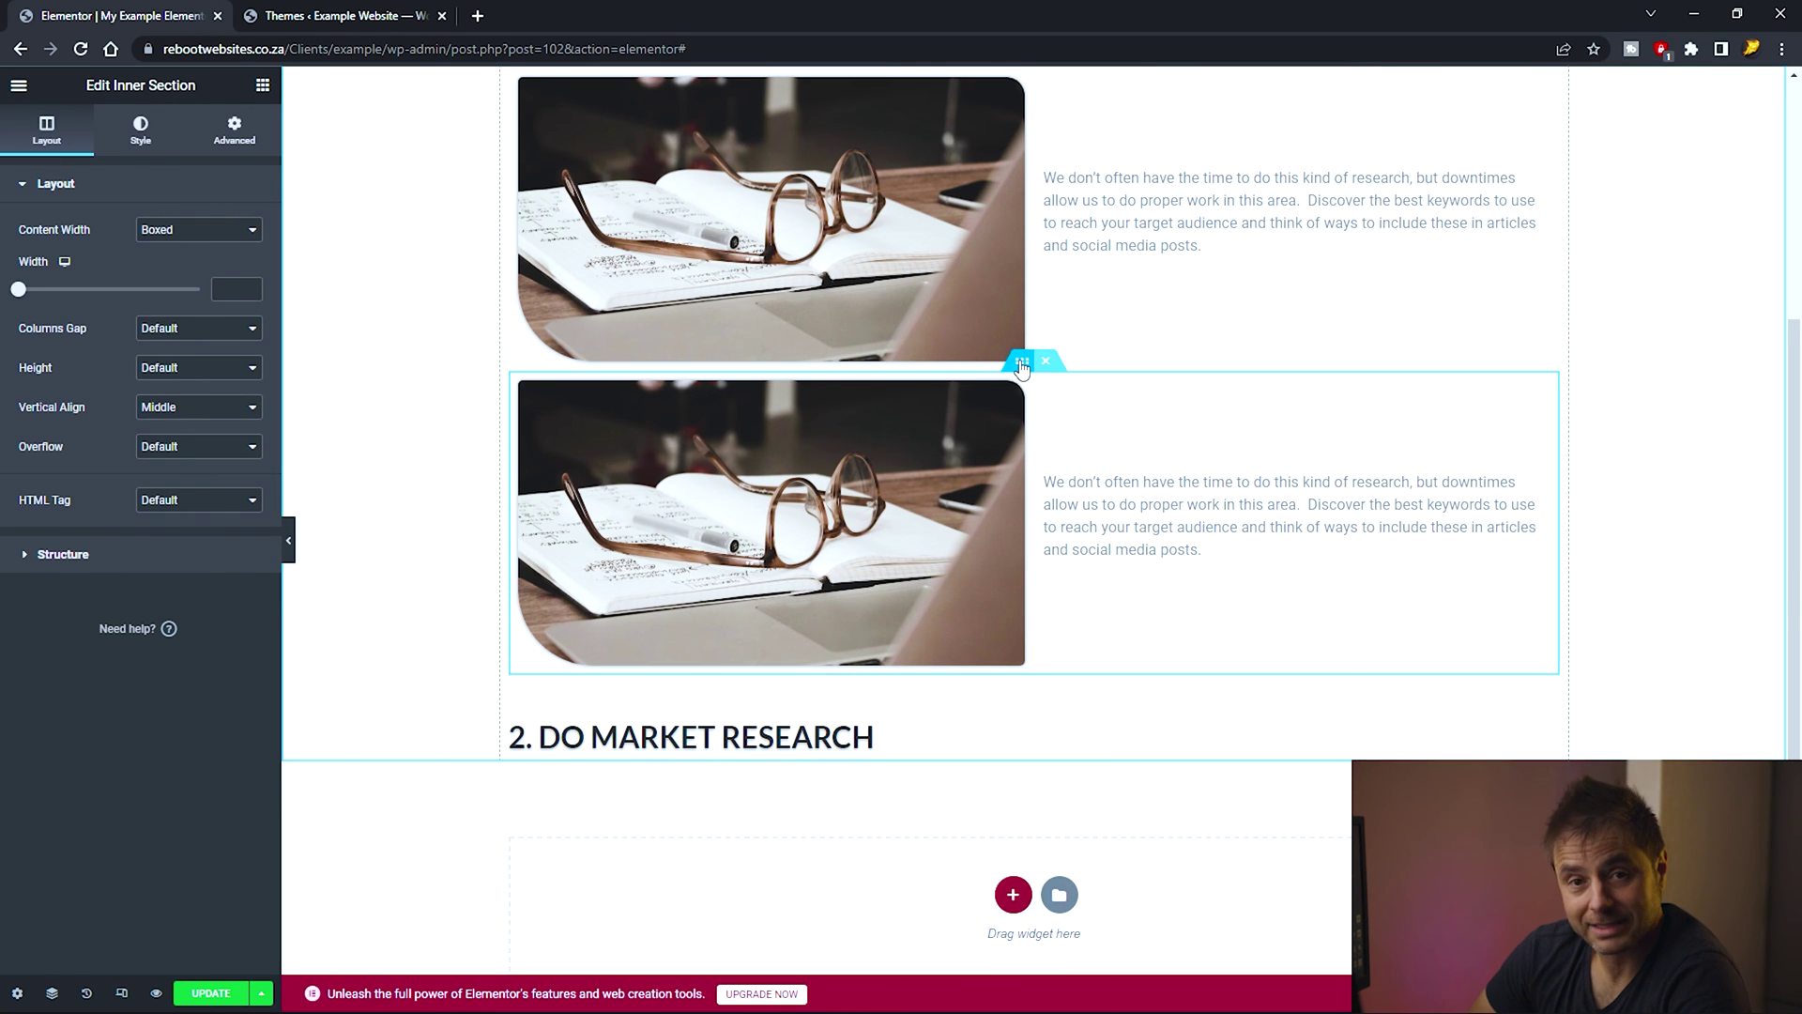
drag(1022, 363, 953, 460)
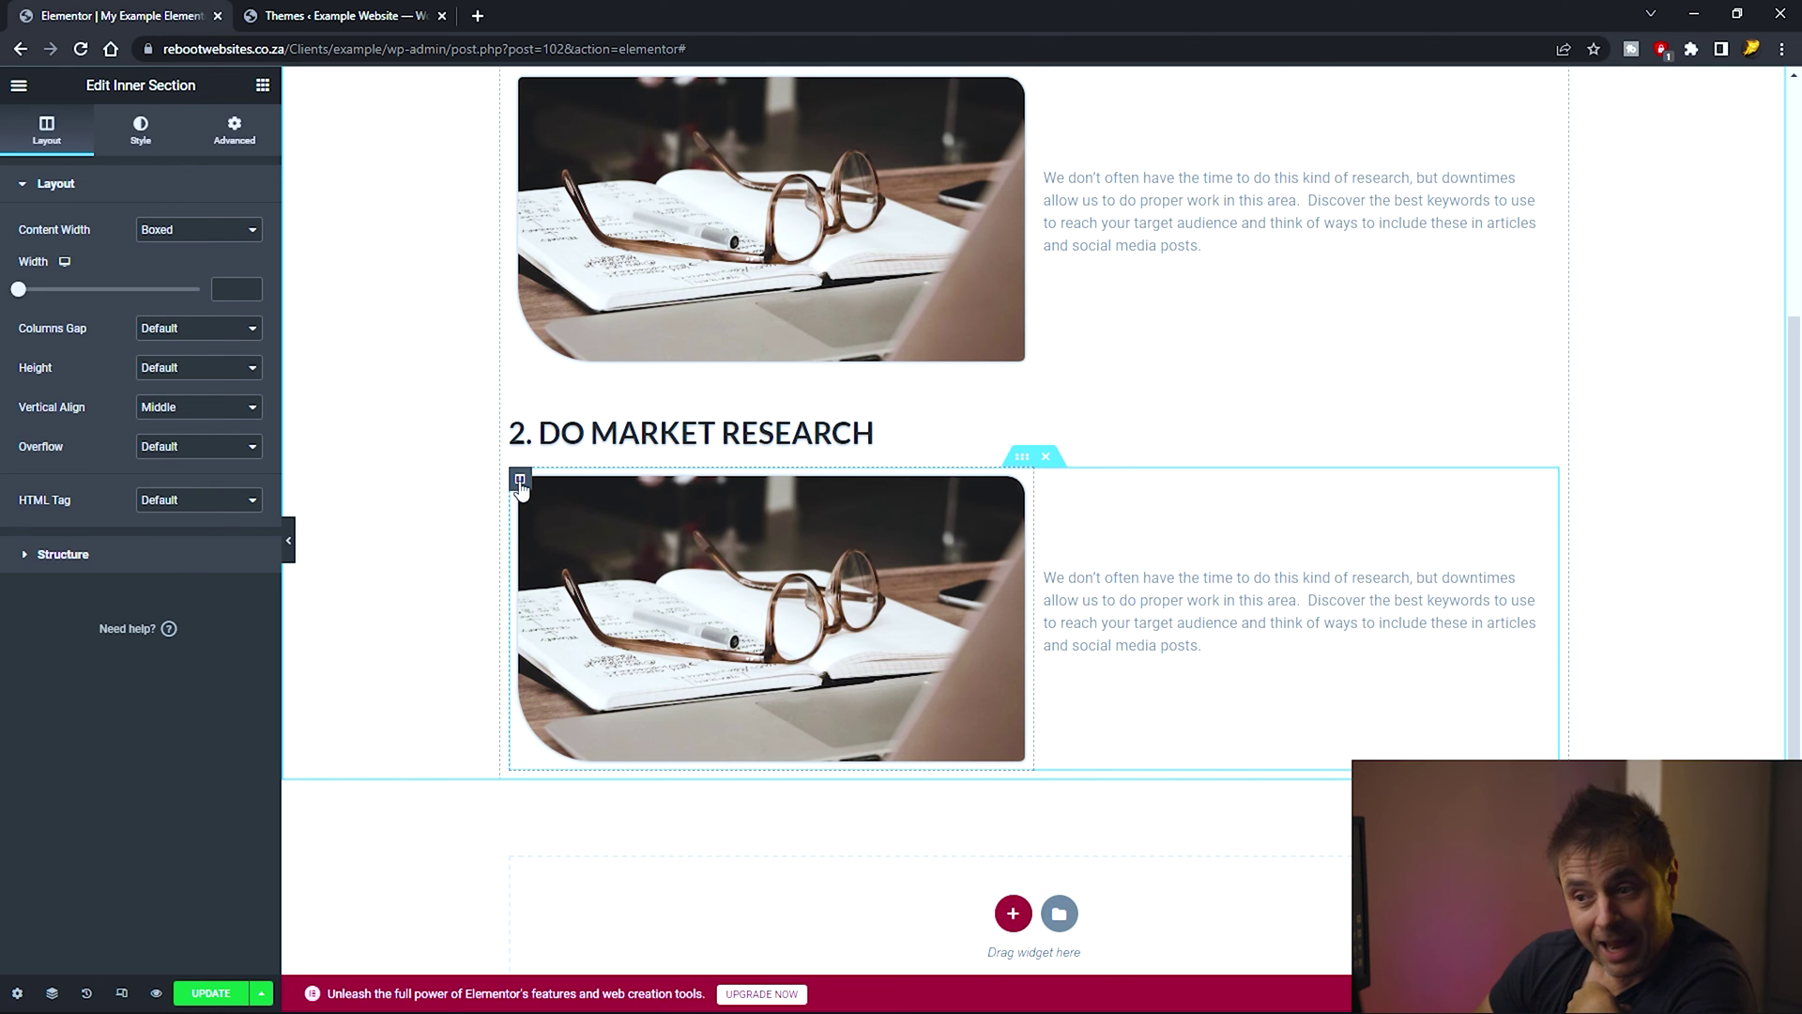
Move the image column to the right of the text column in the second row.
drag(520, 481, 1366, 499)
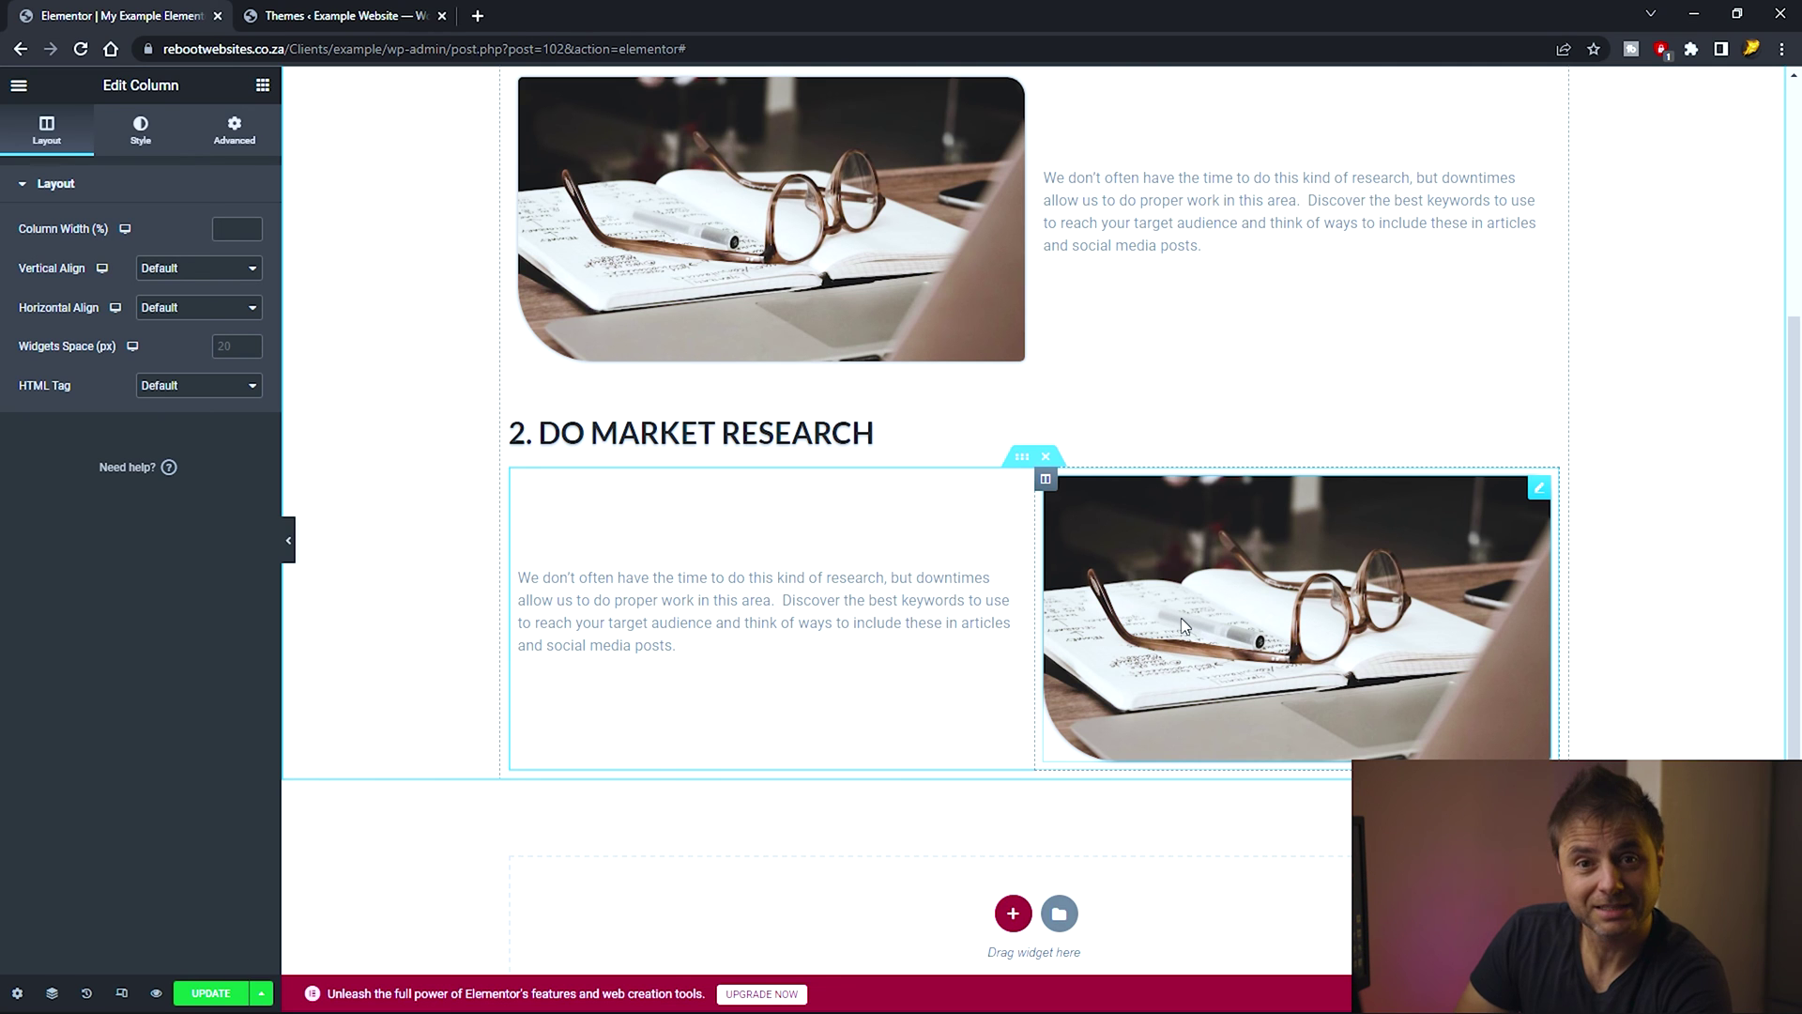
click(1037, 765)
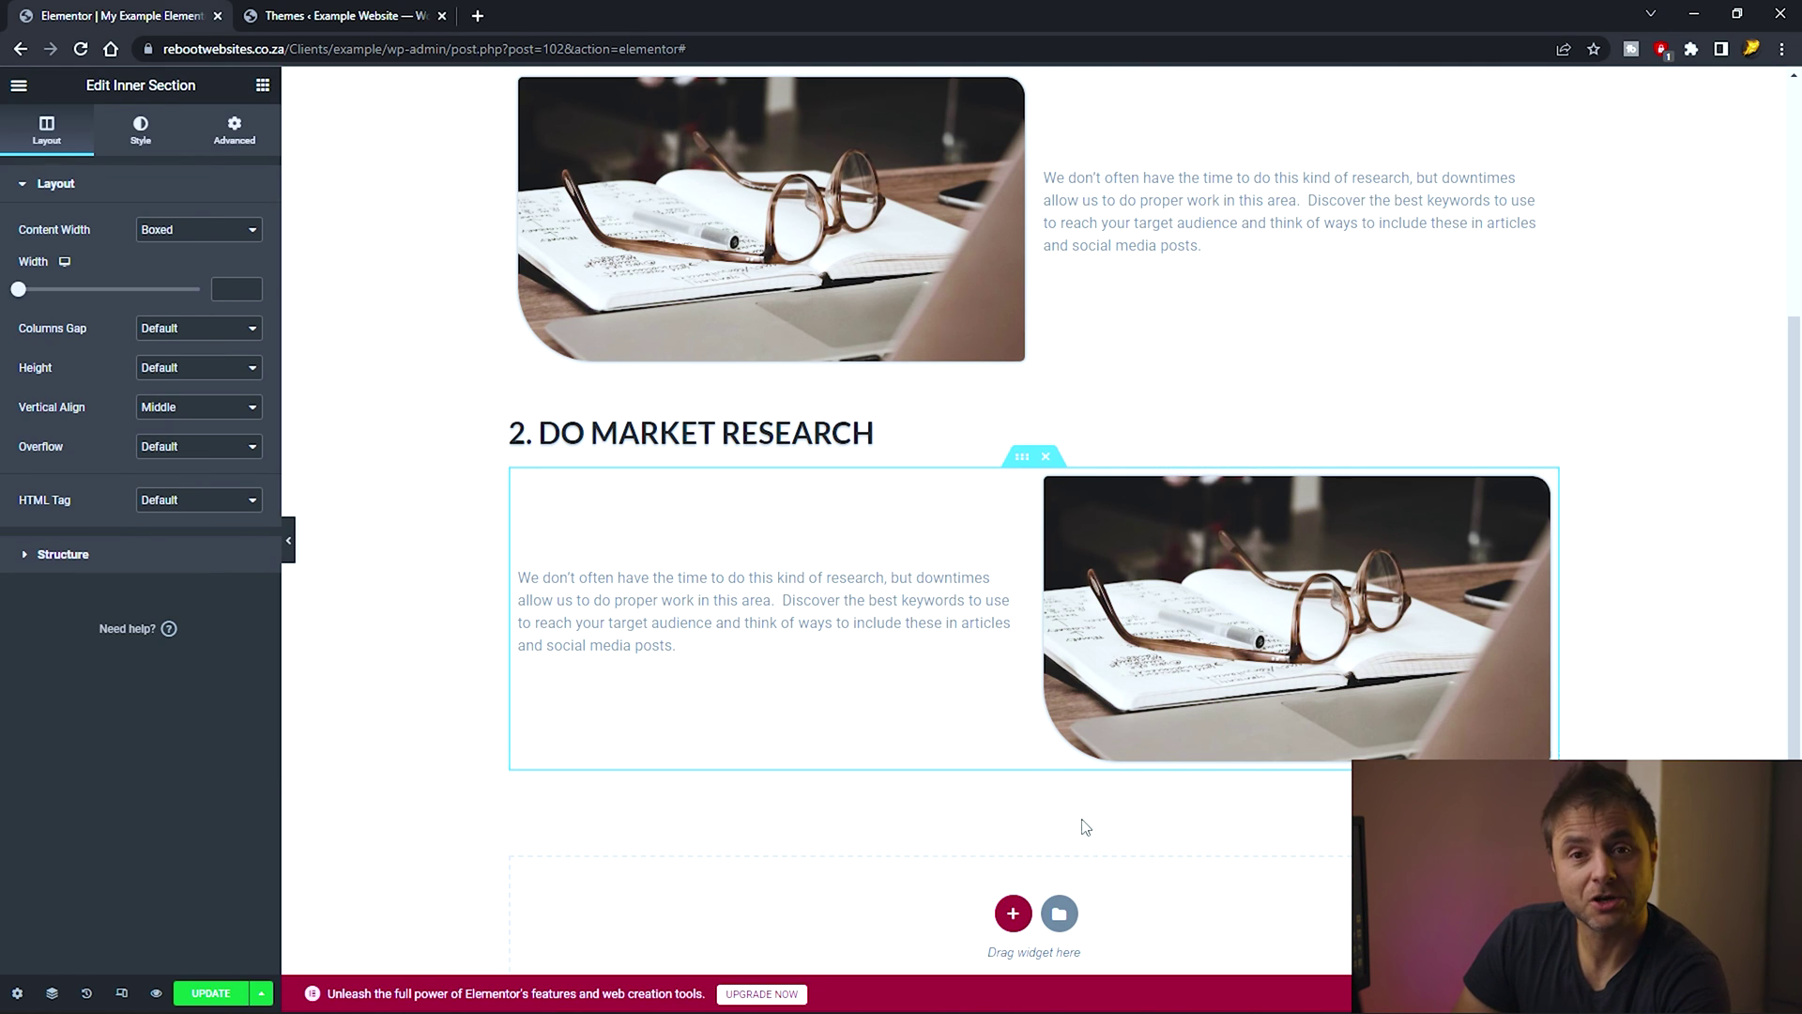
click(1292, 646)
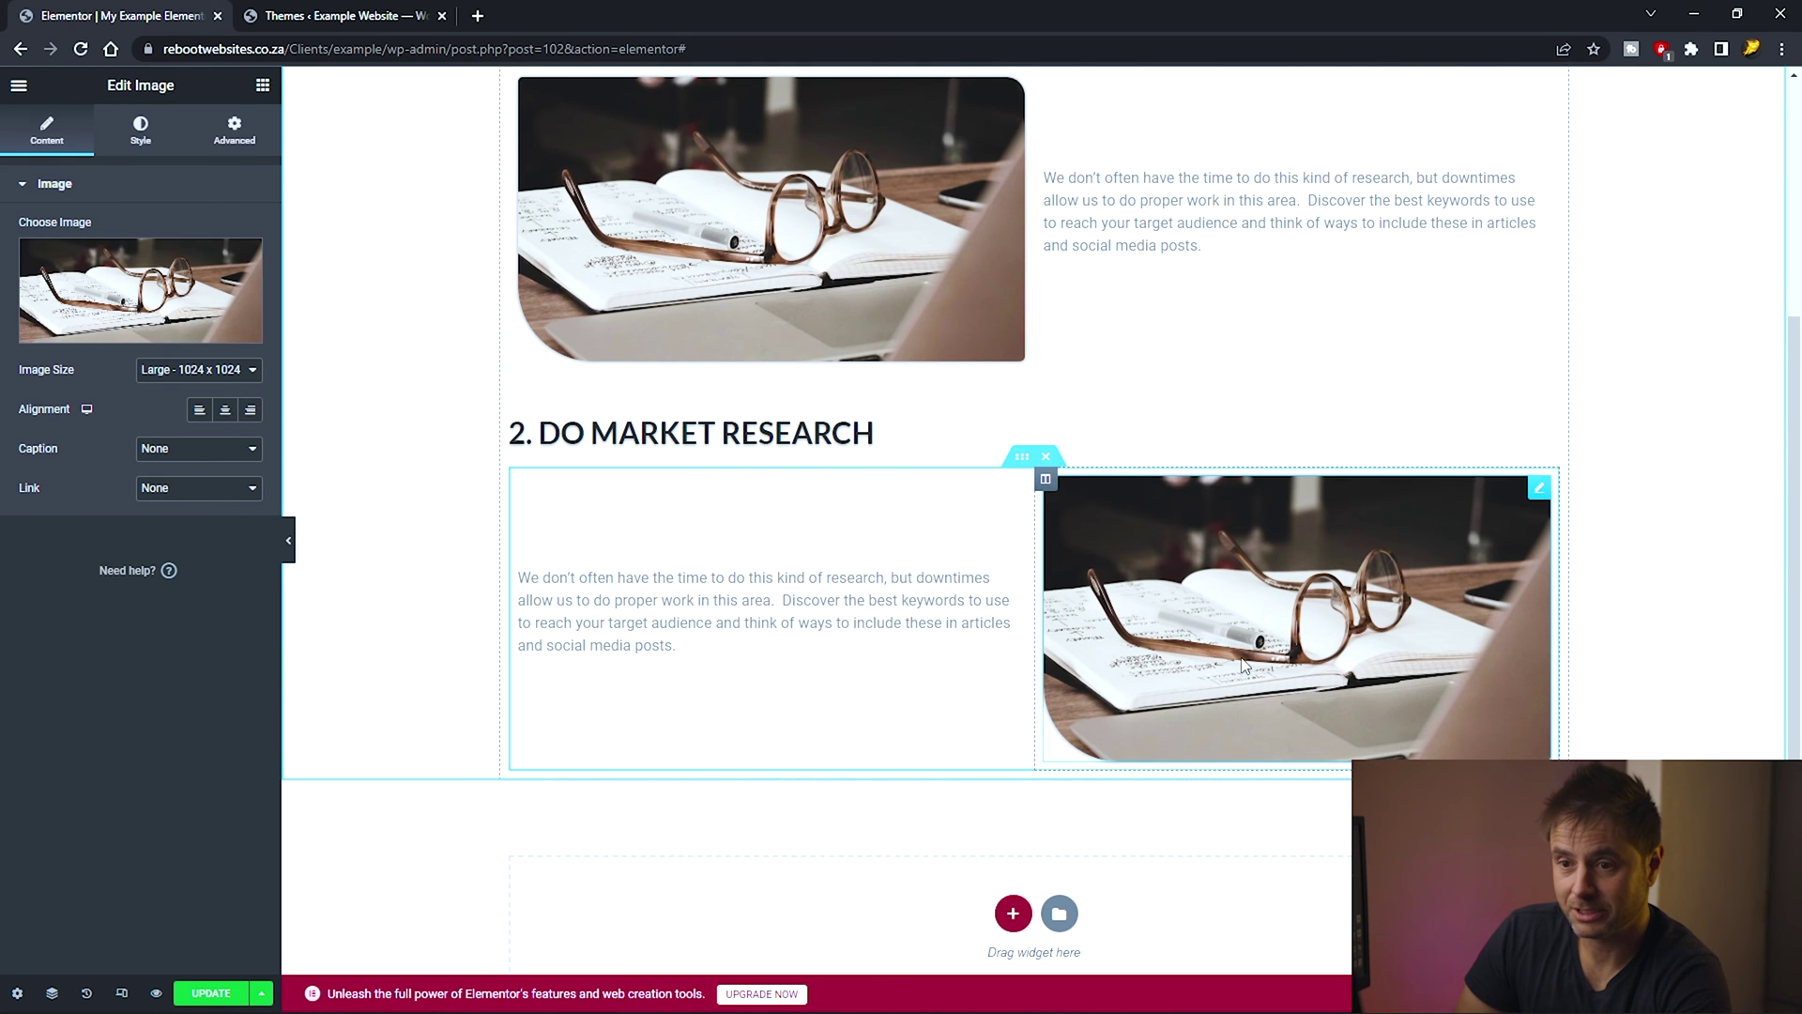
Upload the 'market research' photo and insert it in place of the glasses image.
click(81, 294)
click(971, 507)
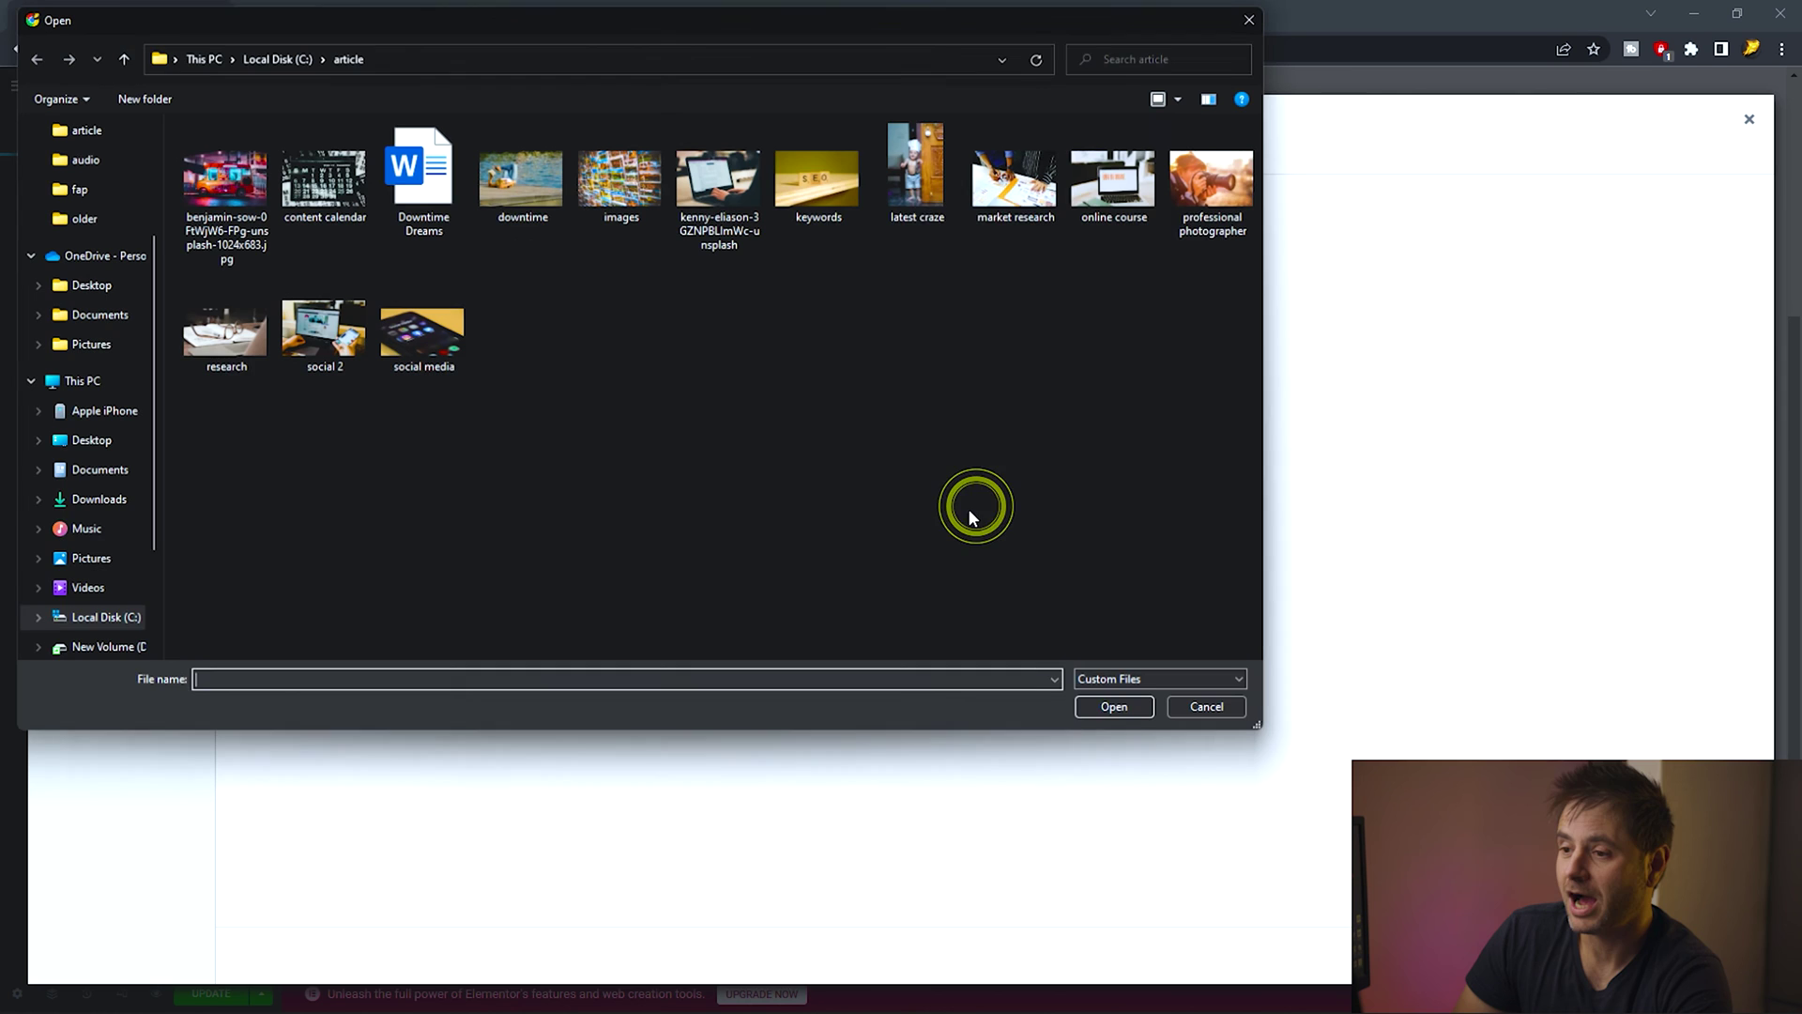
click(1023, 178)
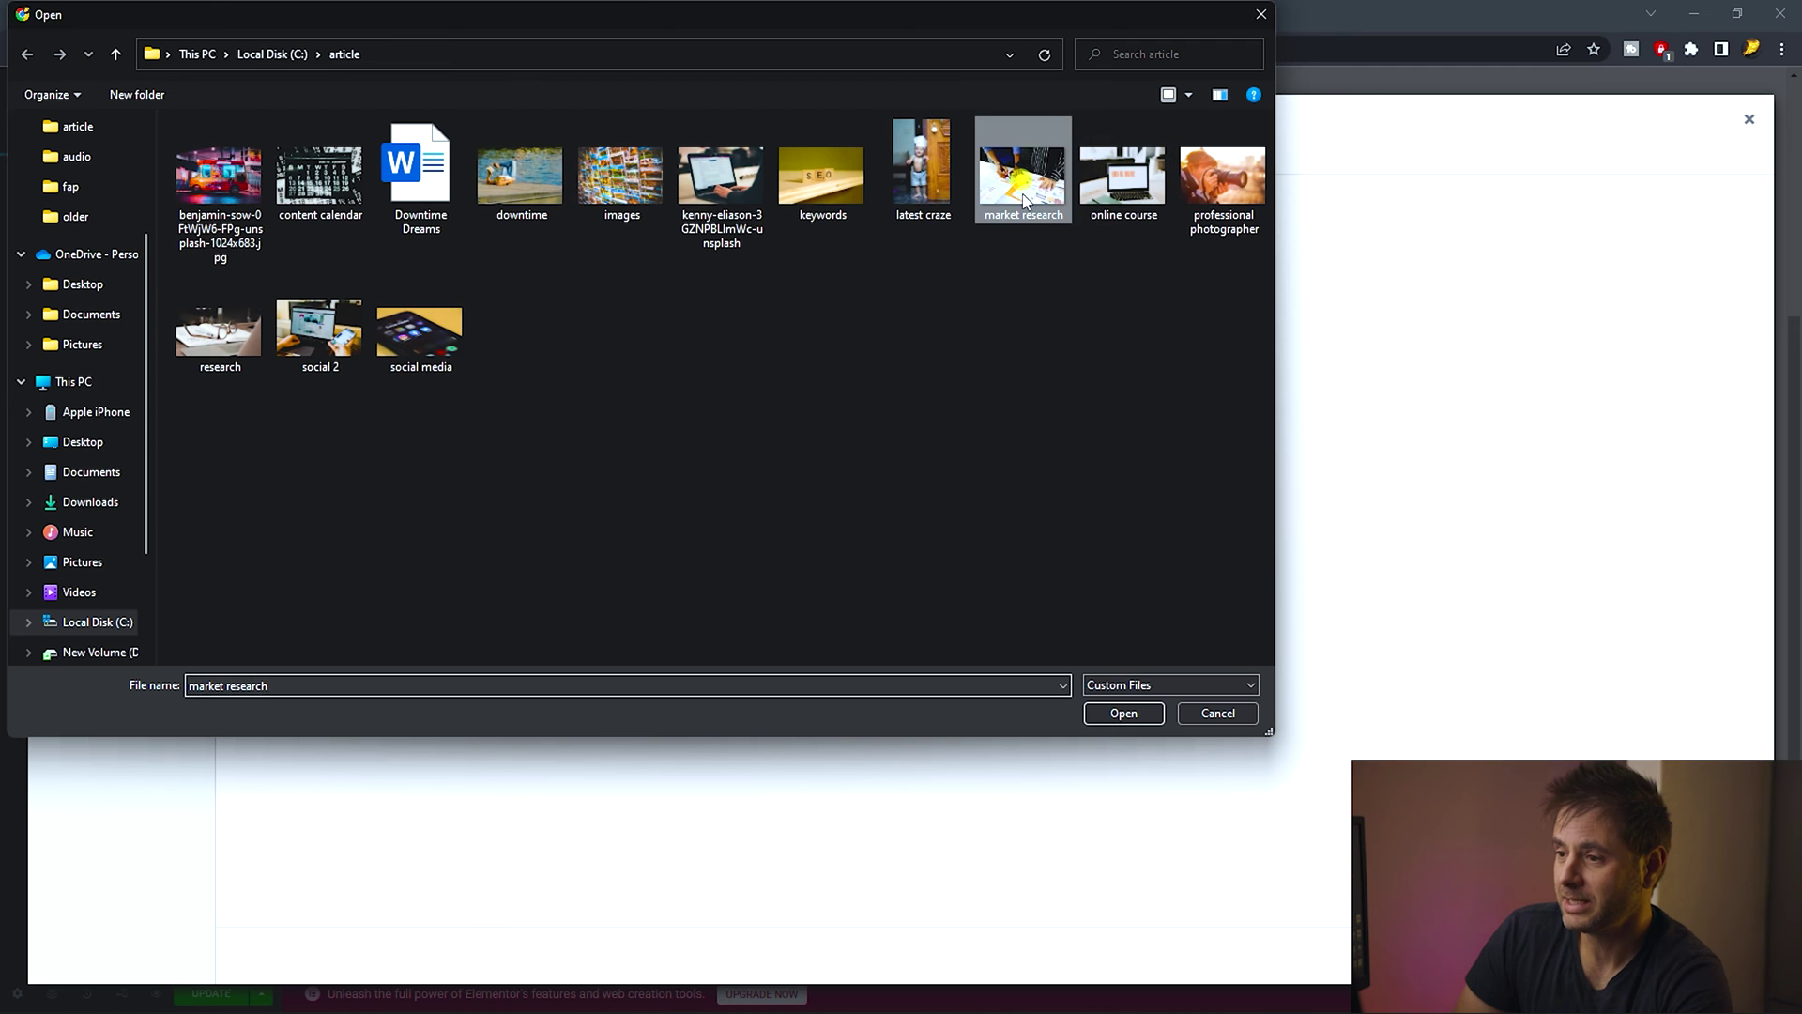
click(1124, 714)
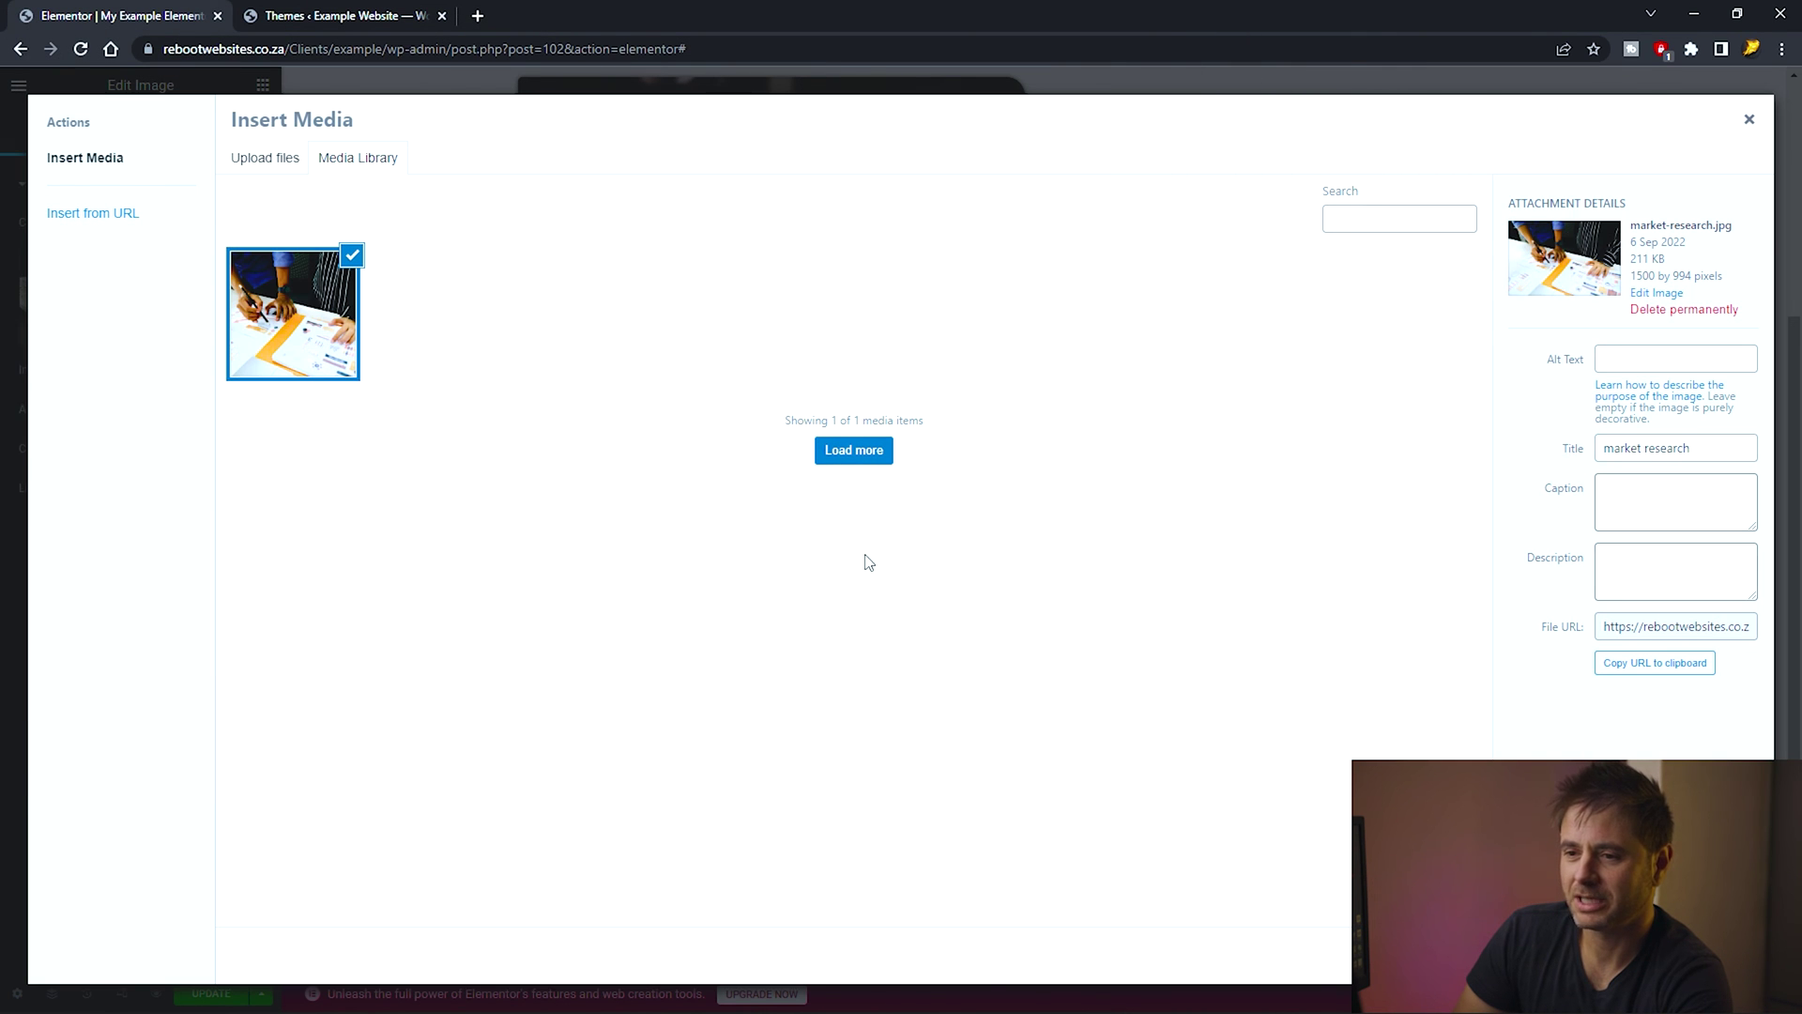
click(1704, 956)
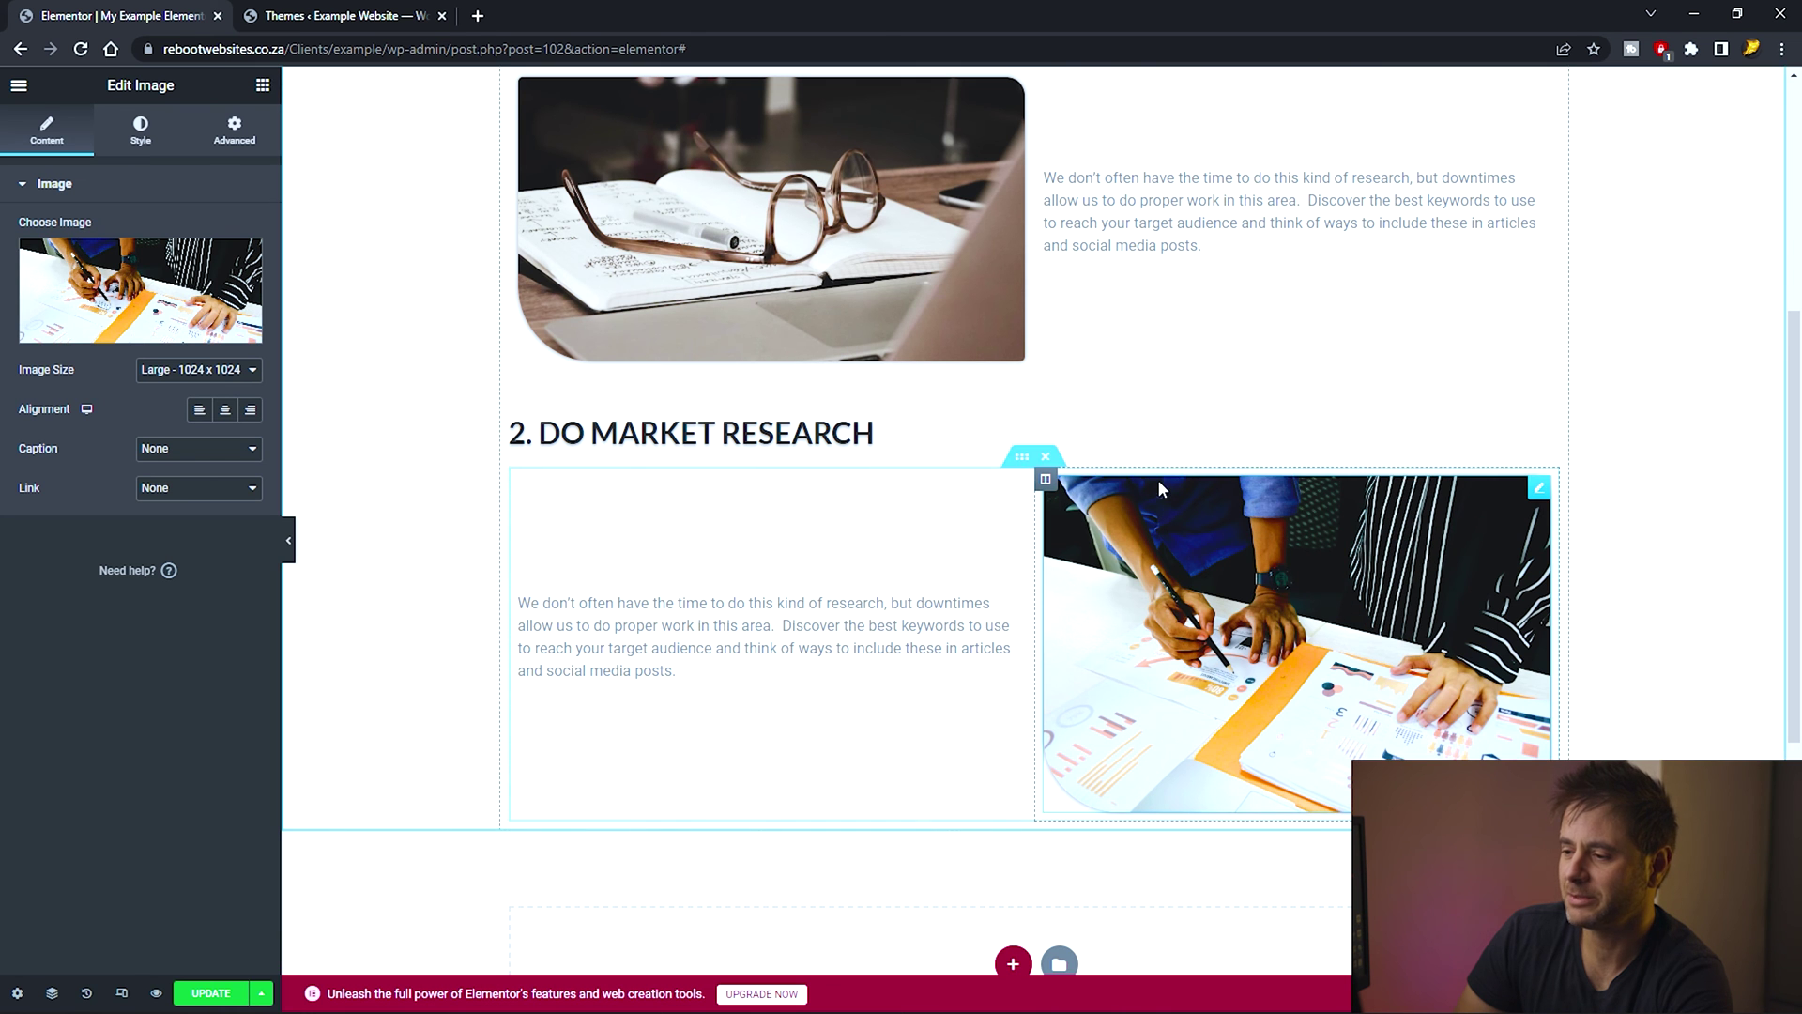
Replace the second row's paragraph with the pasted text beginning 'You know your product best'.
click(803, 606)
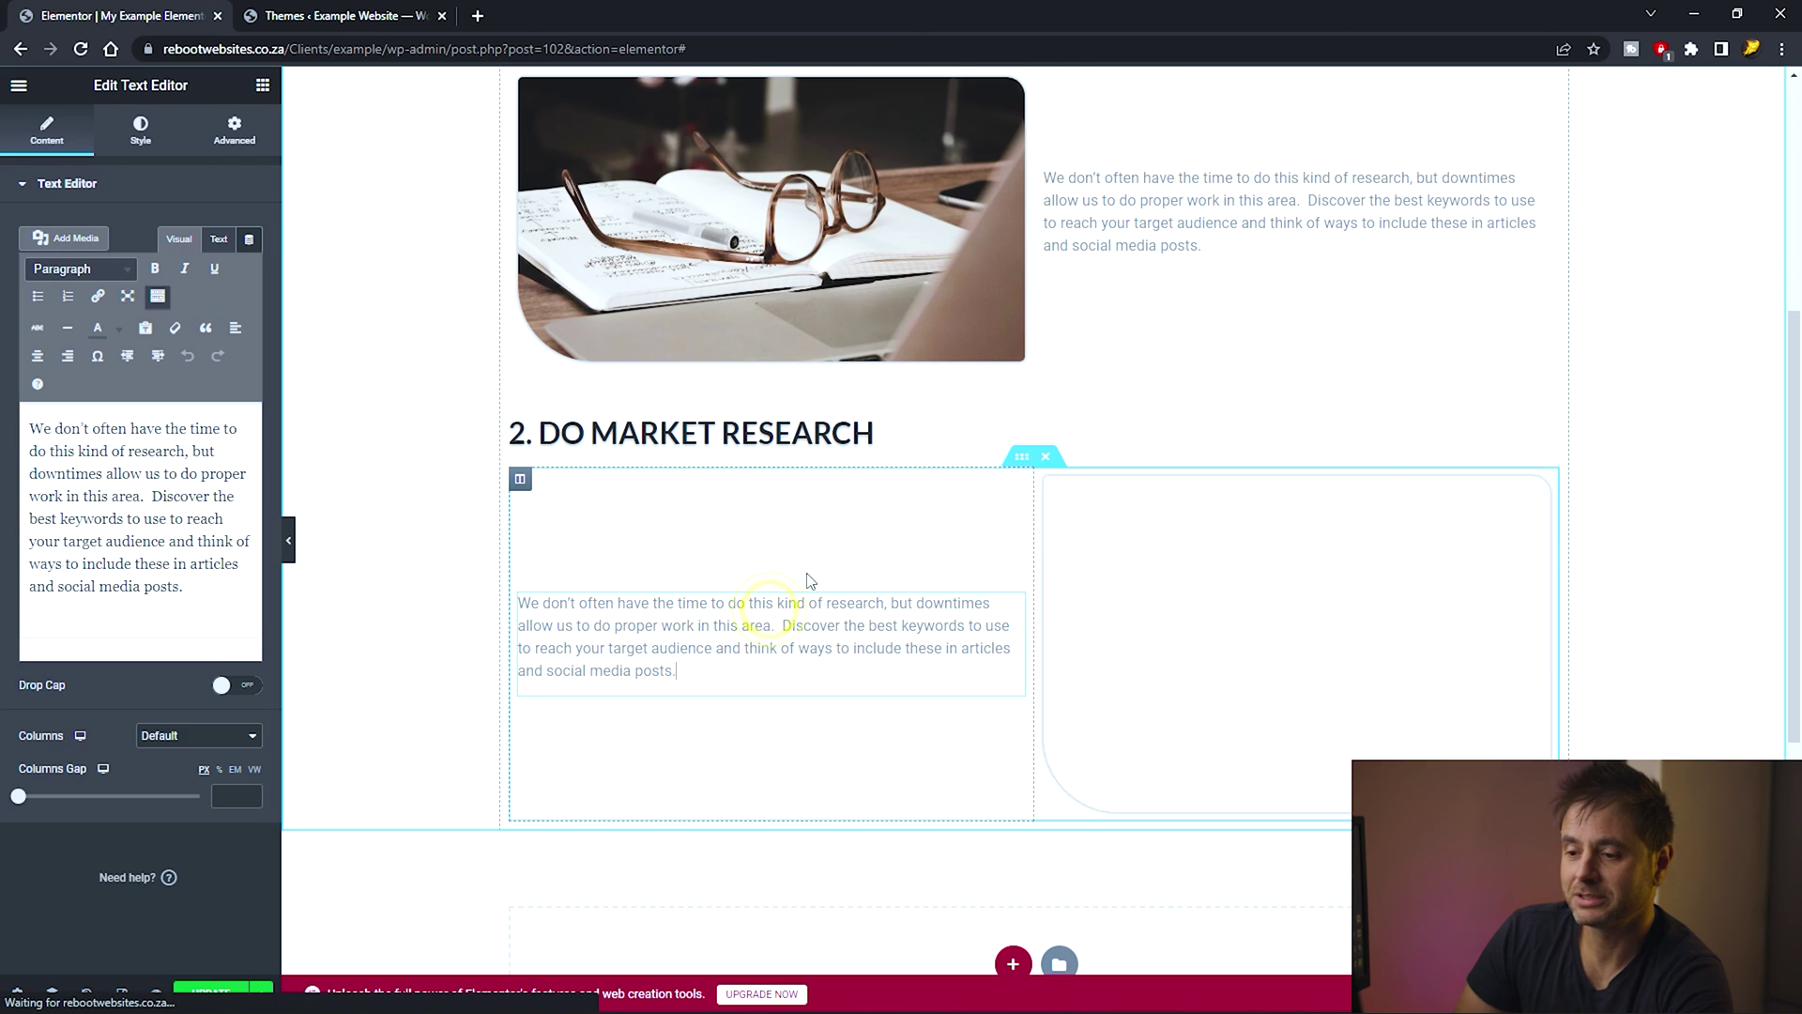
triple_click(61, 542)
text(You know your product best, but do you know what people are really looking for?  Conduct simple tests to find out what needs and wants you can fulfil.  Ask people in shops why they have chosen one product over another, ask your children’s teachers questions, or do more formal research in the form of questionnaires.  (You could give a small reward to those who participate.)  All of these will help you gain insight that will help your business.)
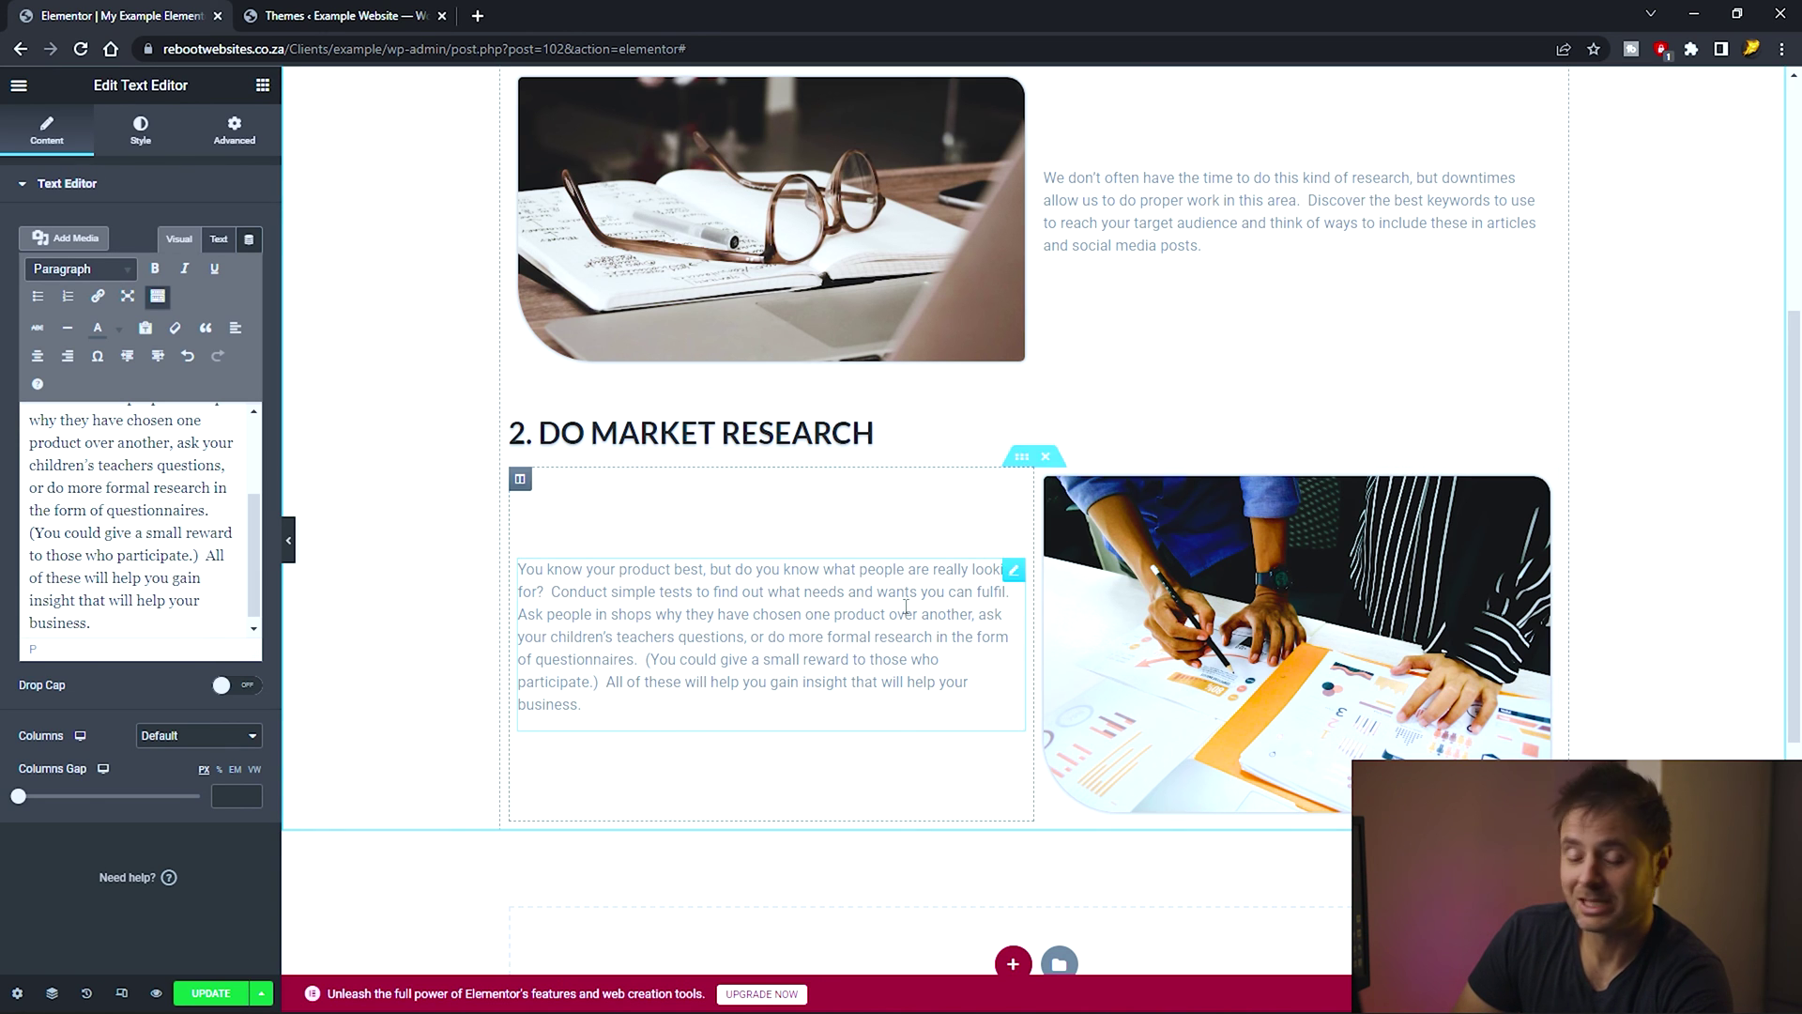
Duplicate the spacer and place the copy below the market research row.
right_click(1106, 393)
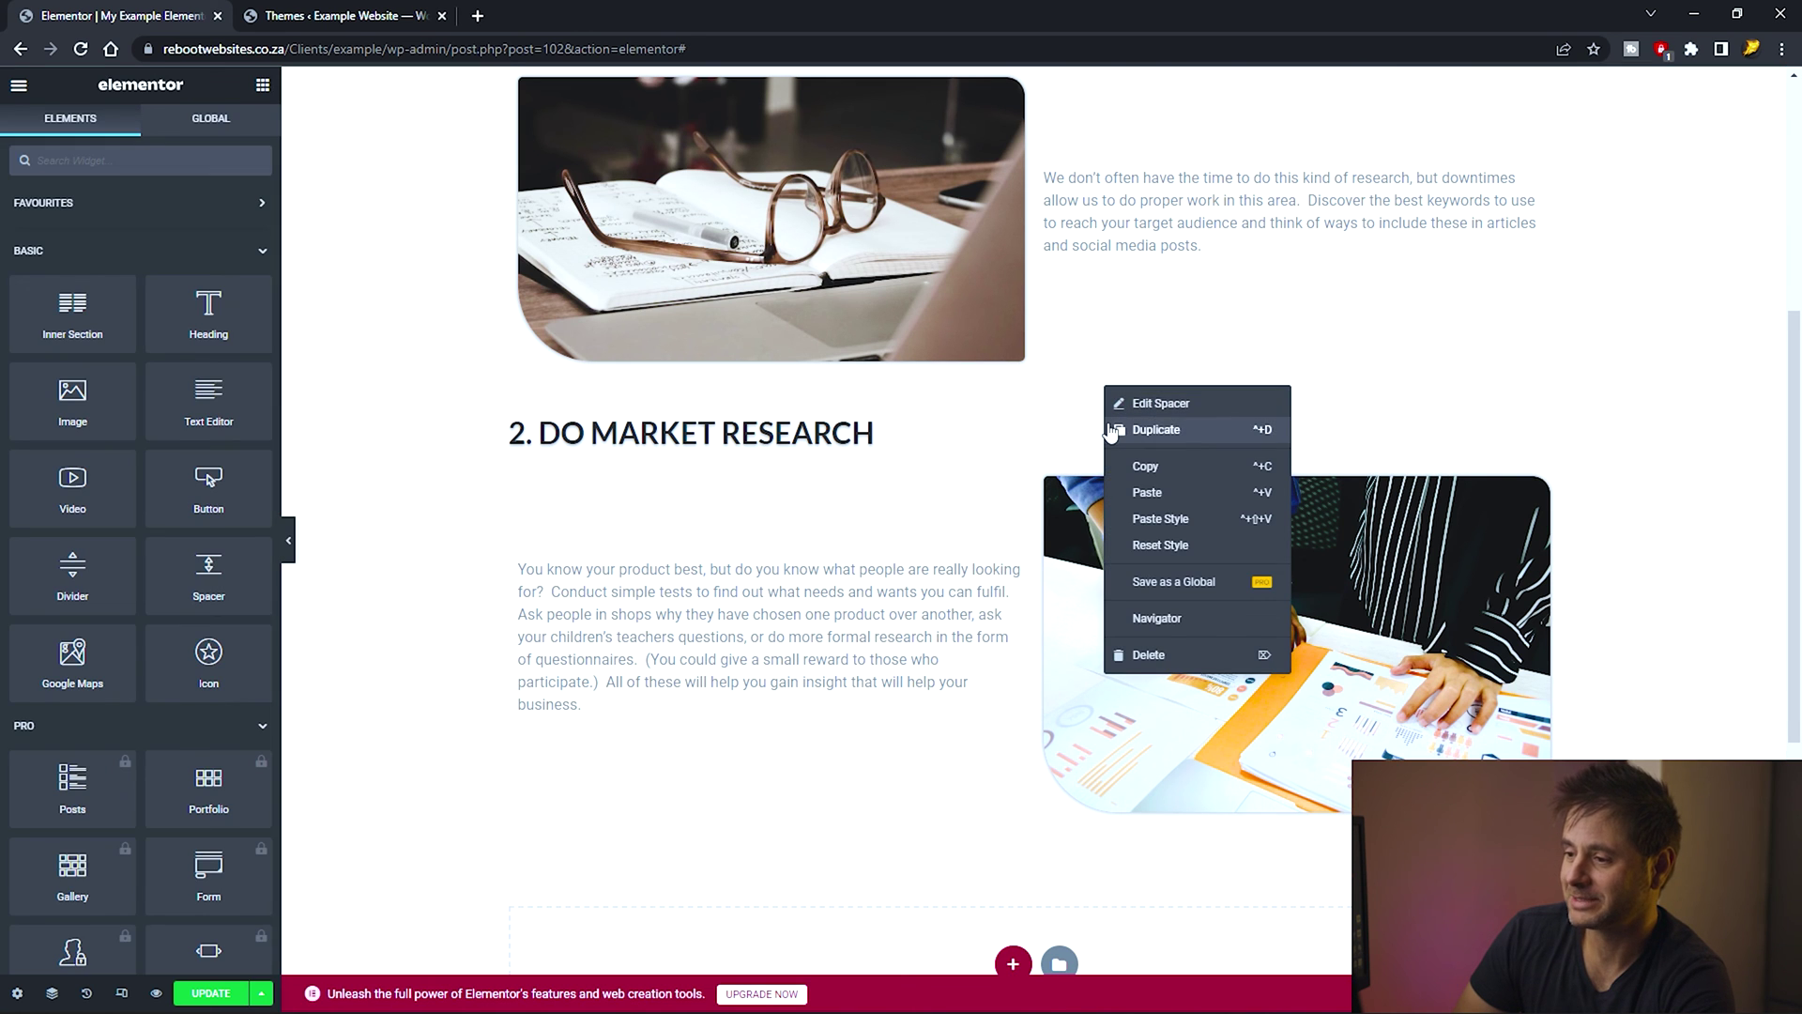
click(1108, 422)
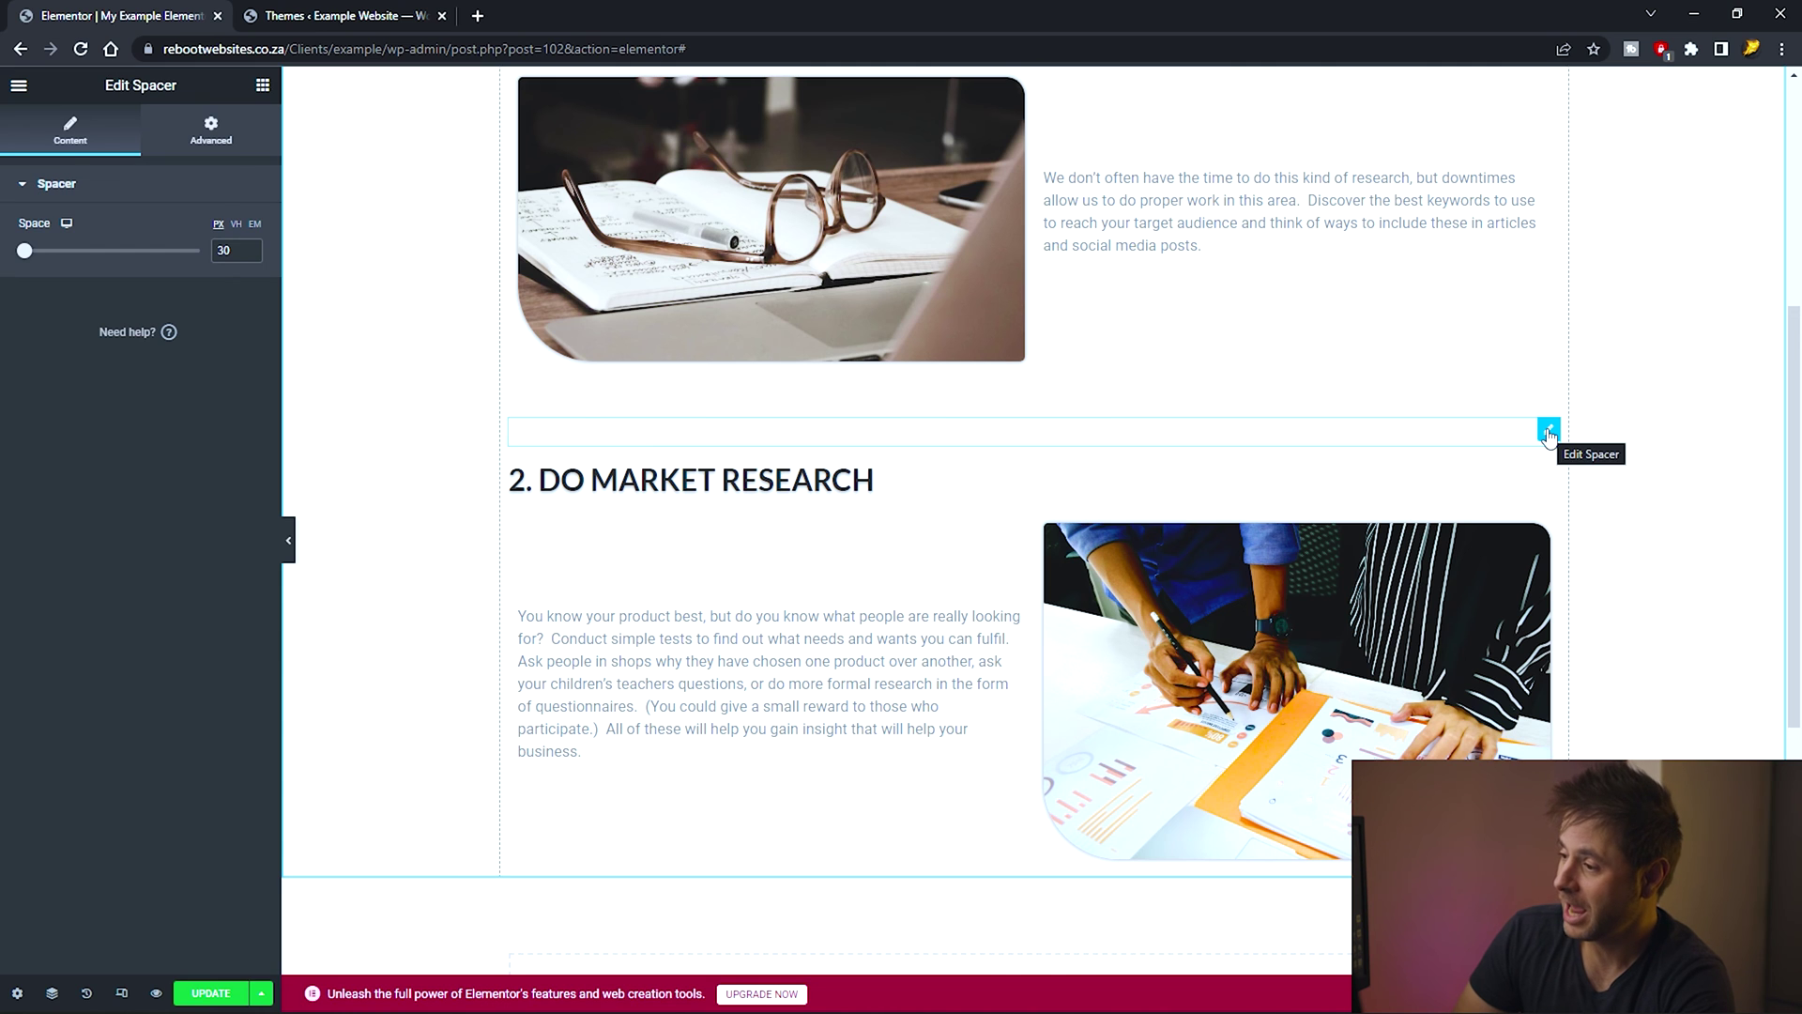
drag(1549, 432, 973, 835)
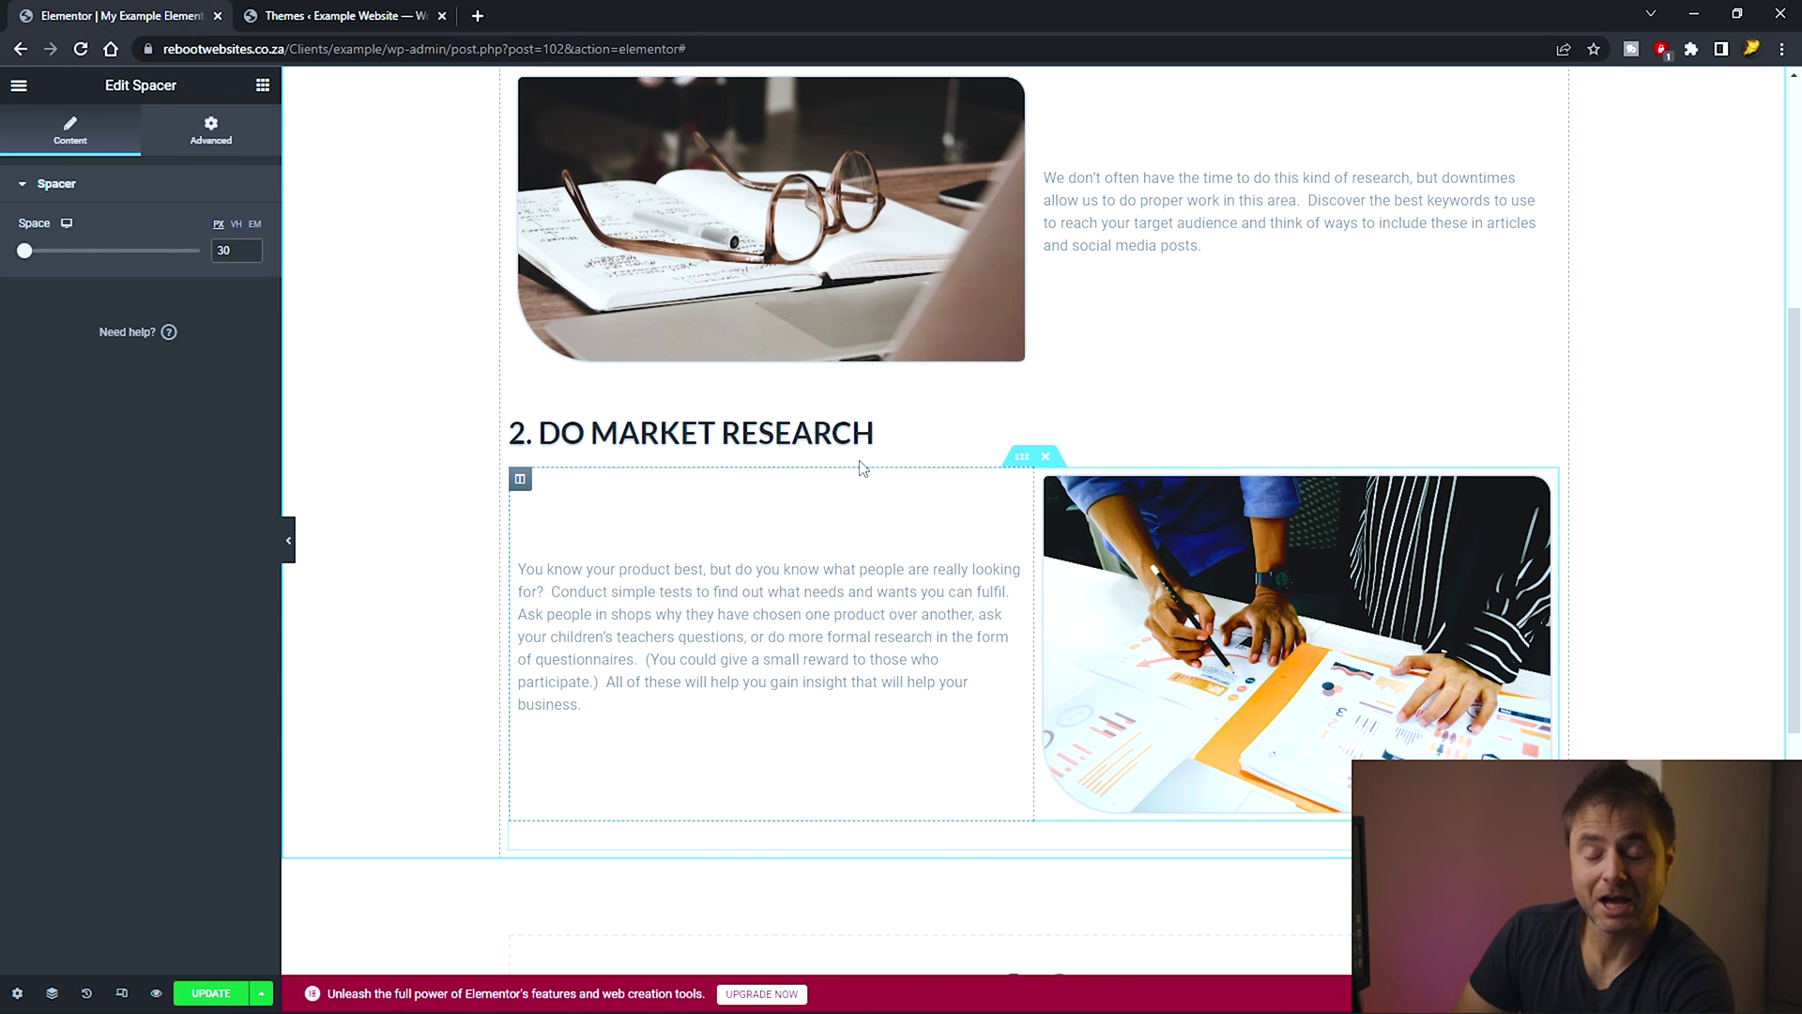
Duplicate heading 2 below the new spacer and retitle it '3.DO A SHORT ONLINE COURSE IN YOUR FIELD'.
right_click(838, 432)
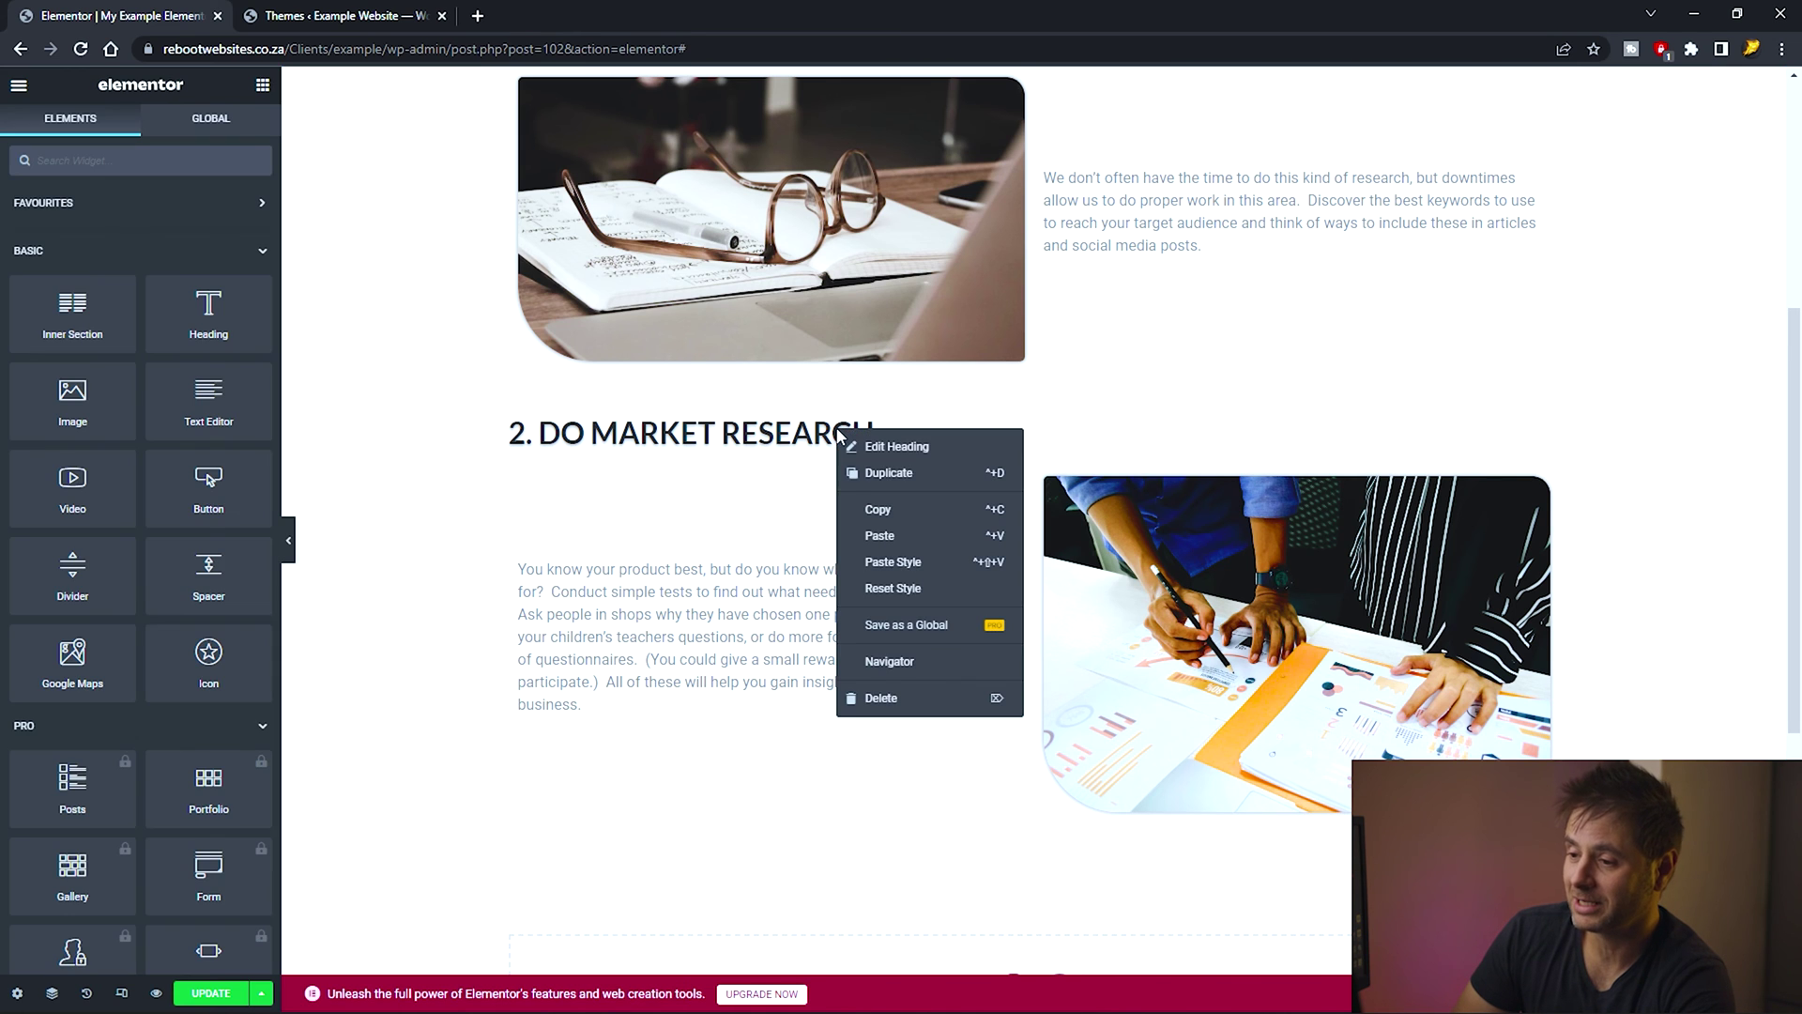
click(868, 473)
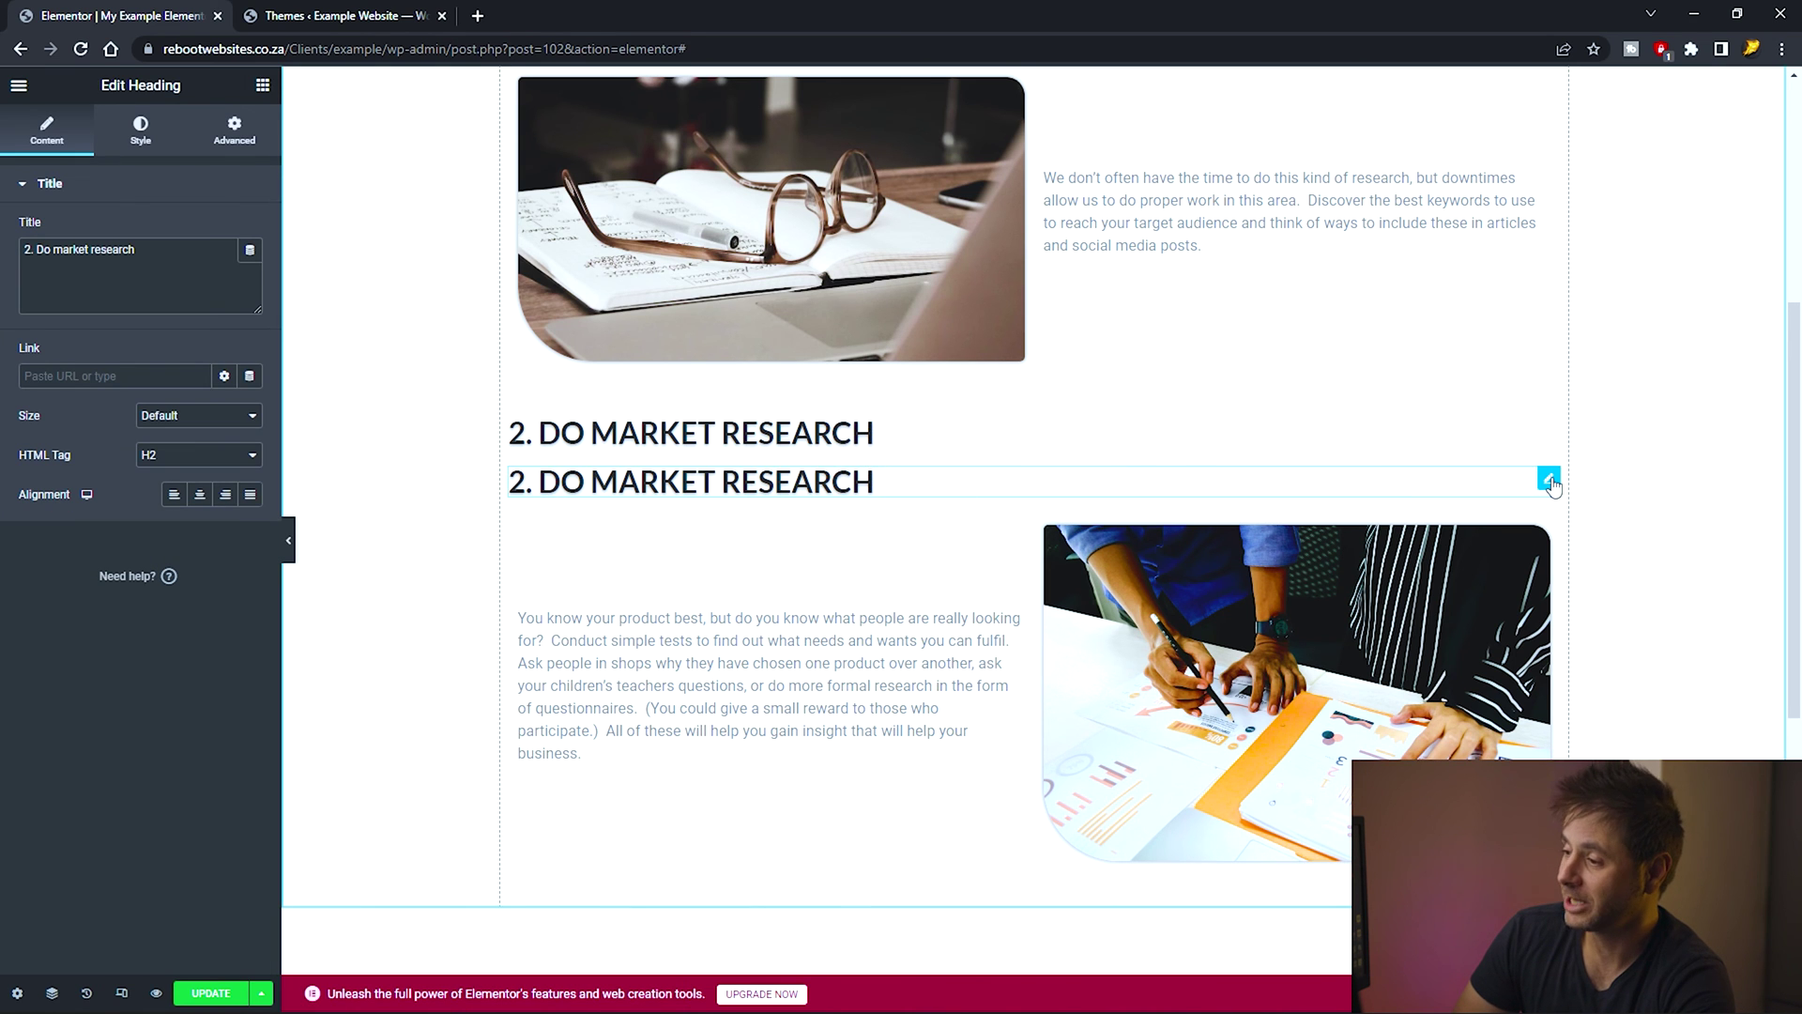
drag(1551, 484, 970, 856)
click(927, 873)
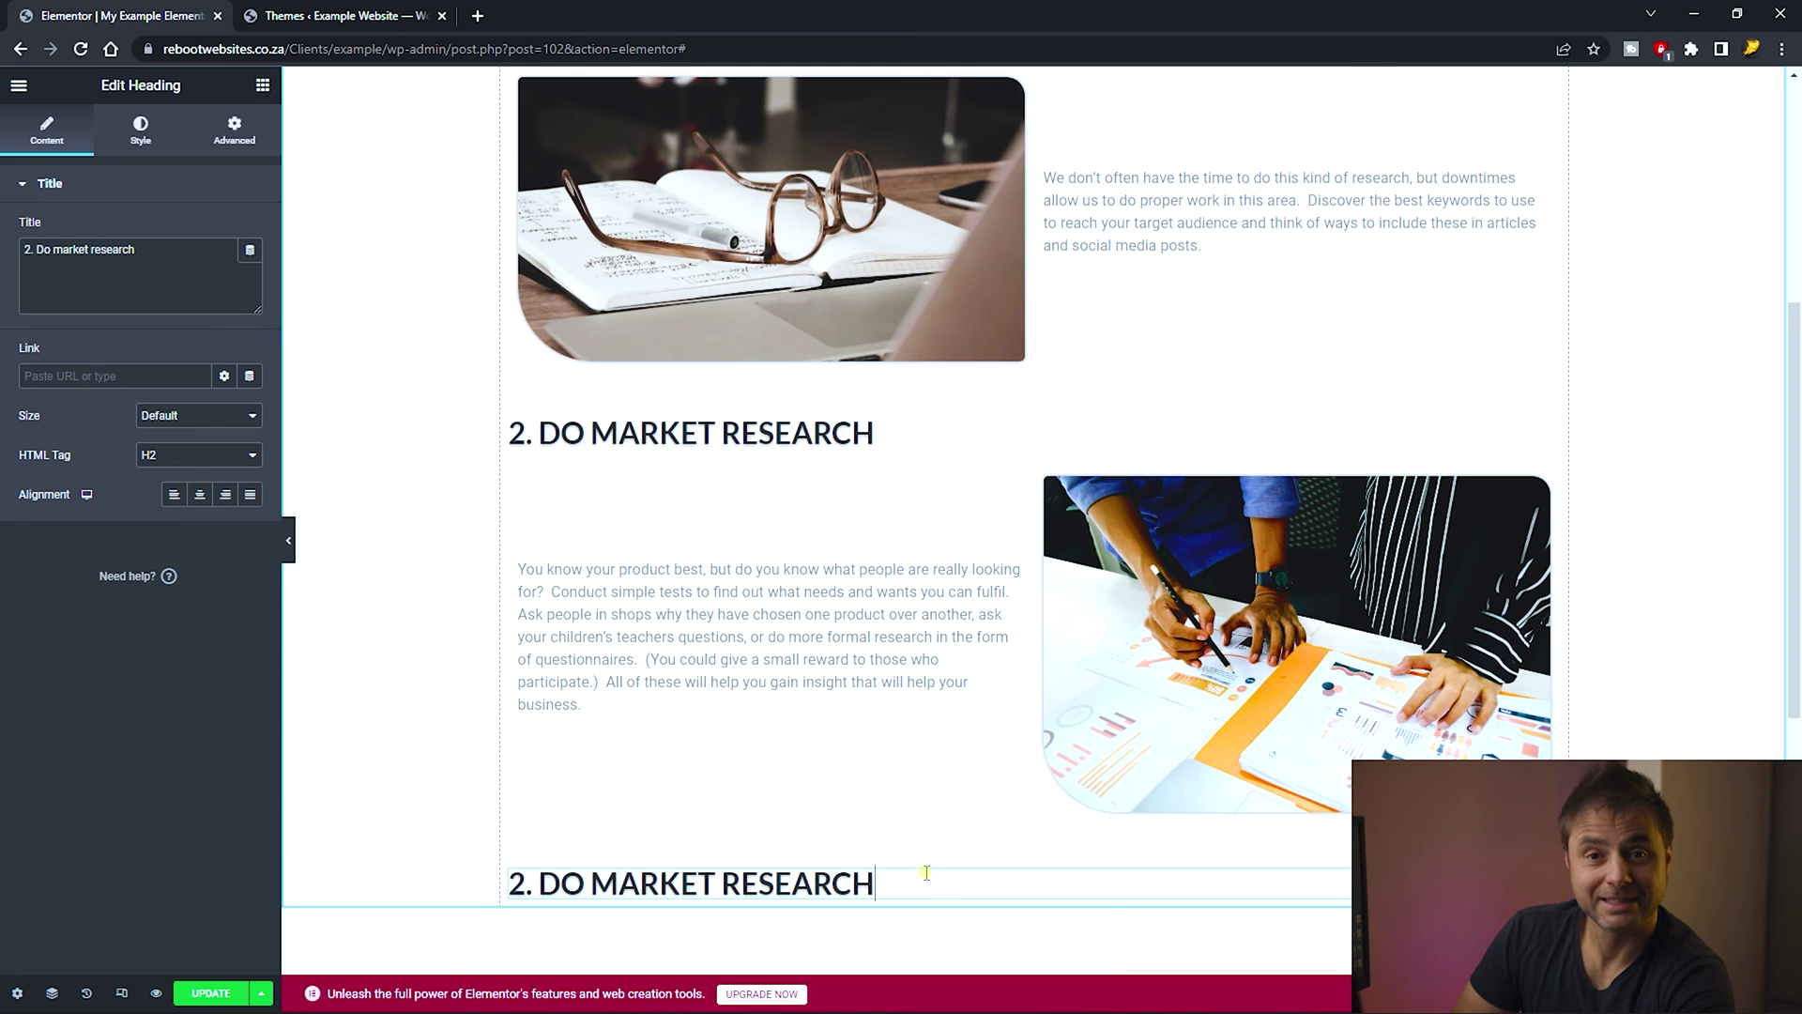
click(169, 310)
key(ctrl+a)
text(3.Do a short online course in your field)
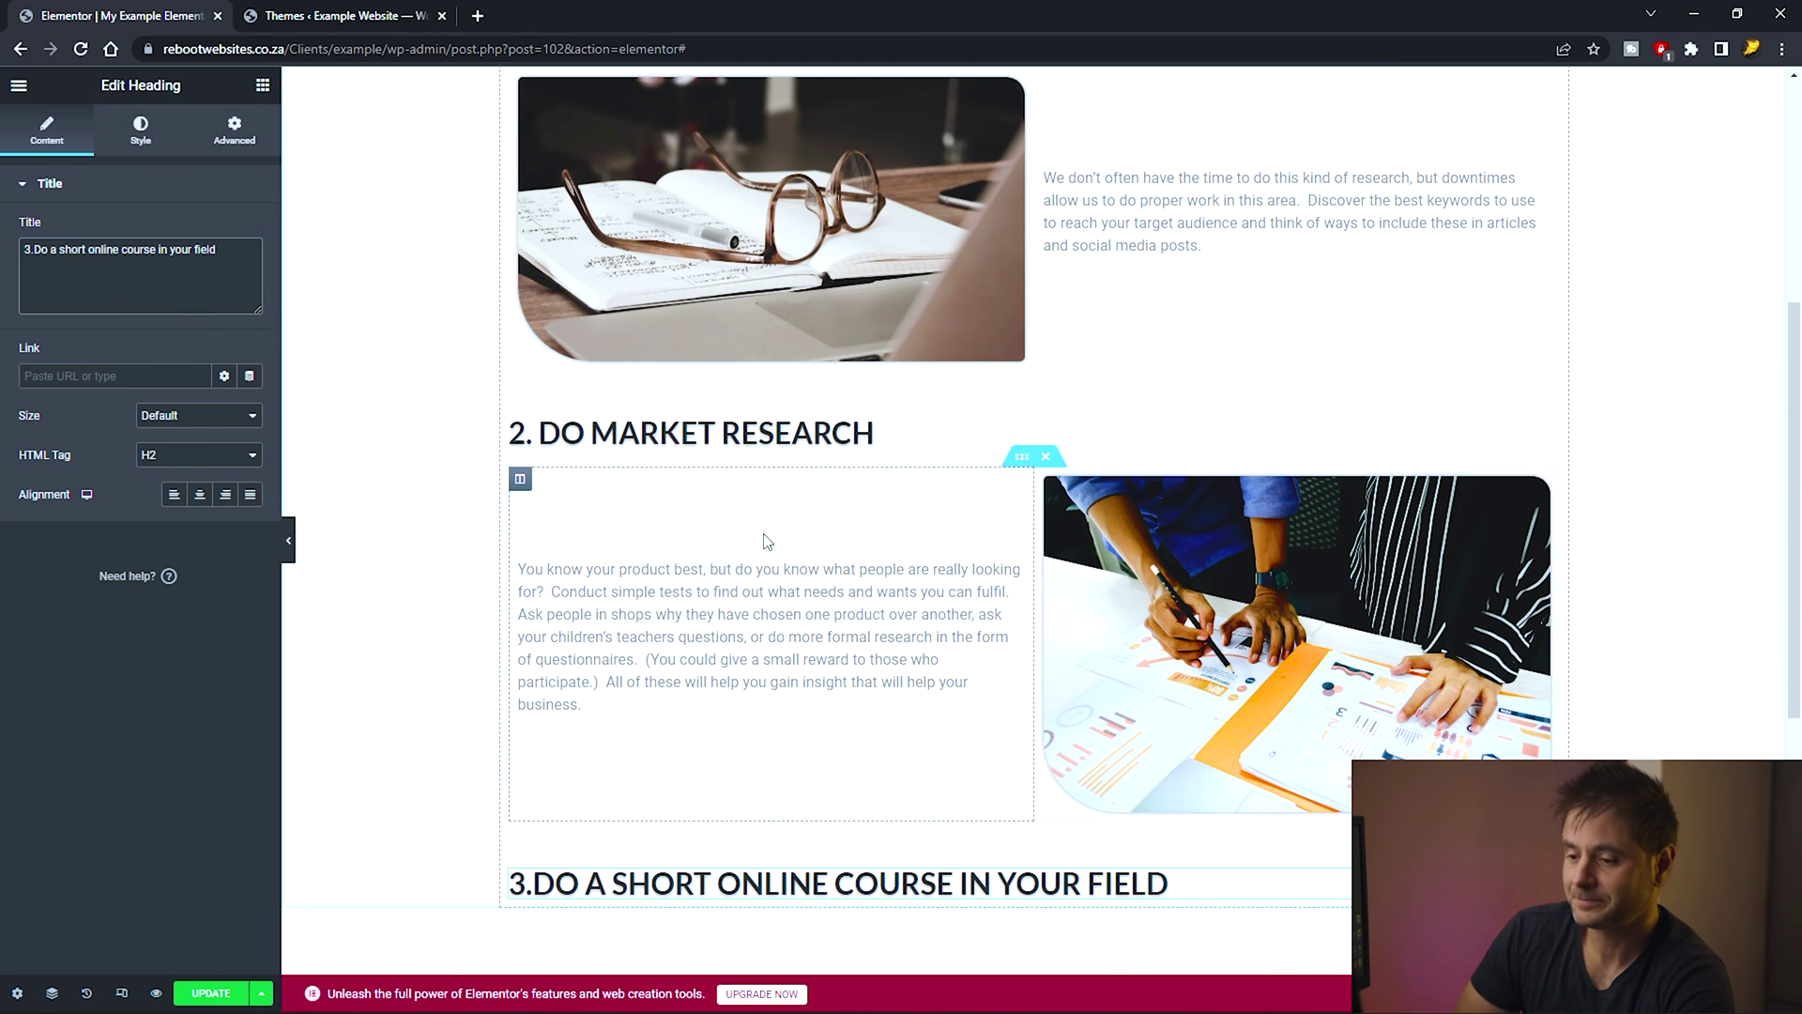
scroll(767, 541, up, 2)
scroll(966, 623, down, 4)
scroll(1044, 601, up, 5)
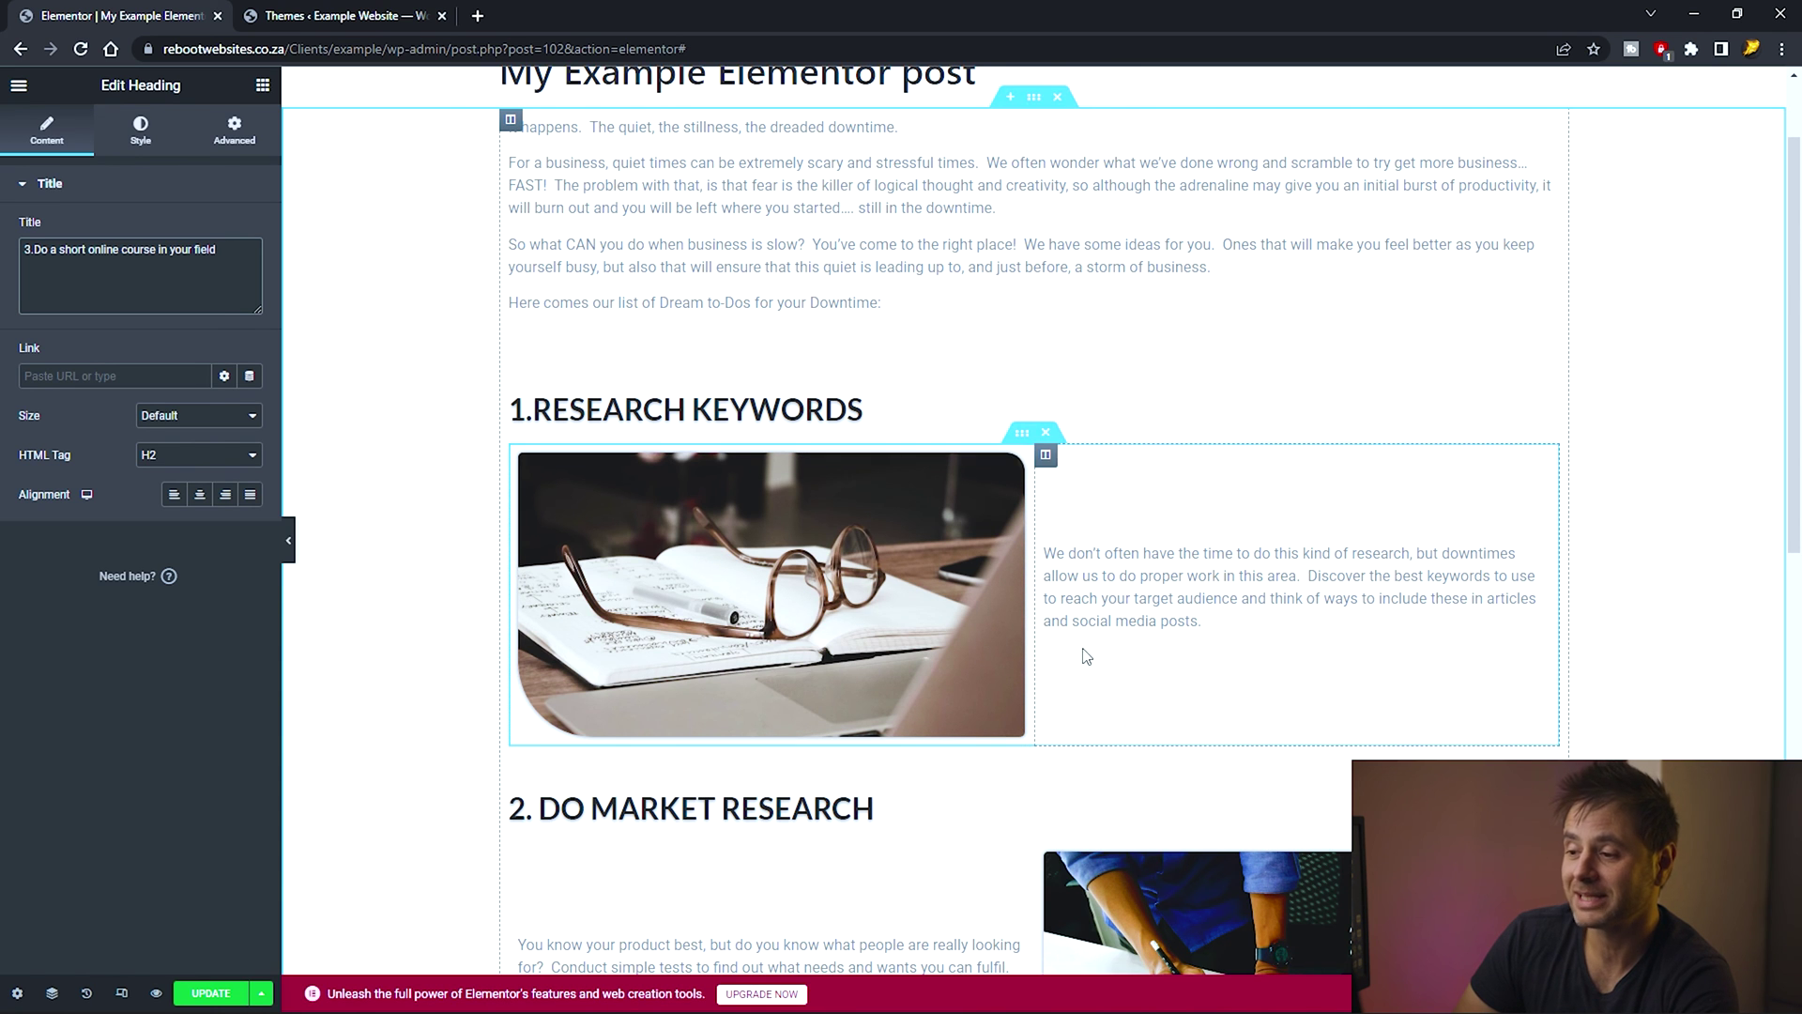
scroll(1086, 656, down, 4)
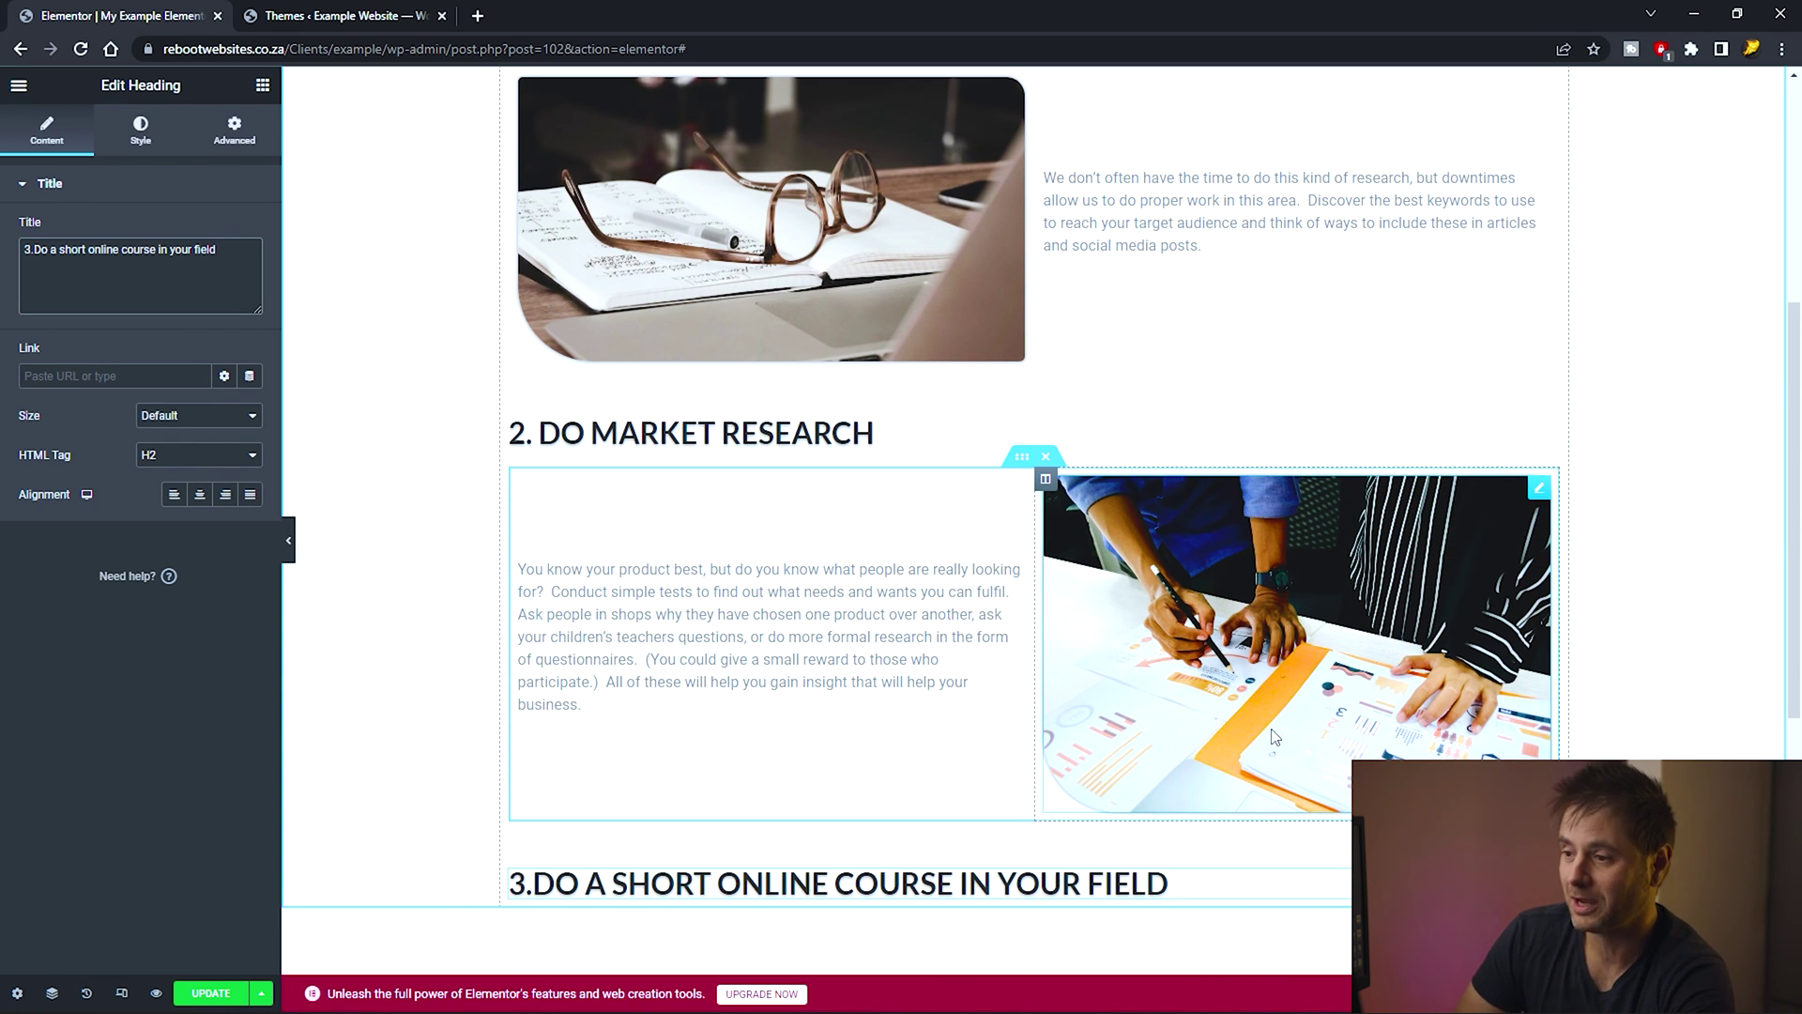
scroll(1274, 737, up, 3)
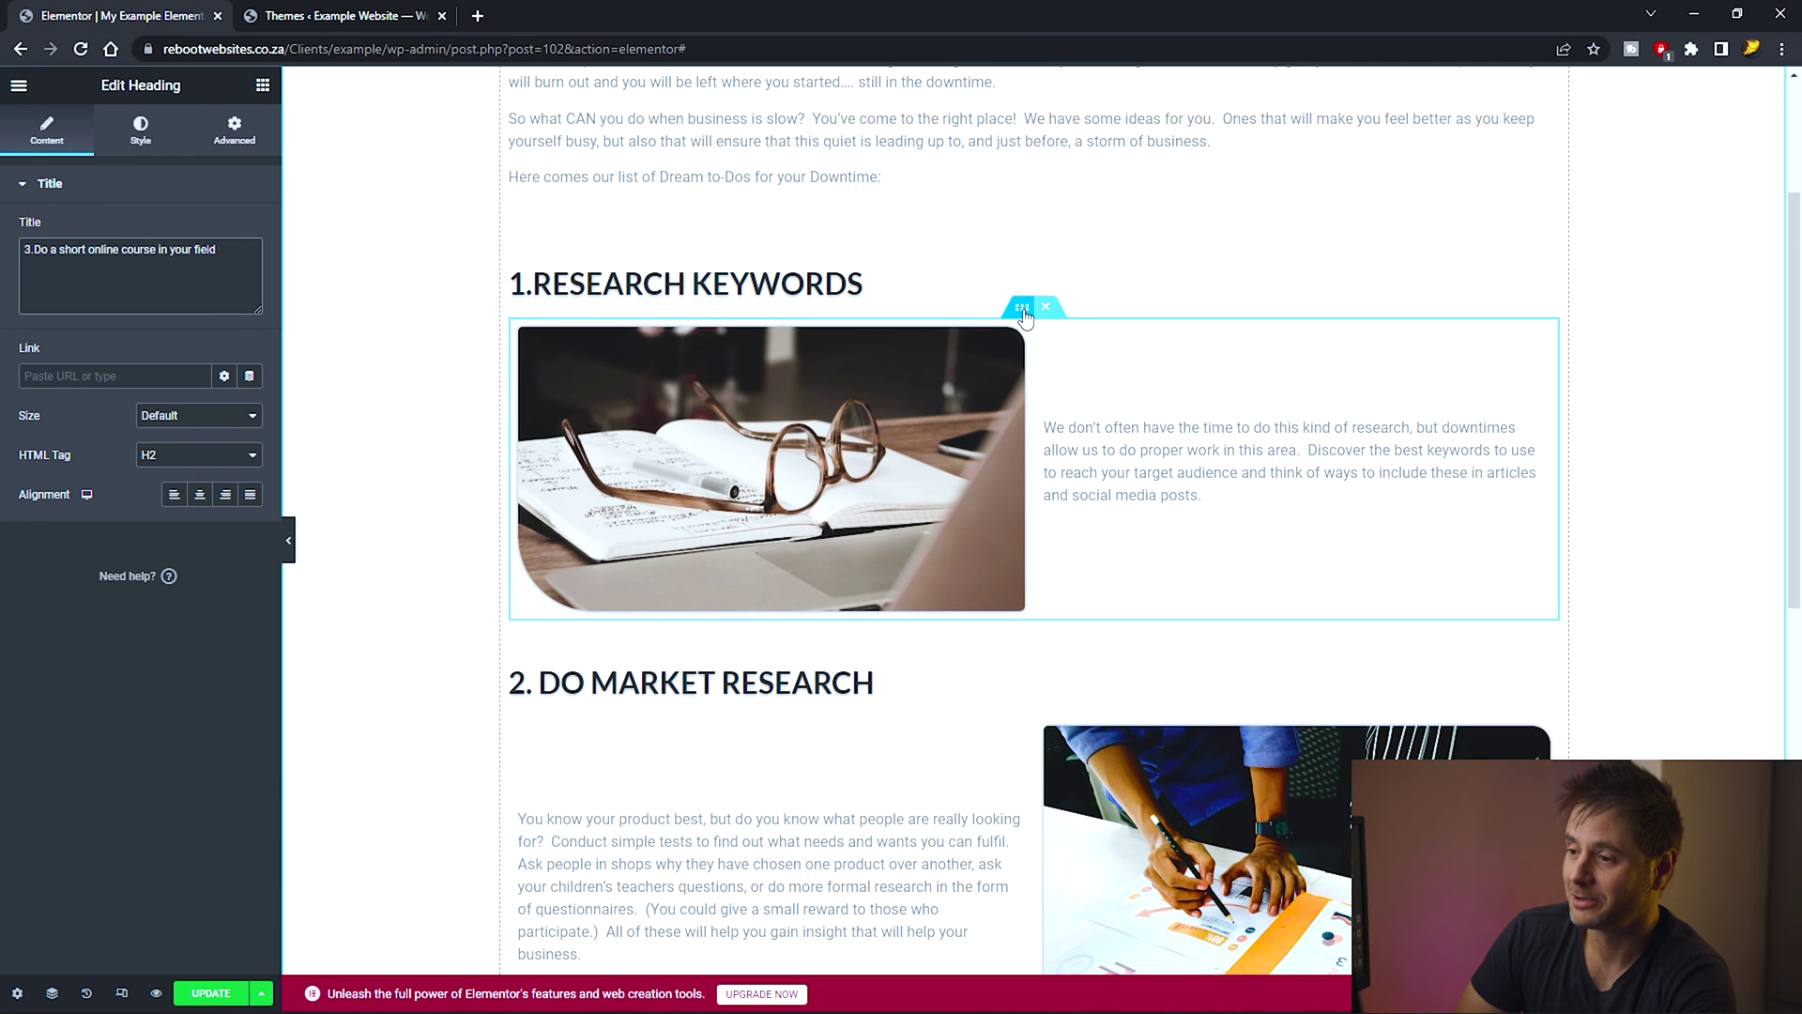
Duplicate the keywords image-and-text row under heading 3 and swap in the JOIN US ONLINE laptop photo.
right_click(1024, 318)
click(1051, 361)
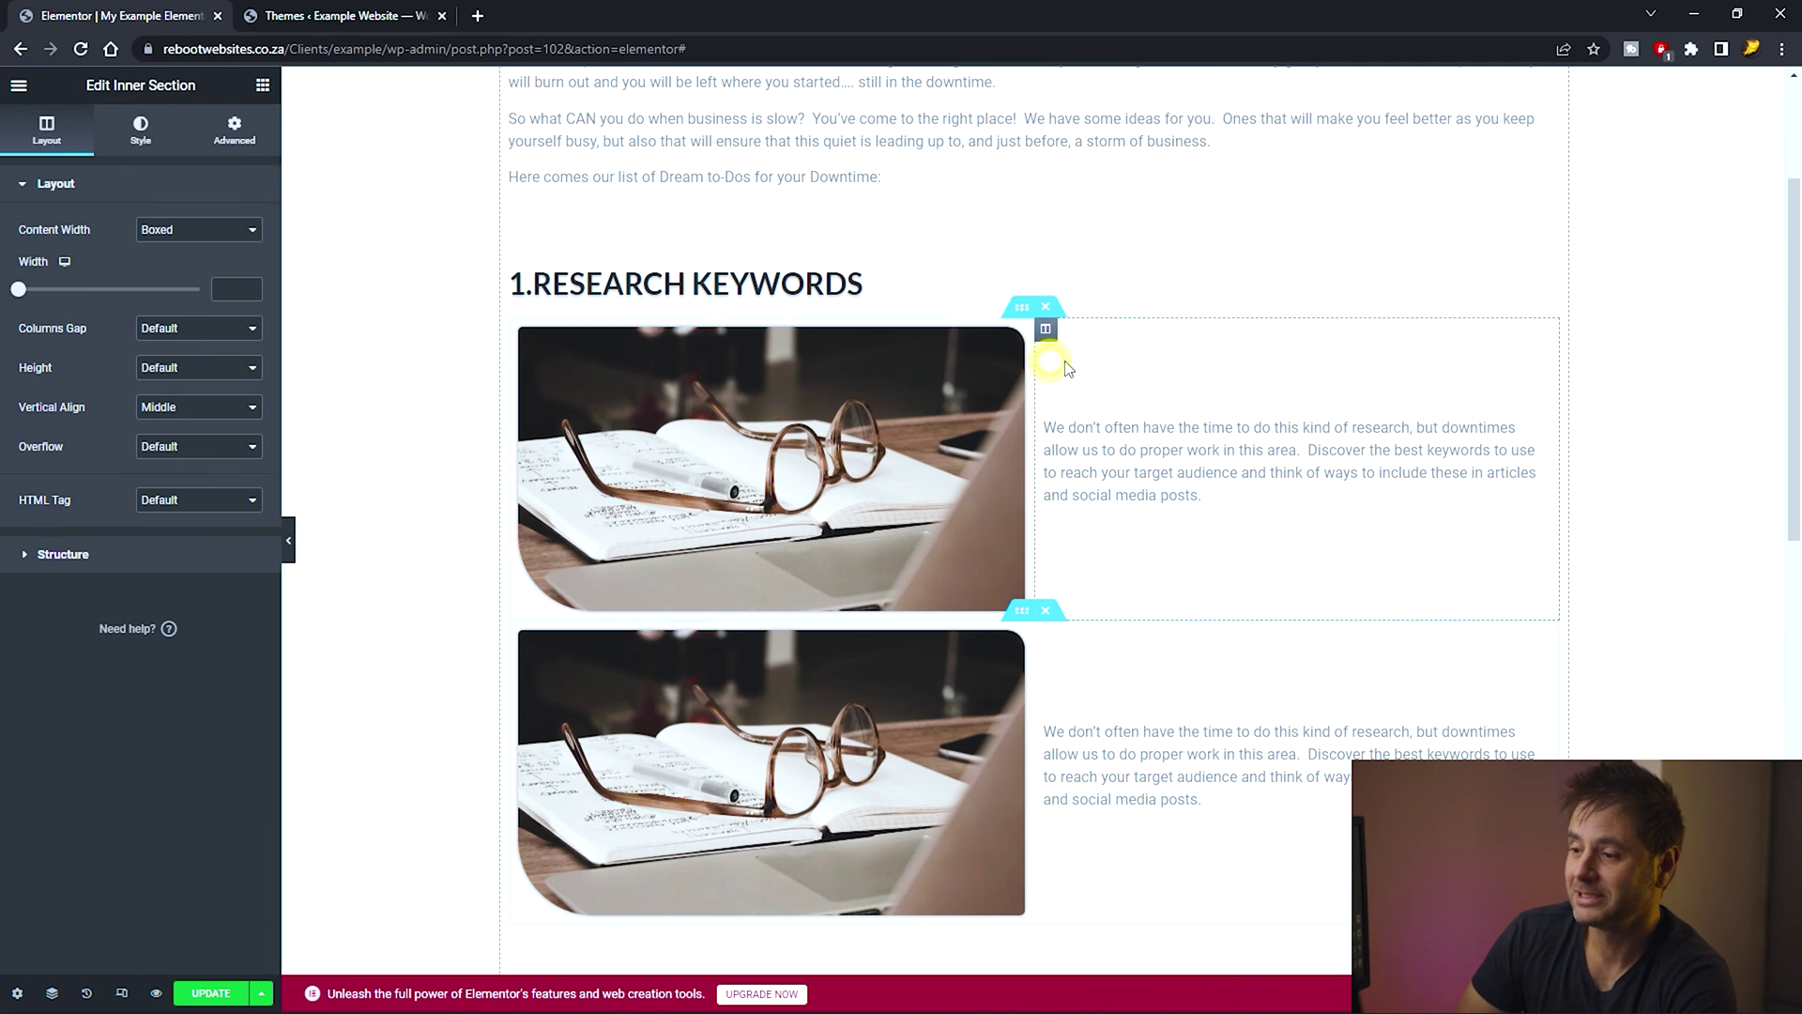
drag(1022, 307, 926, 624)
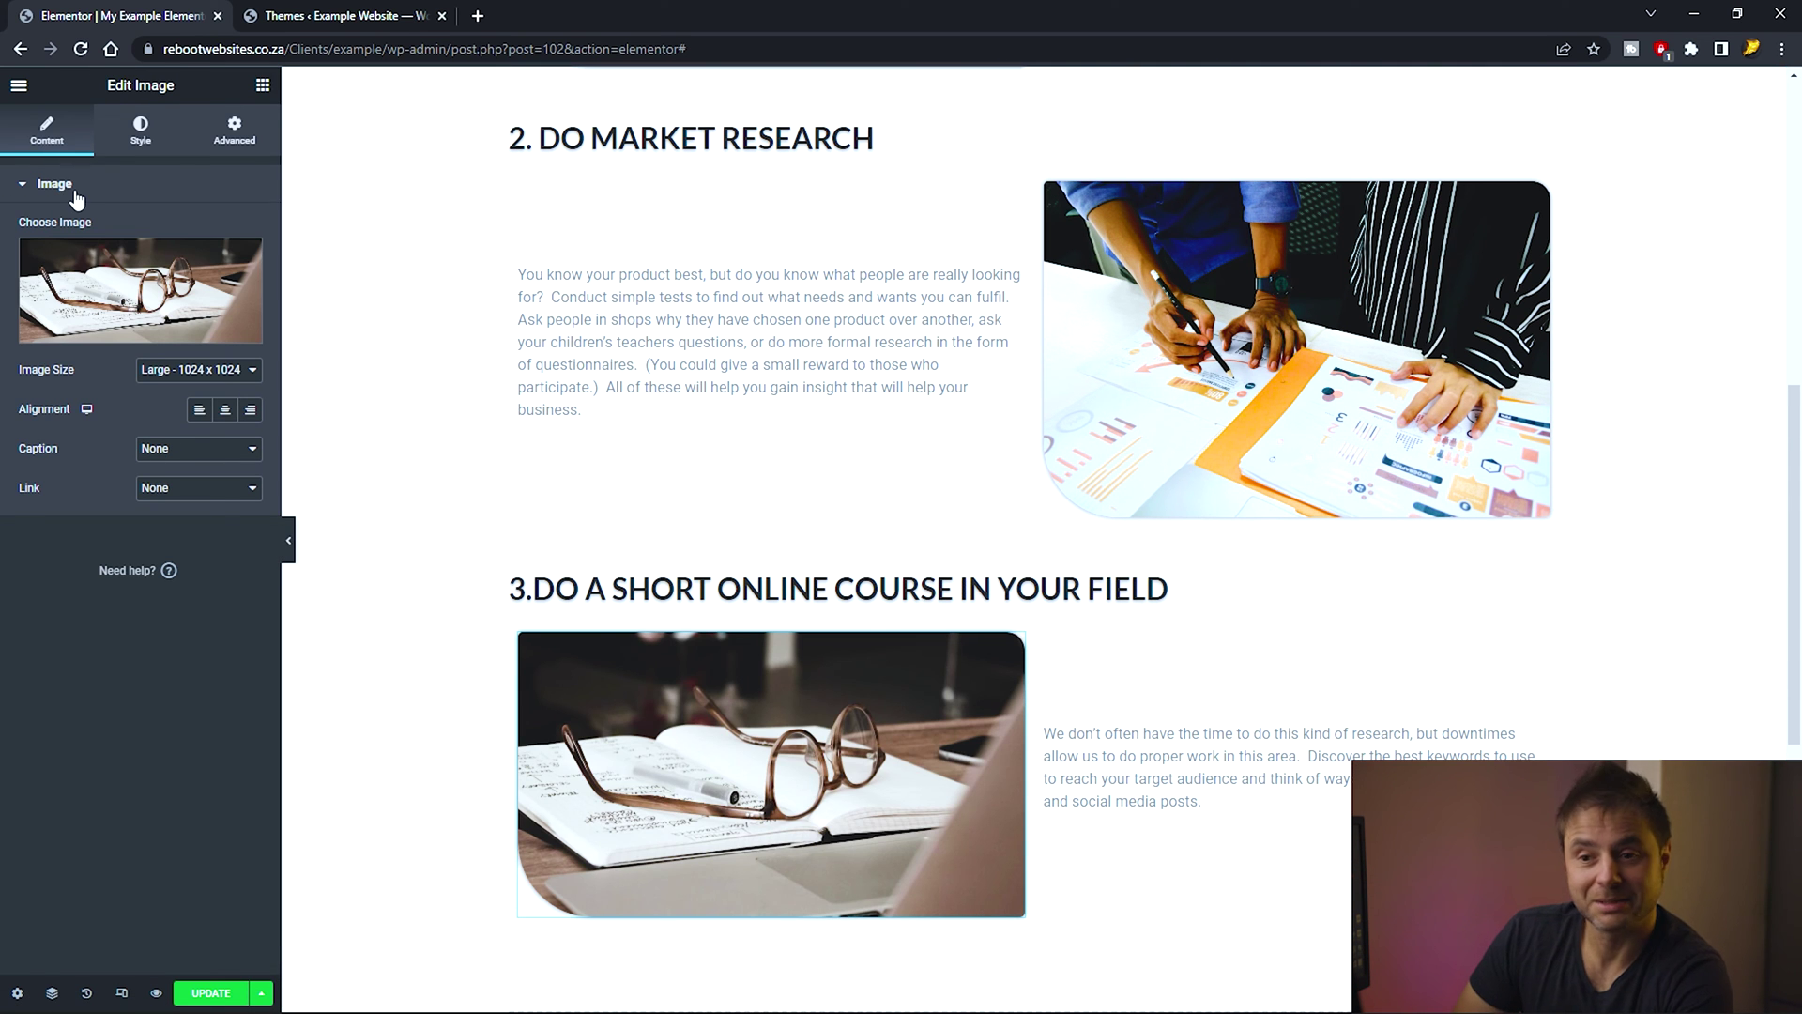
click(154, 285)
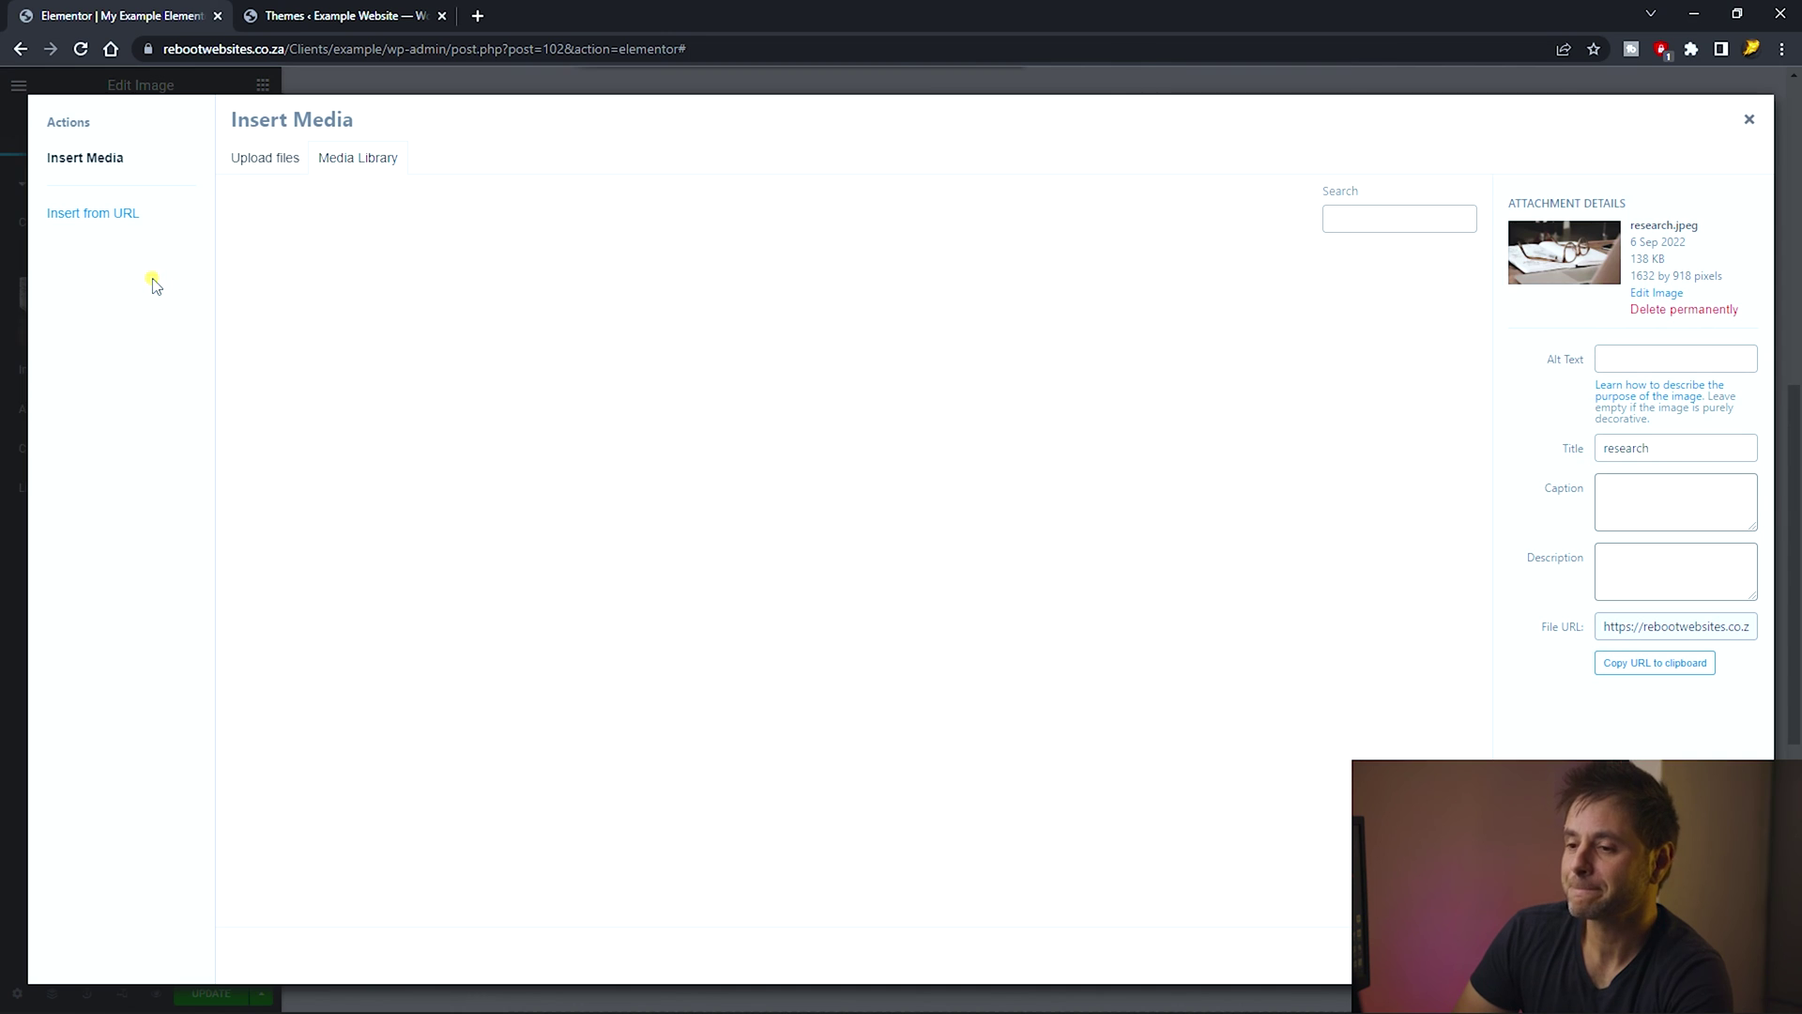
click(1730, 967)
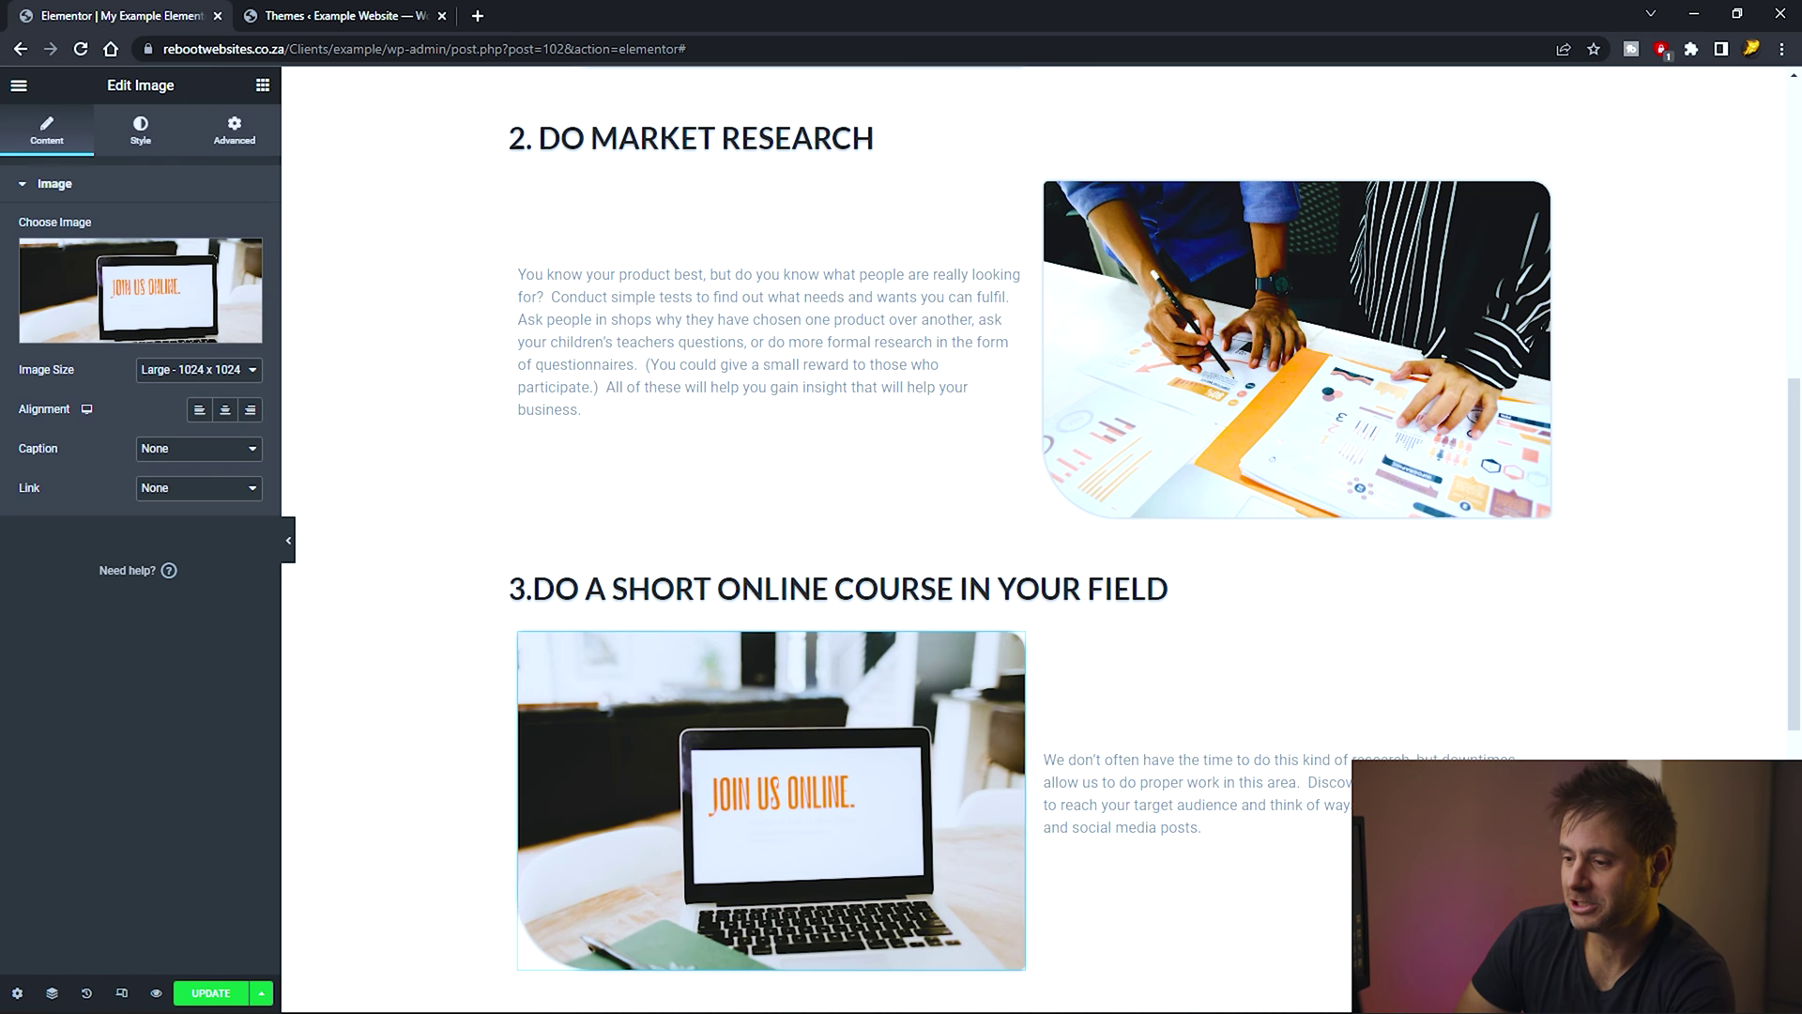
click(1328, 834)
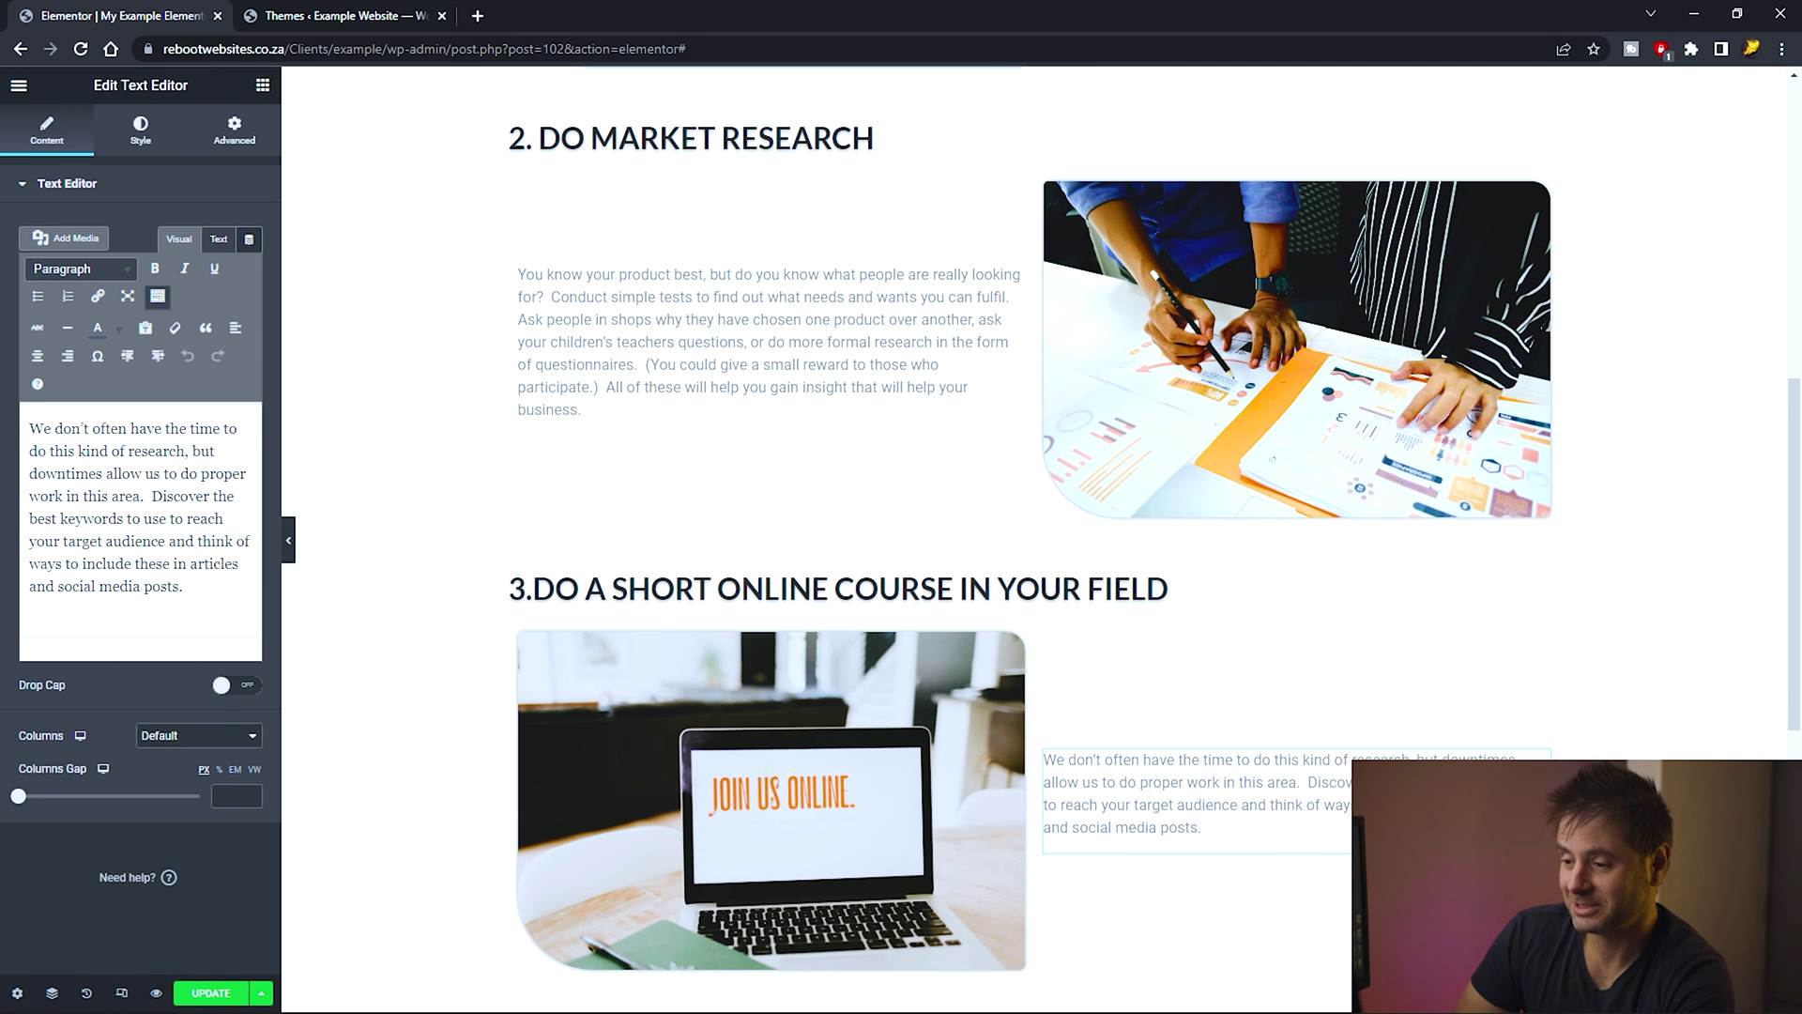
Replace the laptop-photo paragraph with the text beginning 'Short online courses are everywhere!'.
click(161, 494)
key(ctrl+a)
text(Short online courses are everywhere!  Many online colleges even offer free semesters or free introductions etc.  Use the downtime opportunity to learn more about an aspect of your work or your field that will help you feel empowered and become an expert.  This is something customers look for in the businesses they support.)
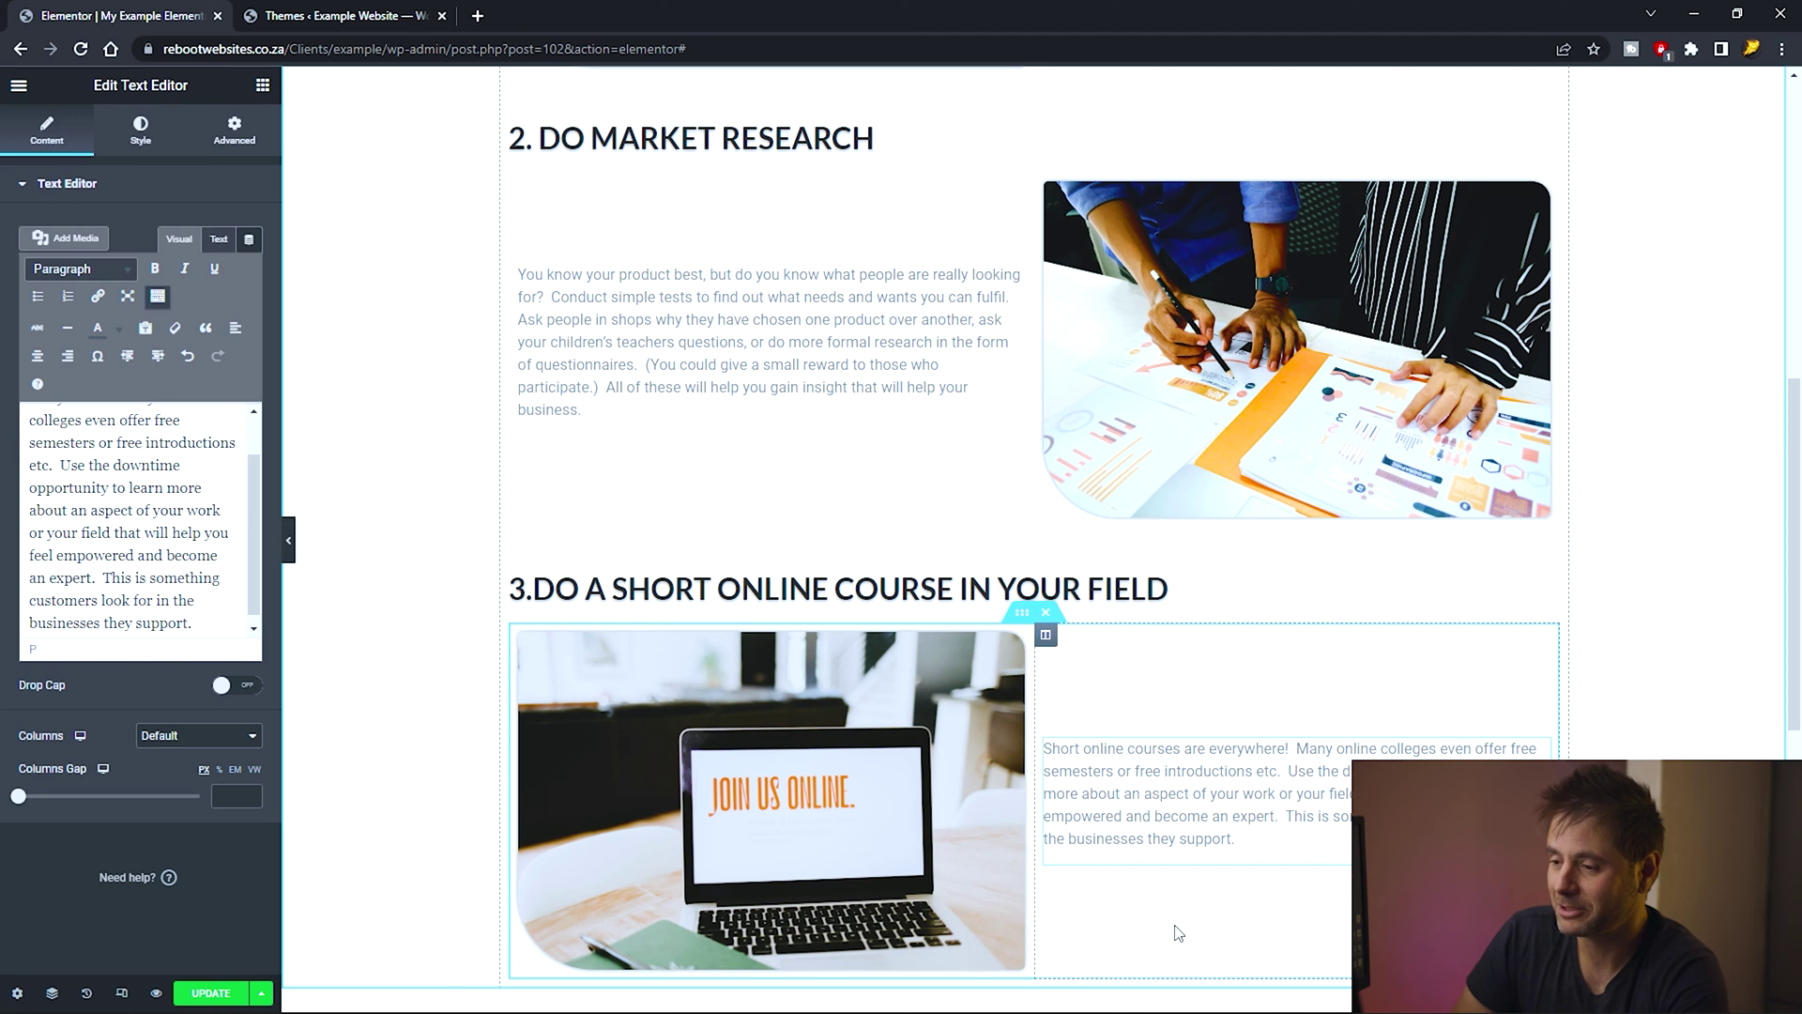
Duplicate the spacer and move the copy below the online course section.
right_click(1042, 554)
click(1074, 591)
drag(1543, 584, 951, 982)
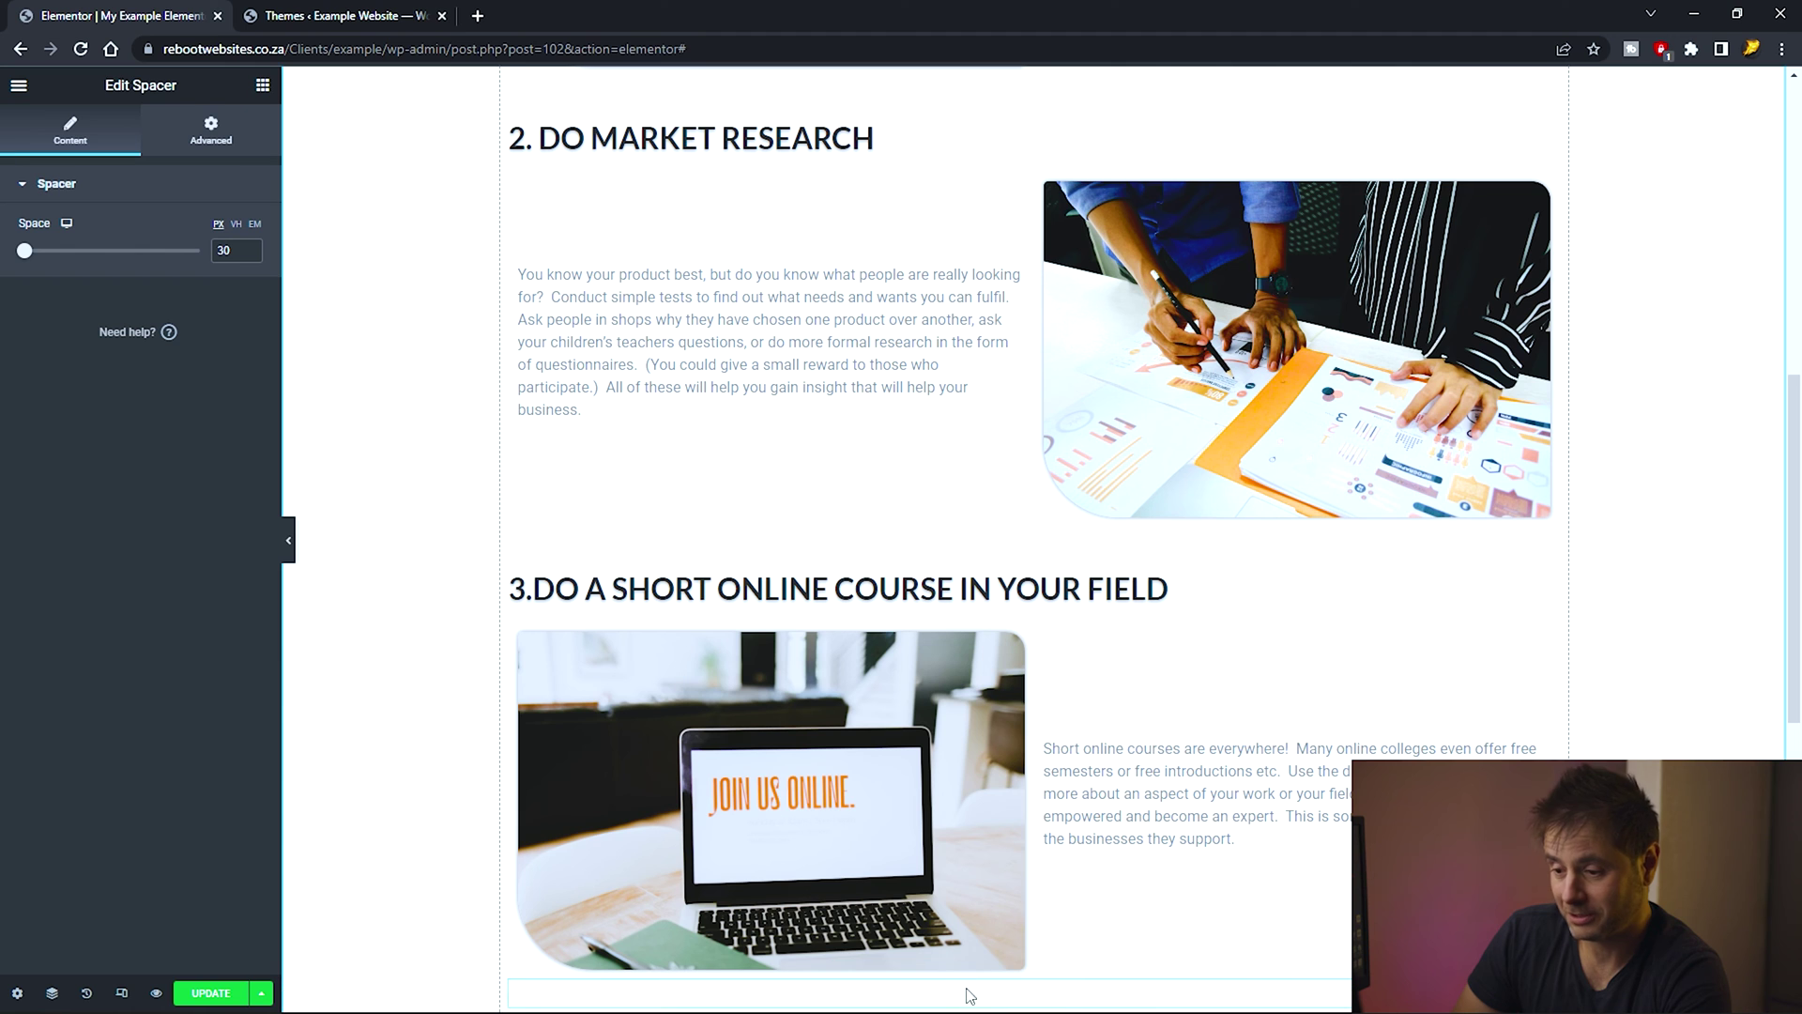
Duplicate the '3.DO A SHORT ONLINE COURSE IN YOUR FIELD' heading and move the copy below the laptop-photo row.
right_click(1193, 599)
click(1206, 638)
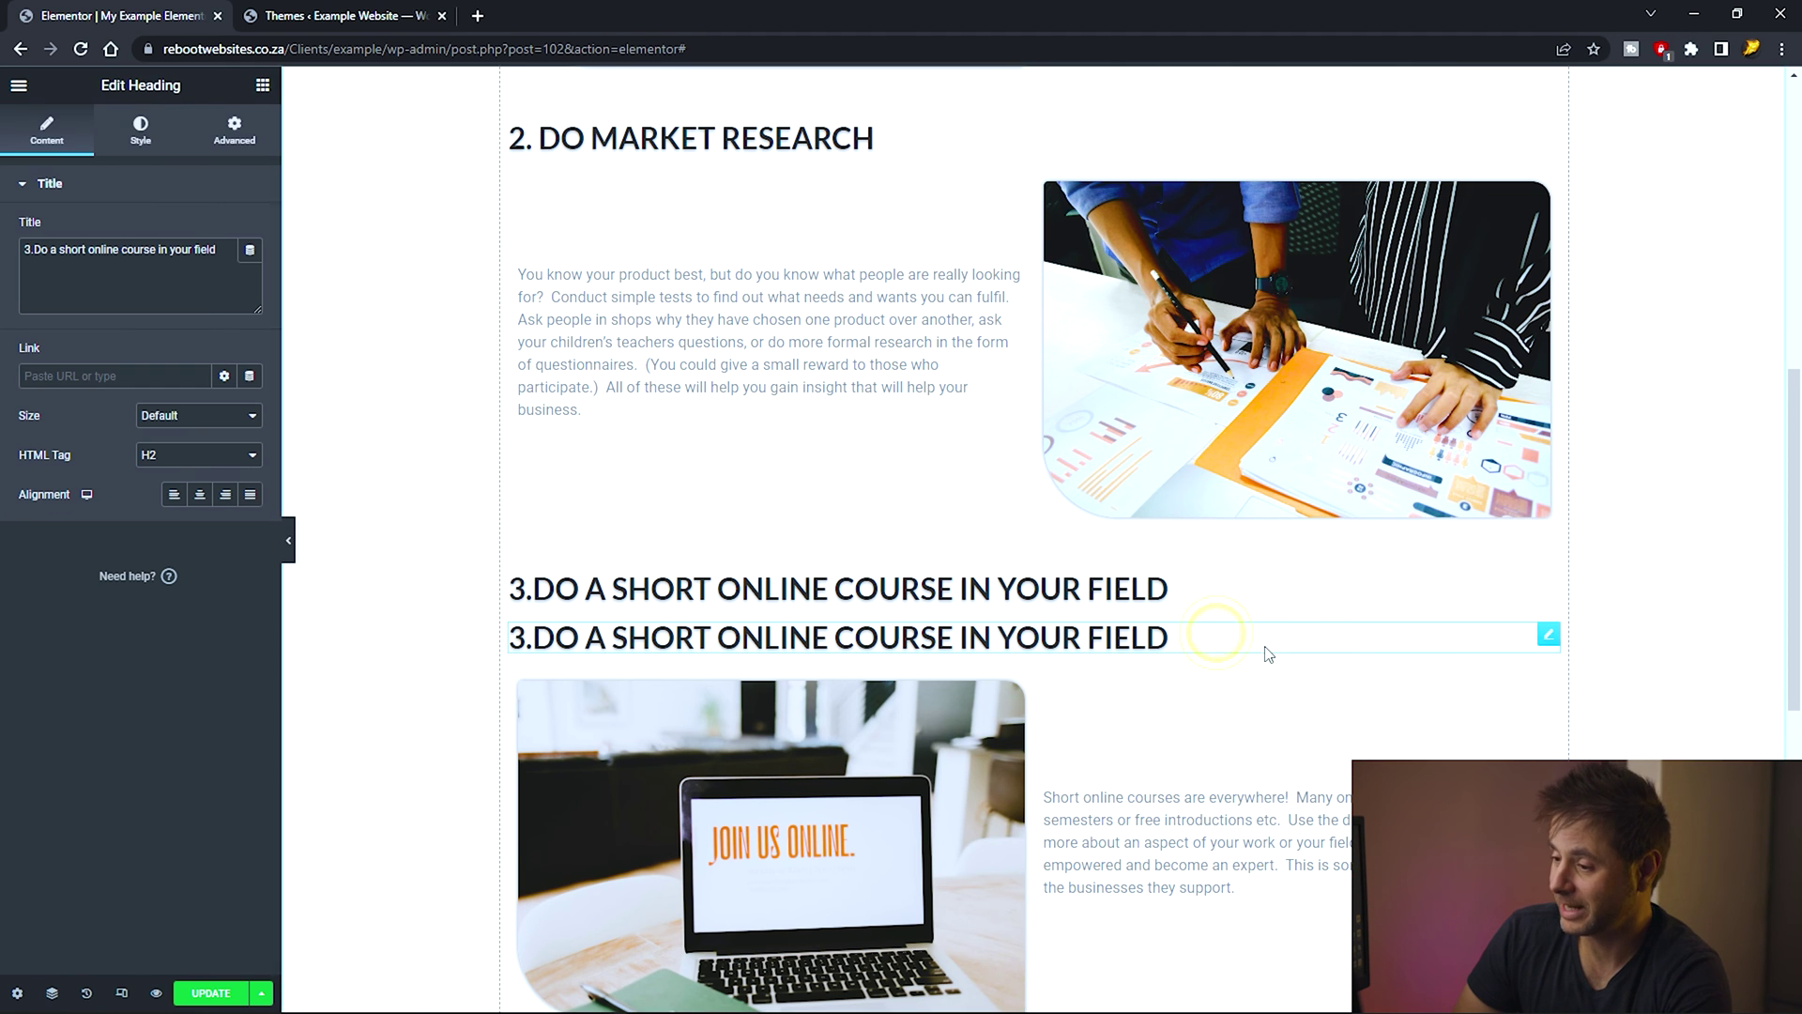
drag(1525, 653, 1027, 915)
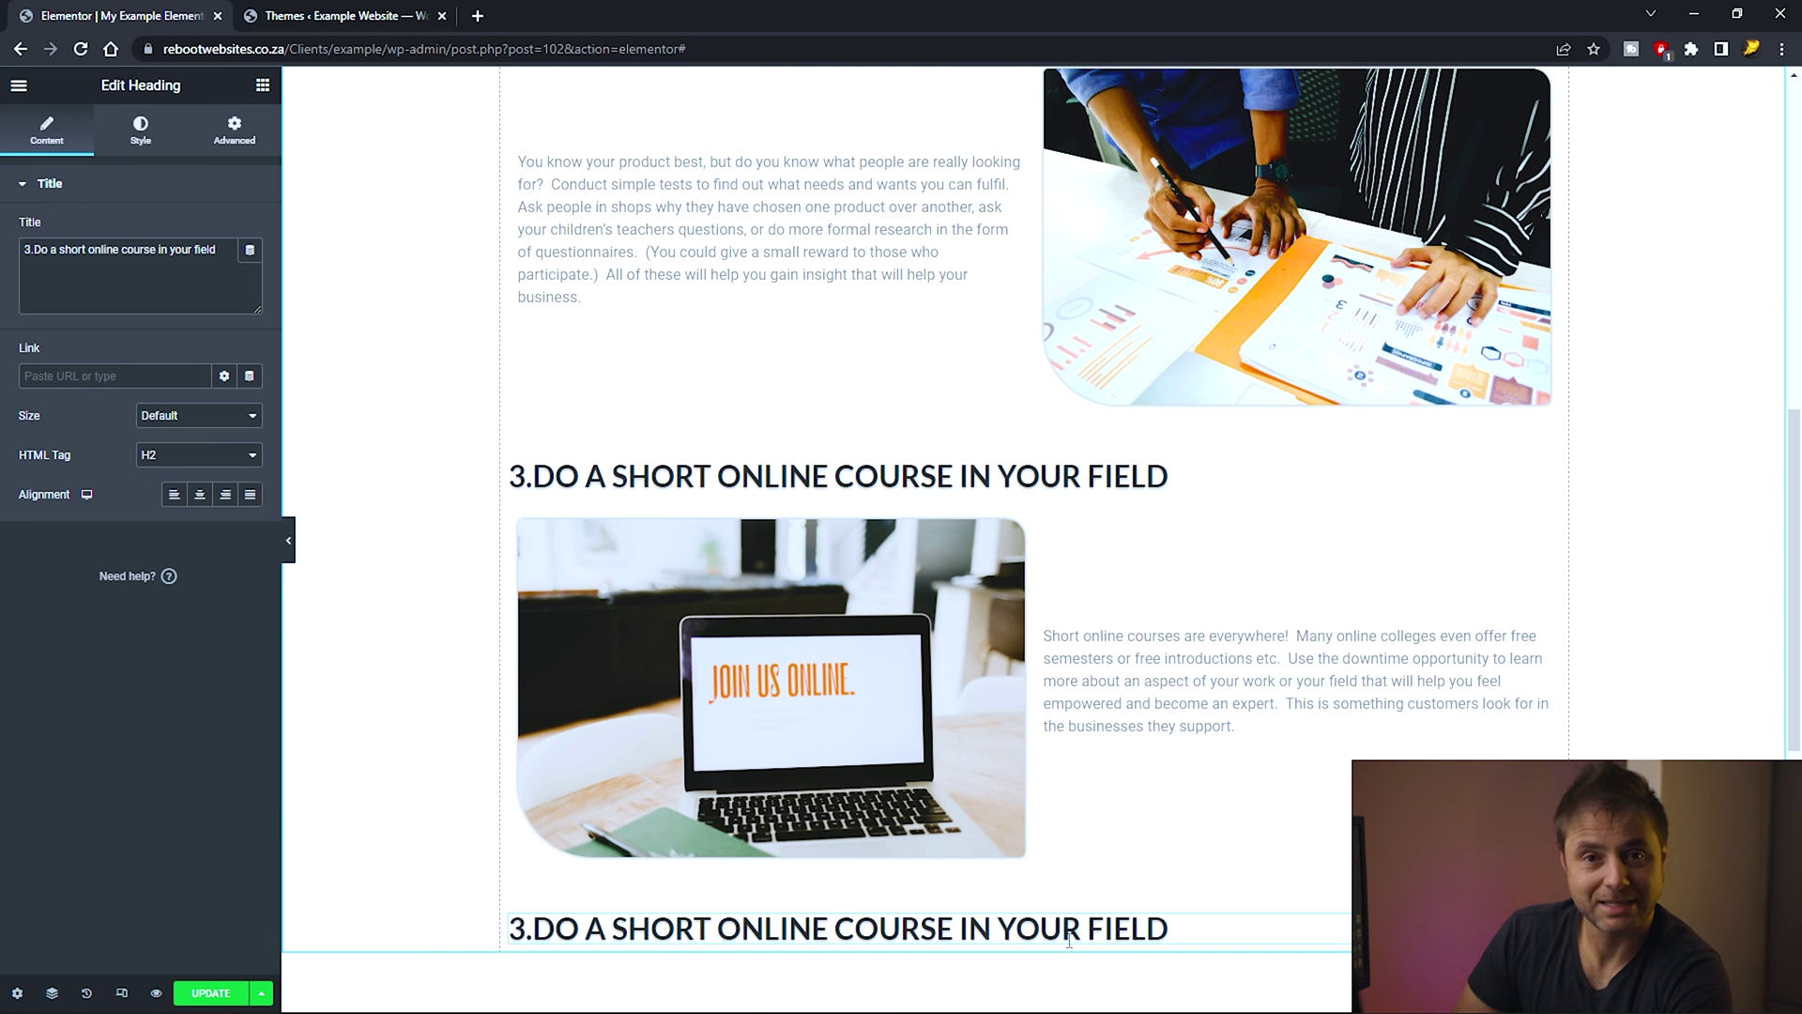
scroll(830, 623, up, 4)
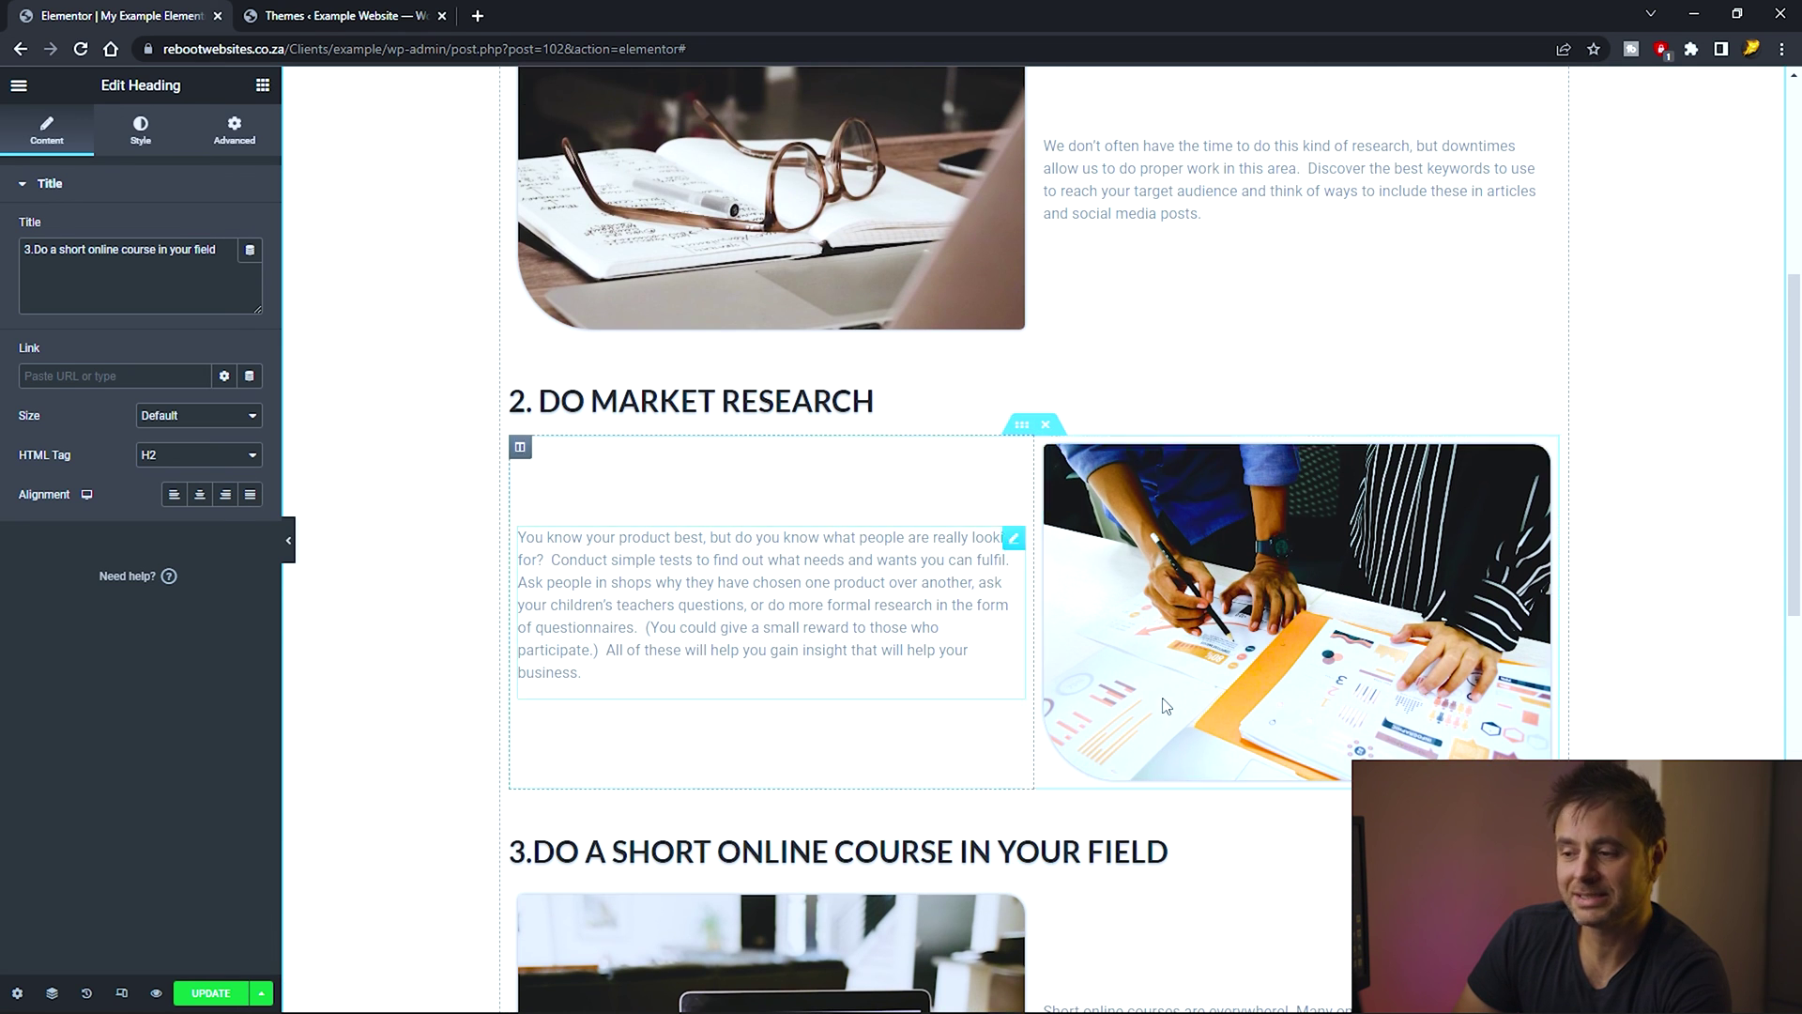
Duplicate the market-research row (paragraph plus charts photo) and place the copy under the second course heading.
right_click(1022, 424)
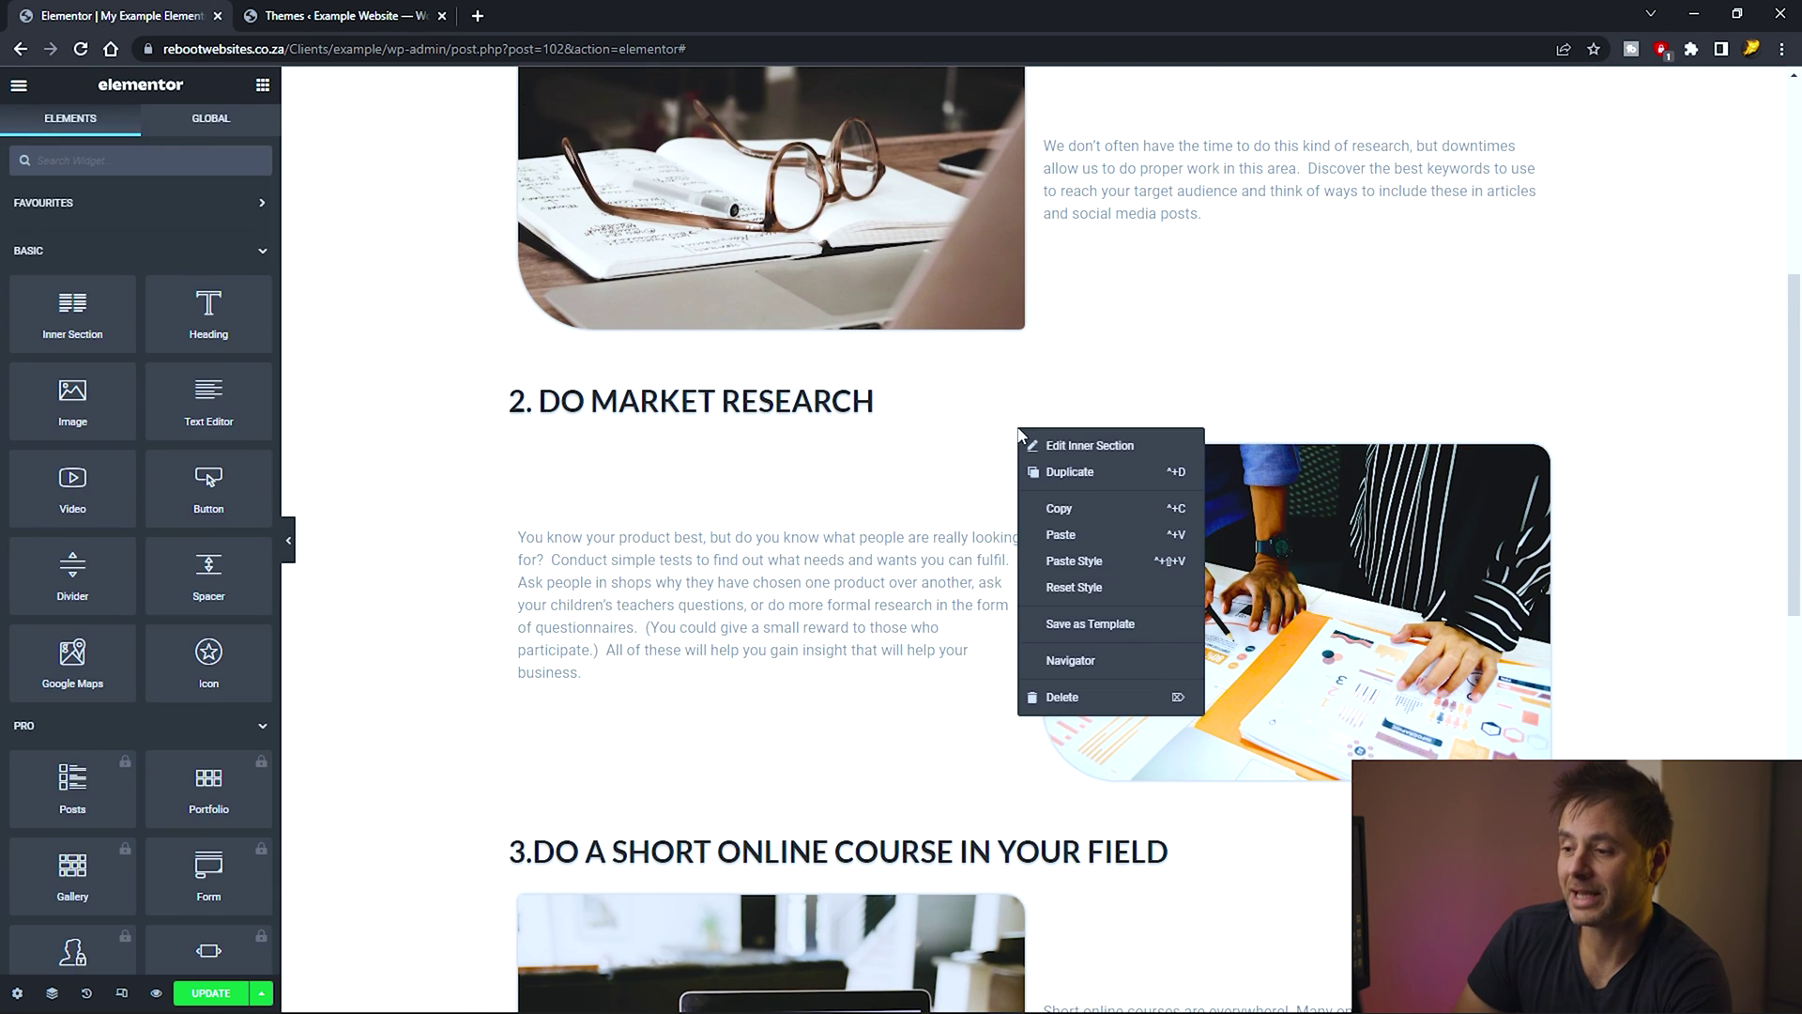
click(1068, 472)
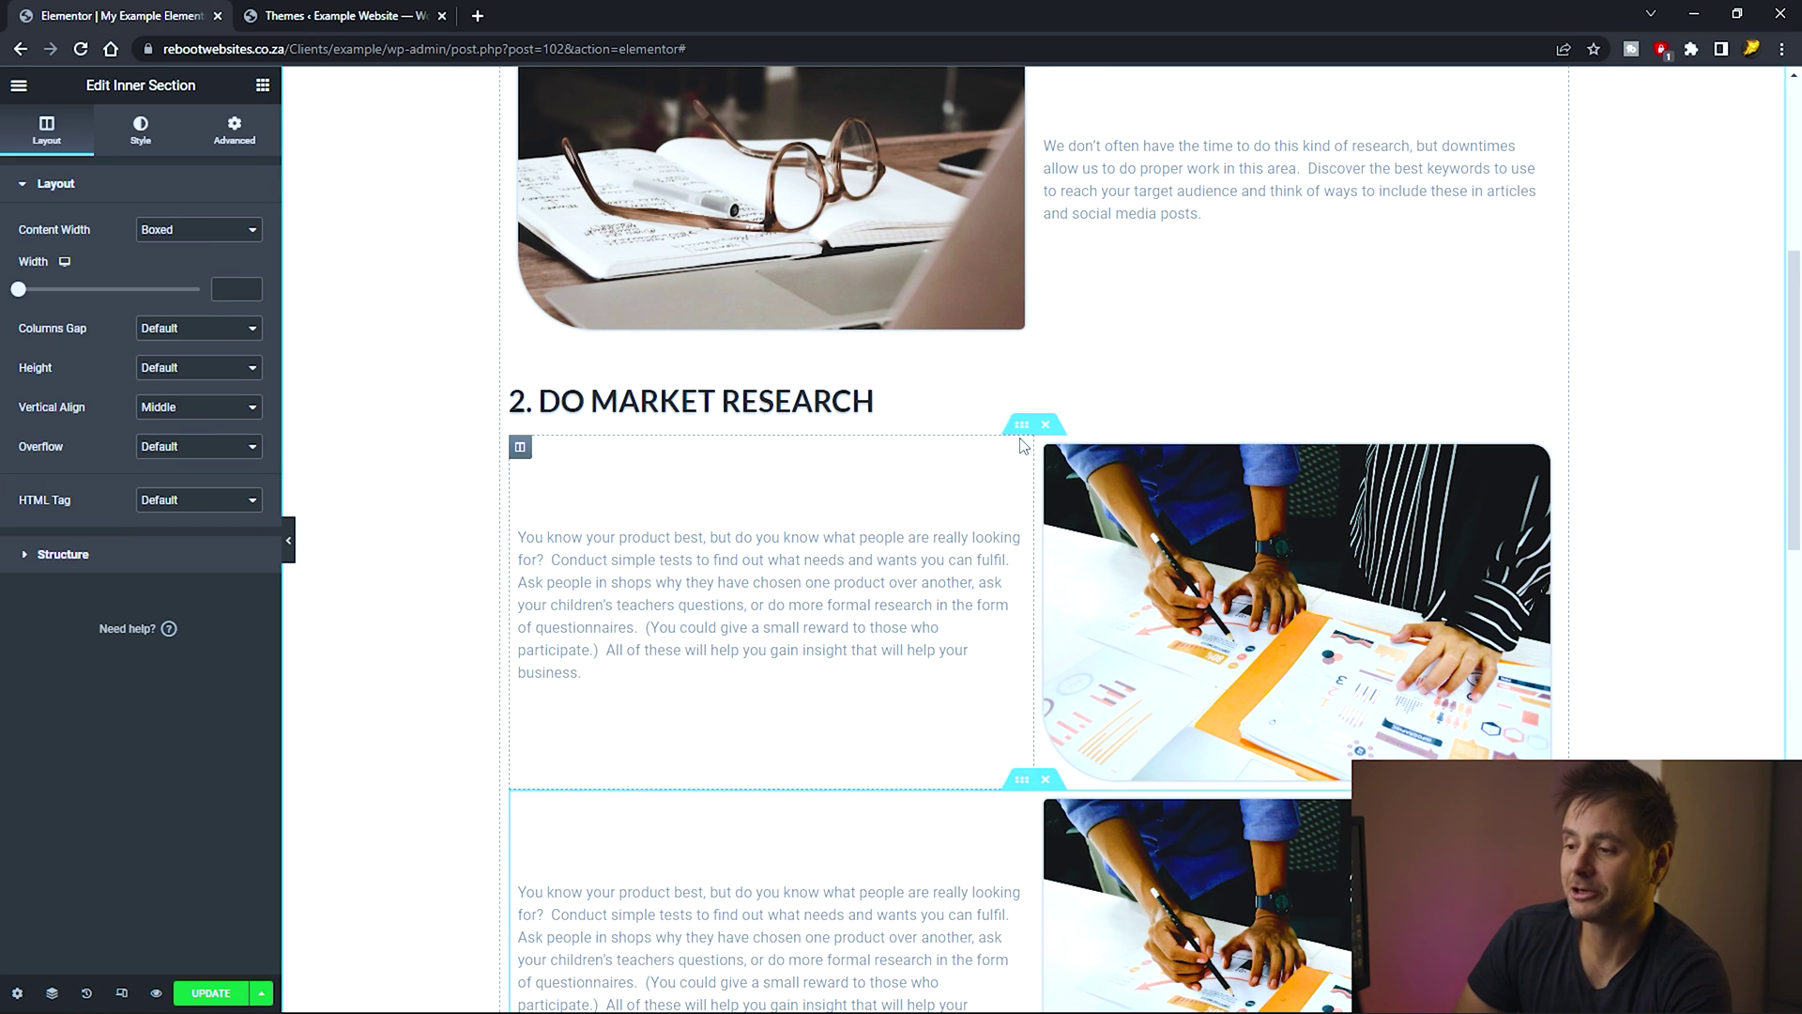
key(ctrl+z)
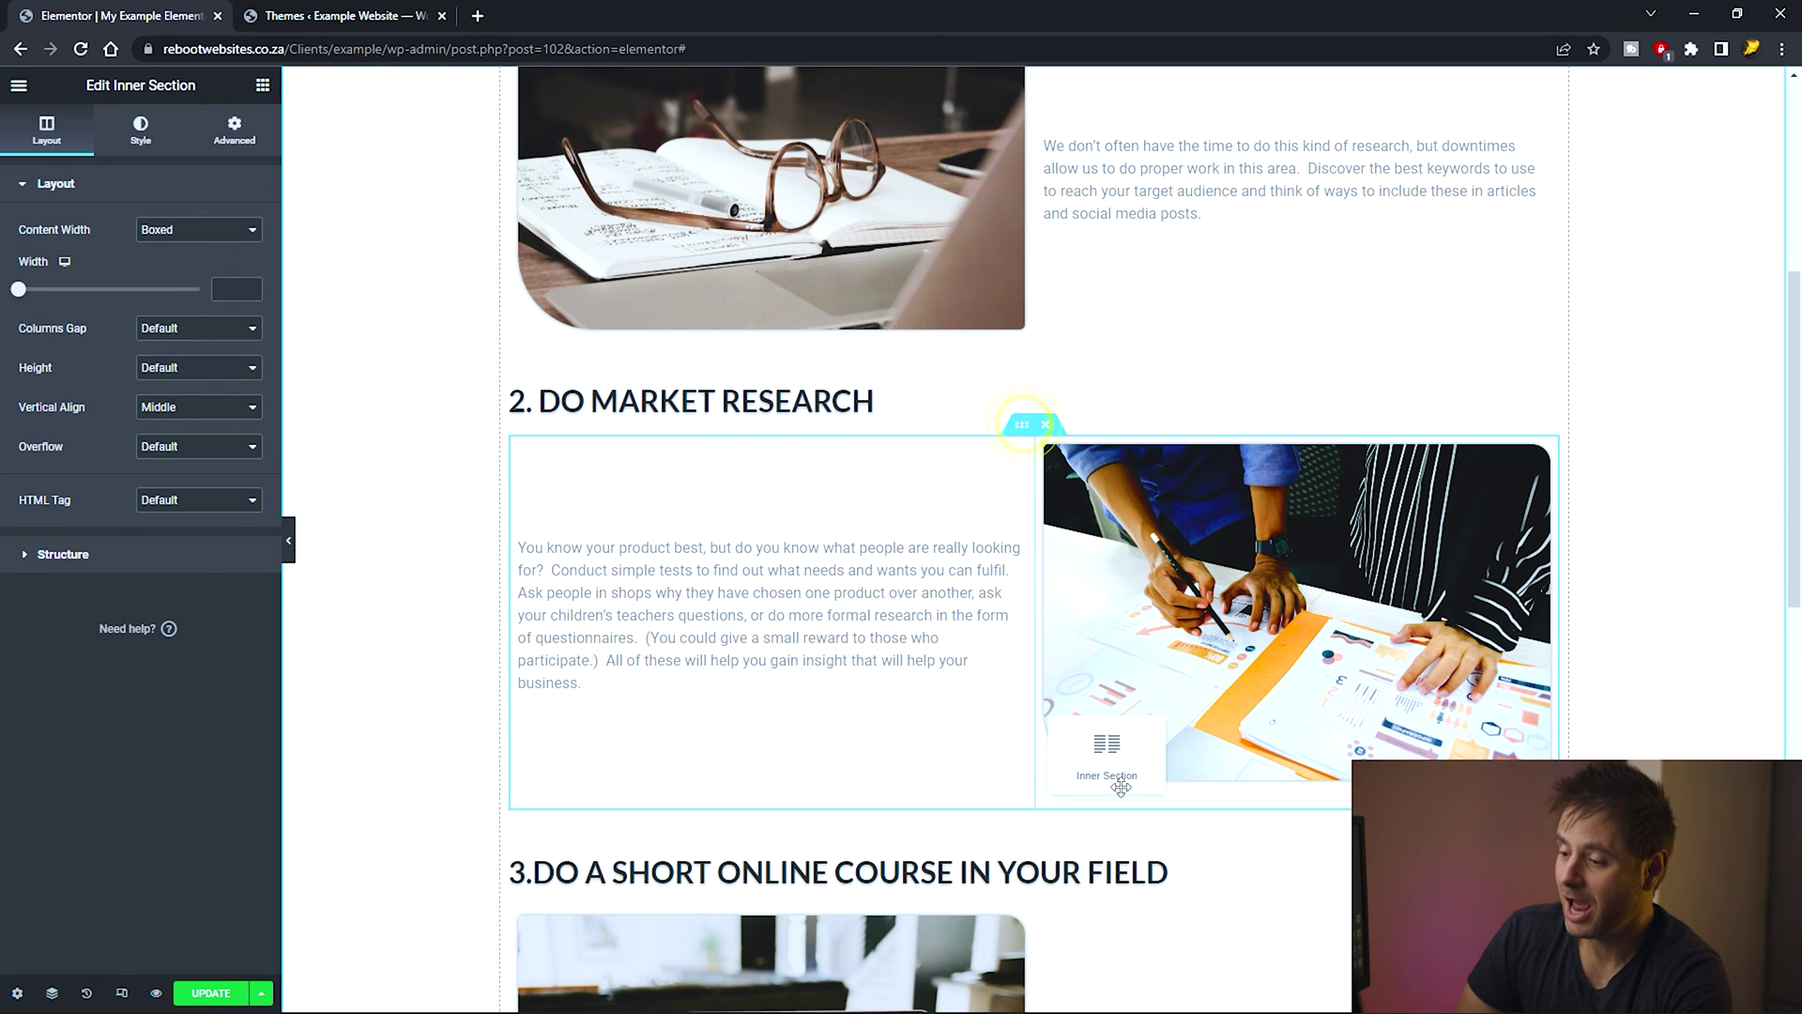
scroll(1035, 1002, down, 2)
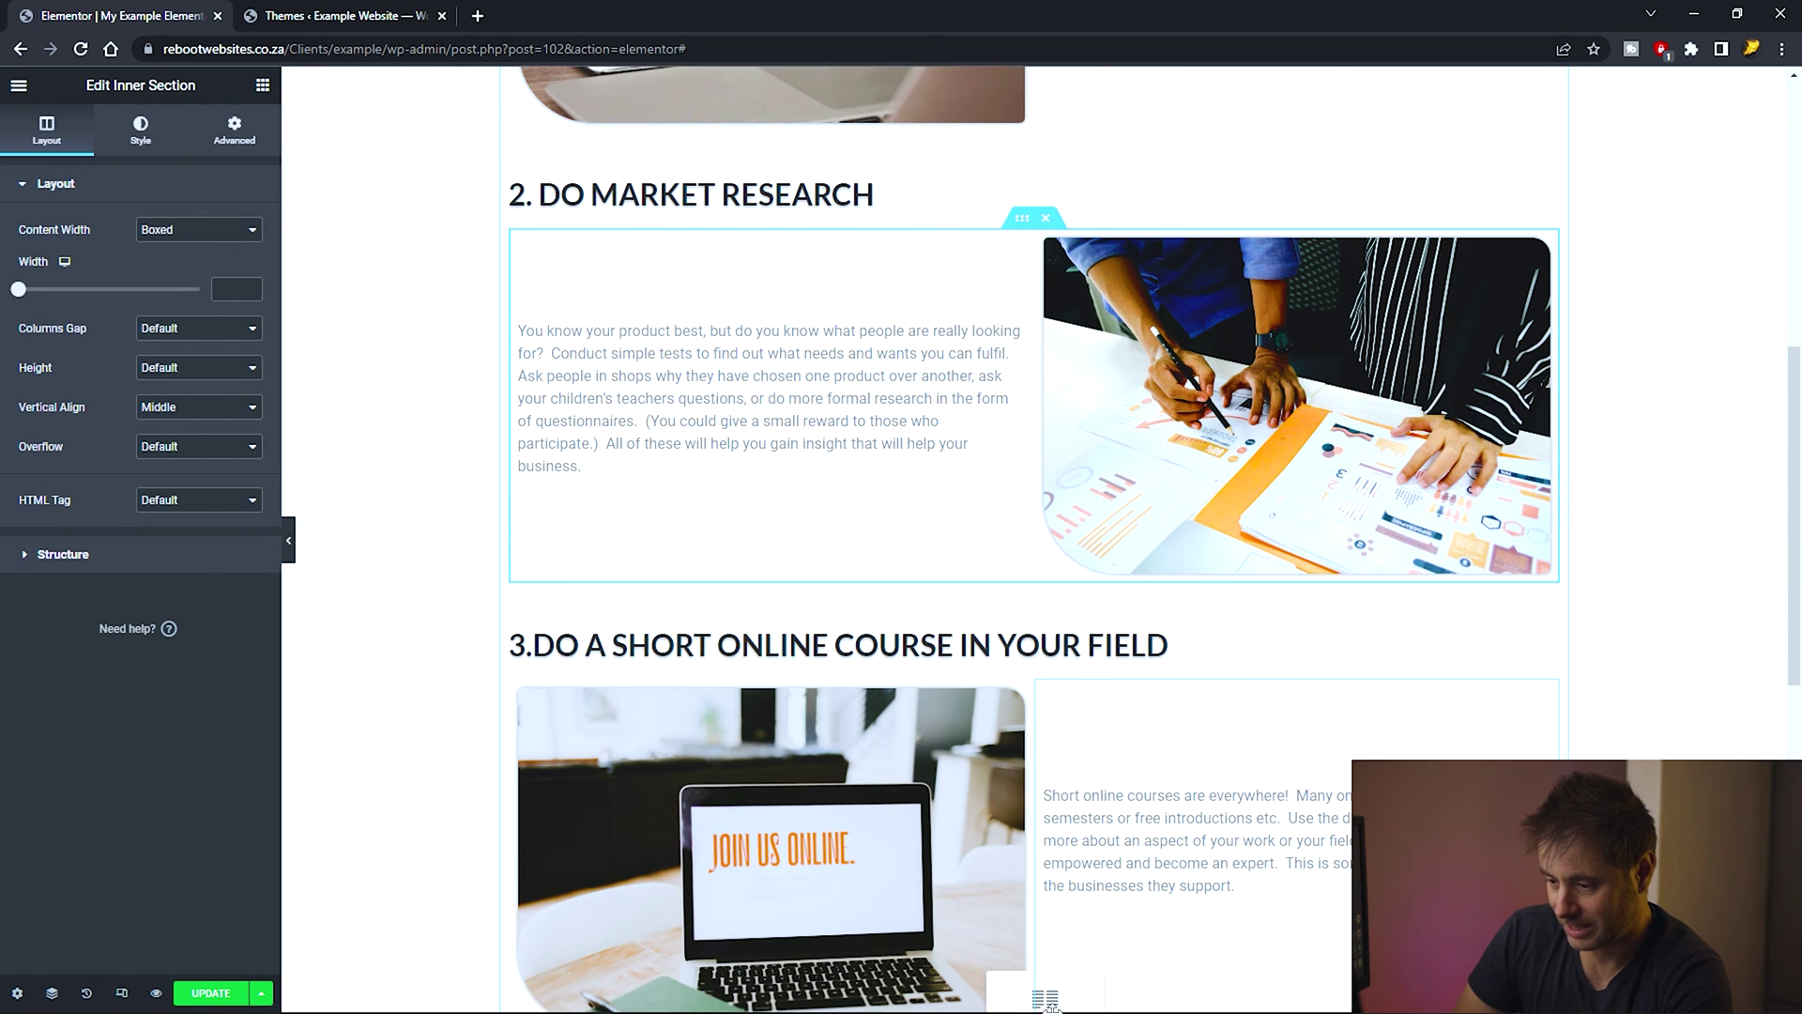
scroll(1046, 995, down, 3)
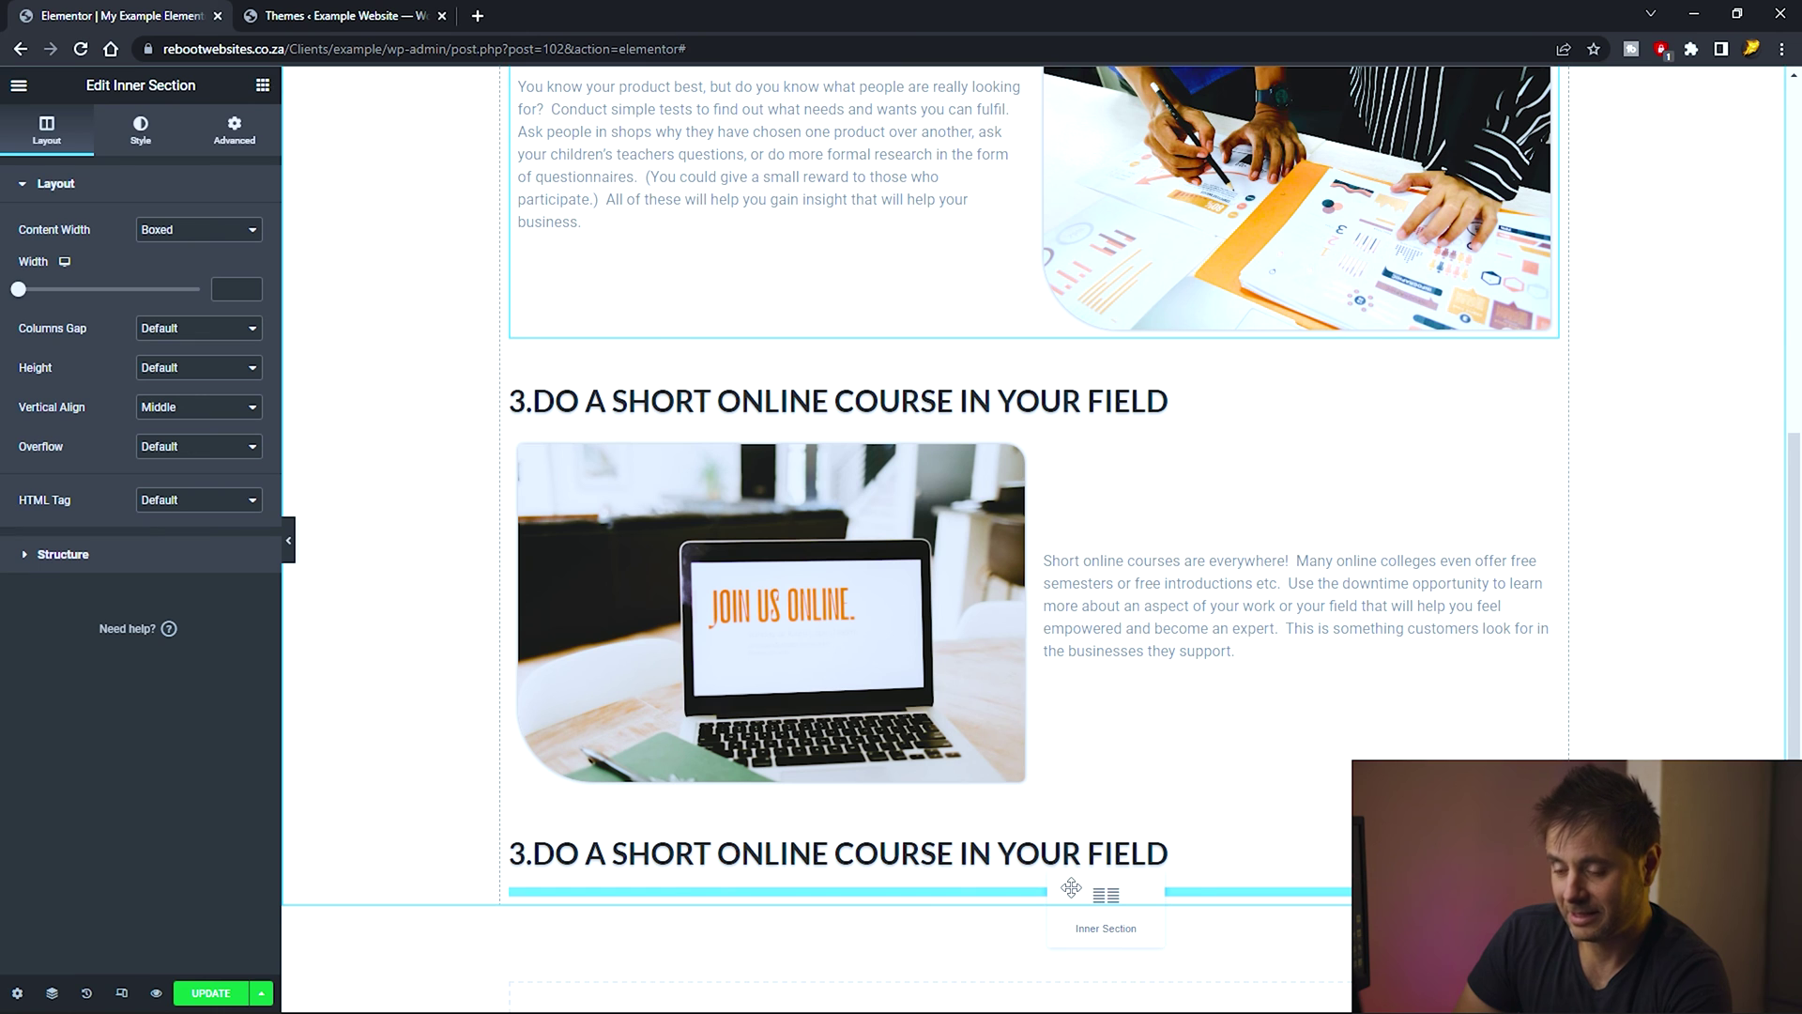
drag(1071, 887, 1071, 890)
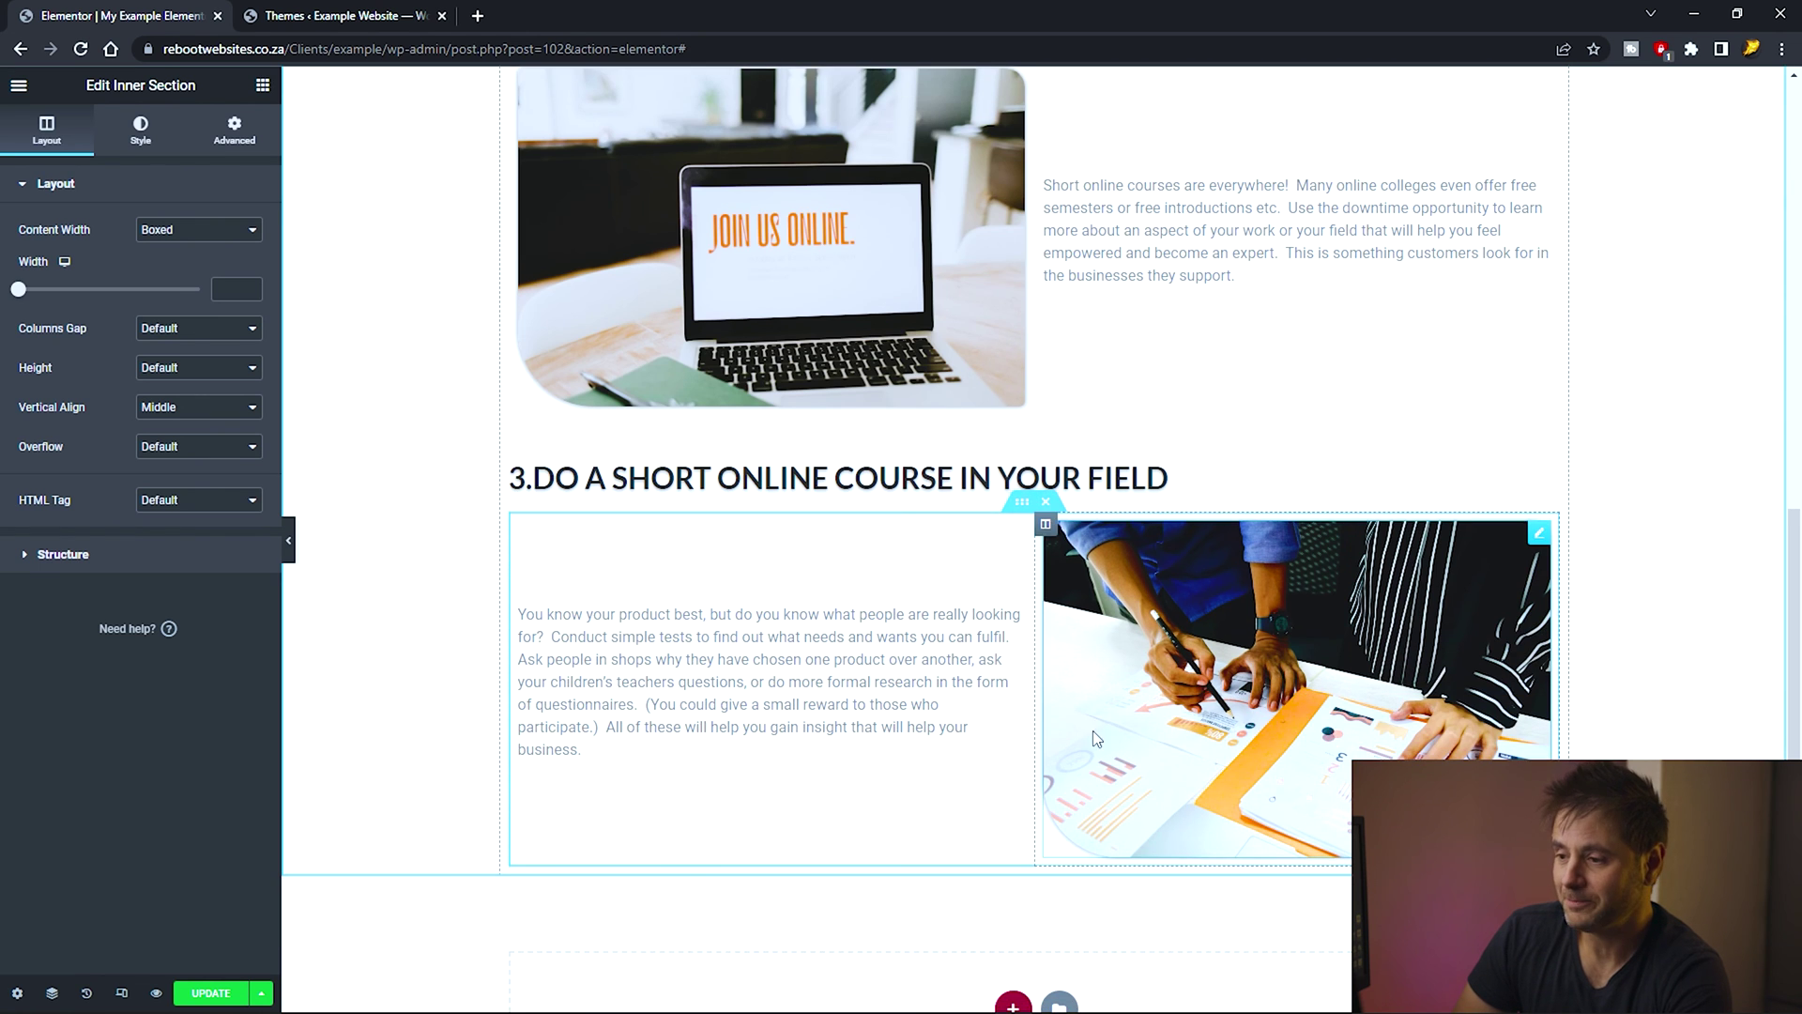
Change the copied heading's title to '4. UPDATE YOUR SOCIAL MEDIA AND WEBSITE CONTENT'.
click(1069, 474)
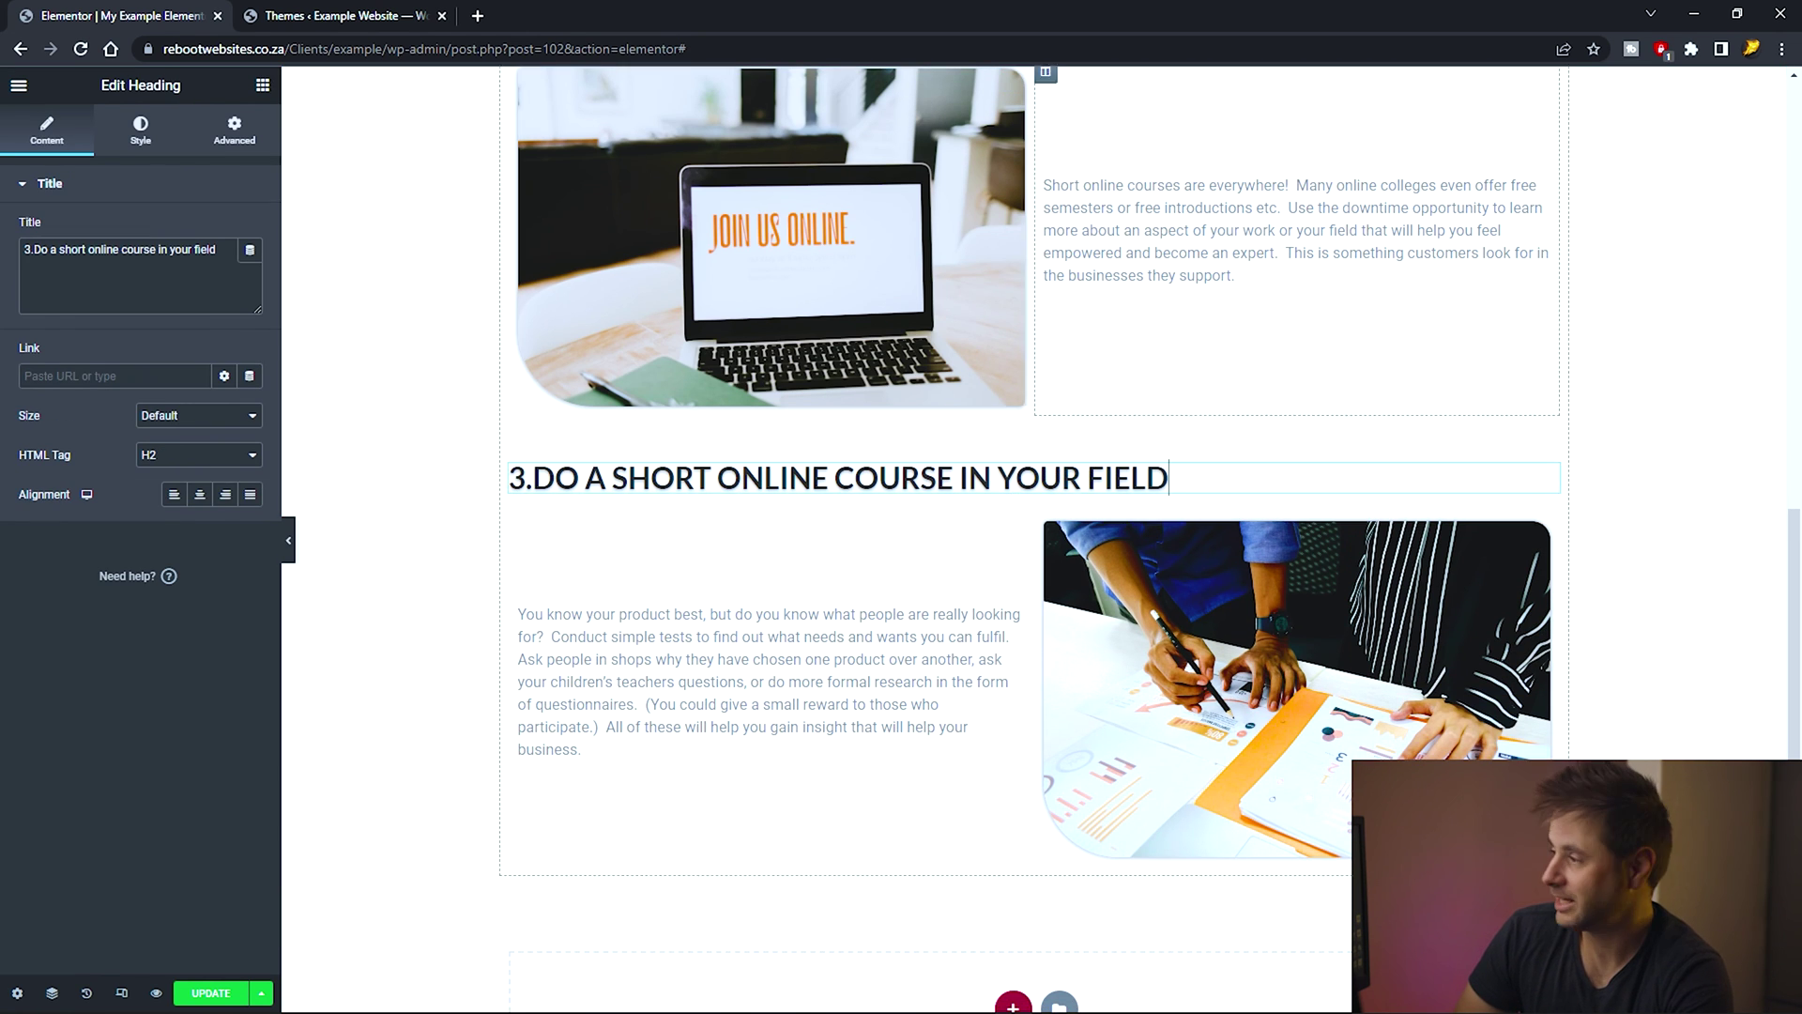
click(132, 256)
key(ctrl+a)
text(4. Update your social media and website content)
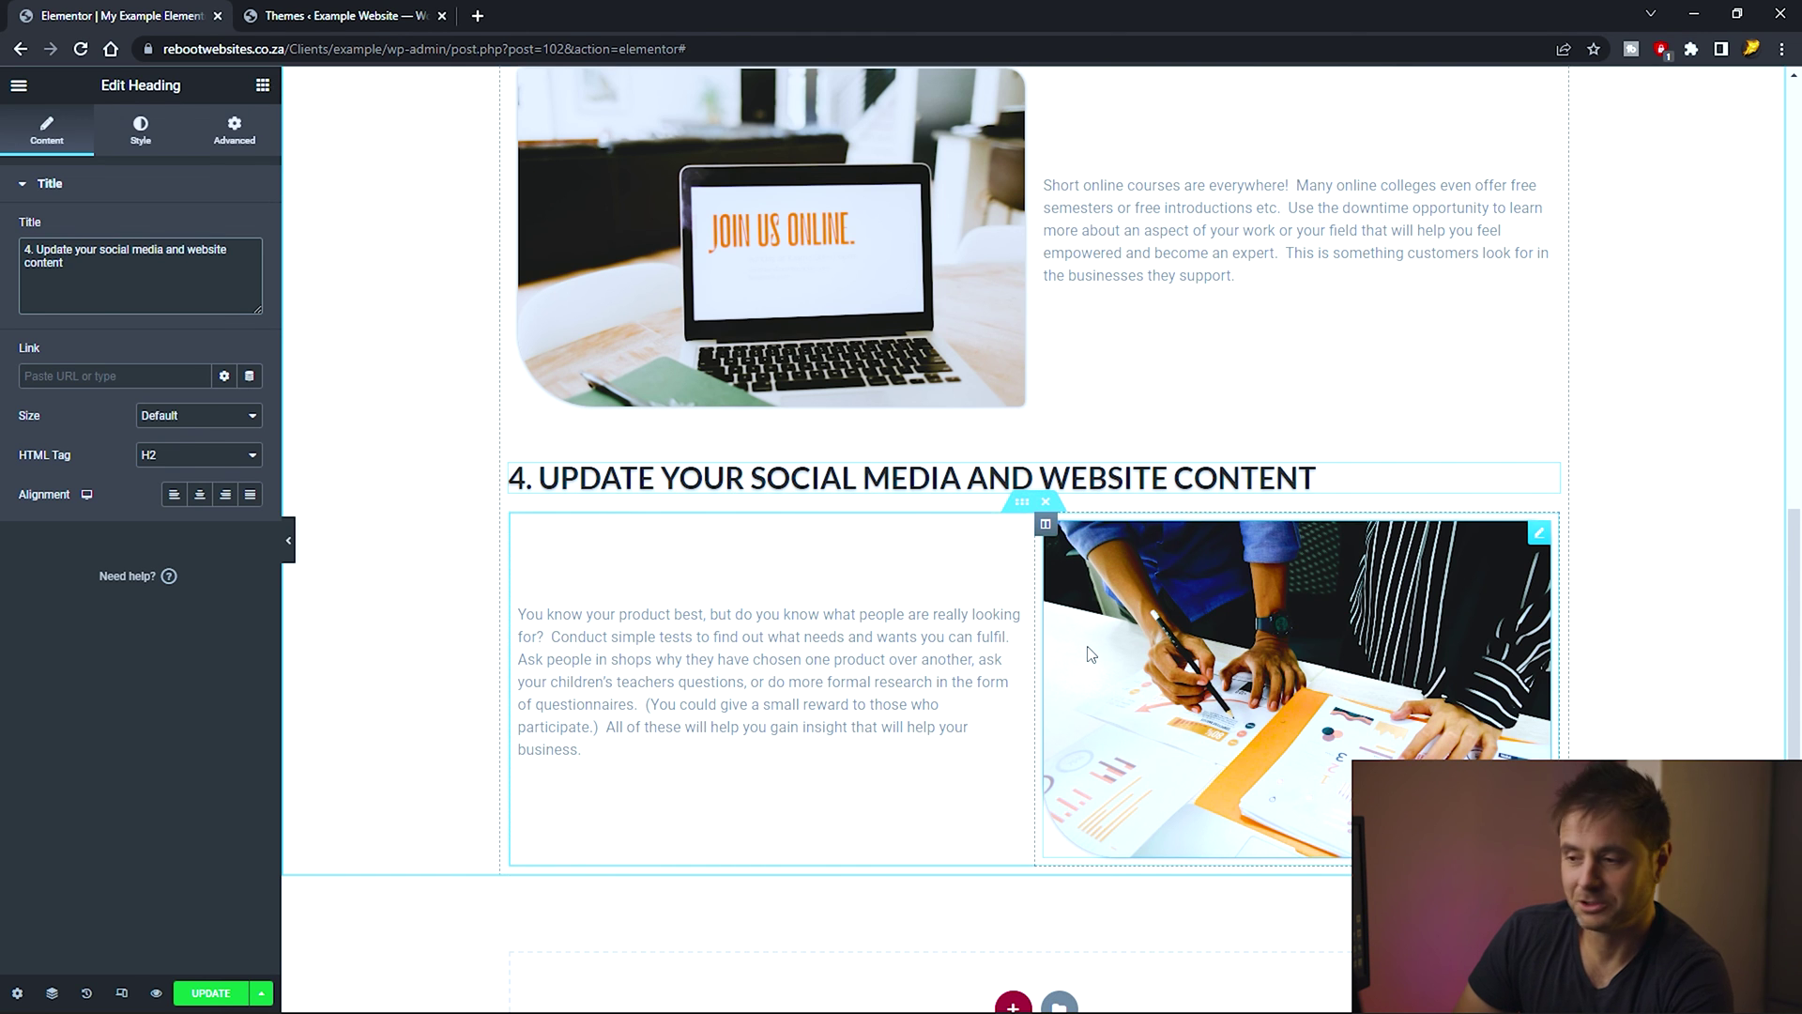
Replace the section 4 image with the social-media.jpeg phone photo from the media library.
click(1123, 650)
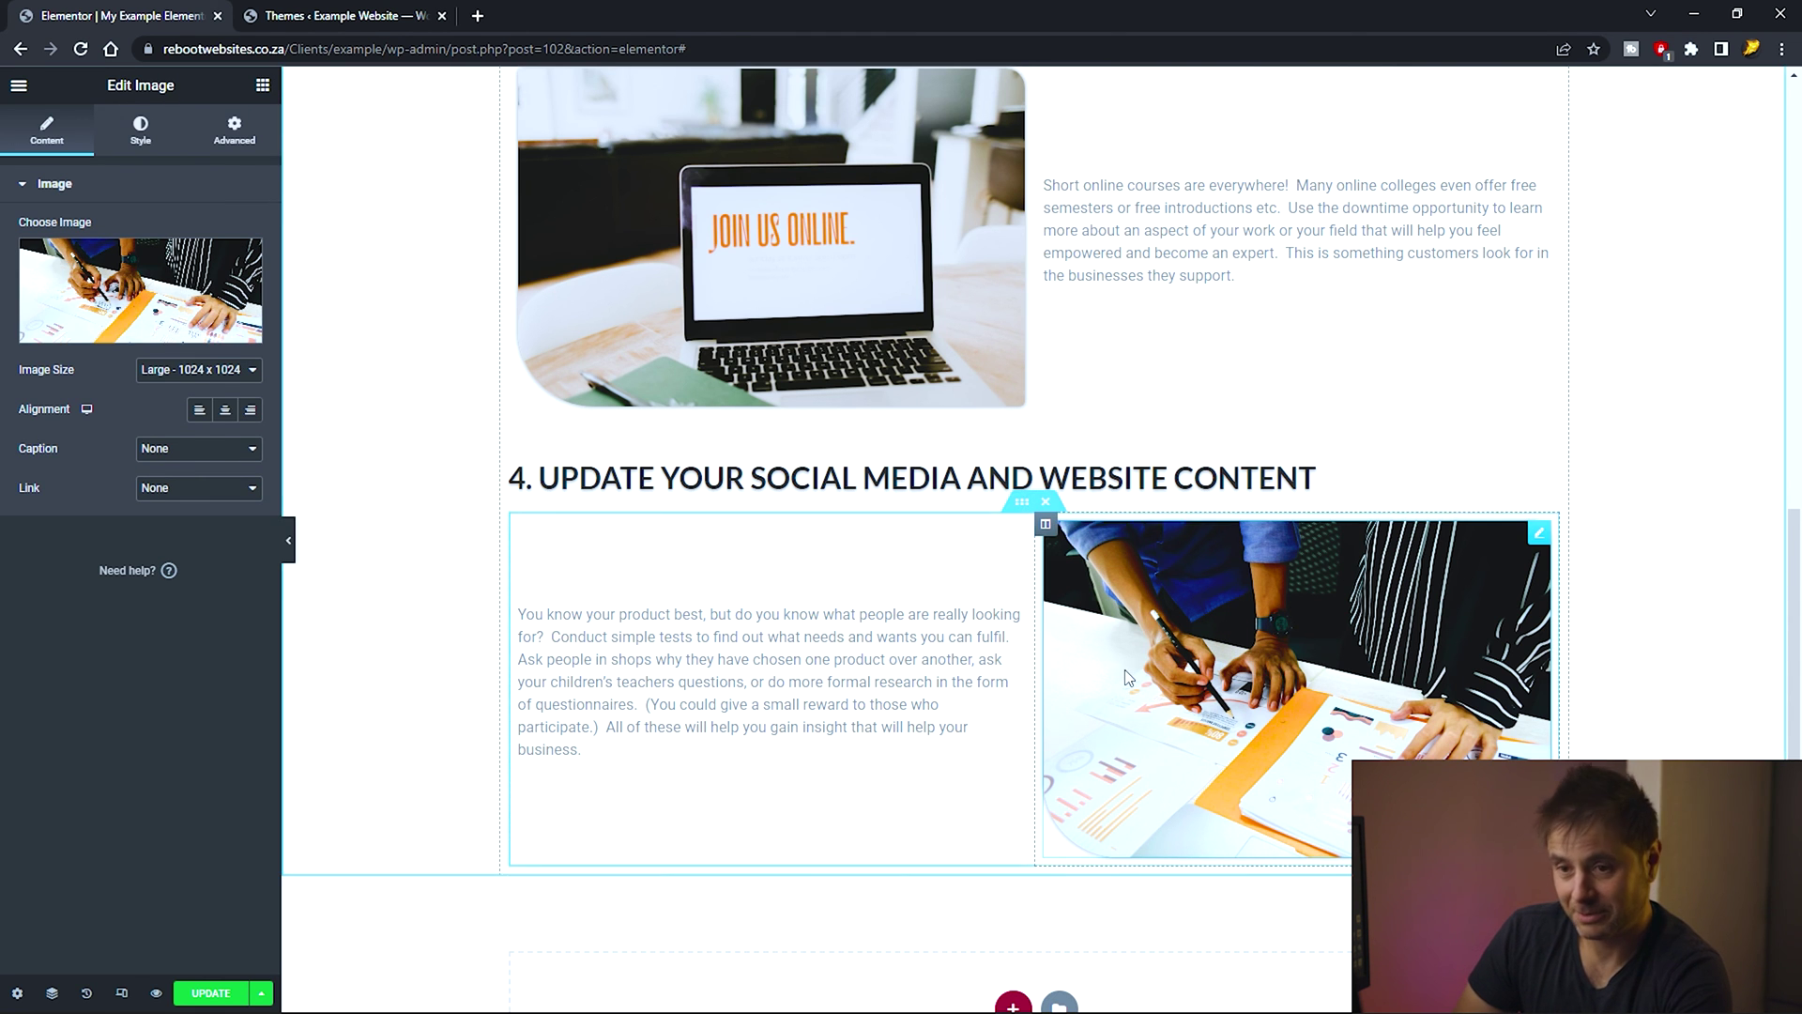
click(151, 291)
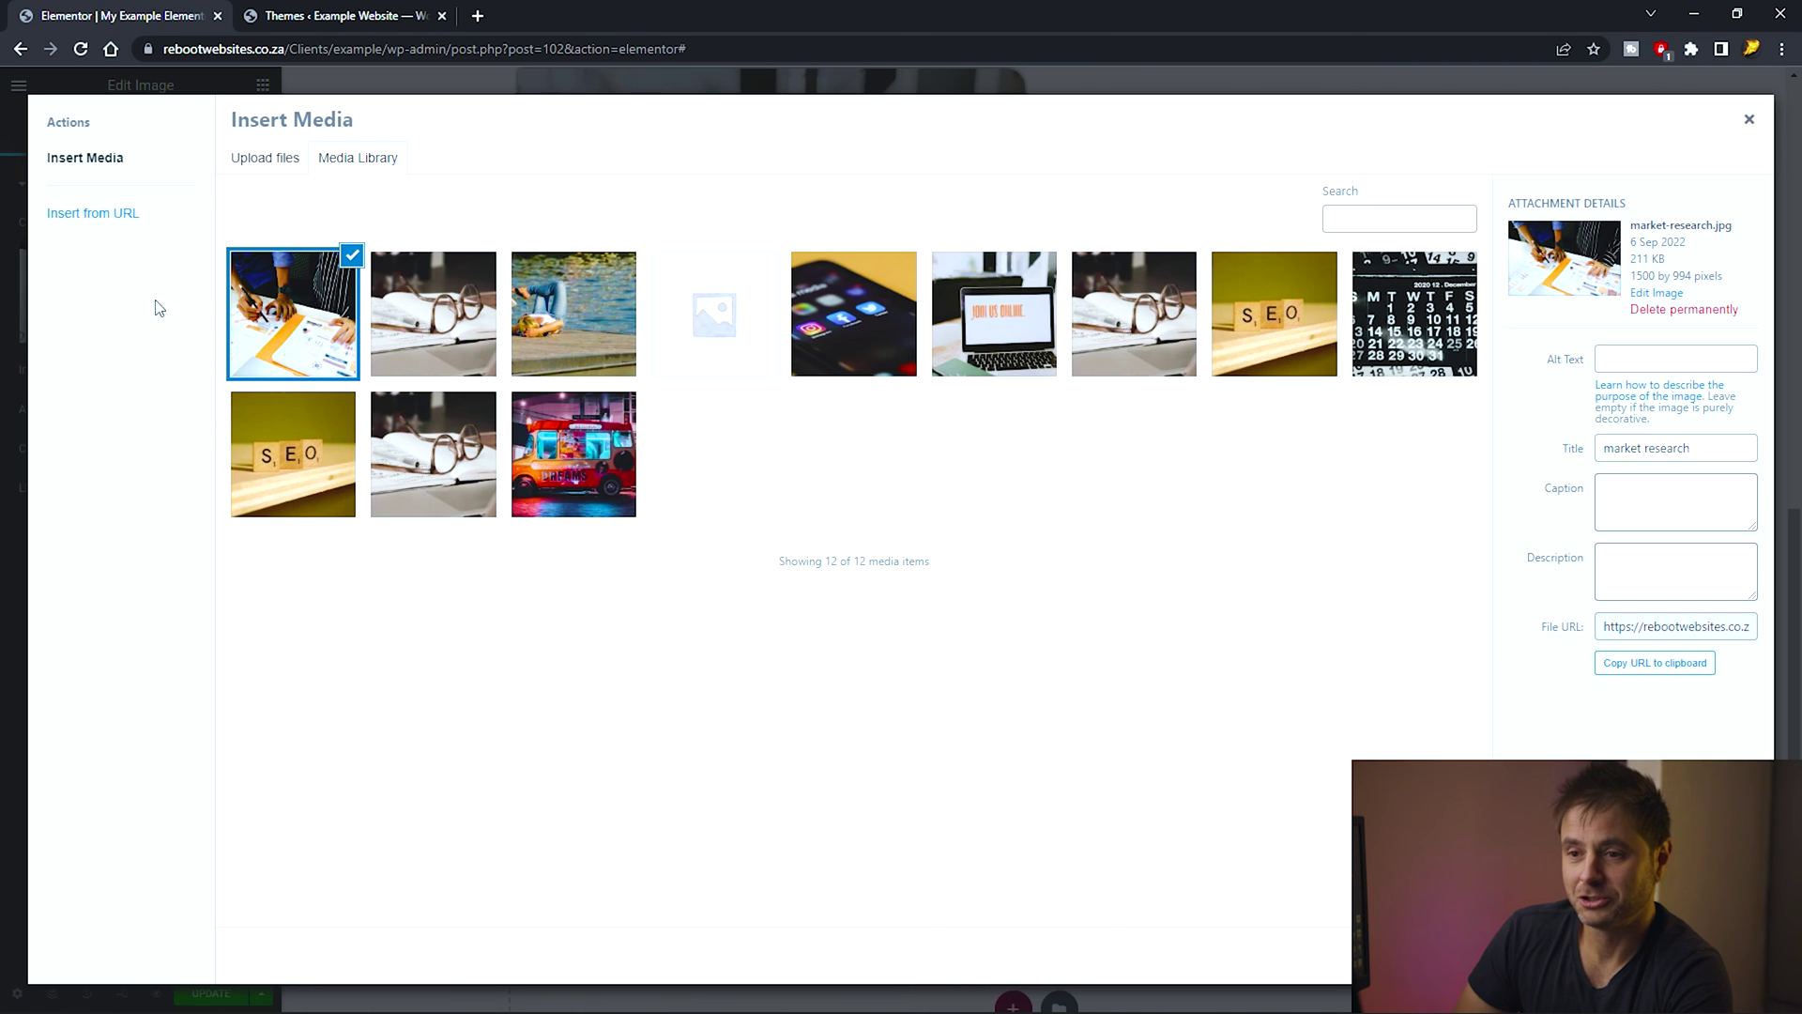
click(883, 374)
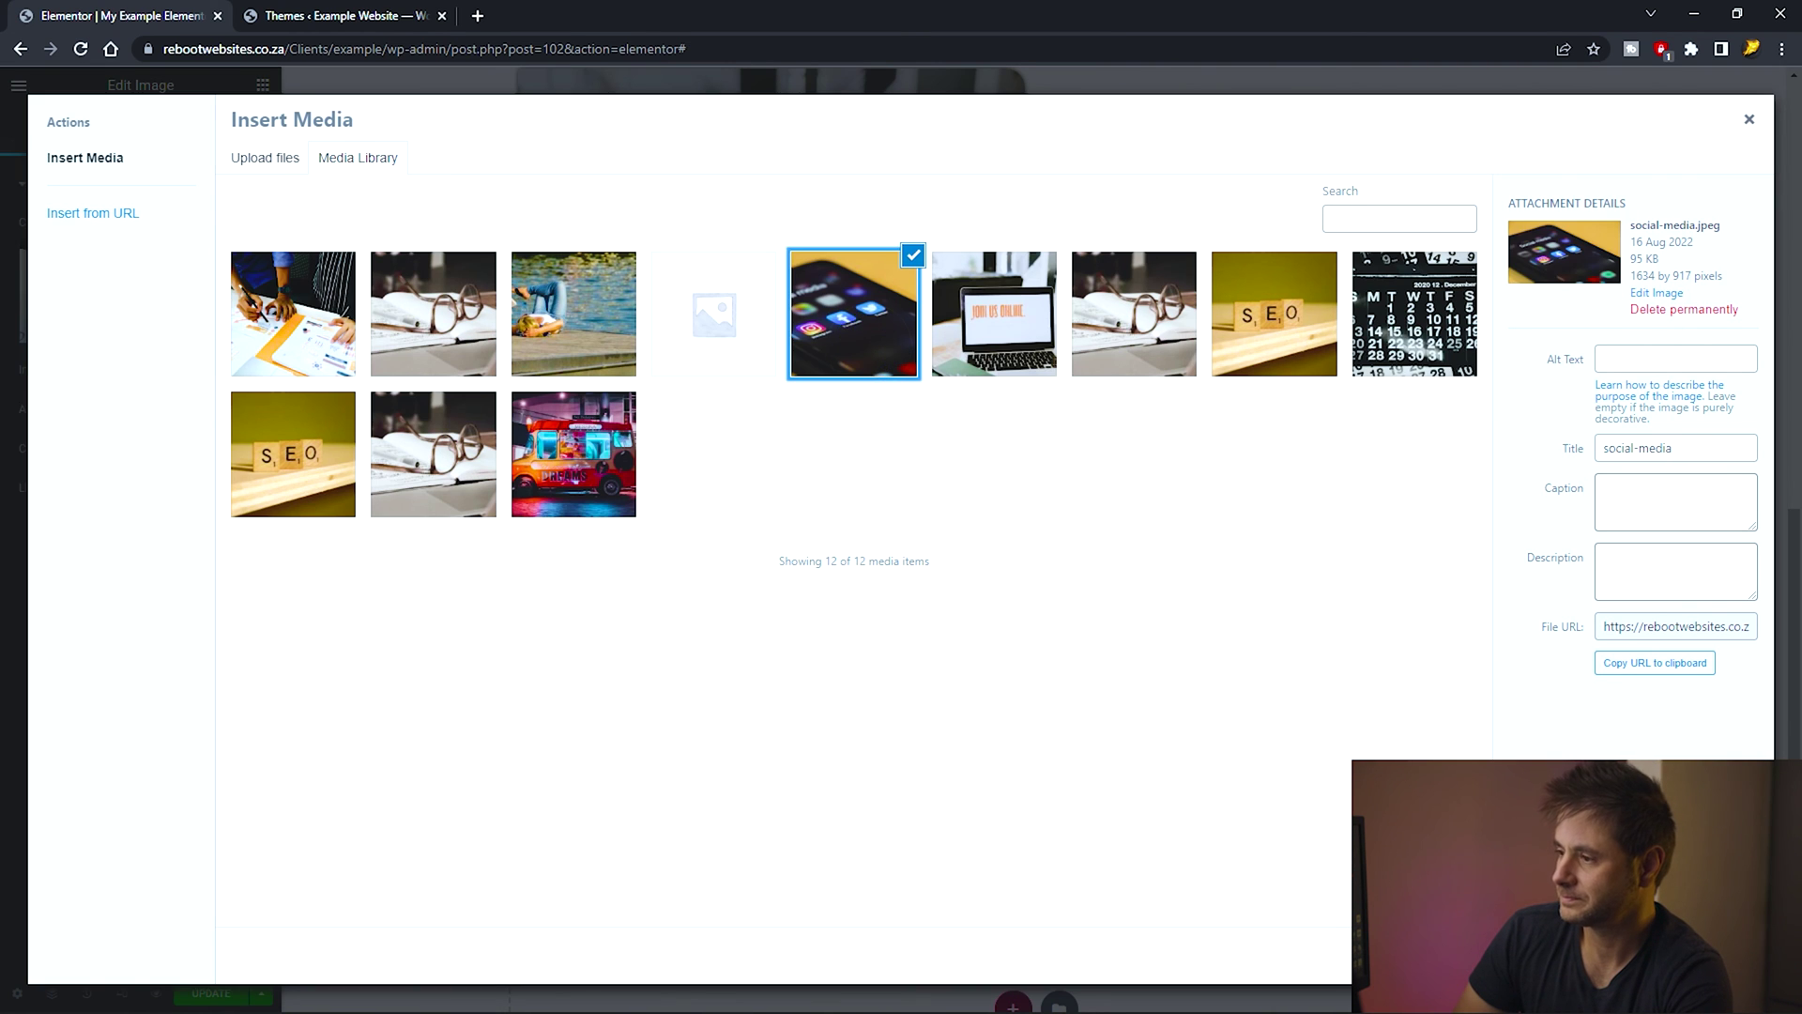
click(1703, 955)
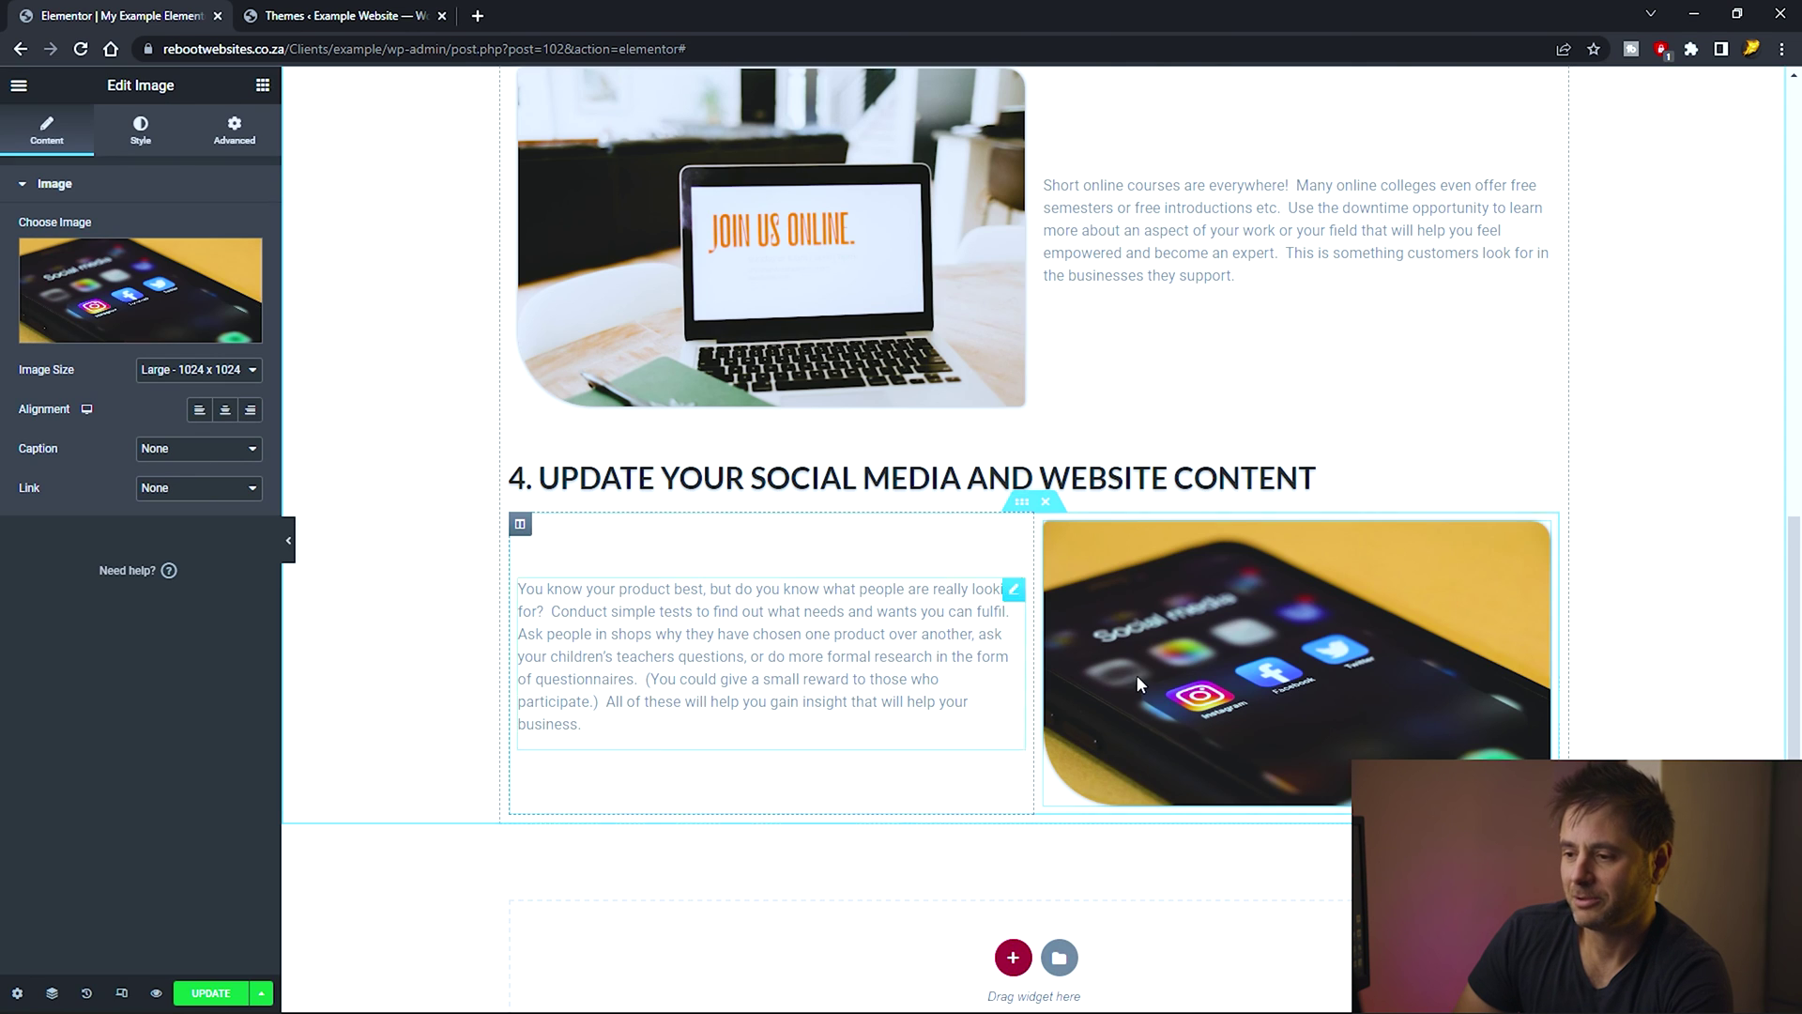
click(906, 653)
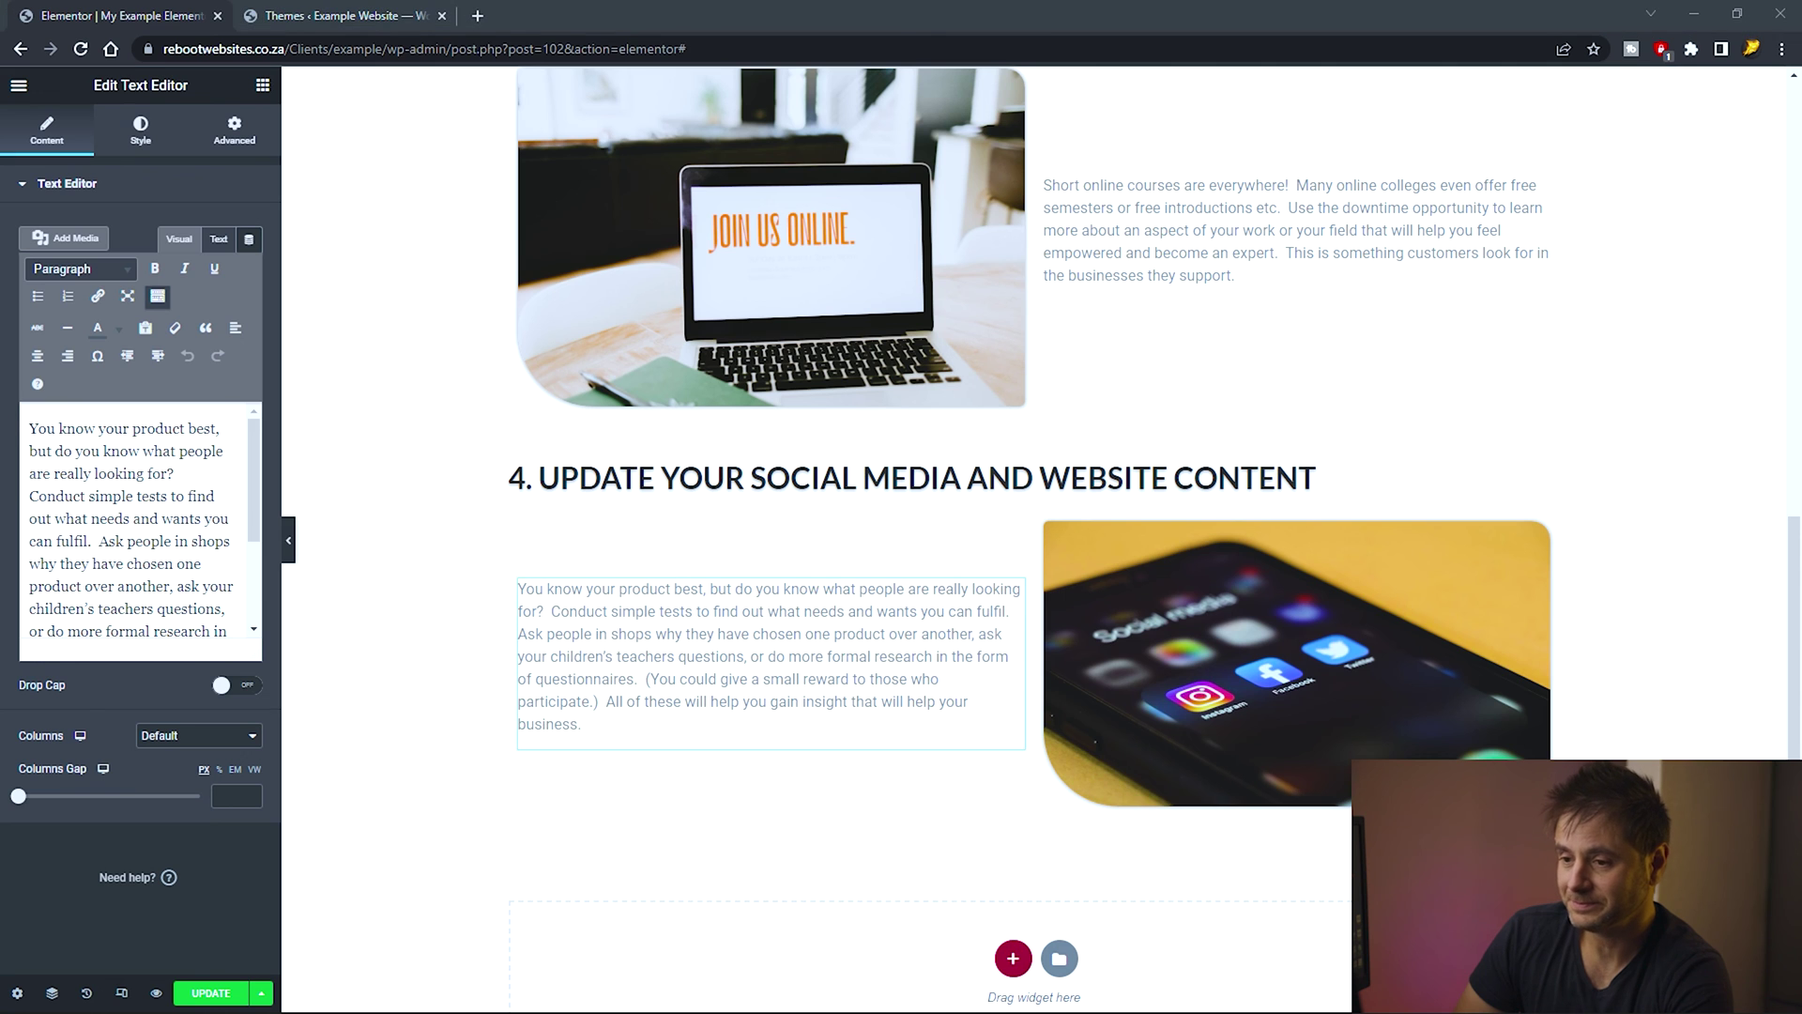
Paste the paragraph beginning 'We say it so often' into section 4's text, then update the post.
click(183, 526)
key(ctrl+a)
text(We say it so often, but your website and social media need to be current and up-to-date, to make it work for you.  When business is quiet, you have ample time to post your heart out.  Think of sharing a mixture of your own work, as well as relevant shared content from pages you follow.)
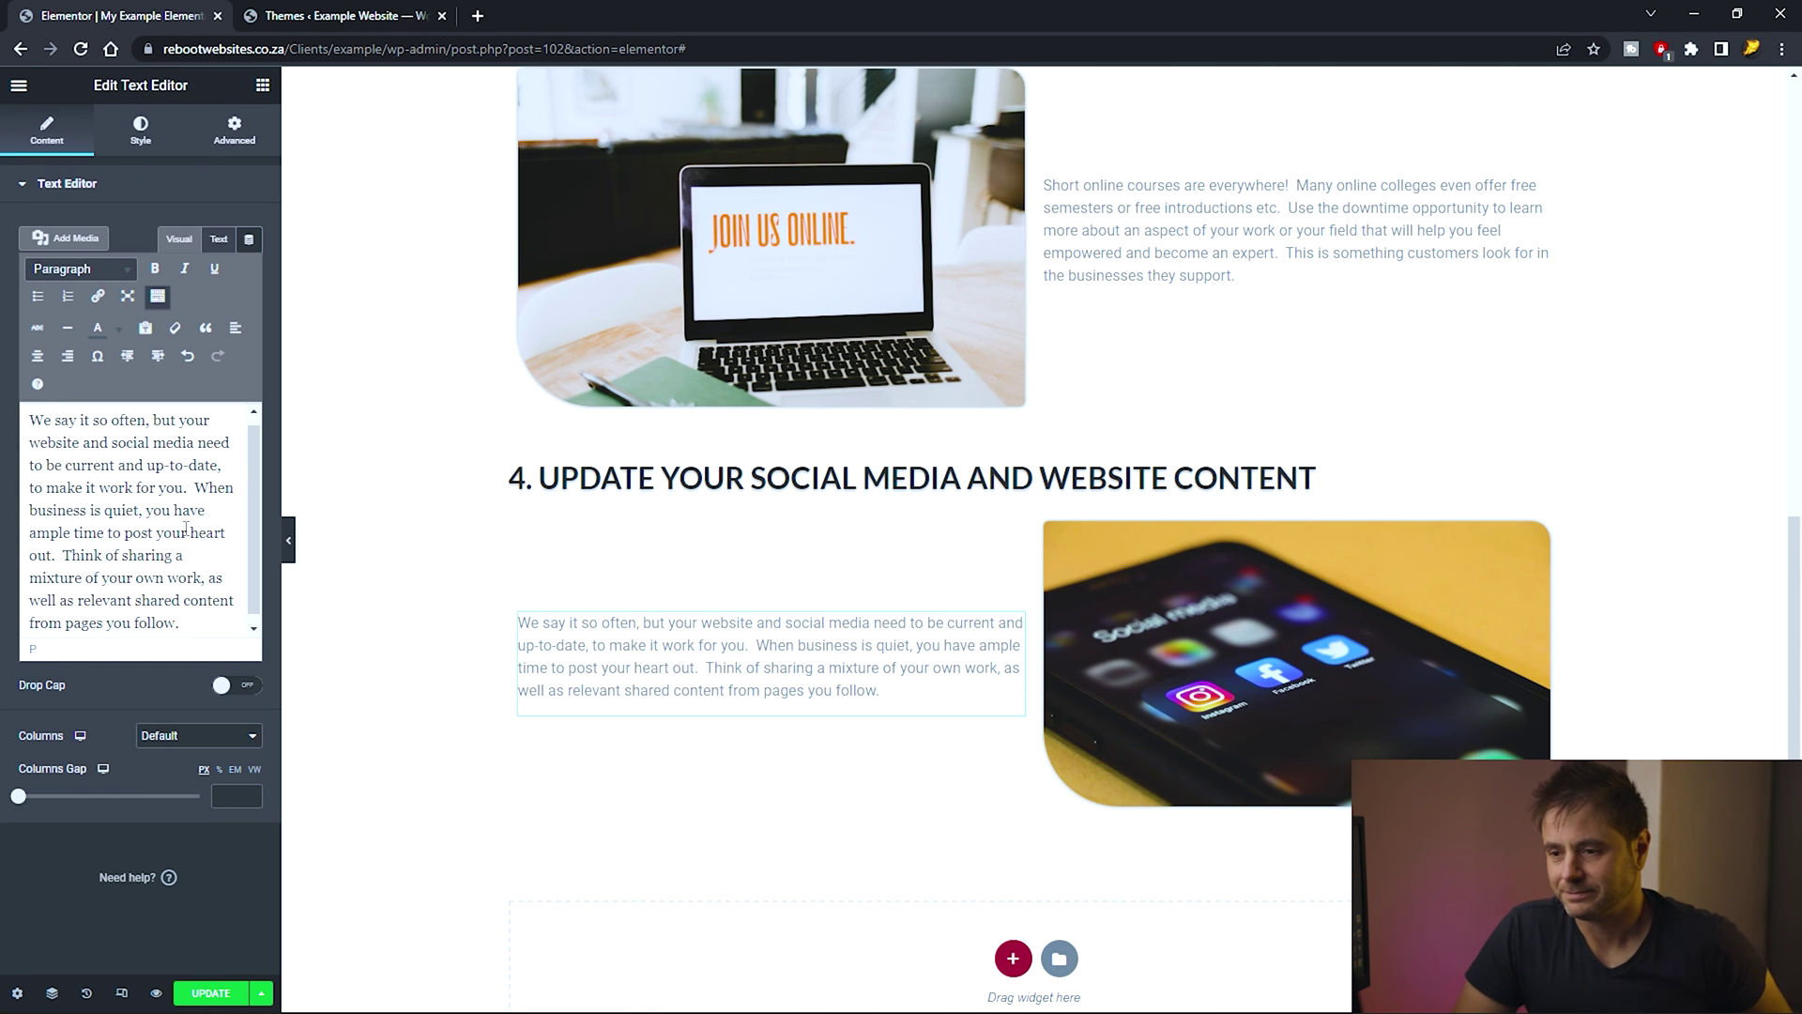
scroll(476, 934, up, 8)
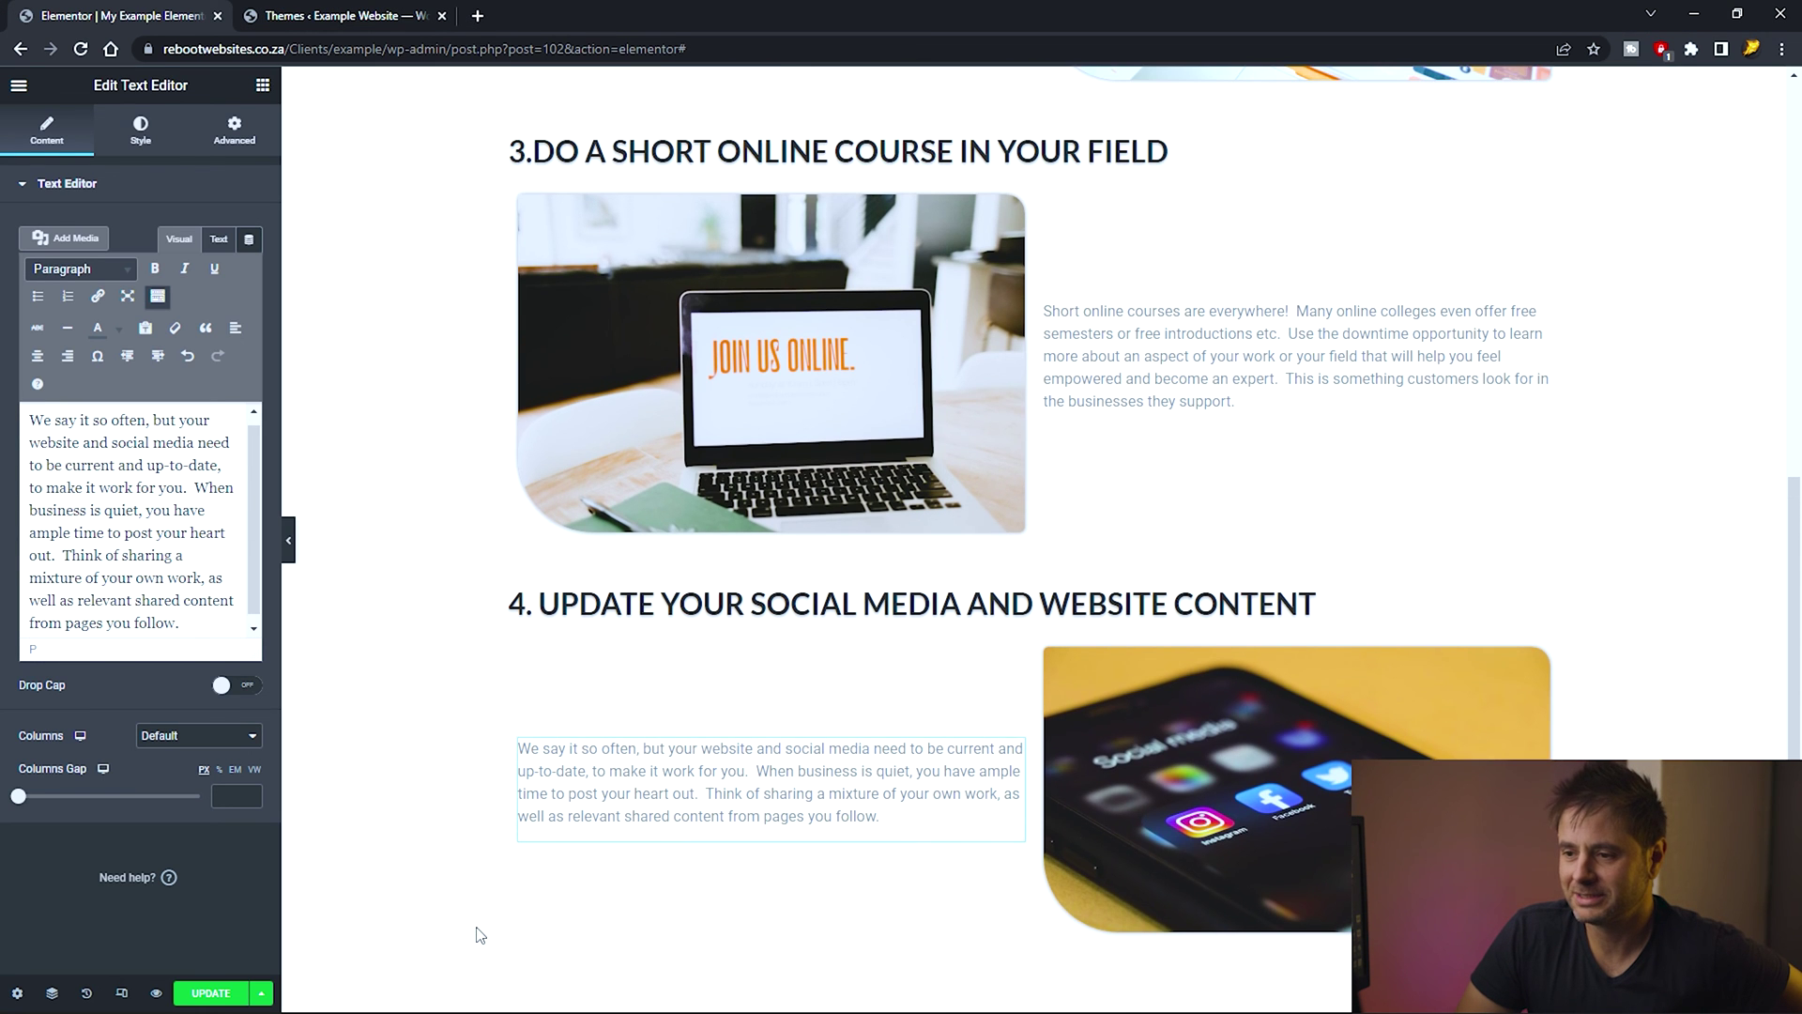
scroll(476, 934, up, 7)
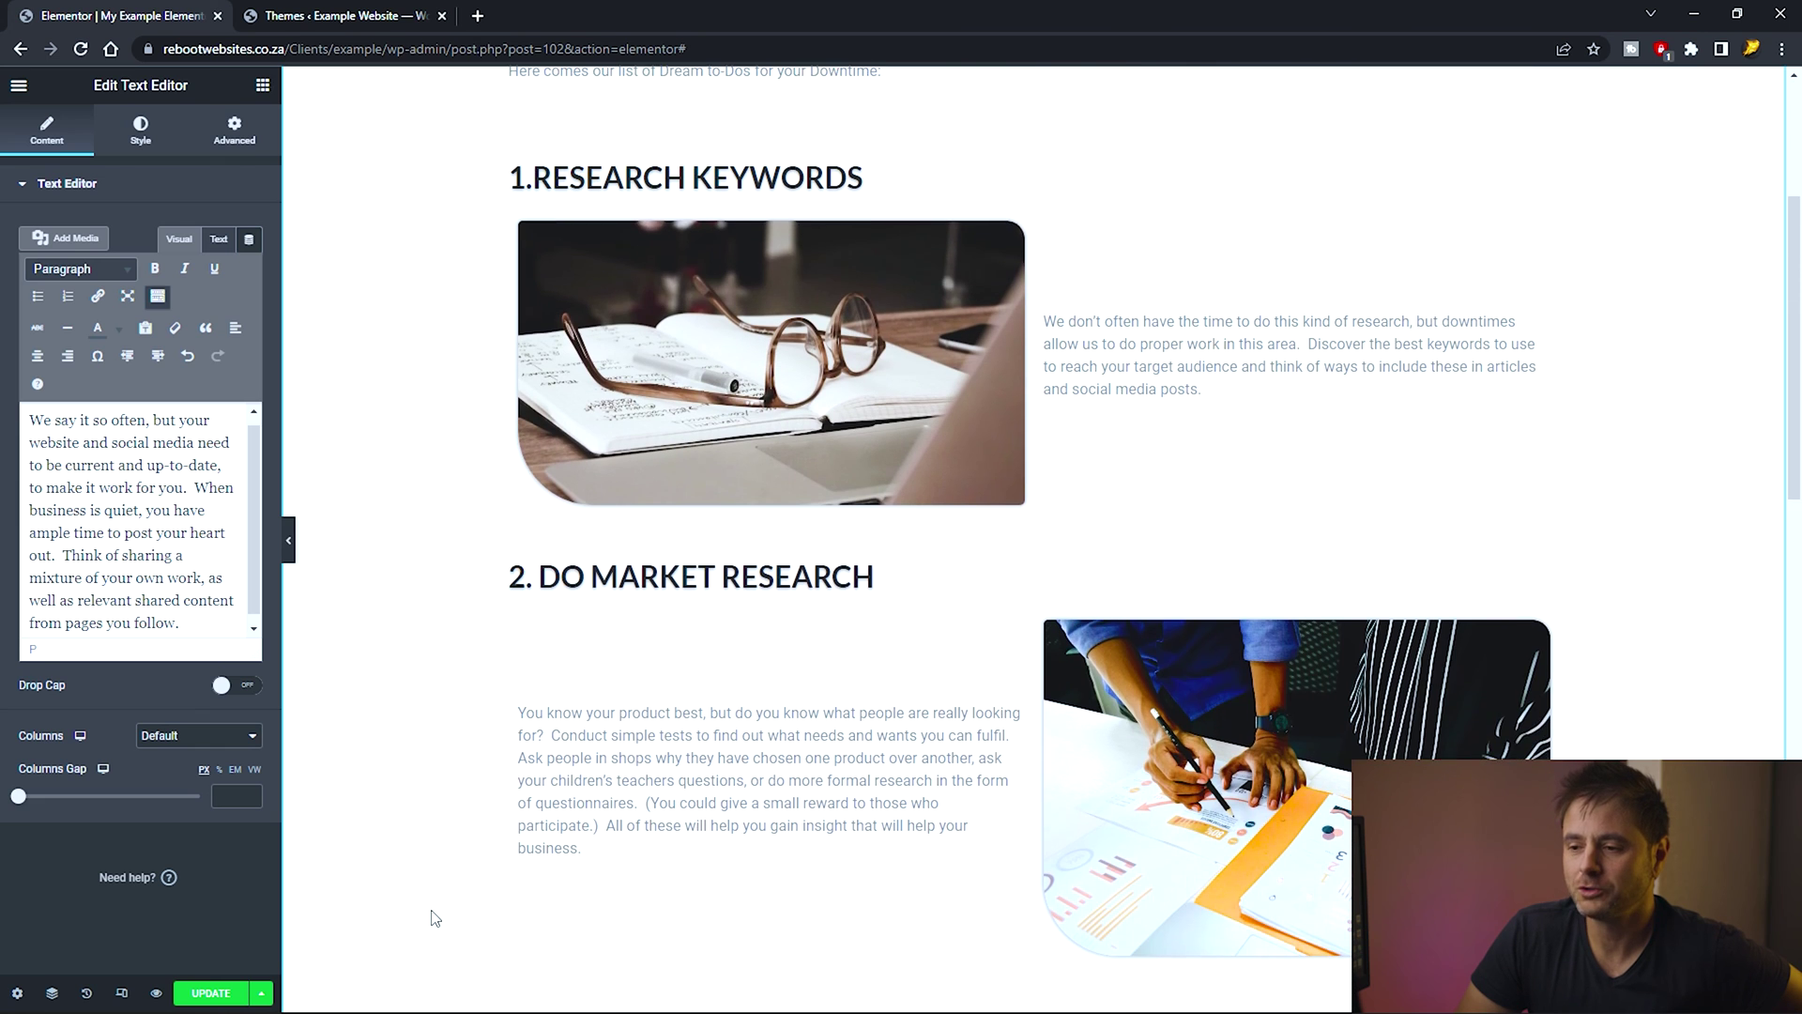
scroll(419, 834, down, 10)
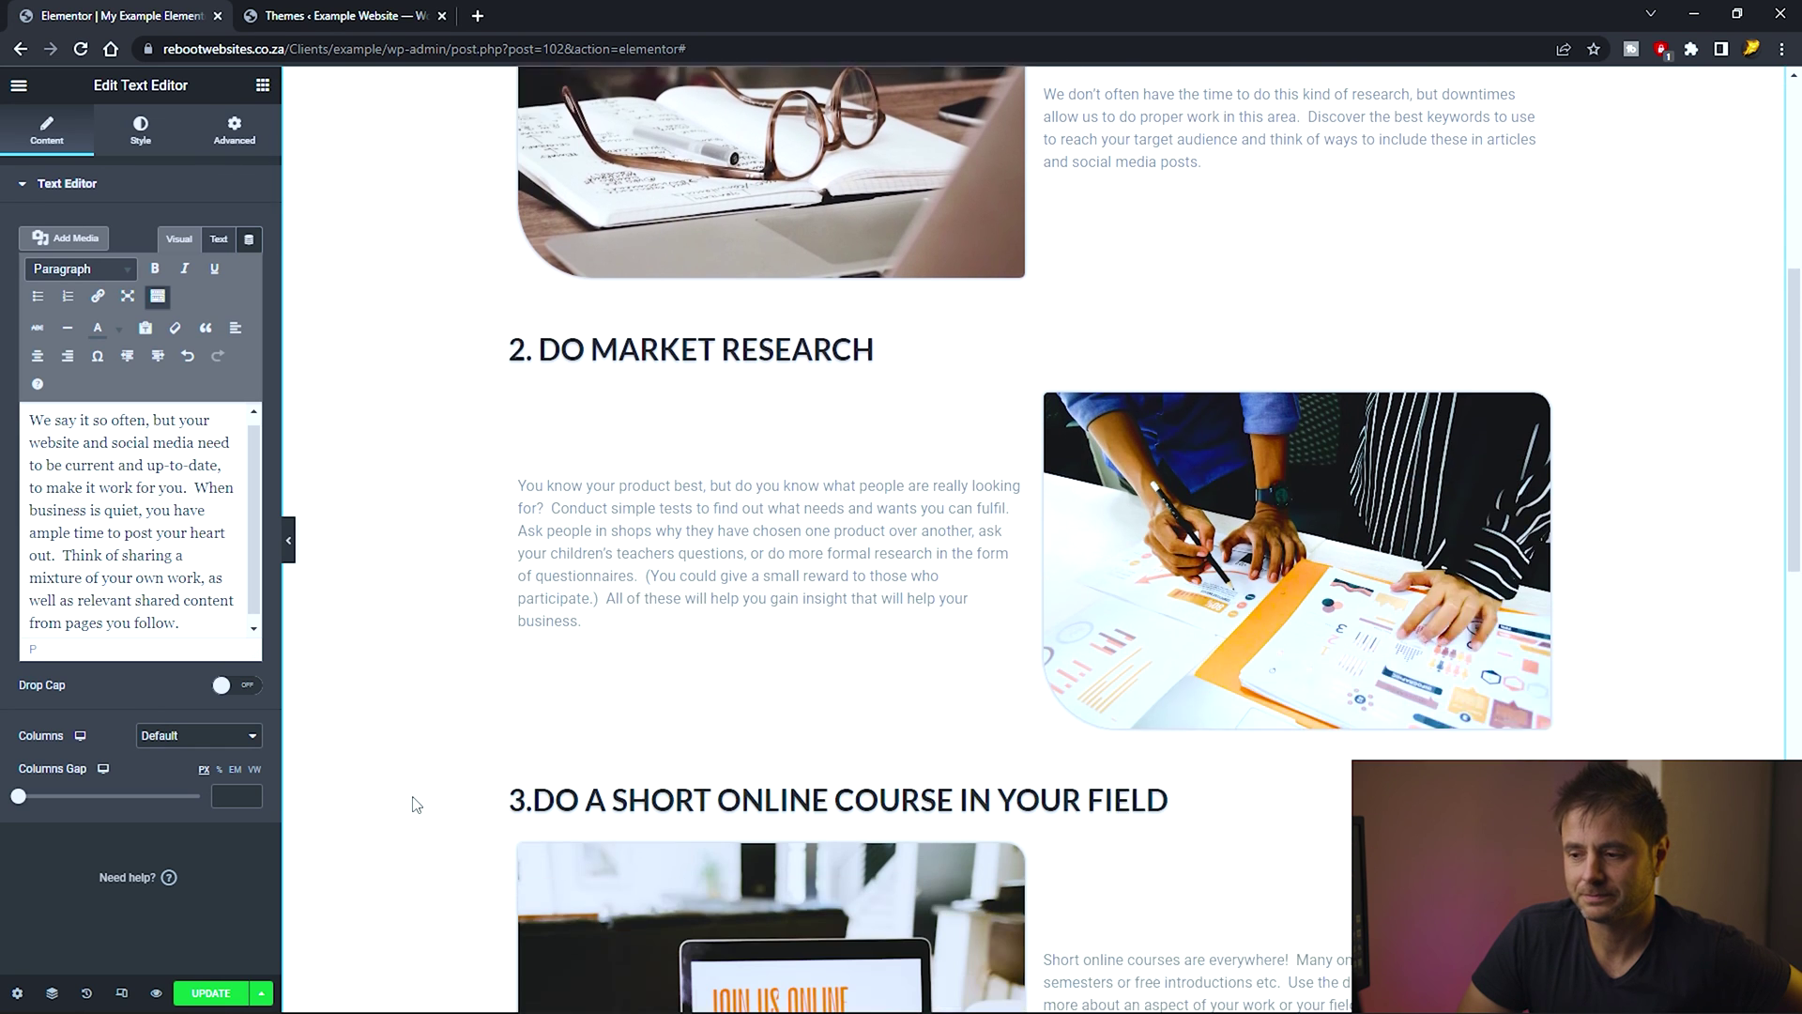
scroll(418, 803, down, 3)
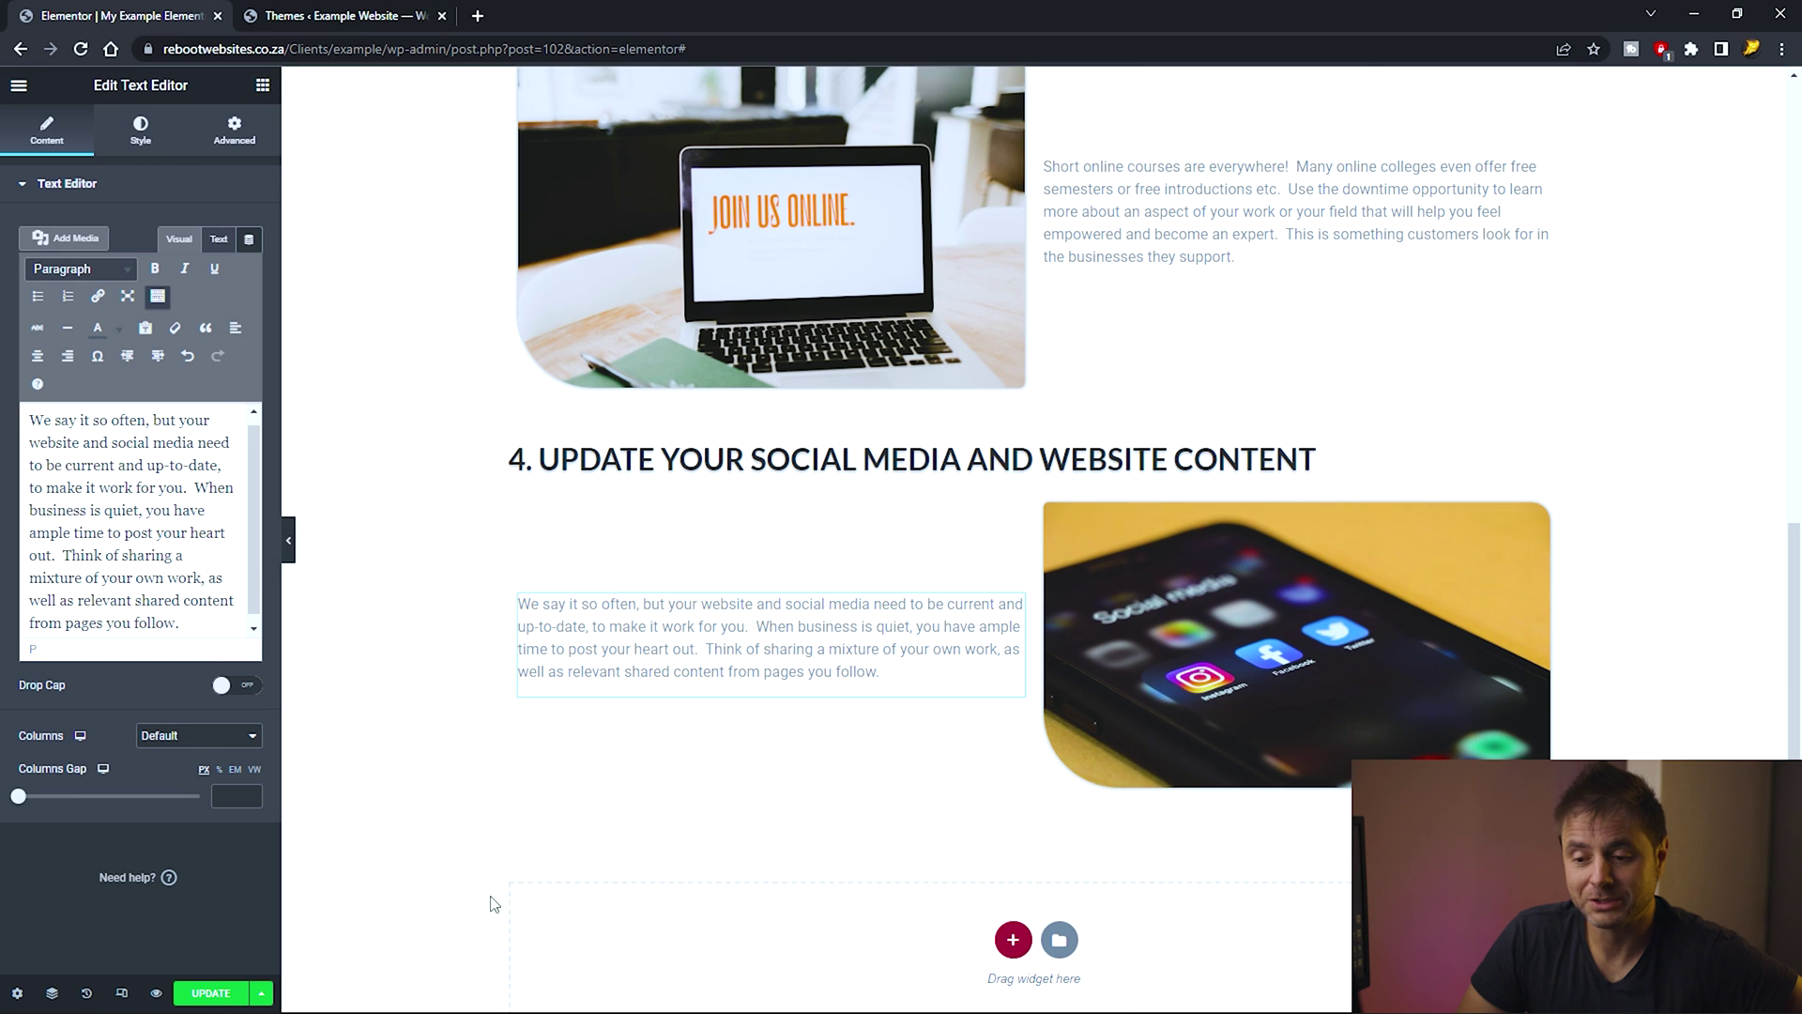
click(211, 993)
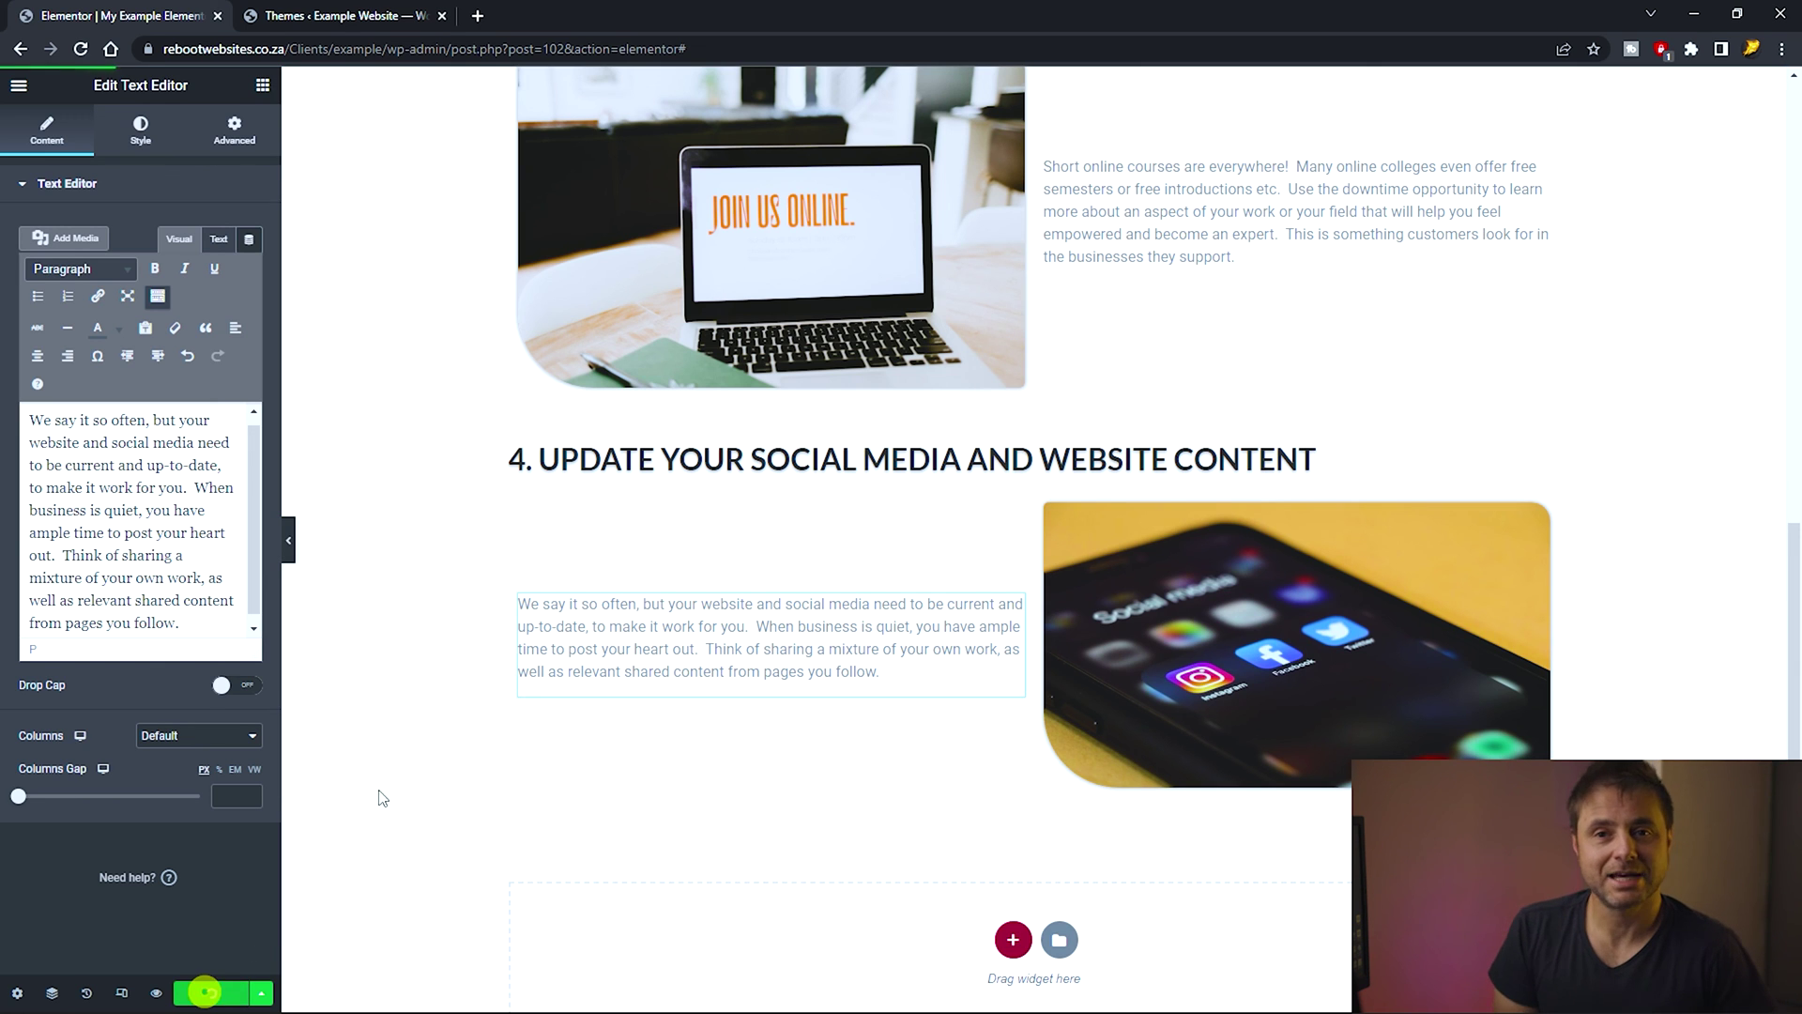
After the update finishes saving, bring up the Elements widget list in the panel.
scroll(357, 704, up, 1)
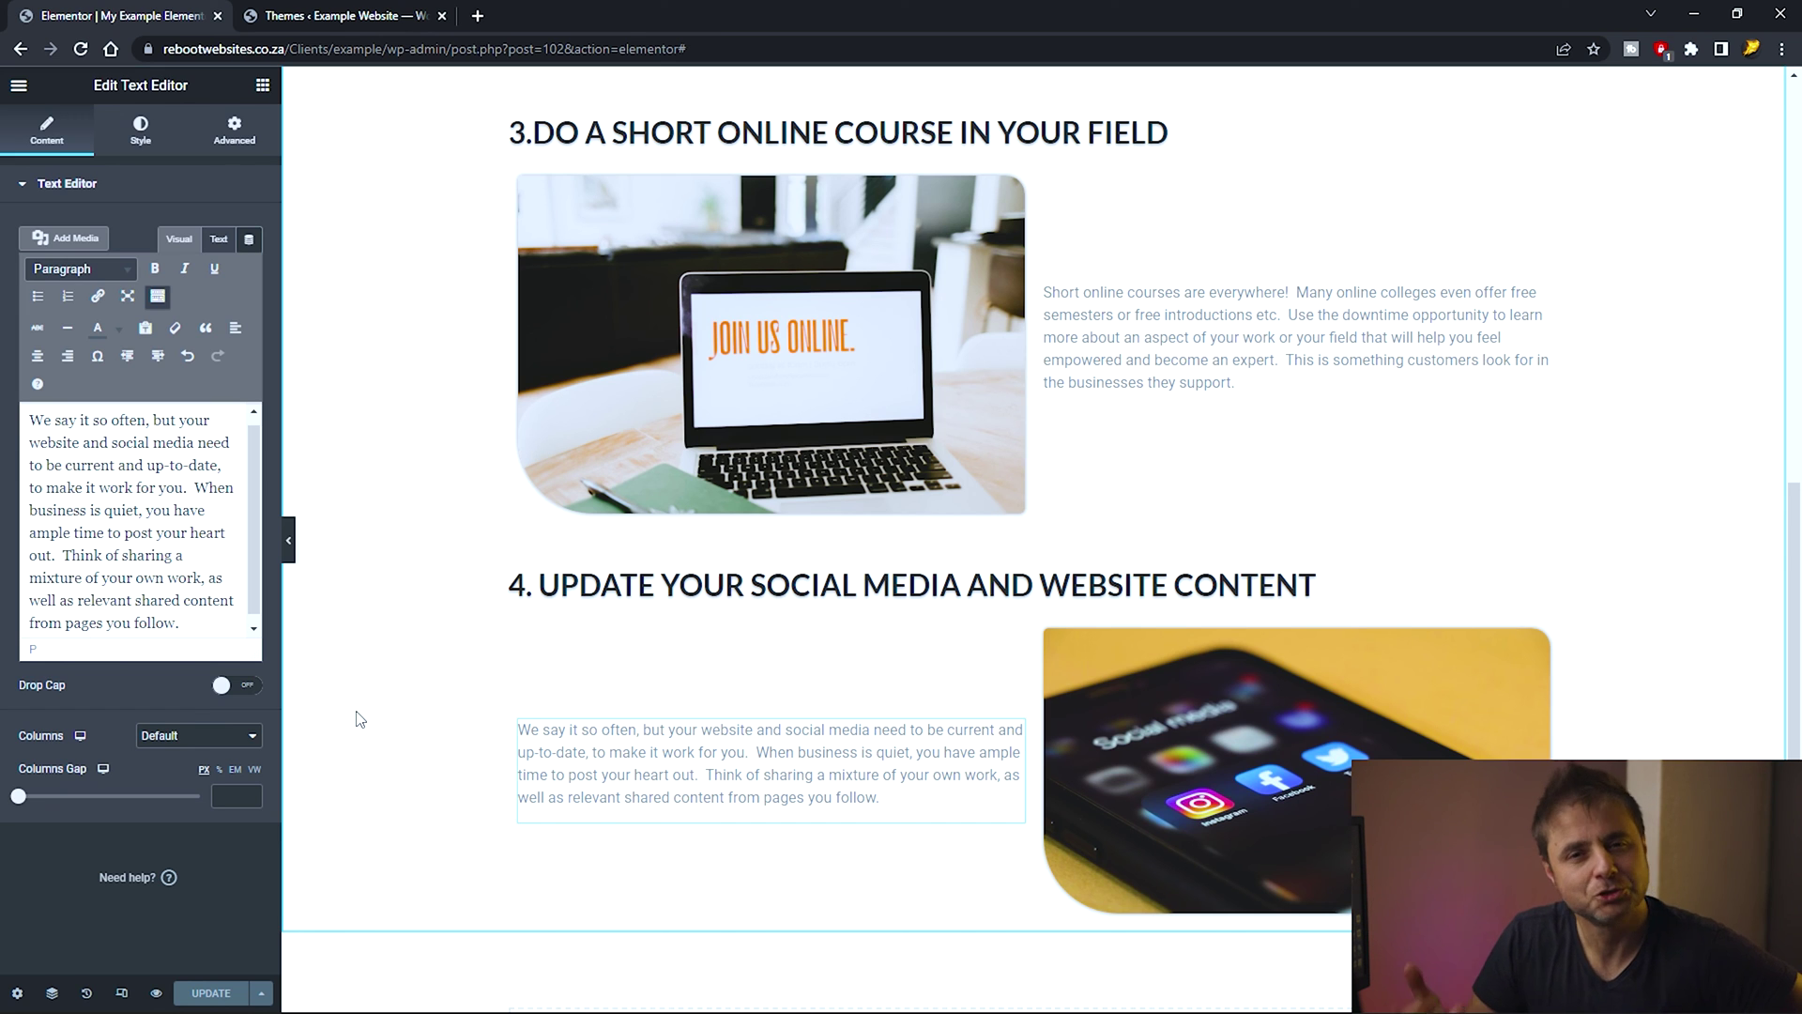
click(264, 85)
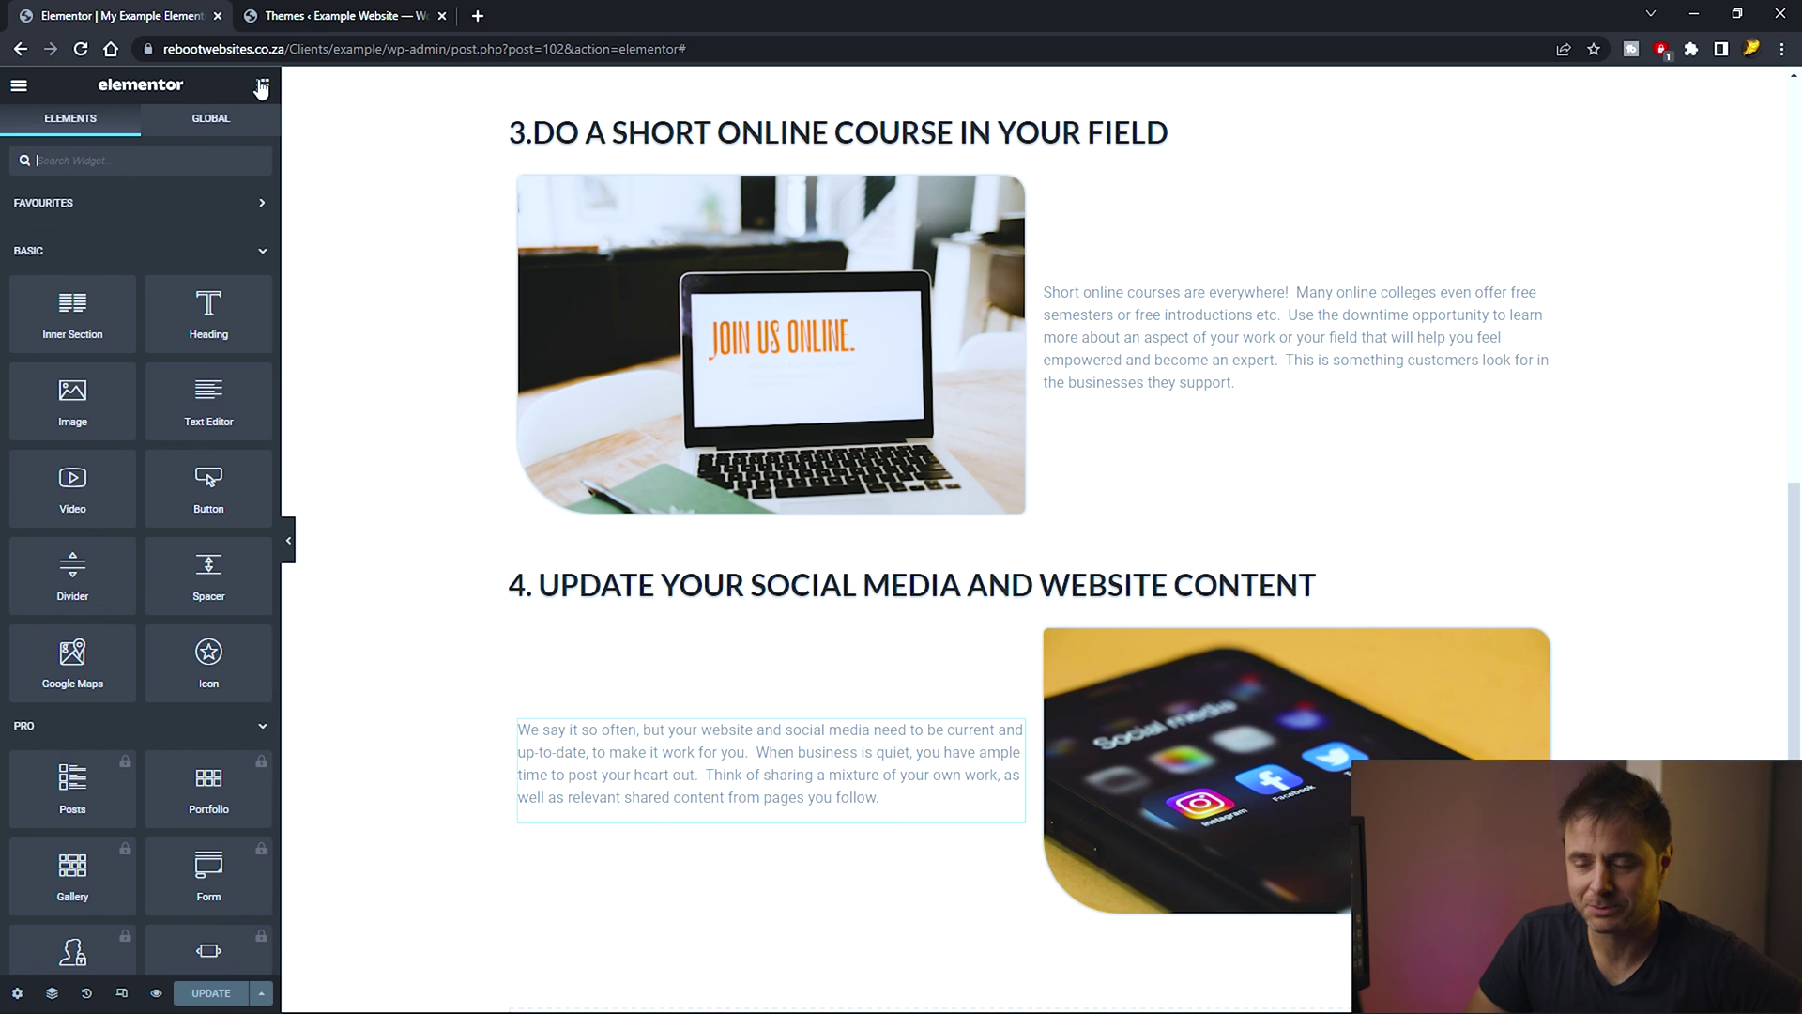
Add a Social Icons widget with Facebook, Twitter and YouTube icons below section 4's image-and-text row.
scroll(193, 589, down, 4)
scroll(192, 589, down, 15)
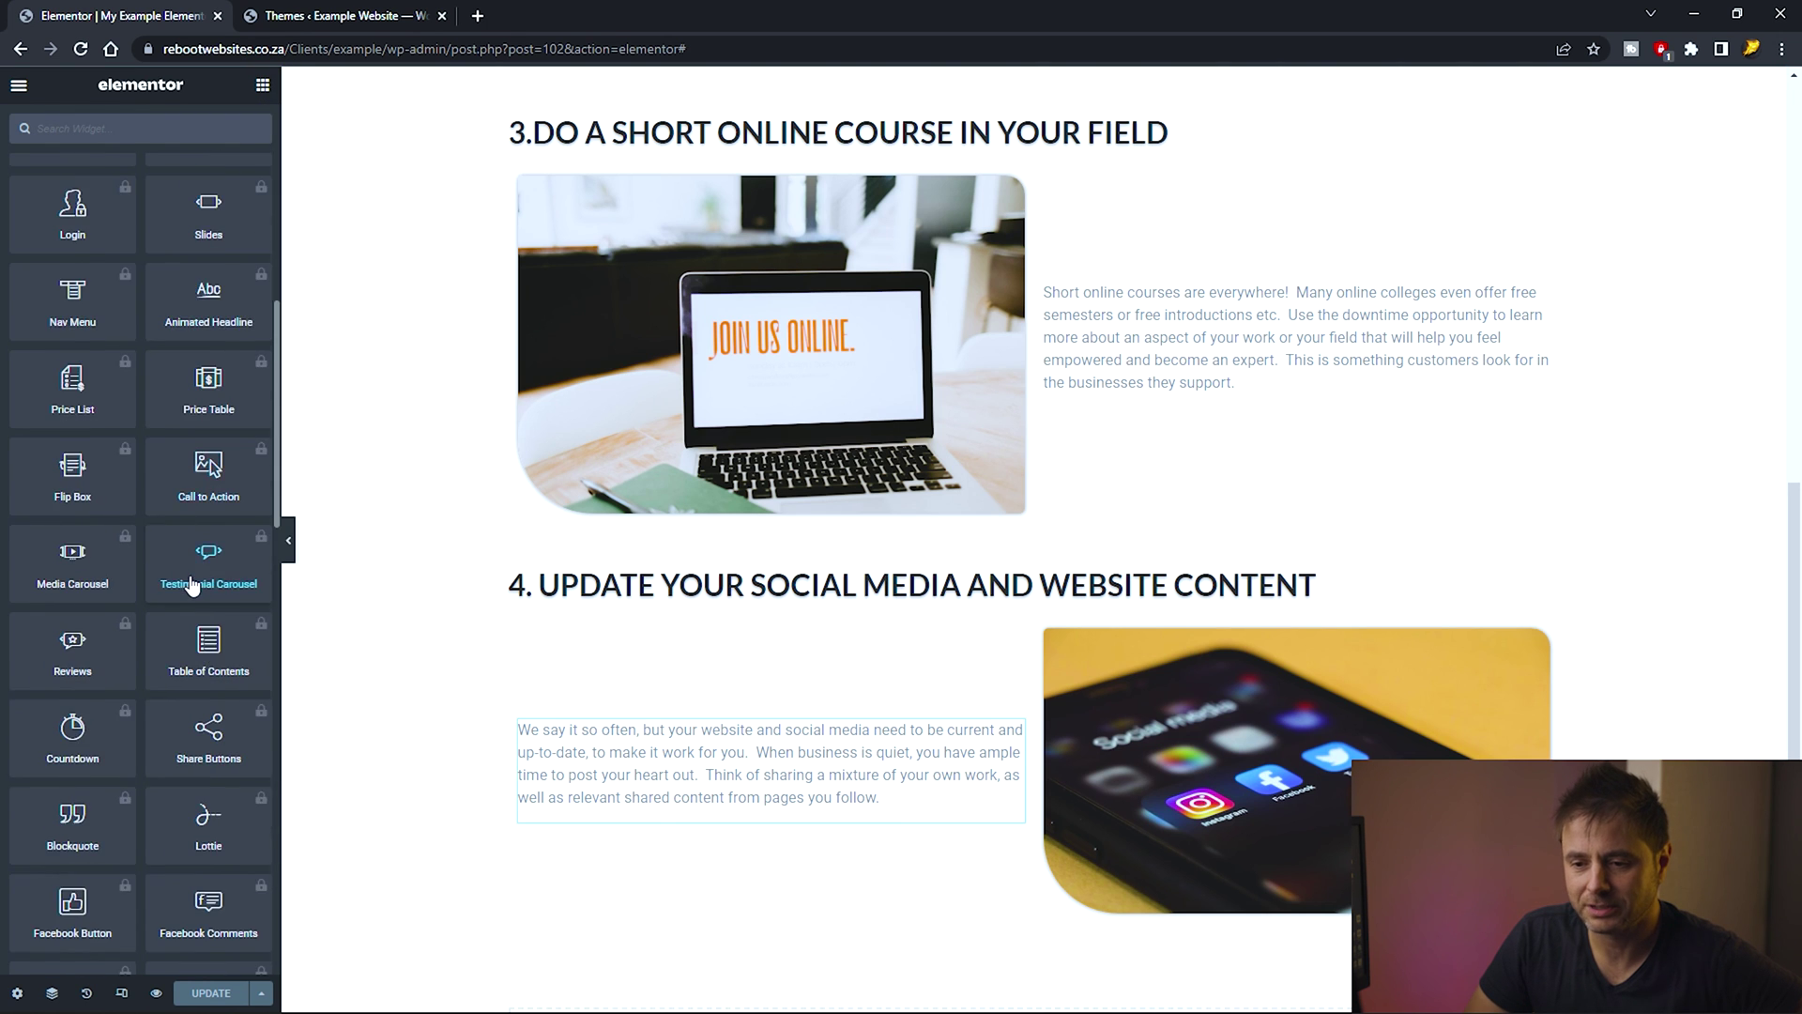
scroll(42, 535, down, 1)
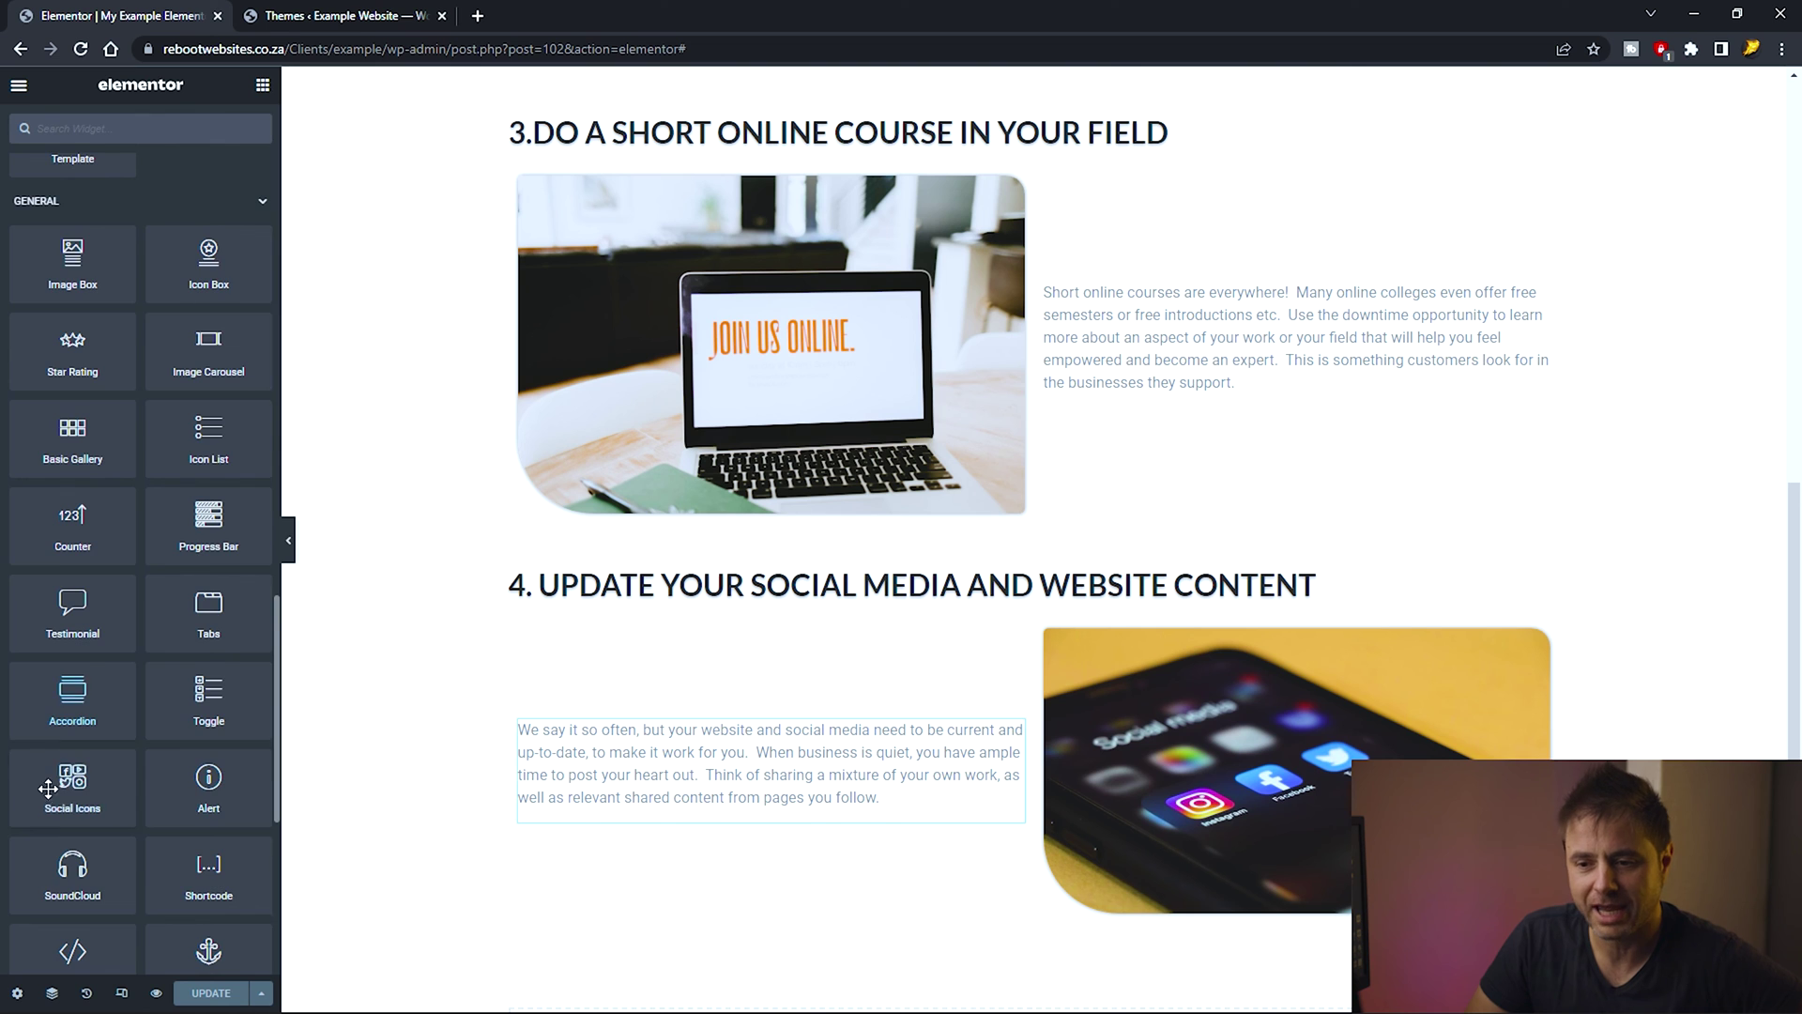
scroll(86, 799, down, 1)
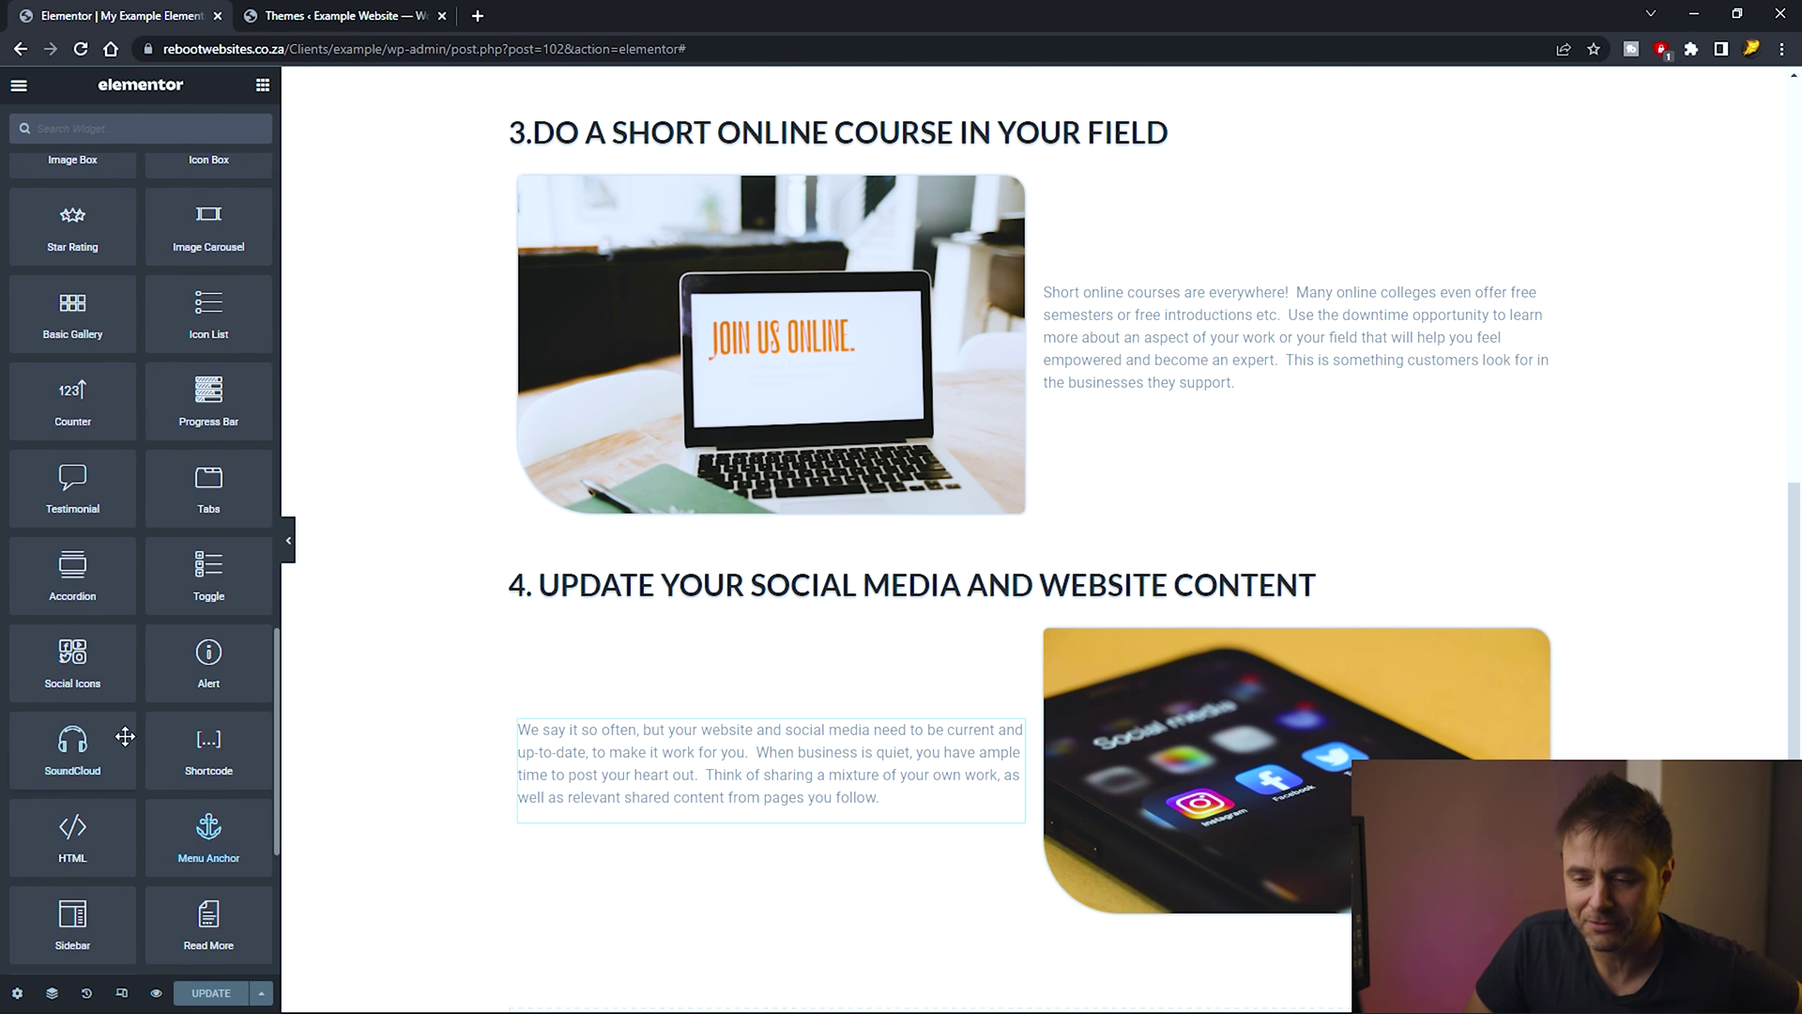
scroll(810, 455, down, 3)
drag(72, 650, 976, 507)
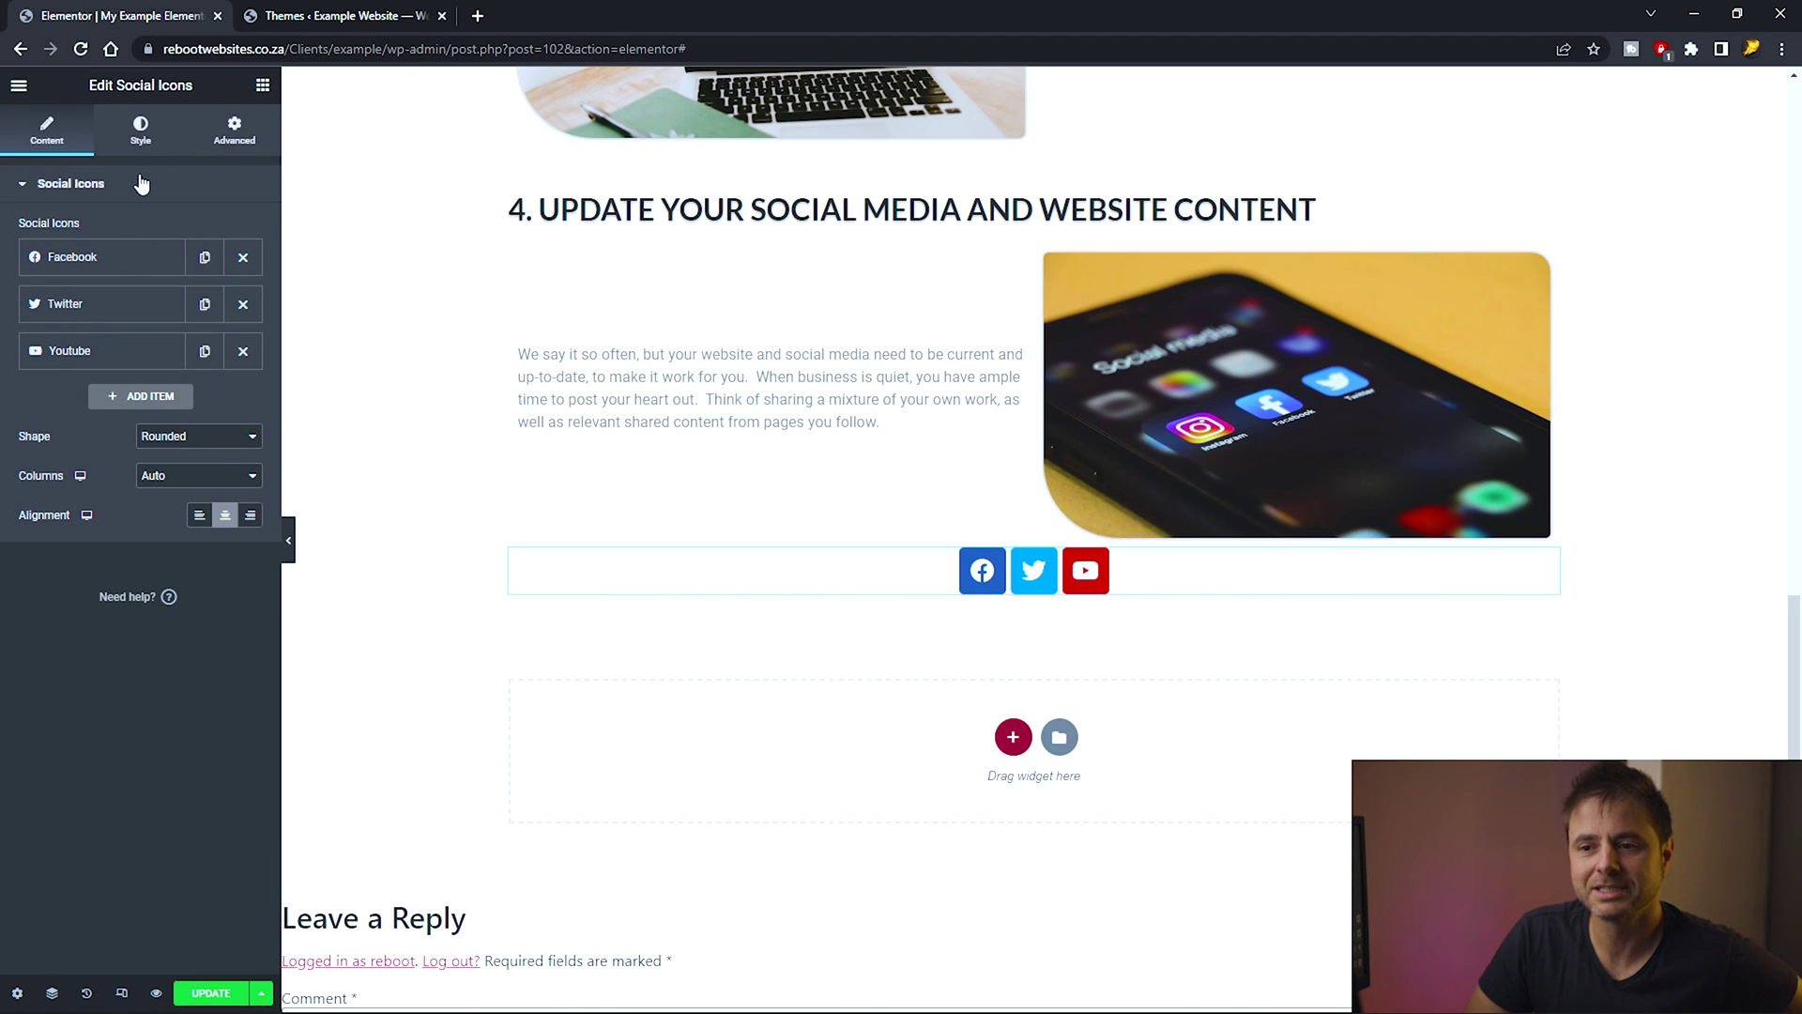
Add a fourth social item using the LinkedIn icon from the Icon Library.
click(137, 136)
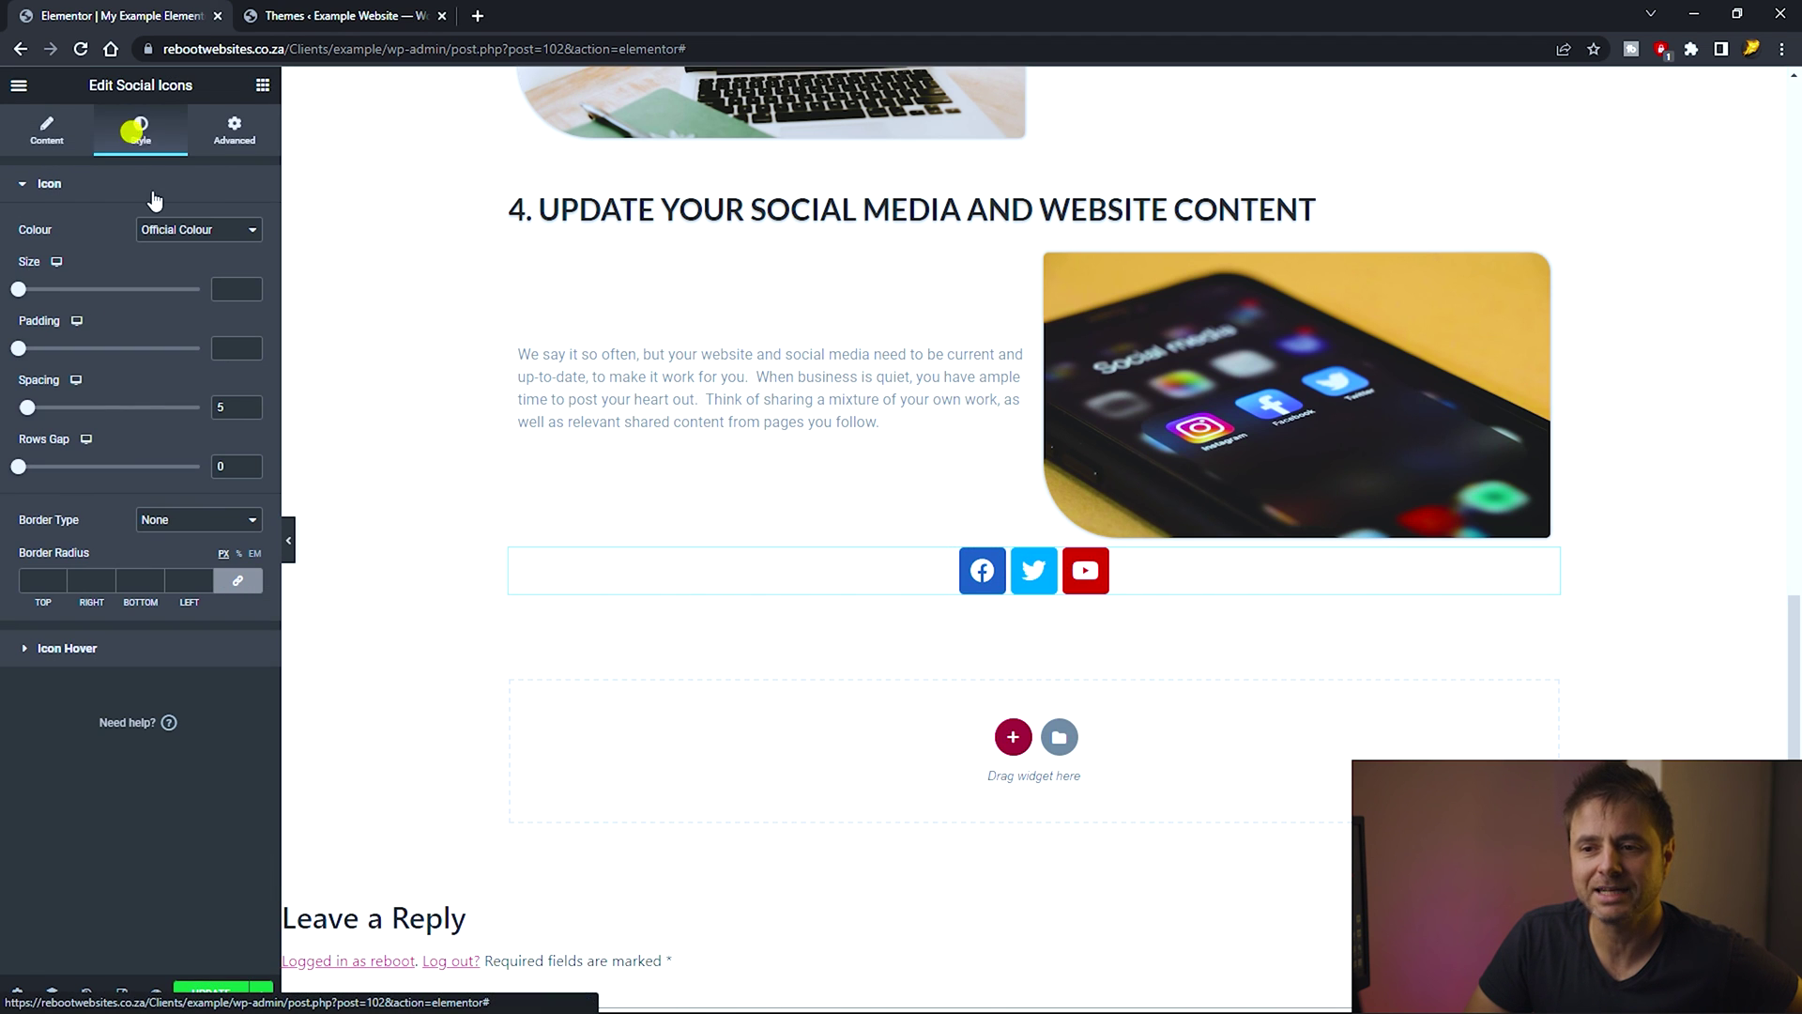
click(45, 129)
click(85, 267)
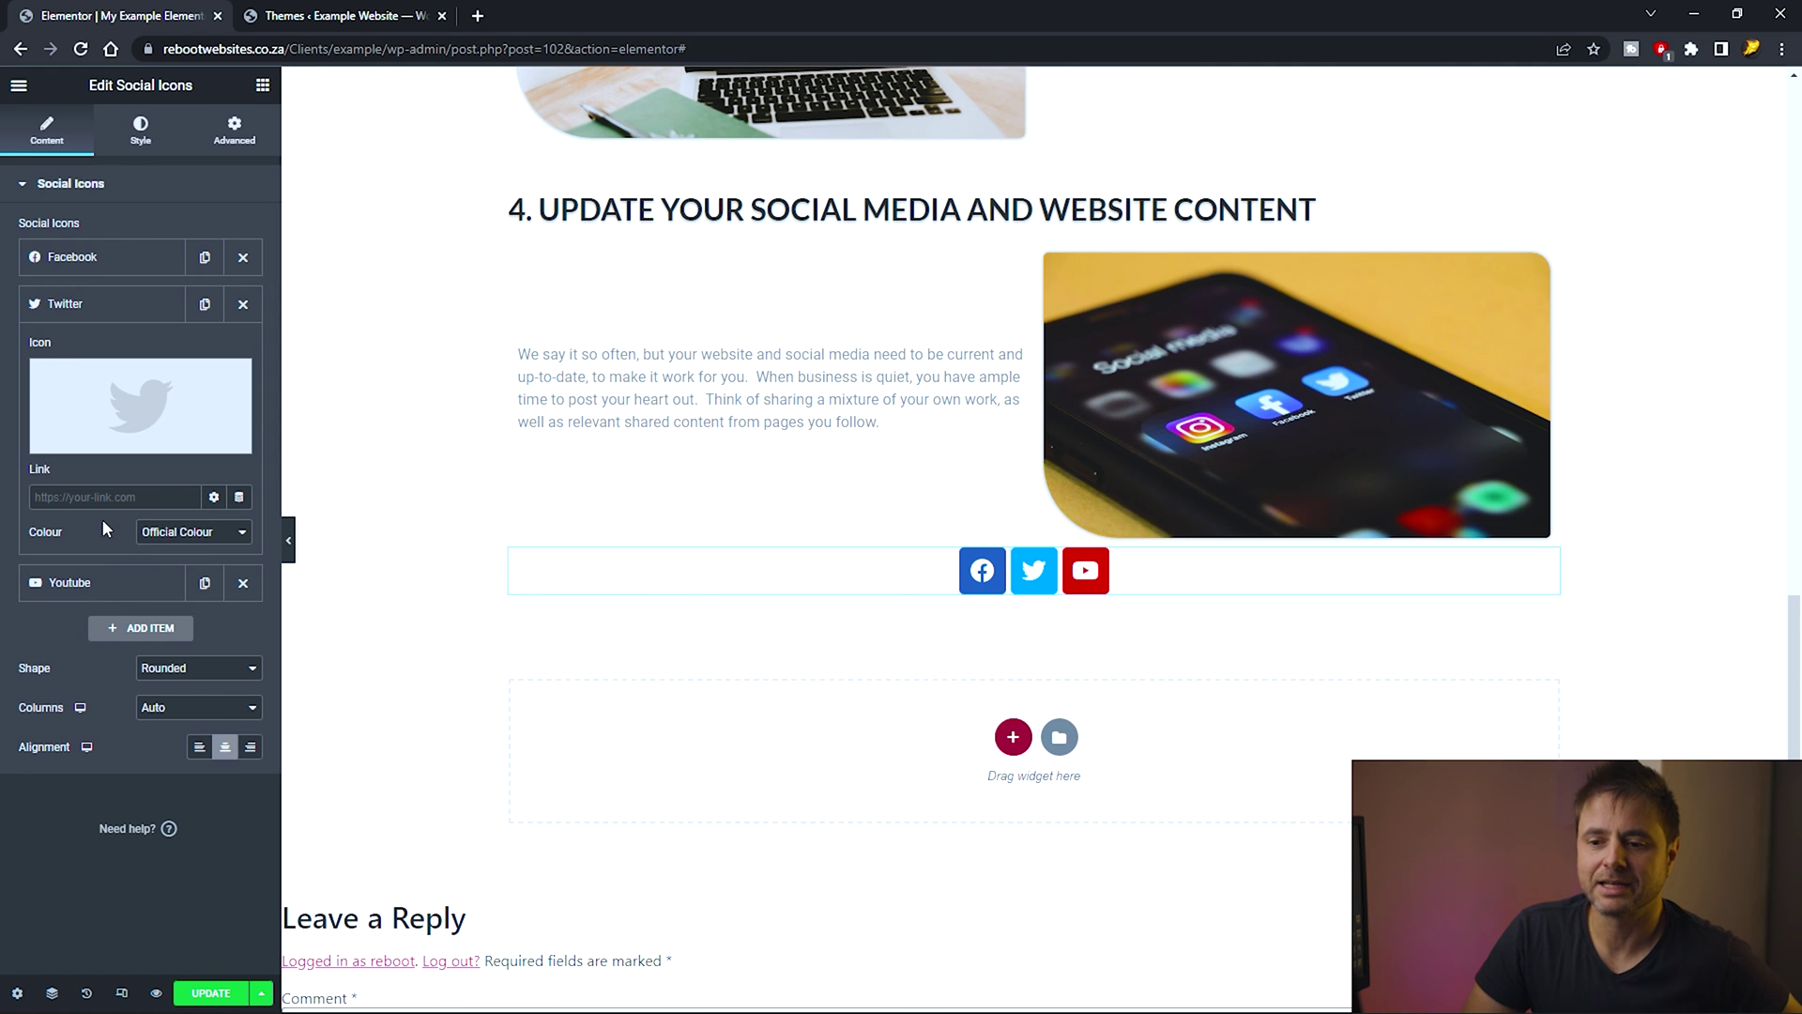
click(102, 582)
click(98, 628)
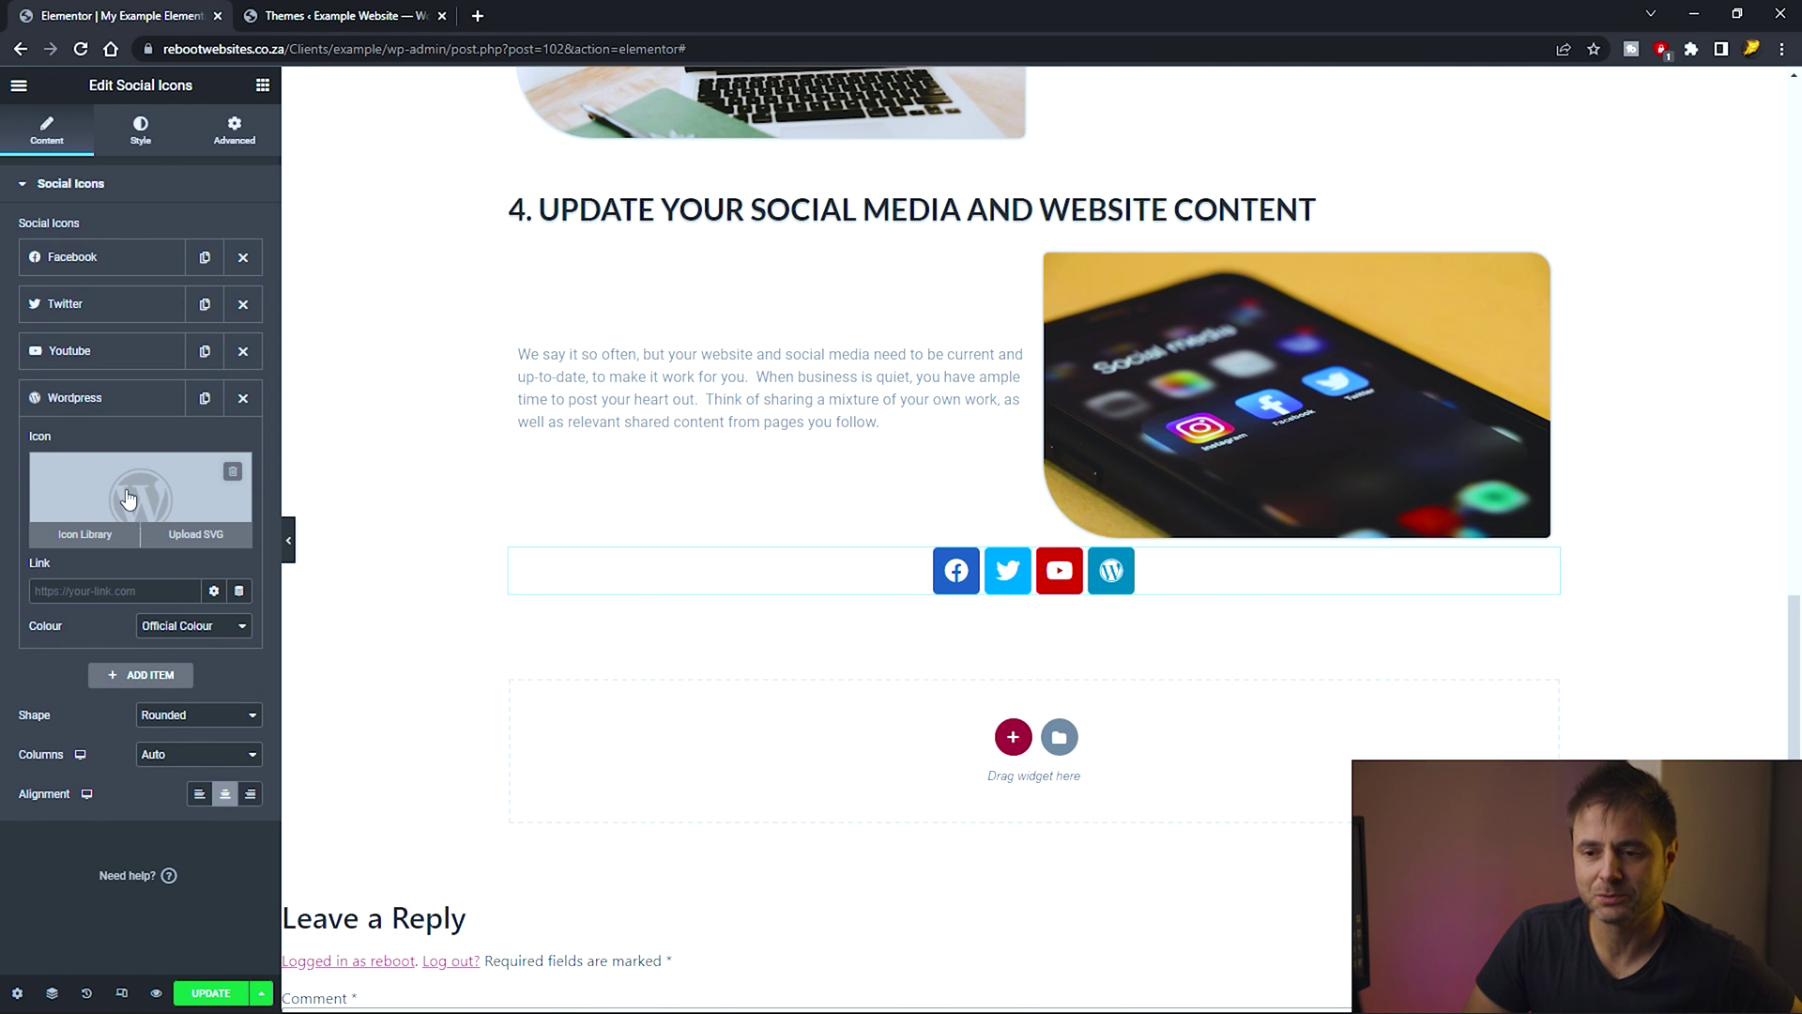
click(136, 505)
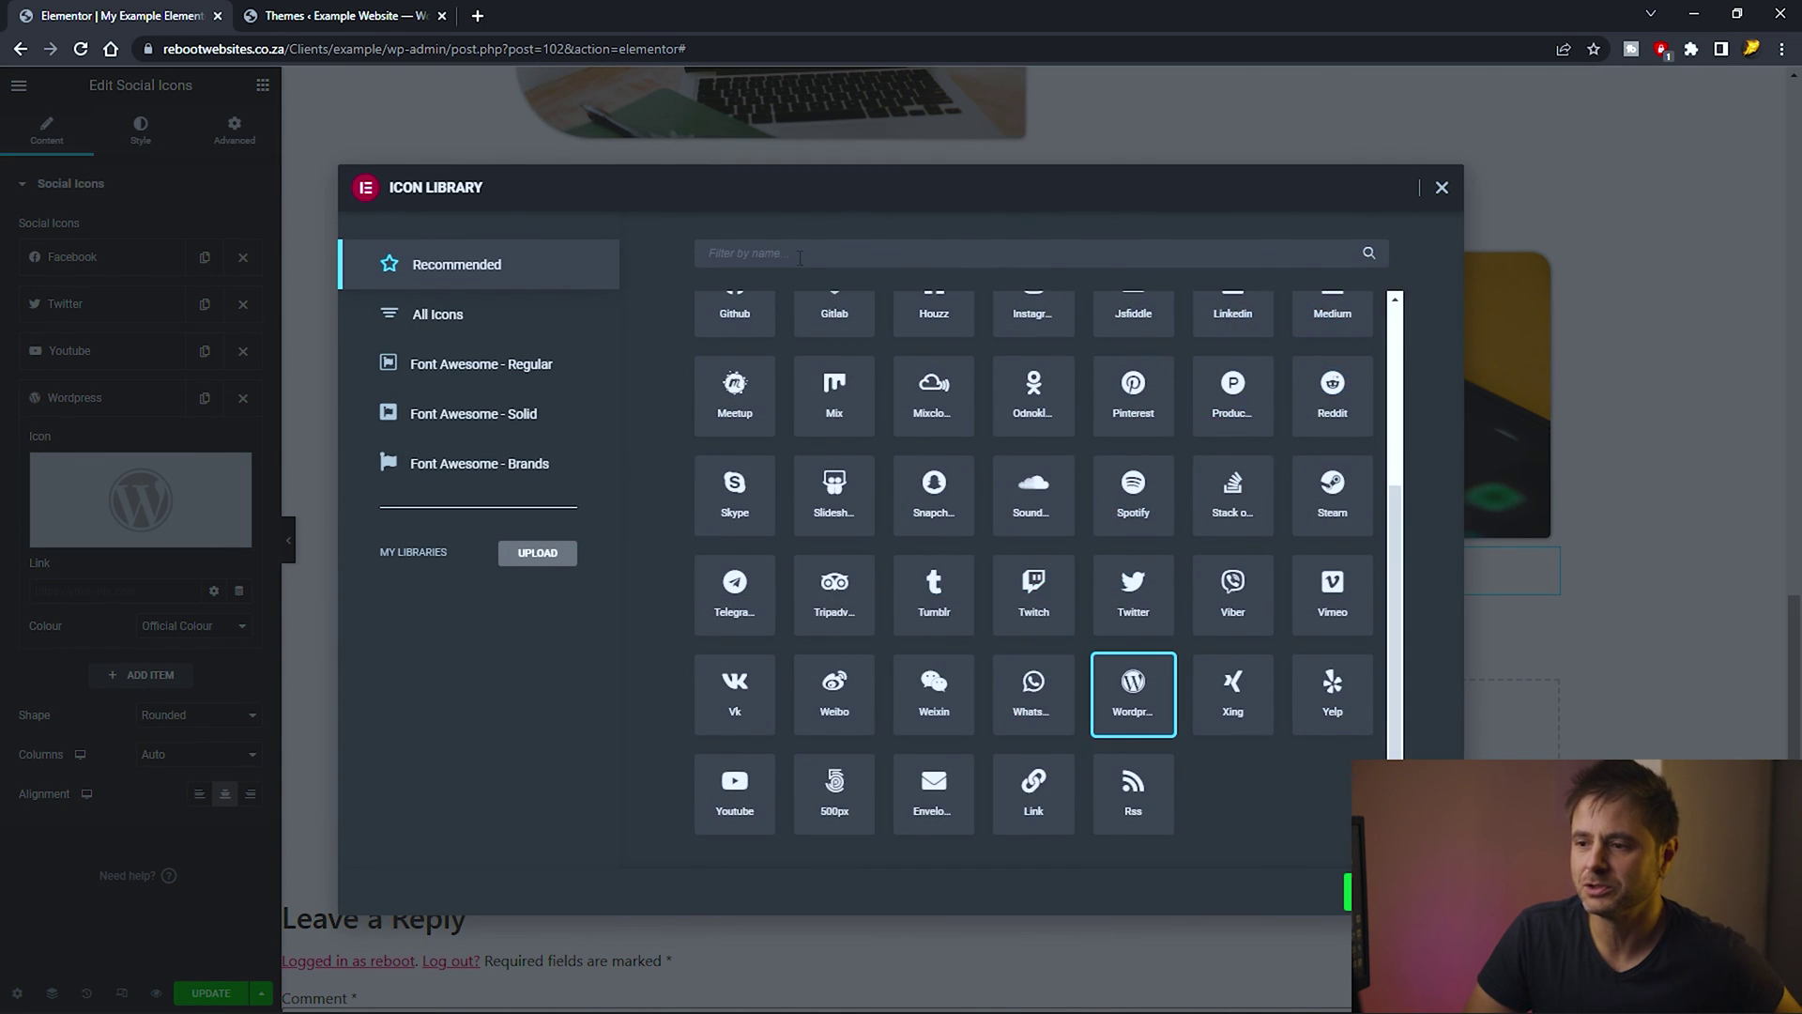
click(811, 242)
text(lin)
click(723, 390)
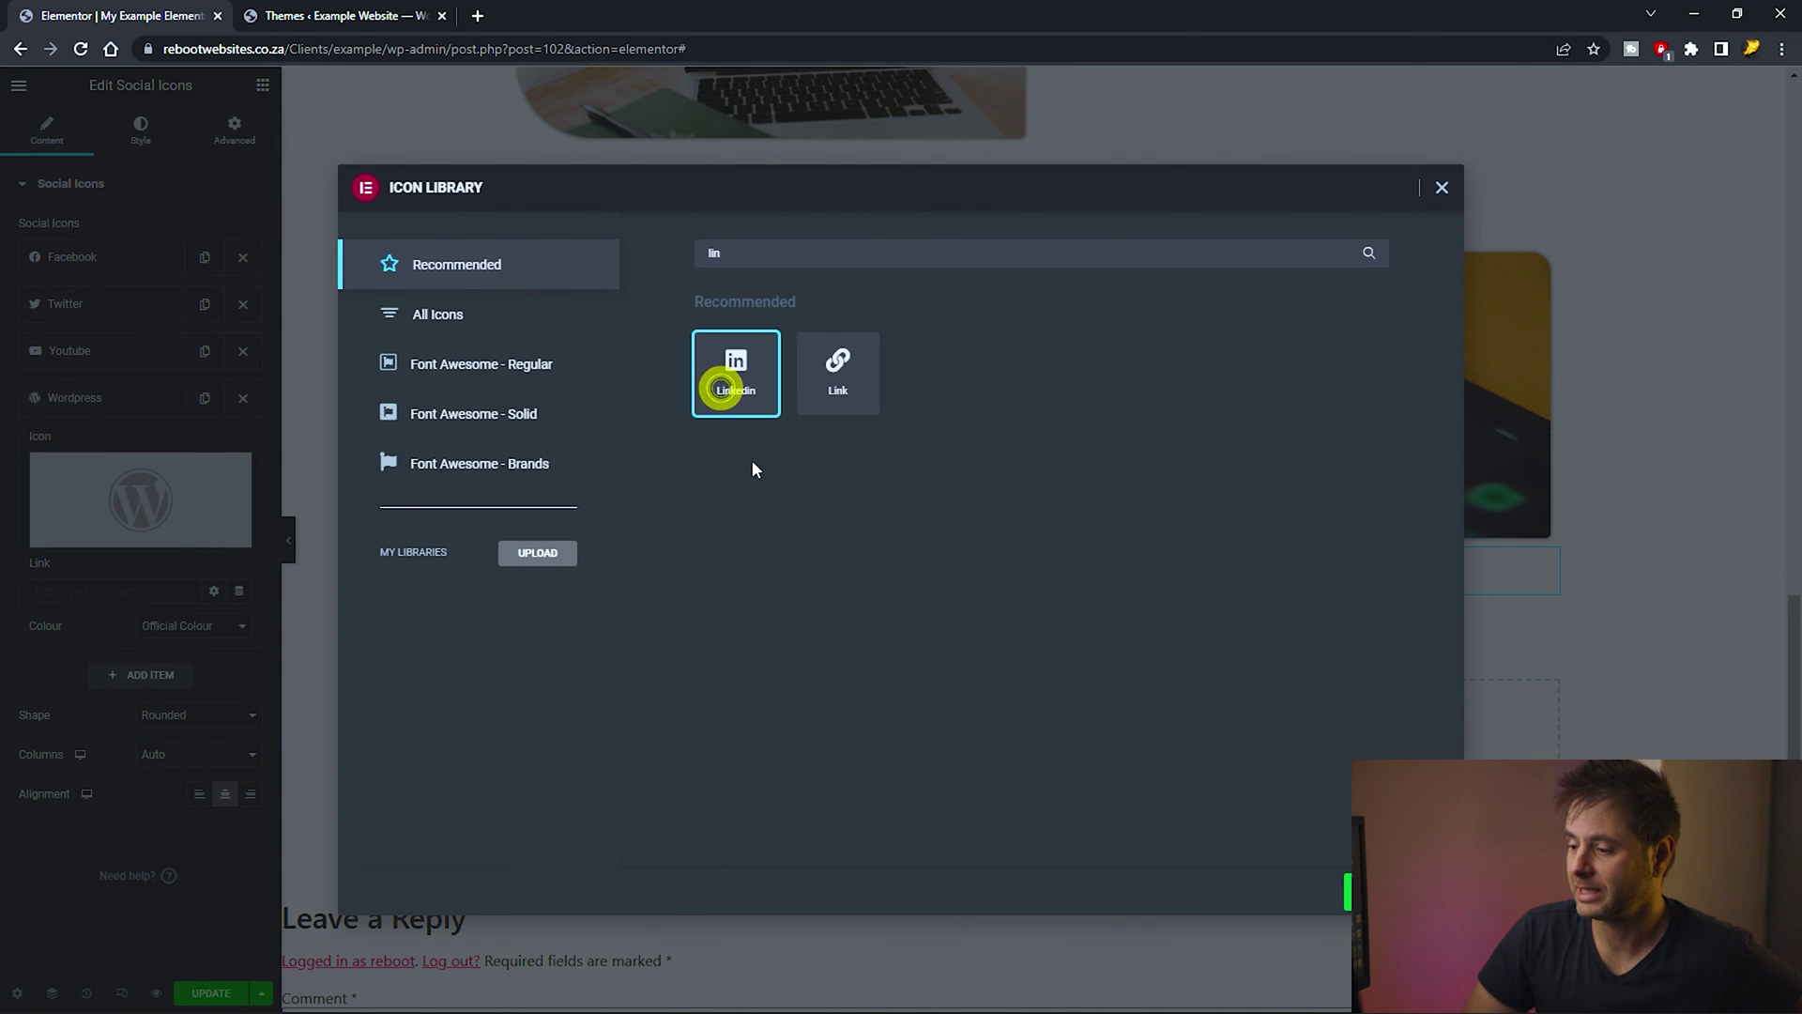
click(1312, 885)
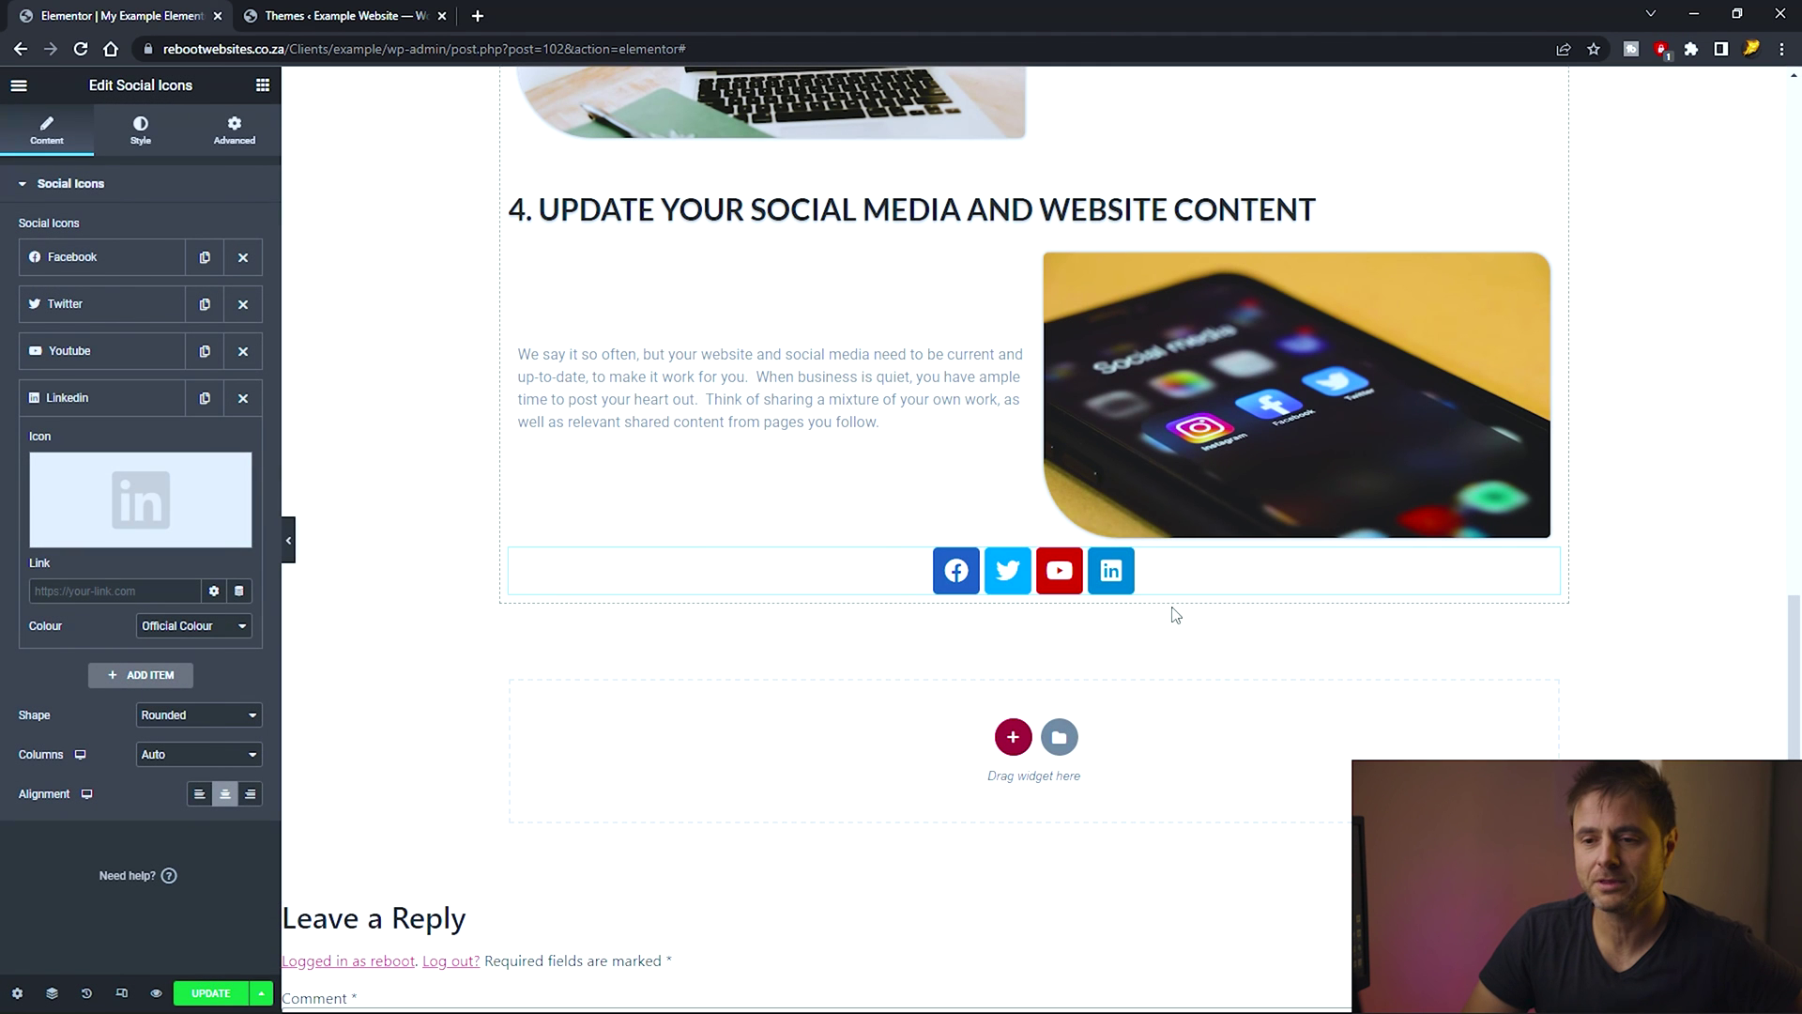
Delete the Social Icons widget from below section 4.
click(113, 593)
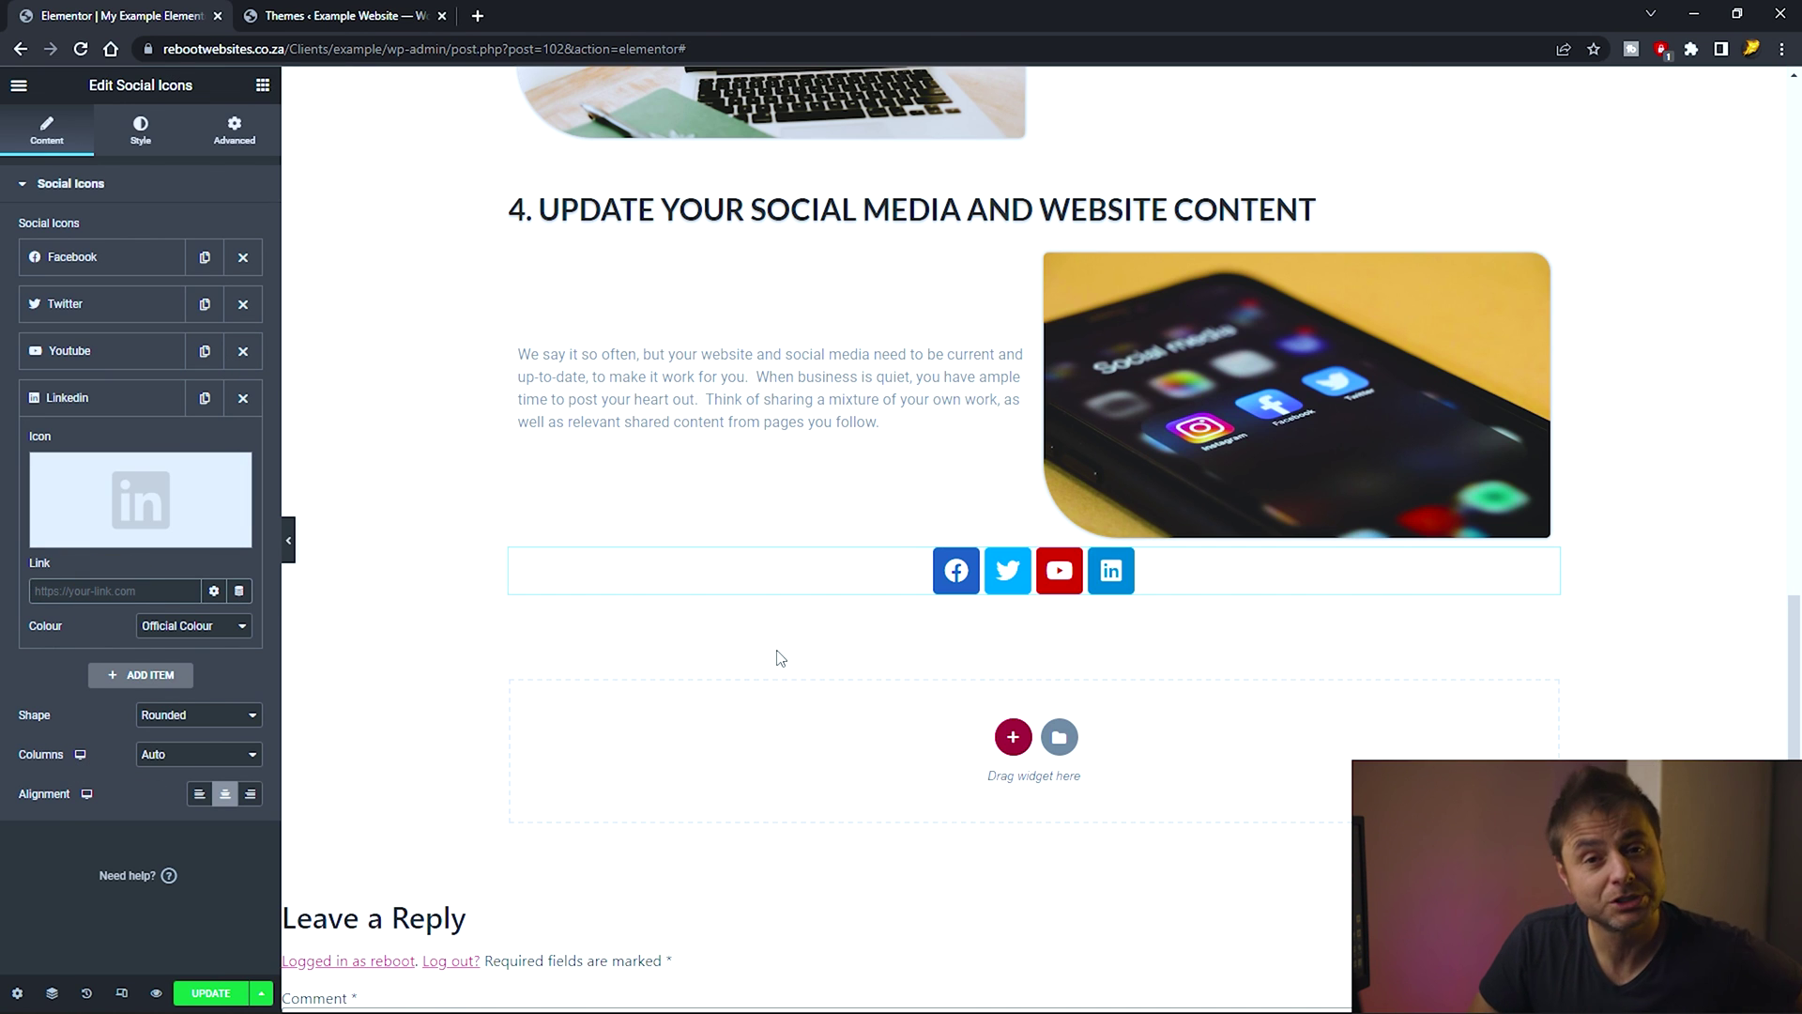
right_click(849, 580)
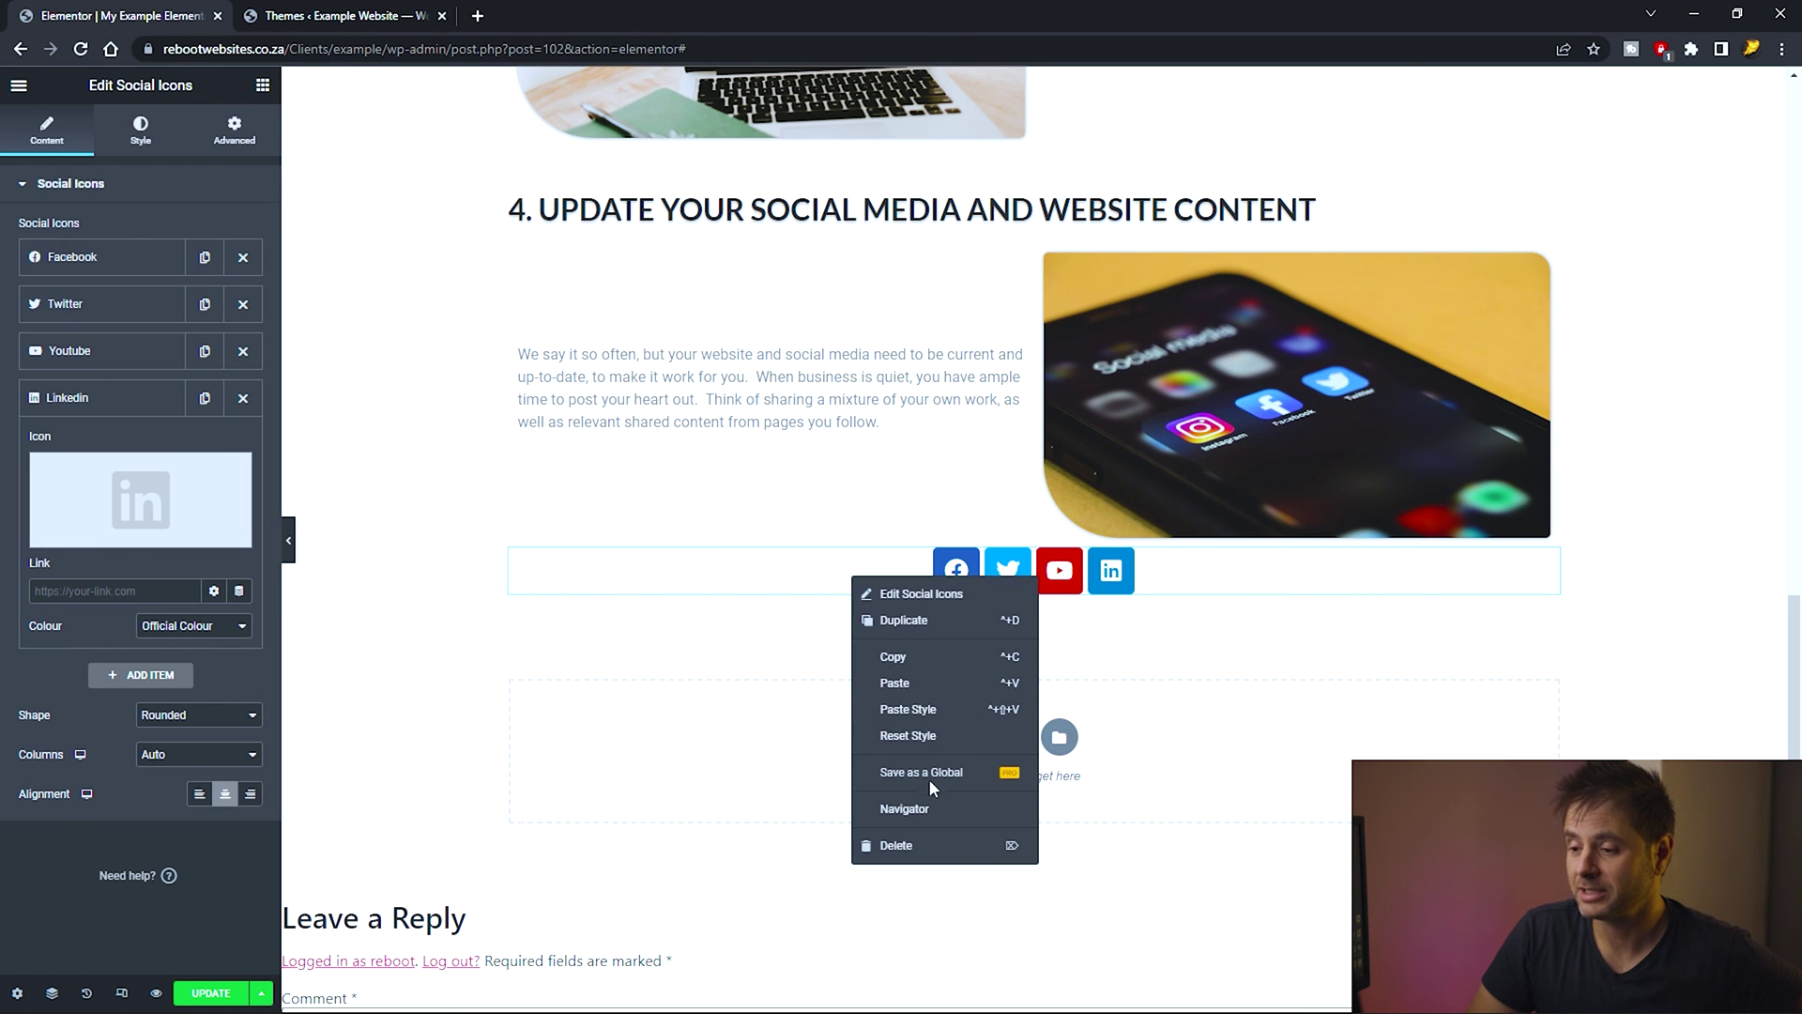
click(926, 847)
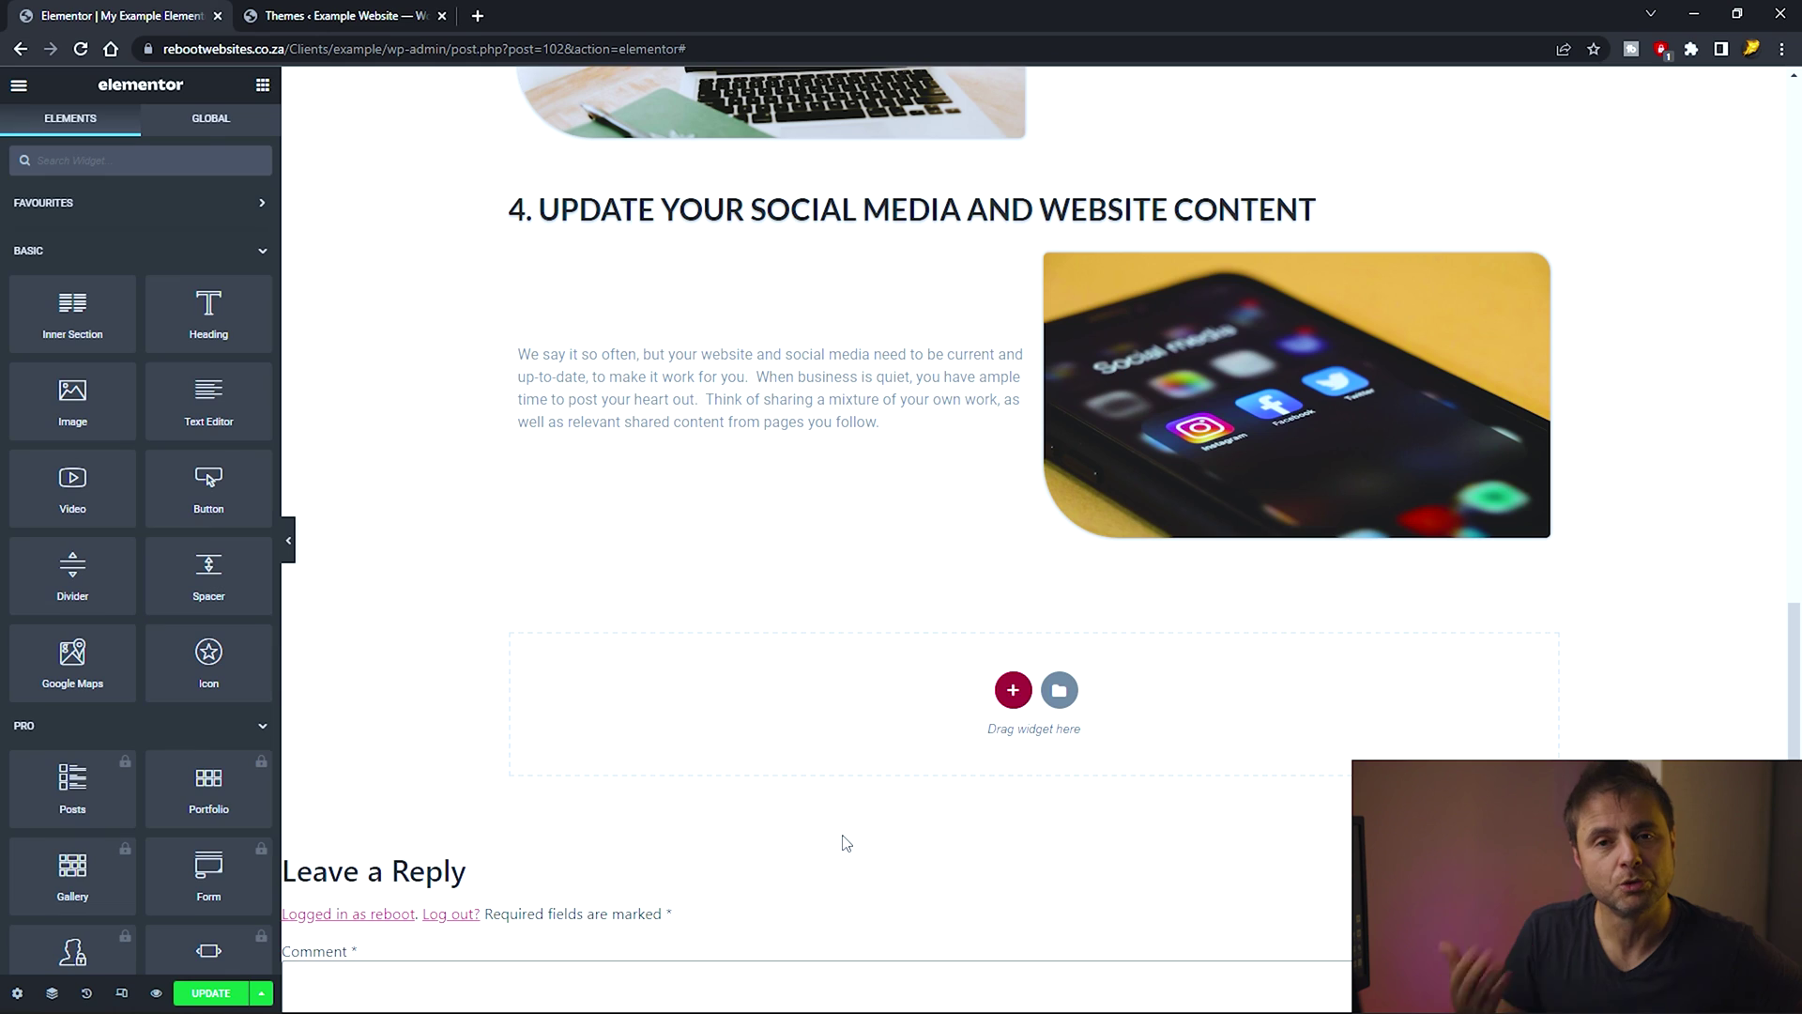